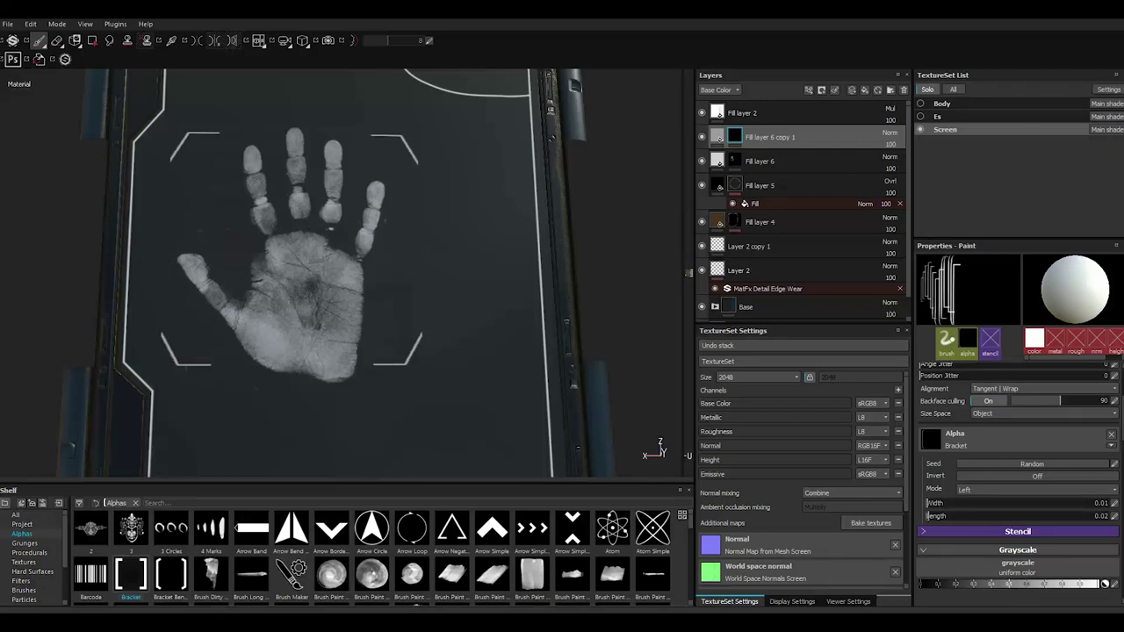
# - Stamp a thin left-side bracket line (Bracket alpha, width 0, length 0.01) beside the handprint
pyautogui.click(140, 573)
pyautogui.moveTo(952, 502); pyautogui.dragTo(927, 503)
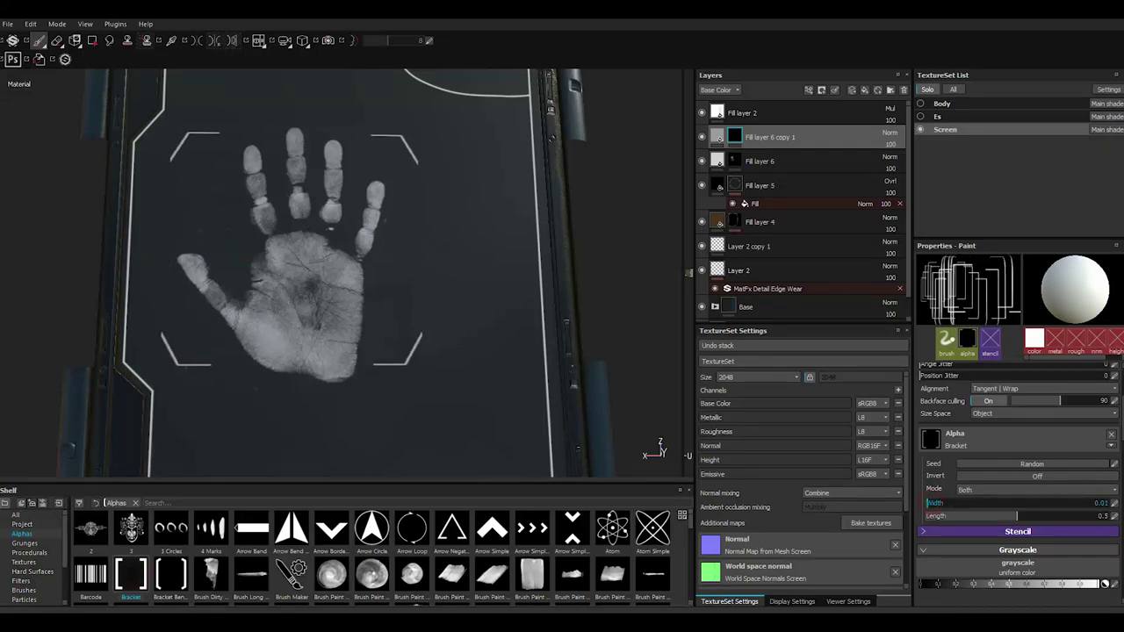
pyautogui.click(966, 490)
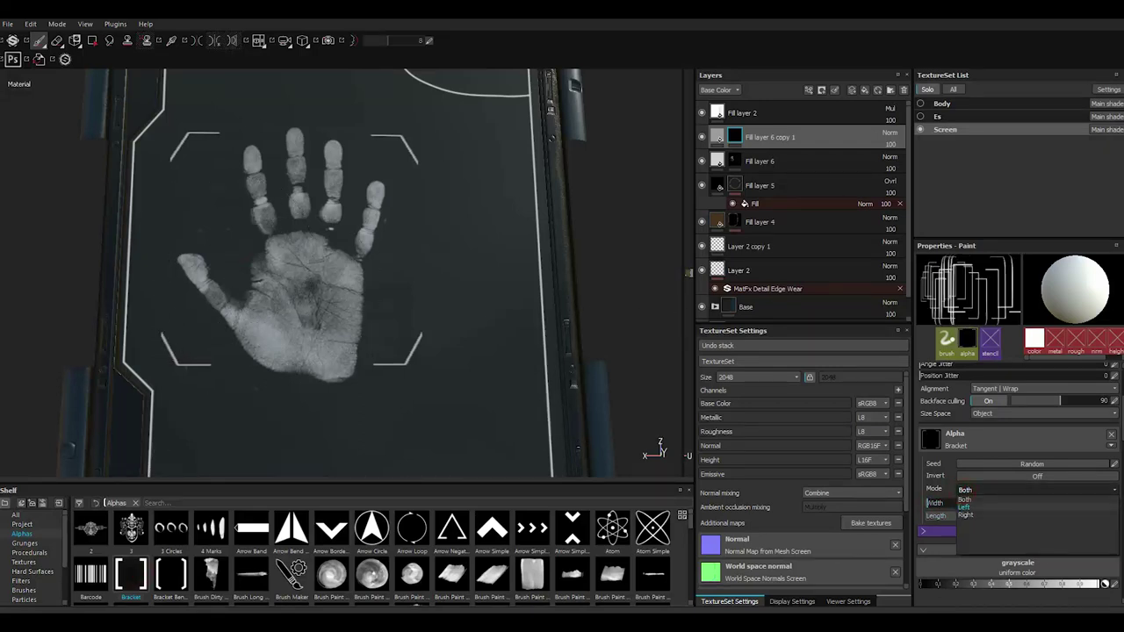
pyautogui.click(975, 507)
pyautogui.moveTo(1017, 516); pyautogui.dragTo(1109, 516)
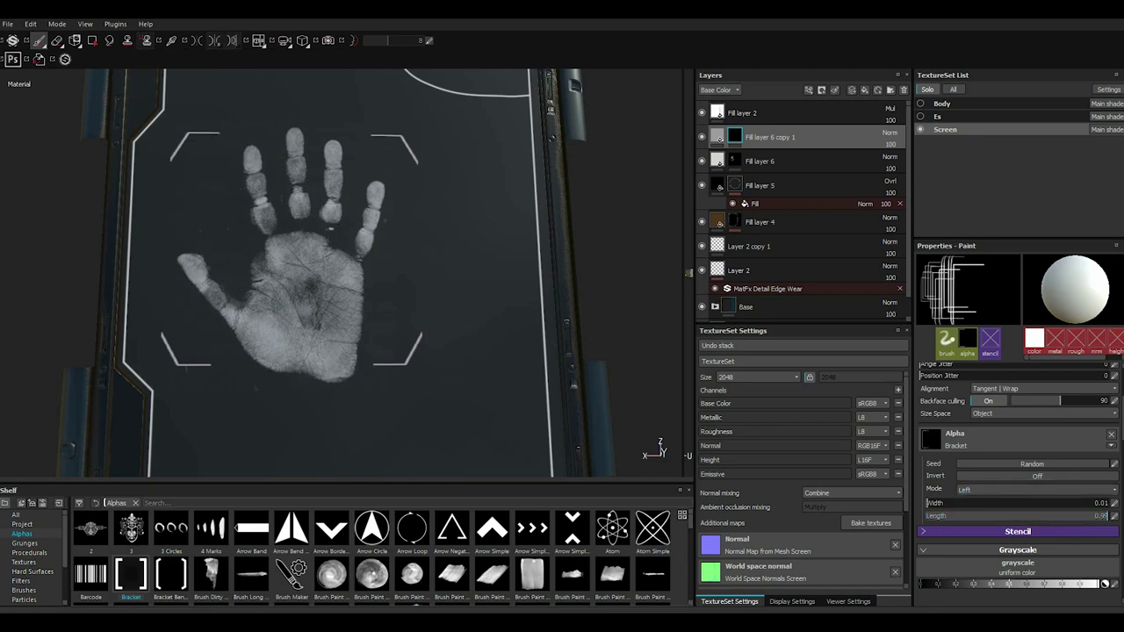
pyautogui.click(933, 515)
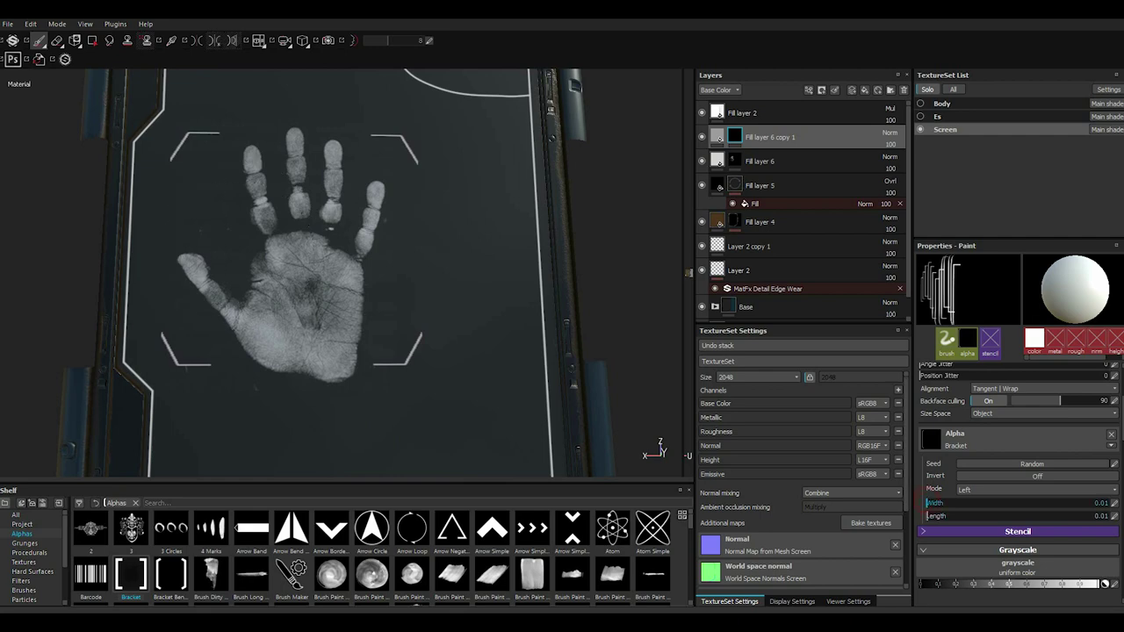
pyautogui.click(930, 503)
pyautogui.click(234, 249)
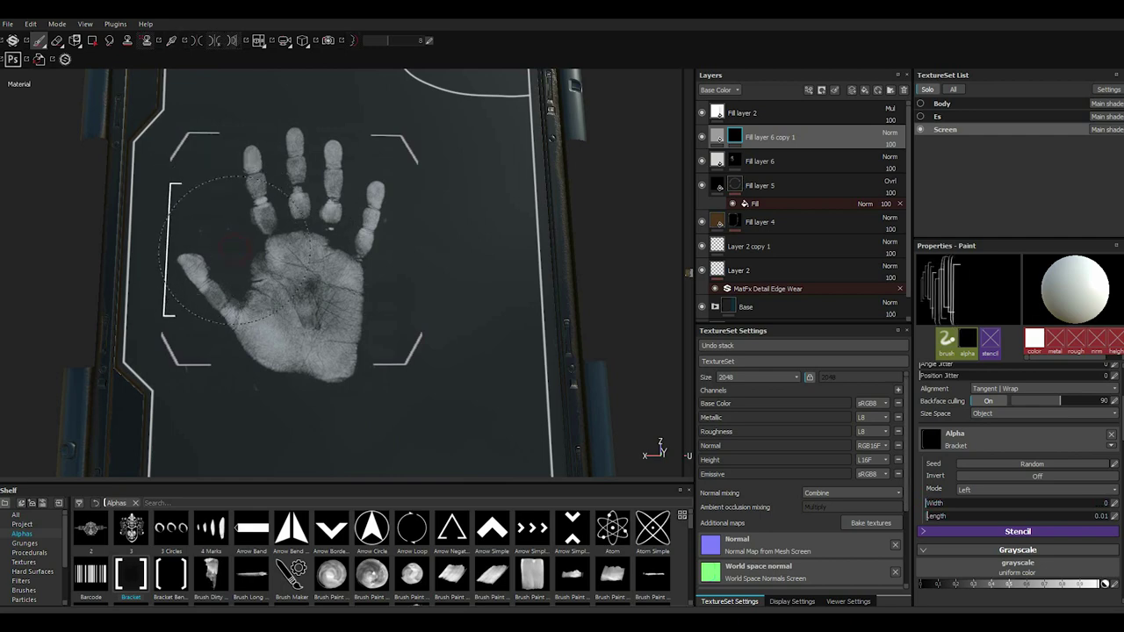
# - Switch the bracket to Right mode and toggle the handprint layer off and on to check the brackets
pyautogui.click(1036, 489)
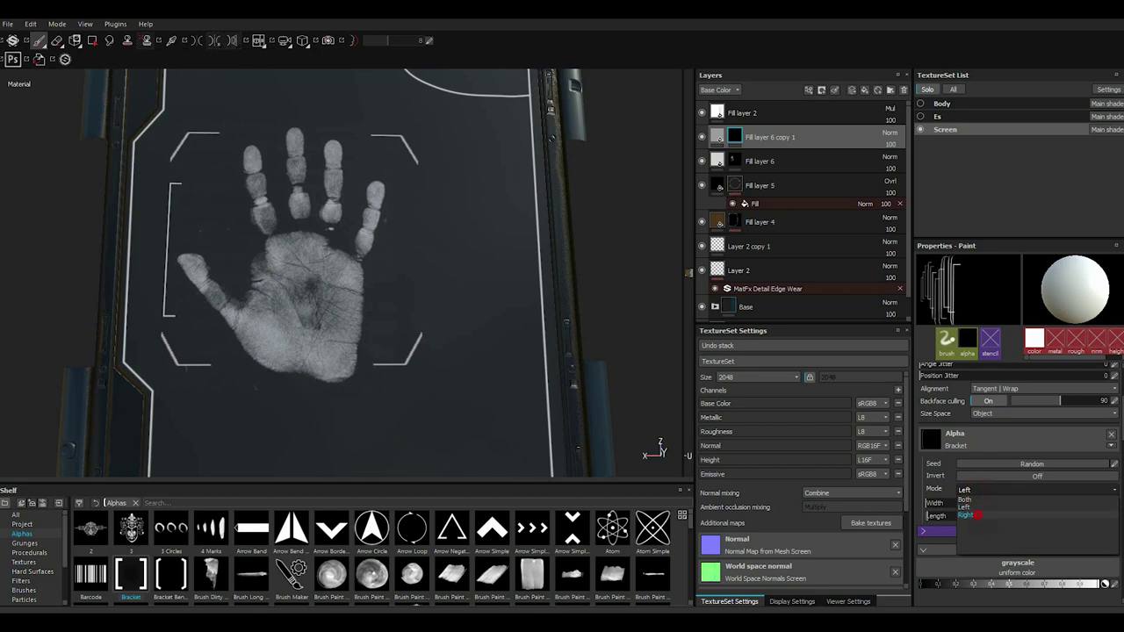
pyautogui.click(966, 502)
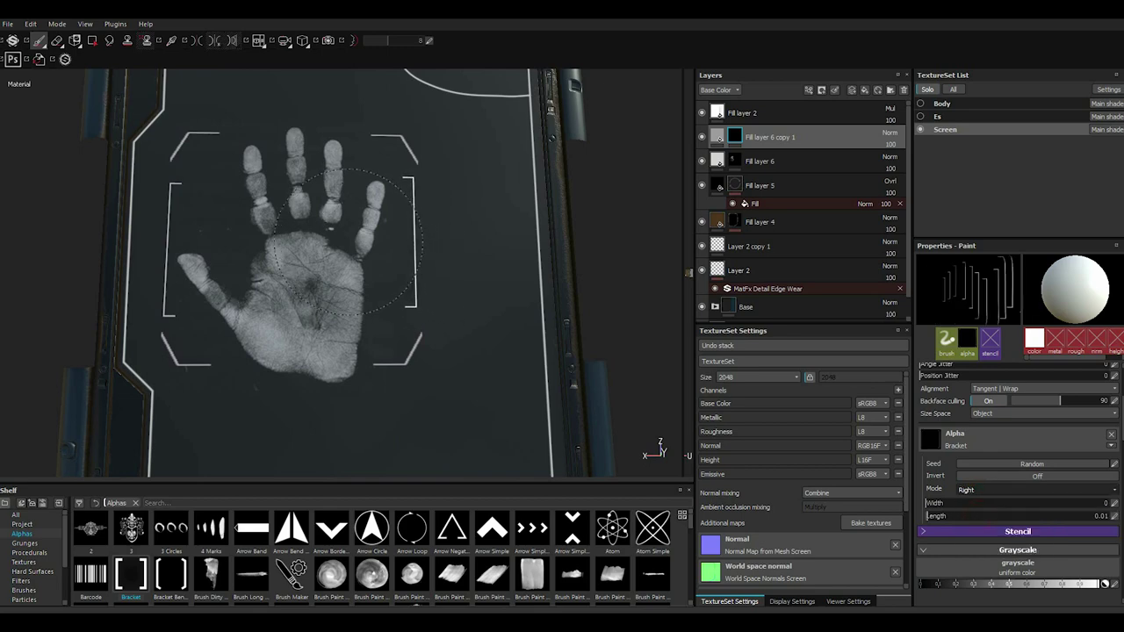
pyautogui.scroll(-2, 350, 239)
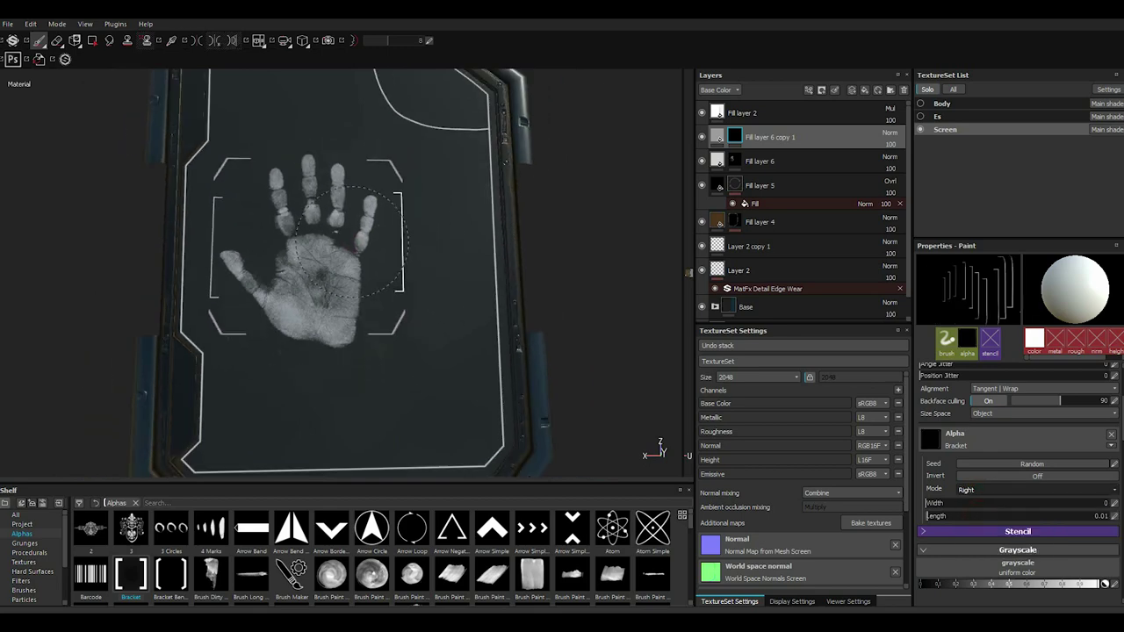
pyautogui.scroll(-2, 349, 239)
pyautogui.scroll(2, 382, 373)
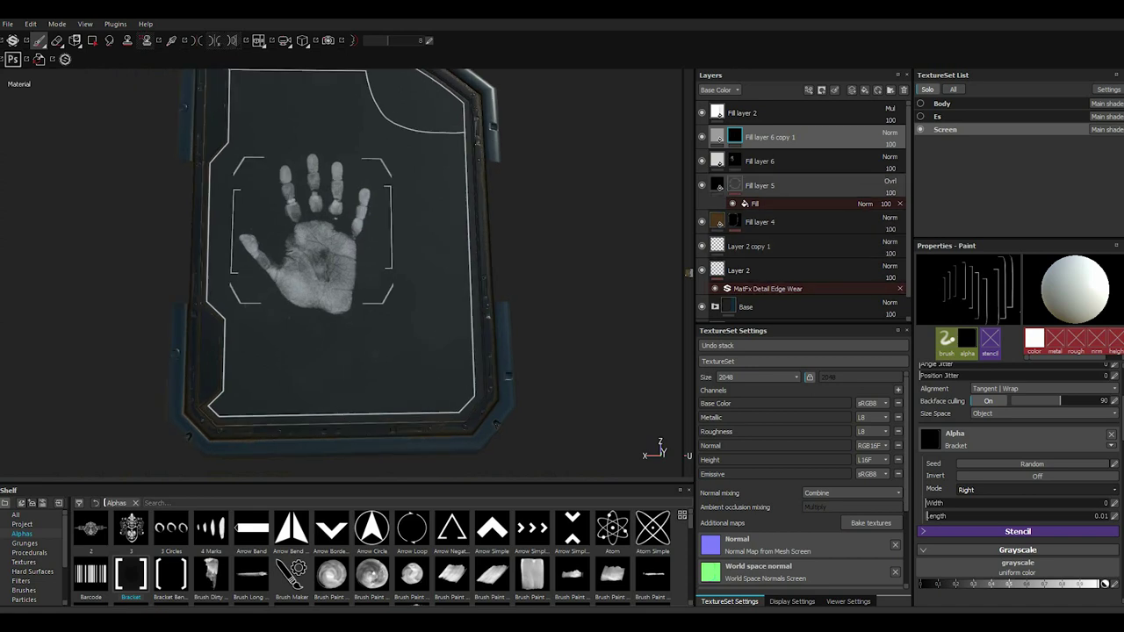
pyautogui.click(702, 161)
pyautogui.click(701, 161)
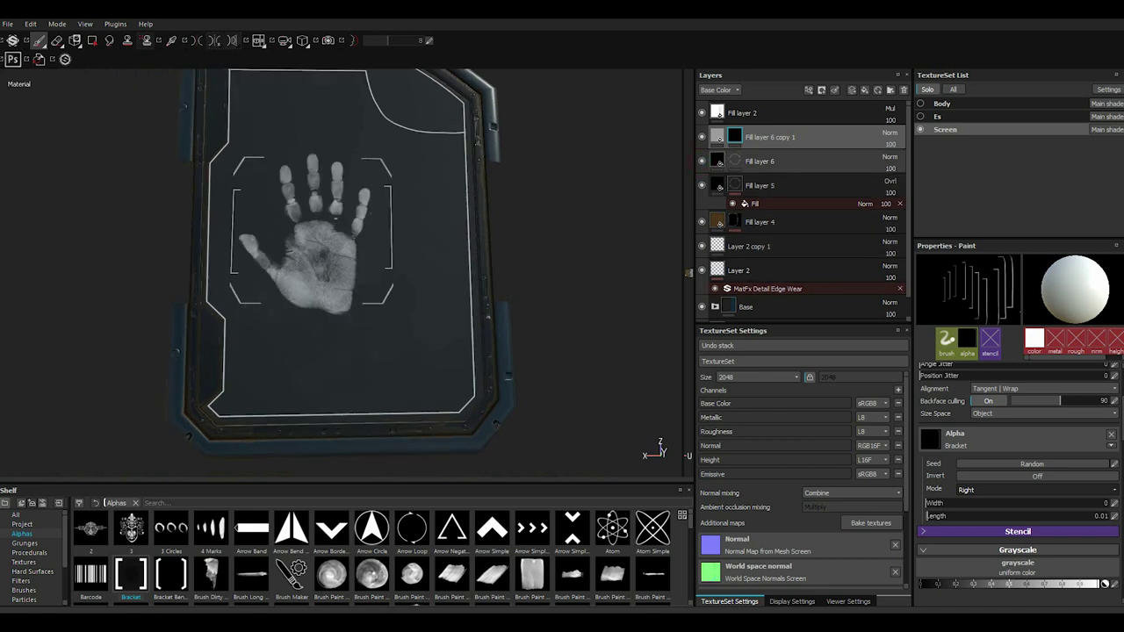
# - Nudge Fill layer 6's UV offset horizontally and vertically, then clear its mask
pyautogui.rightClick(734, 162)
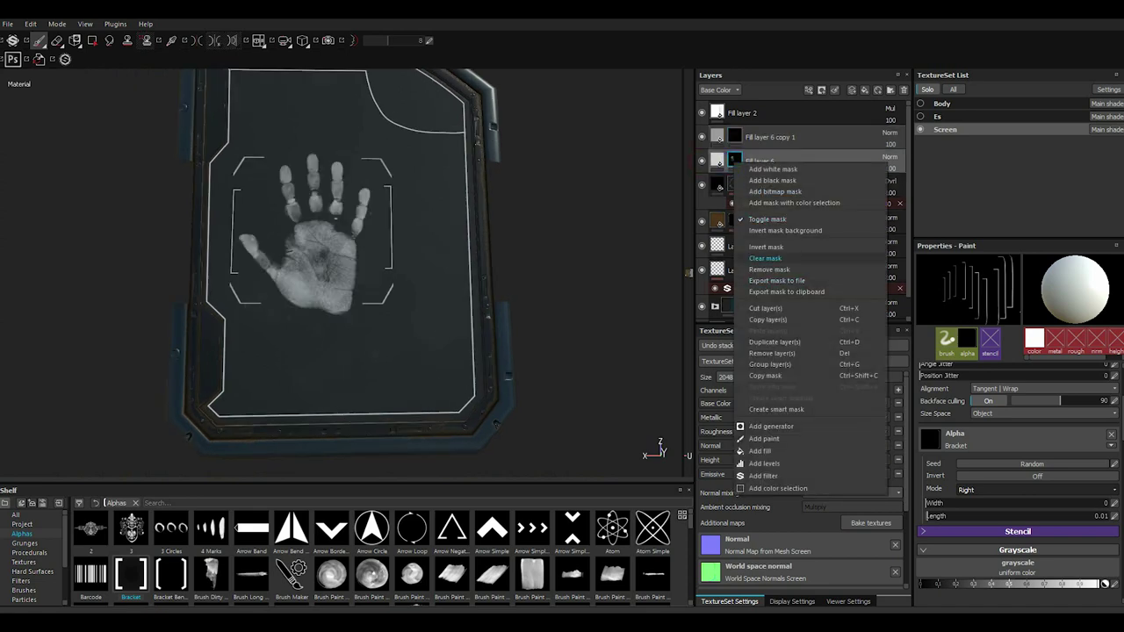
pyautogui.click(716, 159)
pyautogui.click(718, 161)
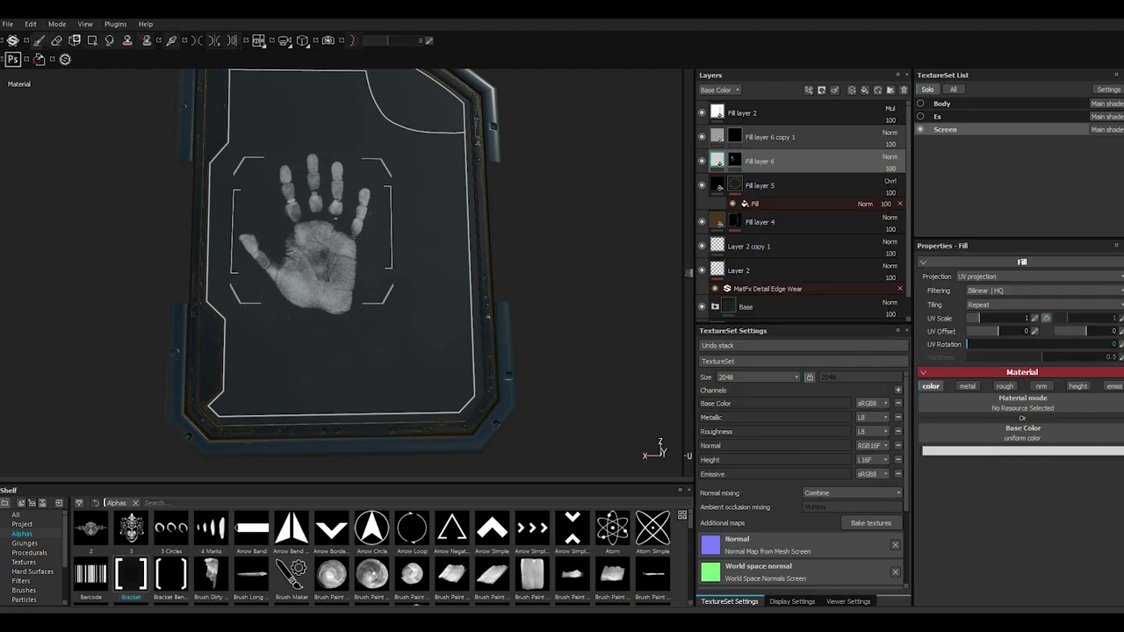
pyautogui.moveTo(1086, 331); pyautogui.dragTo(1079, 331)
pyautogui.moveTo(998, 331); pyautogui.dragTo(992, 331)
pyautogui.rightClick(747, 160)
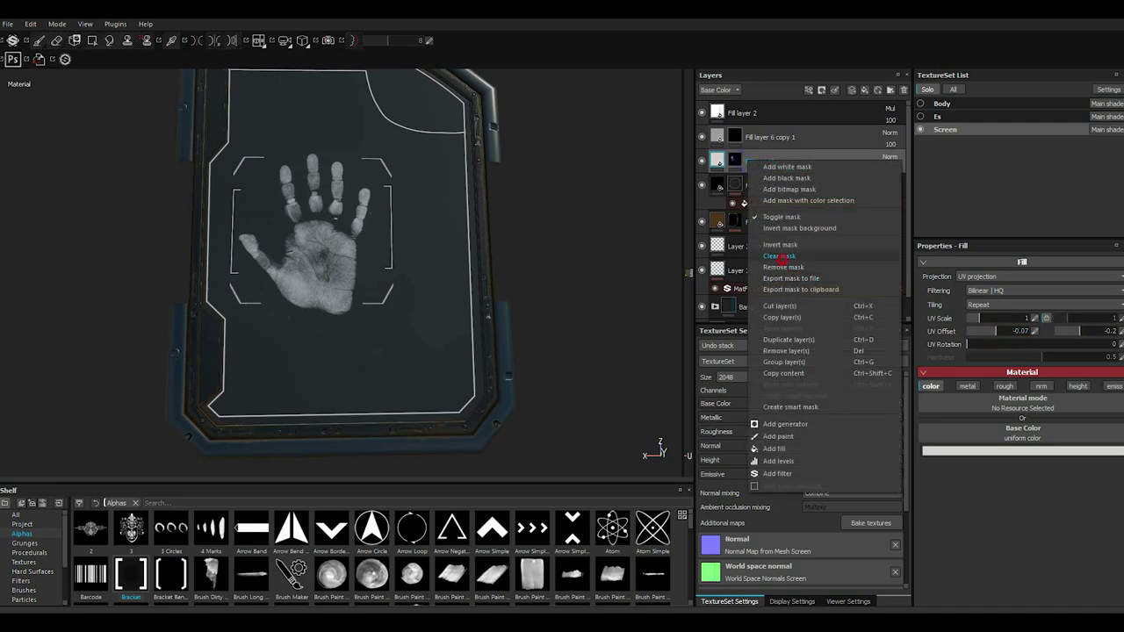
pyautogui.click(778, 255)
# - Restamp the handprint in the panel centre with the fingerprint_4 alpha
pyautogui.press('1')
pyautogui.scroll(-5, 369, 553)
pyautogui.click(451, 552)
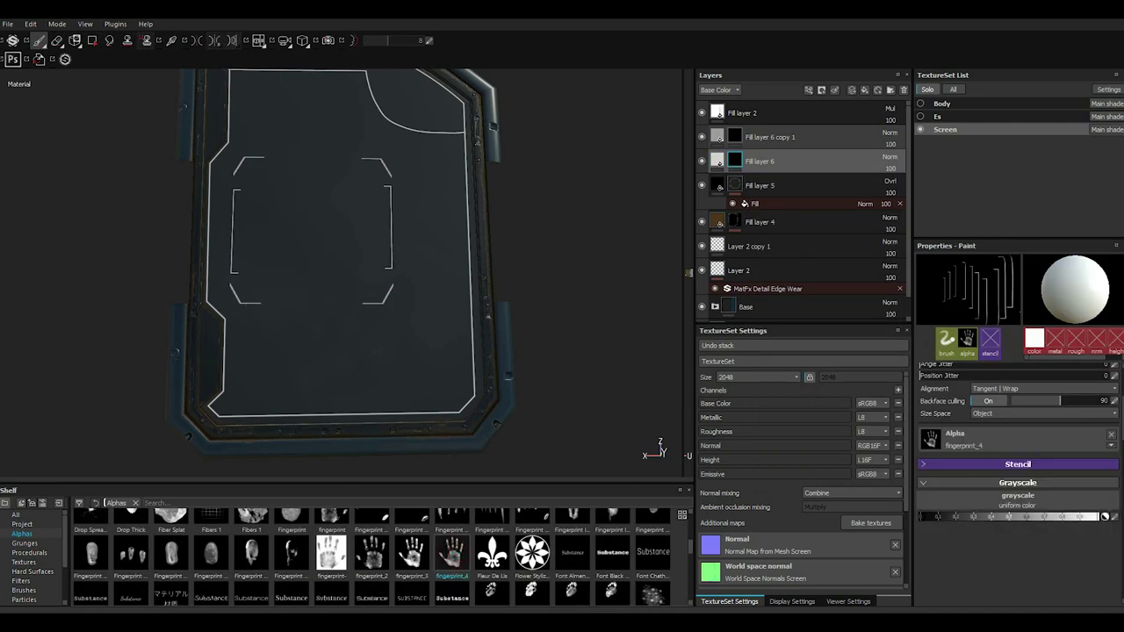
pyautogui.scroll(2, 303, 233)
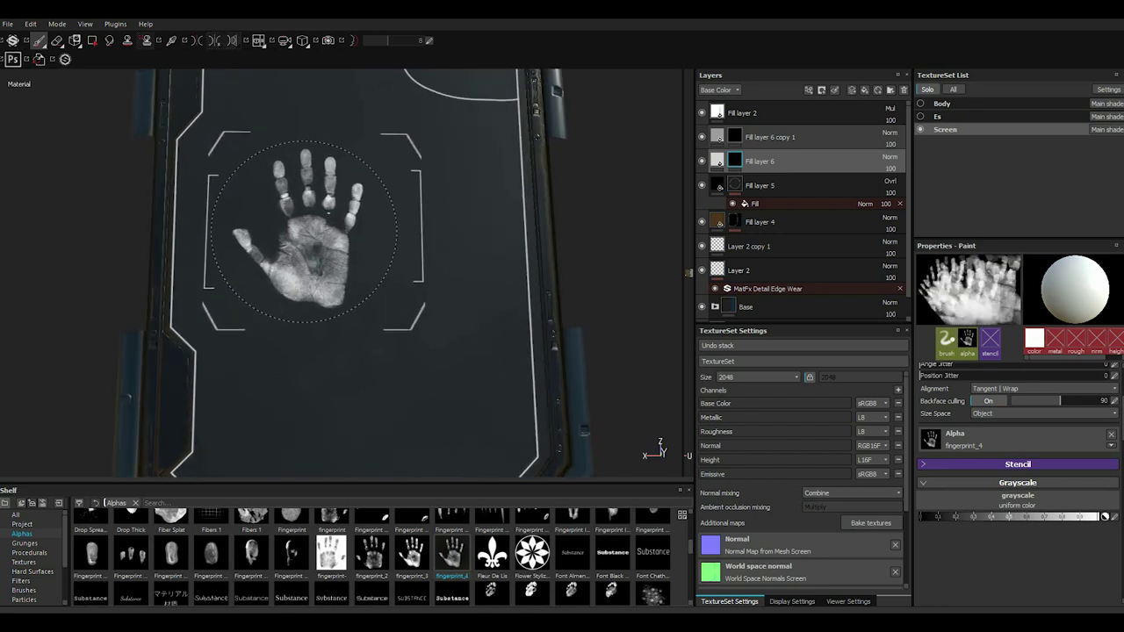
pyautogui.click(303, 233)
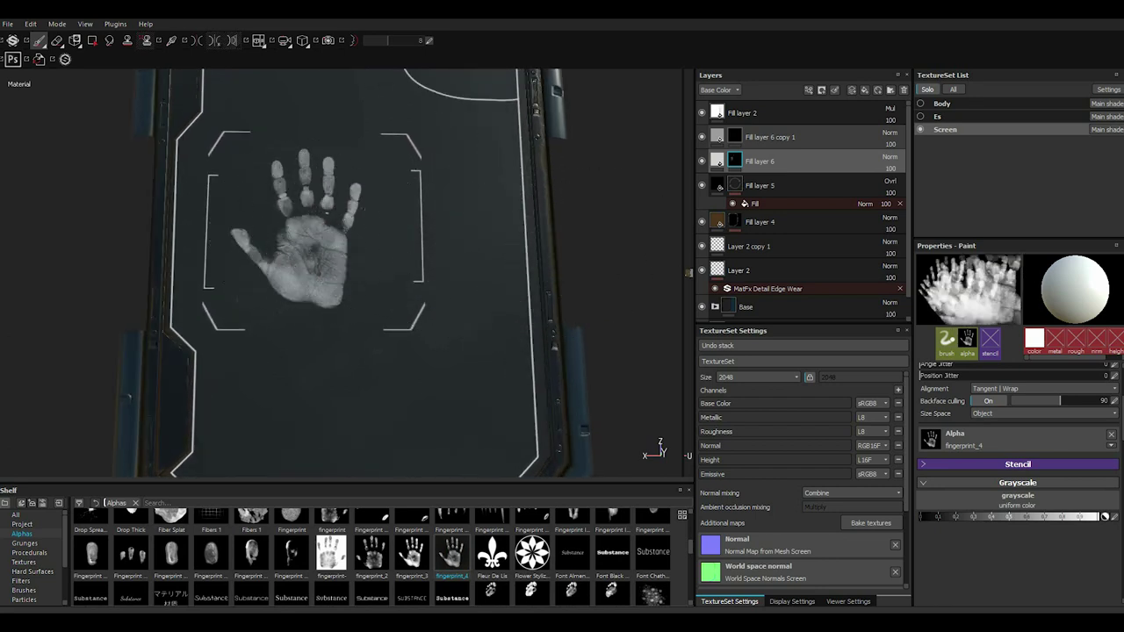
# - Clear the bracket lines from Fill layer 6 copy 1's mask
pyautogui.click(734, 137)
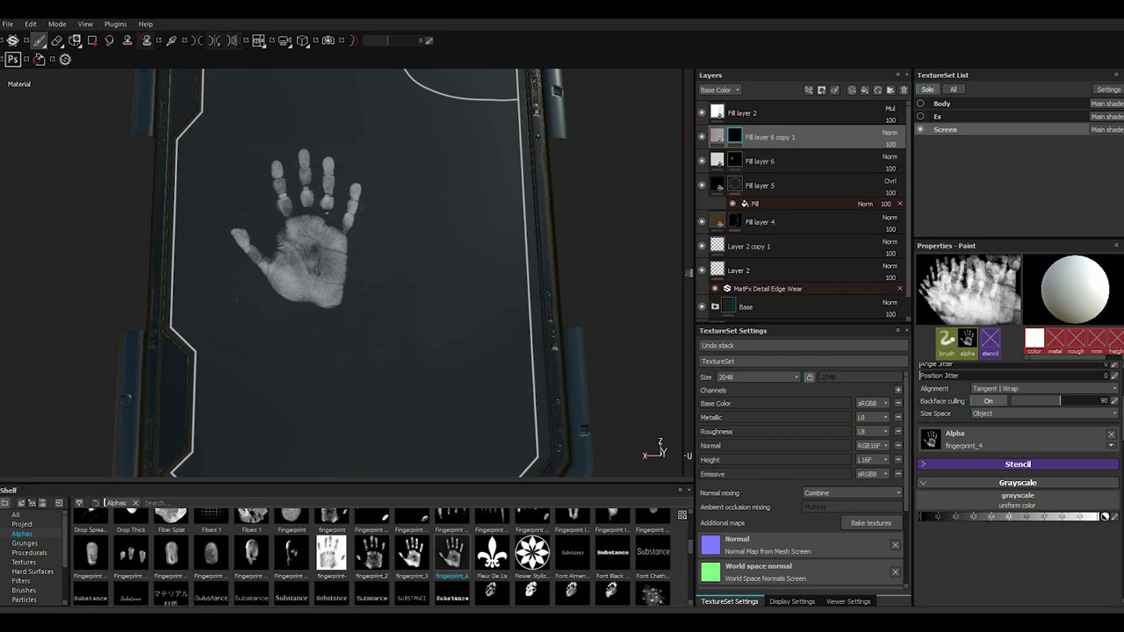
pyautogui.rightClick(735, 137)
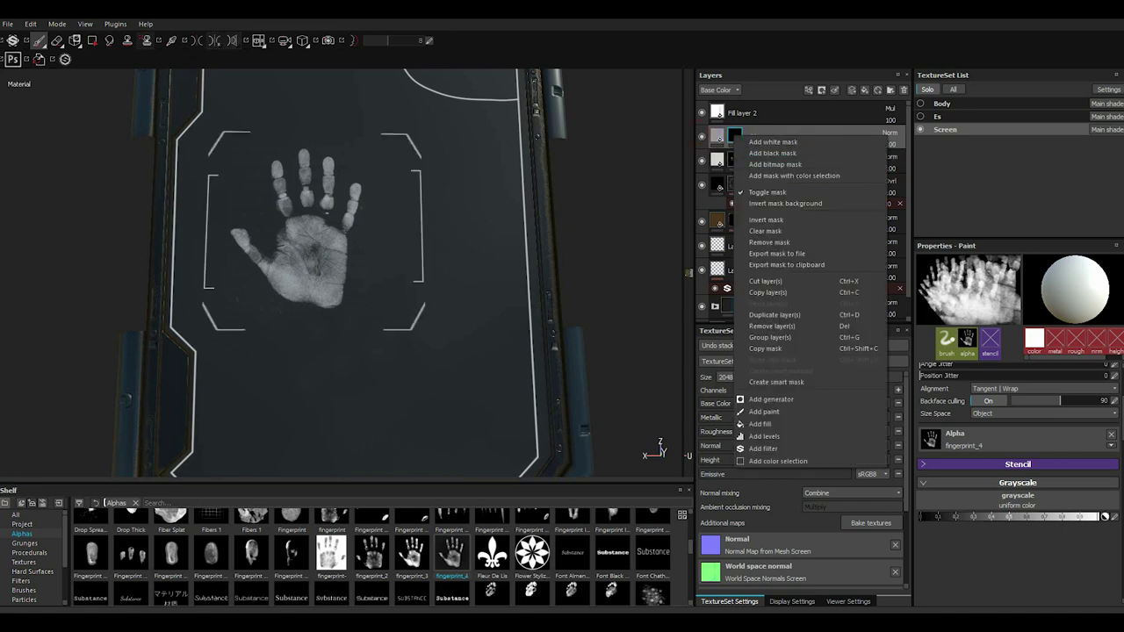
pyautogui.click(756, 230)
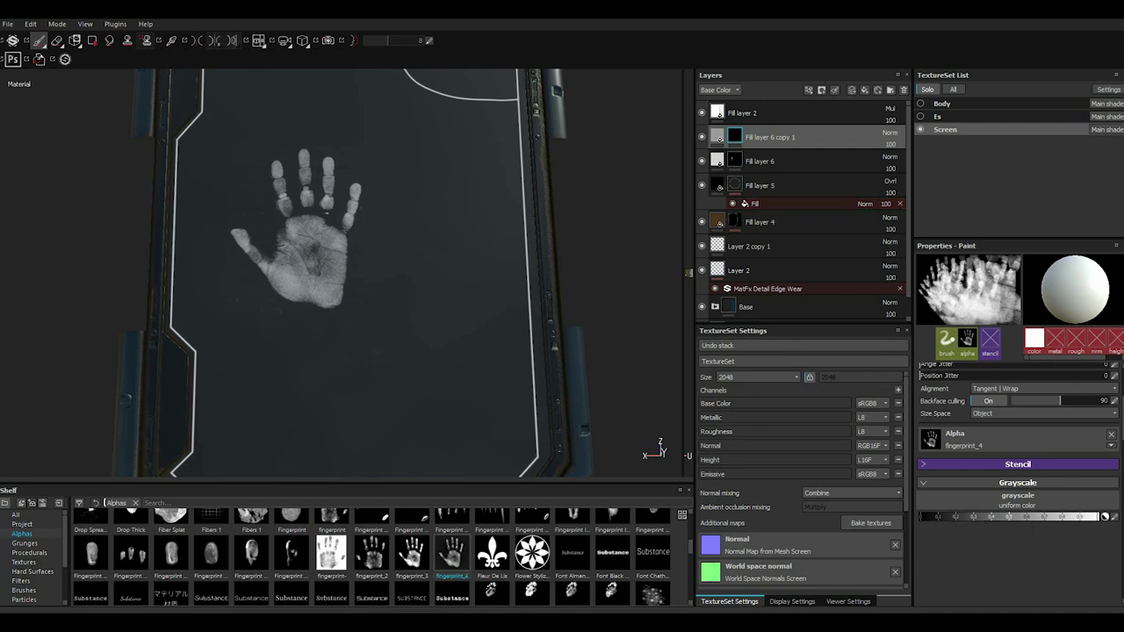
# - Stamp Hexagon Crosshair corner marks around the handprint with Offset X 0.32 and border width 0.03
pyautogui.scroll(-3, 369, 554)
pyautogui.scroll(-2, 369, 553)
pyautogui.click(130, 544)
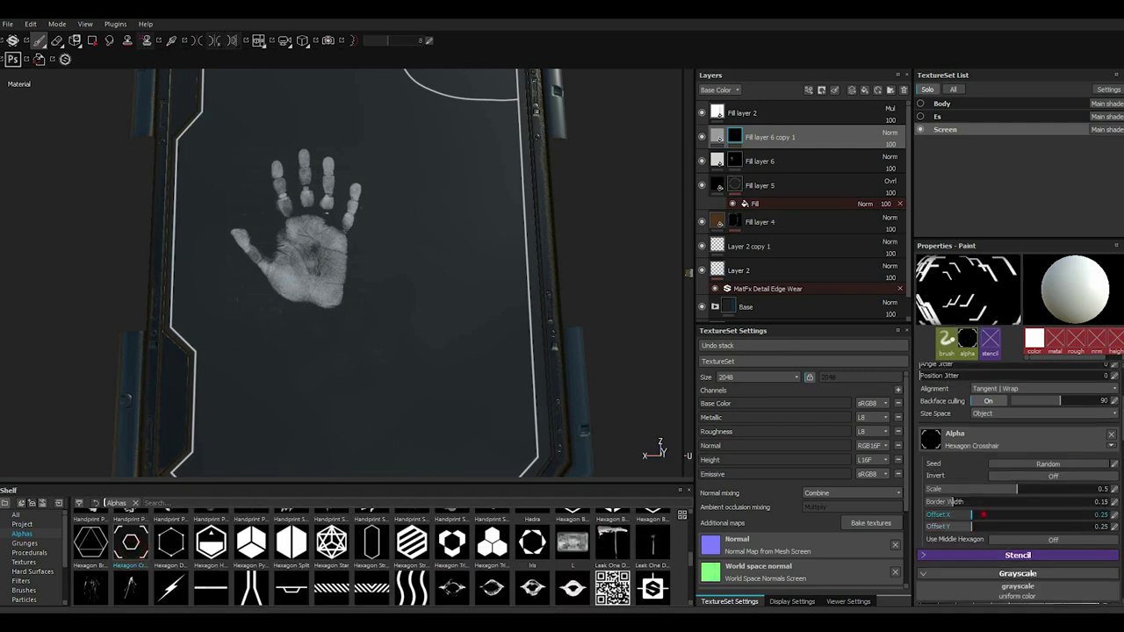
pyautogui.moveTo(972, 515)
pyautogui.mouseDown()
pyautogui.moveTo(984, 514)
pyautogui.moveTo(929, 502)
pyautogui.mouseUp()
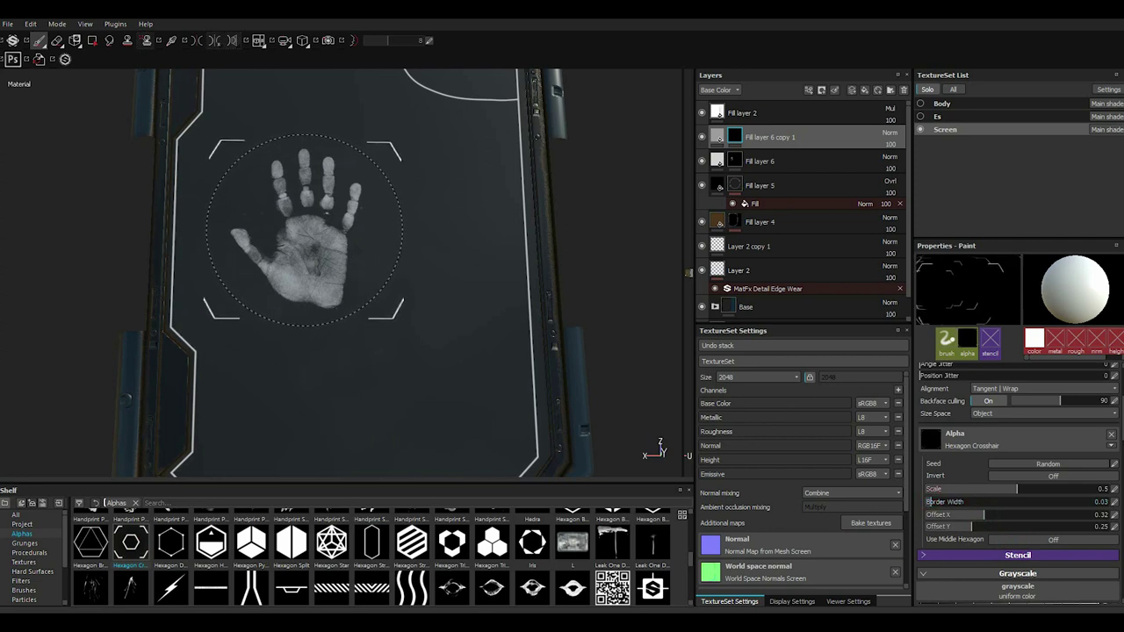
pyautogui.click(307, 228)
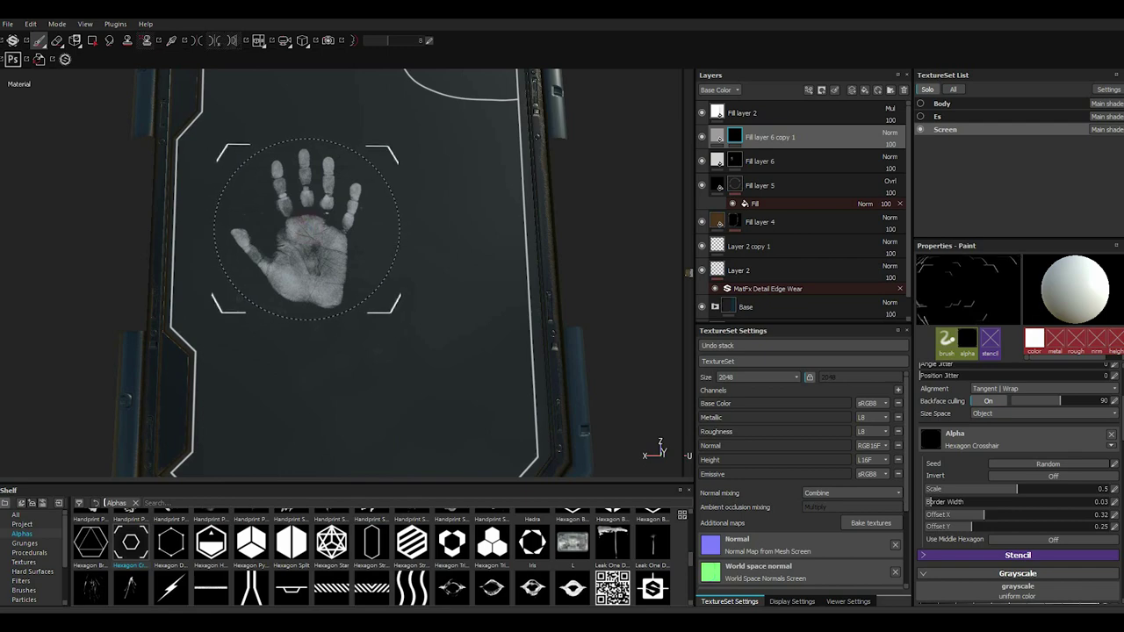
pyautogui.scroll(3, 377, 553)
# - Stamp a thin left bracket line (Bracket alpha, width 0, length 0.04, Mode Left) beside the handprint
pyautogui.scroll(2, 378, 553)
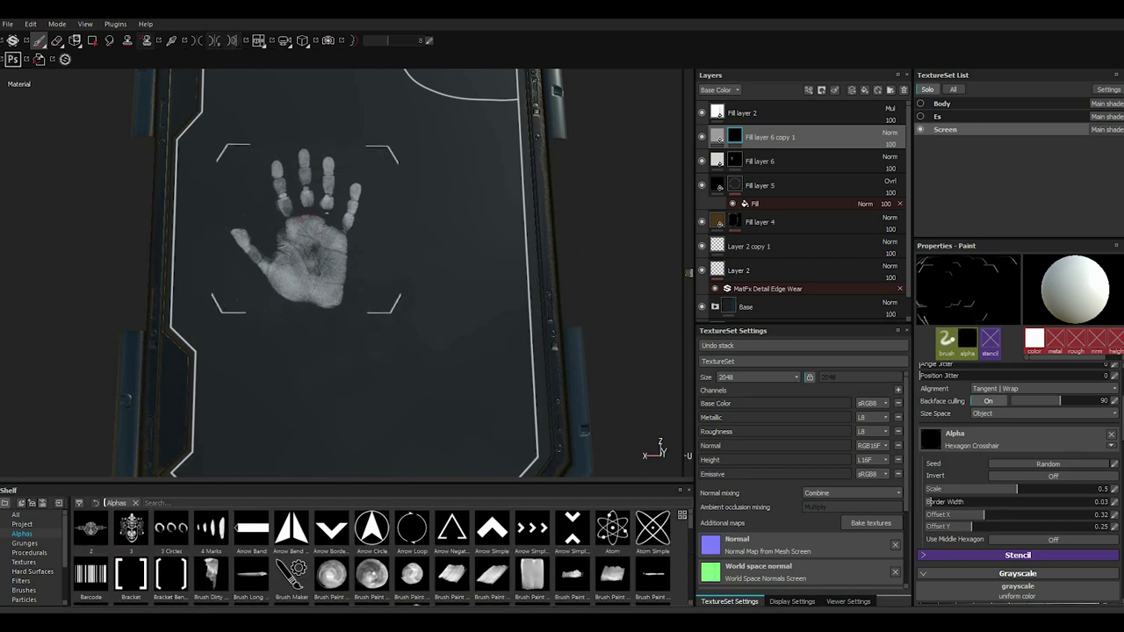
pyautogui.click(130, 575)
pyautogui.moveTo(953, 503); pyautogui.dragTo(929, 502)
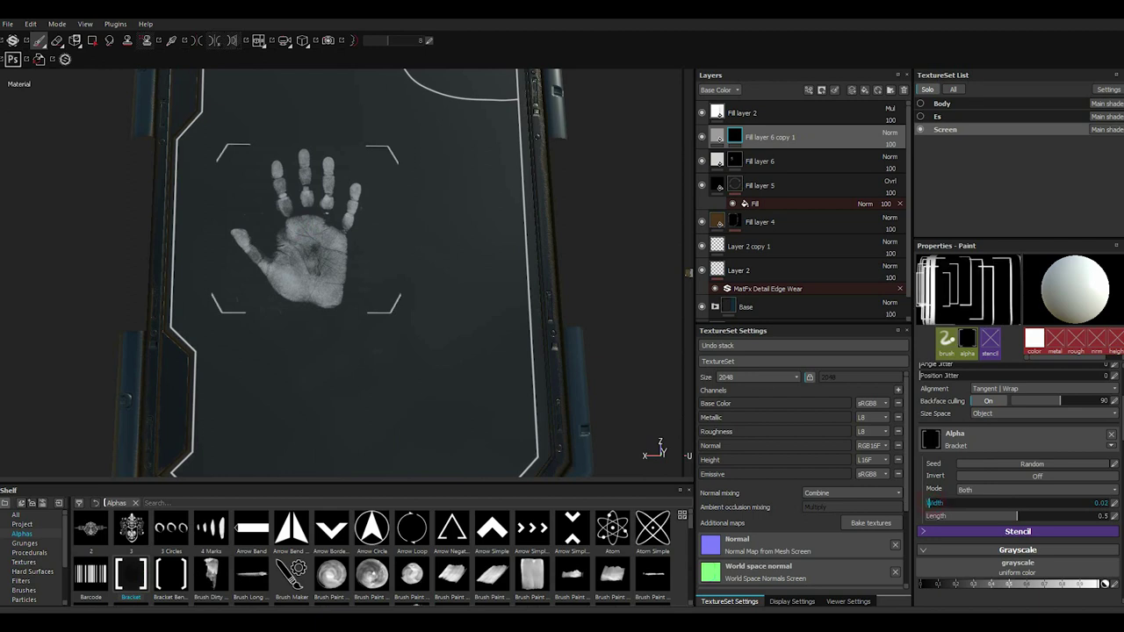
pyautogui.click(984, 490)
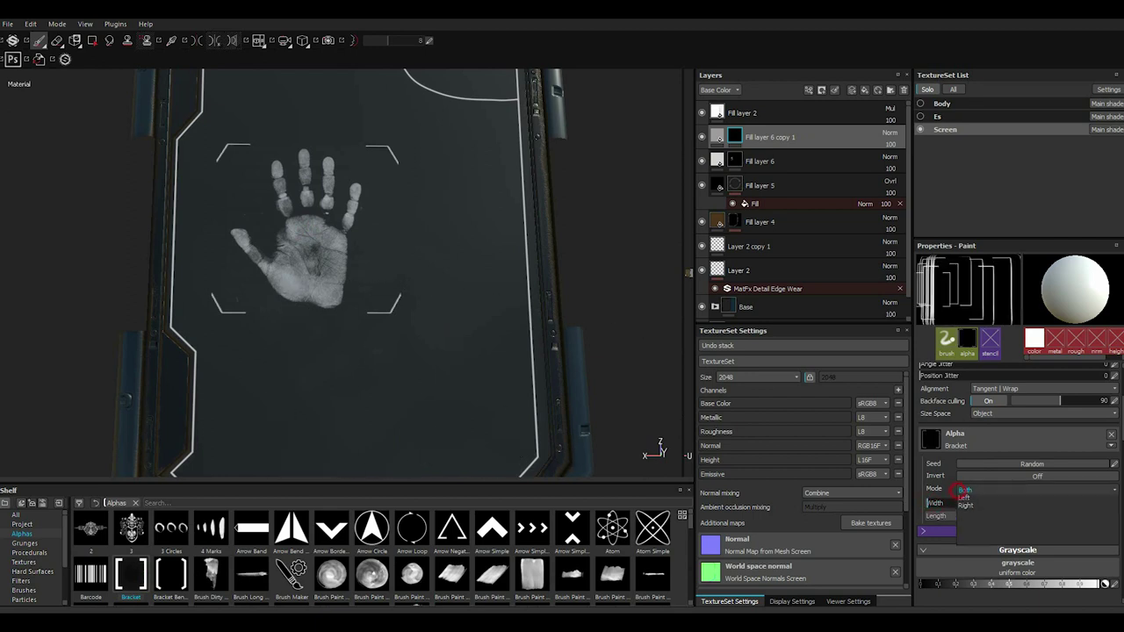
pyautogui.click(966, 515)
pyautogui.moveTo(1017, 516); pyautogui.dragTo(931, 516)
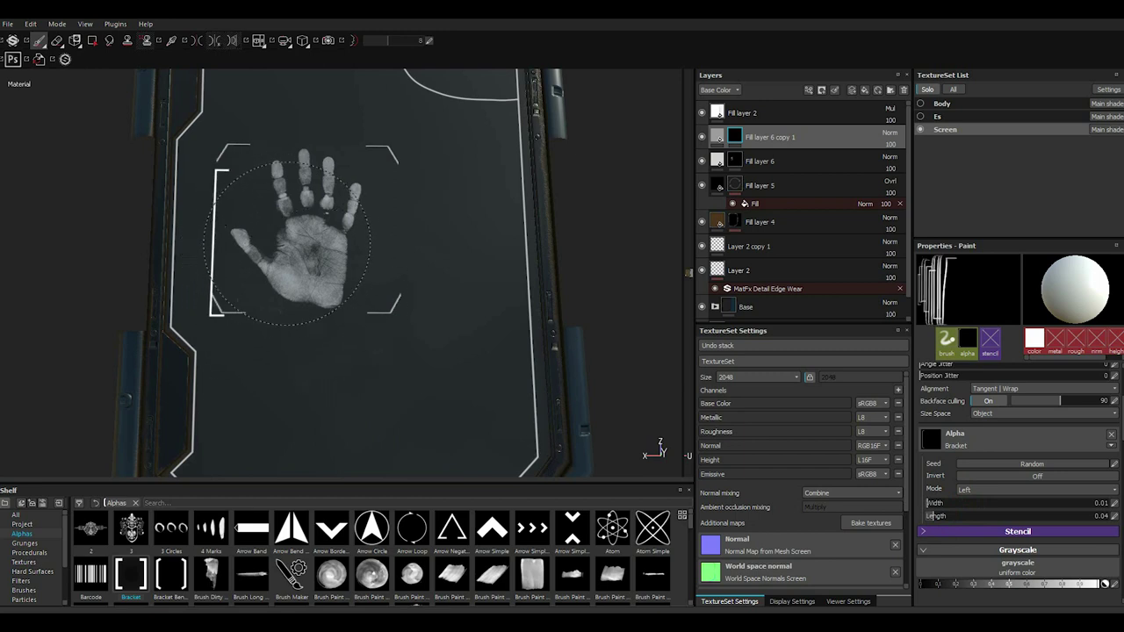
pyautogui.scroll(2, 276, 230)
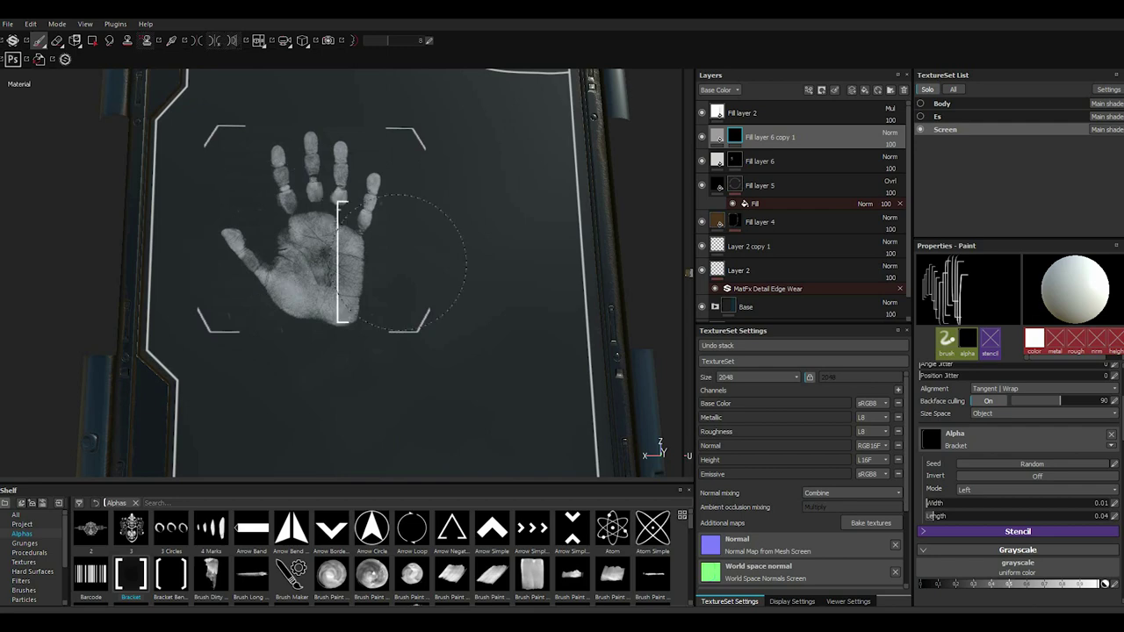
pyautogui.click(928, 503)
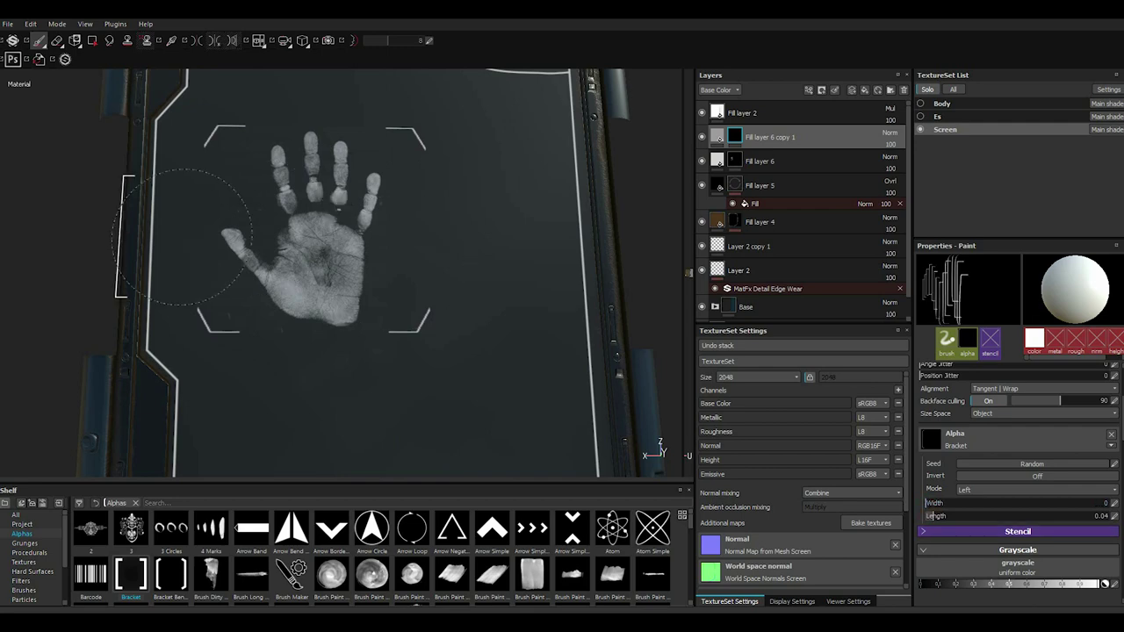
pyautogui.click(262, 226)
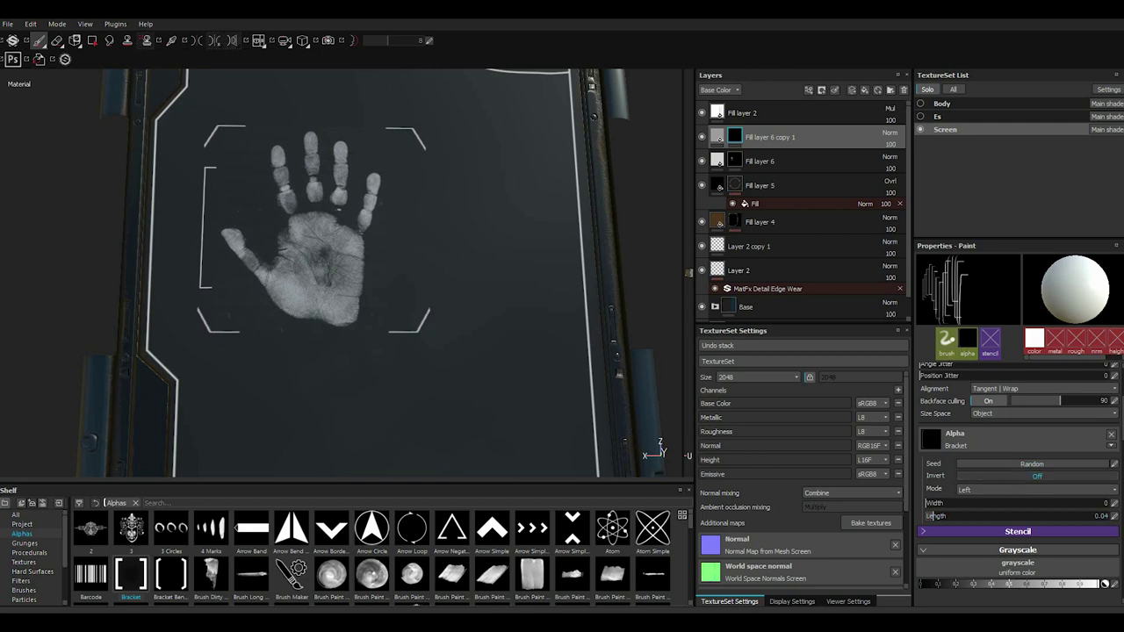
# - Switch the bracket to Mode Right and stamp a matching line right of the handprint
pyautogui.click(1037, 489)
pyautogui.click(1028, 509)
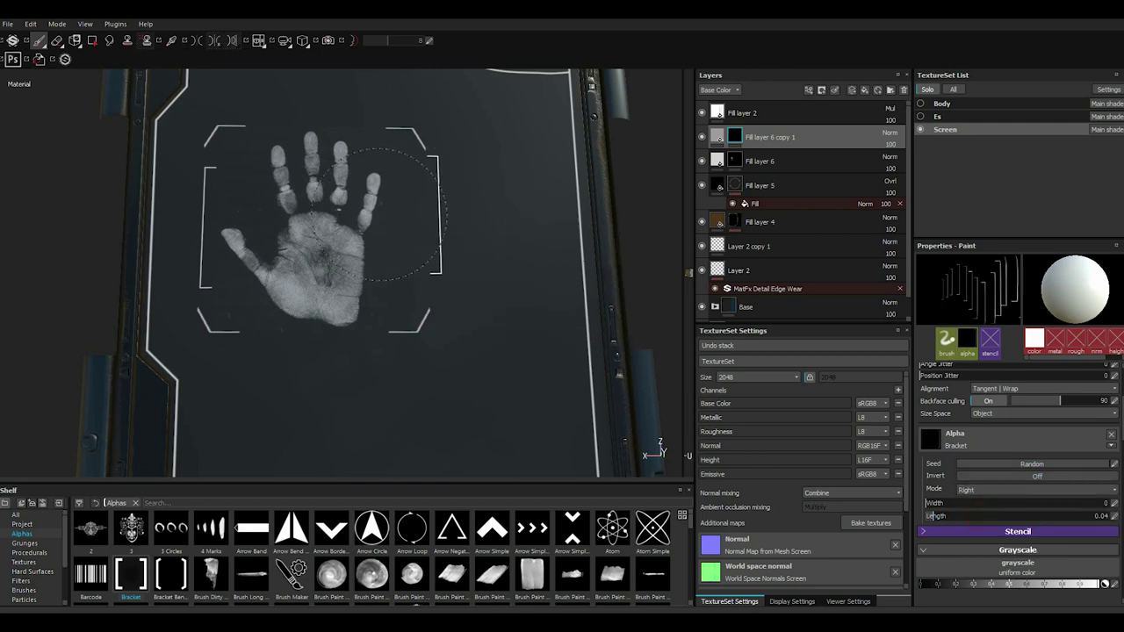
pyautogui.click(367, 227)
# - Scroll down while finishing the frame's right bracket and star accents
pyautogui.scroll(-3, 366, 227)
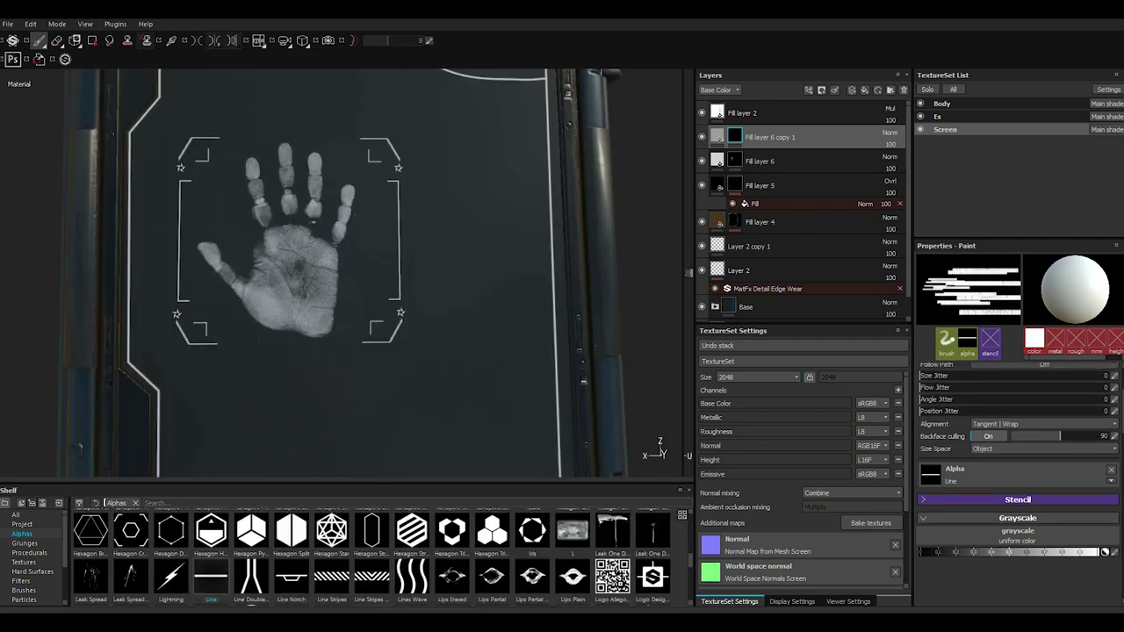
# - Duplicate Fill layer 6 copy 1 to make a new layer for the stripes
pyautogui.rightClick(784, 131)
pyautogui.click(822, 311)
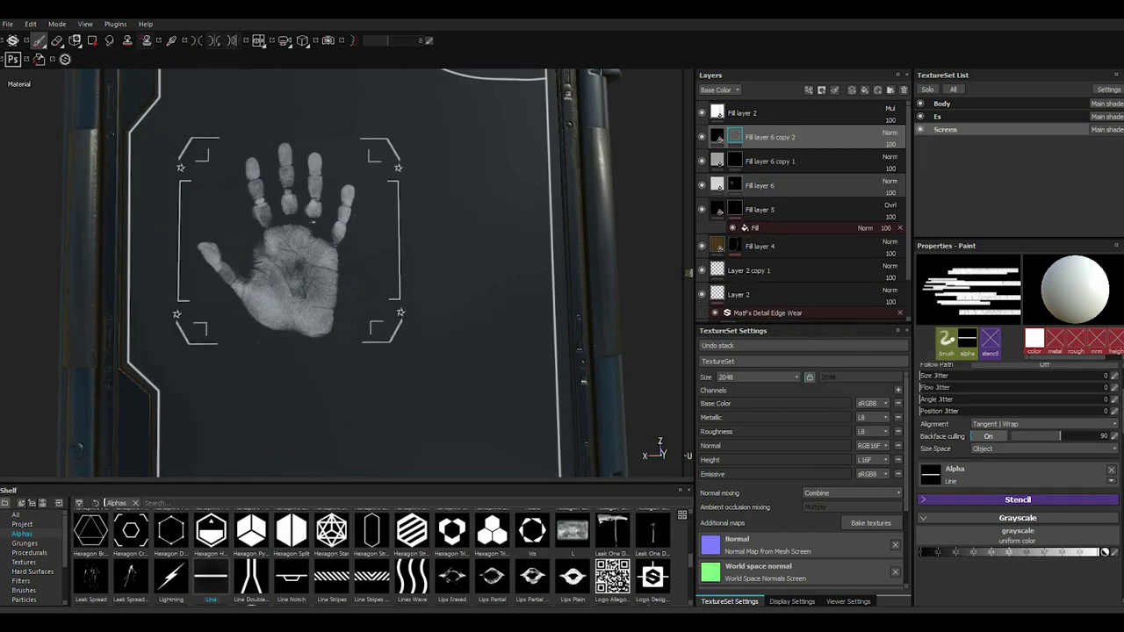
pyautogui.rightClick(751, 137)
pyautogui.press('Escape')
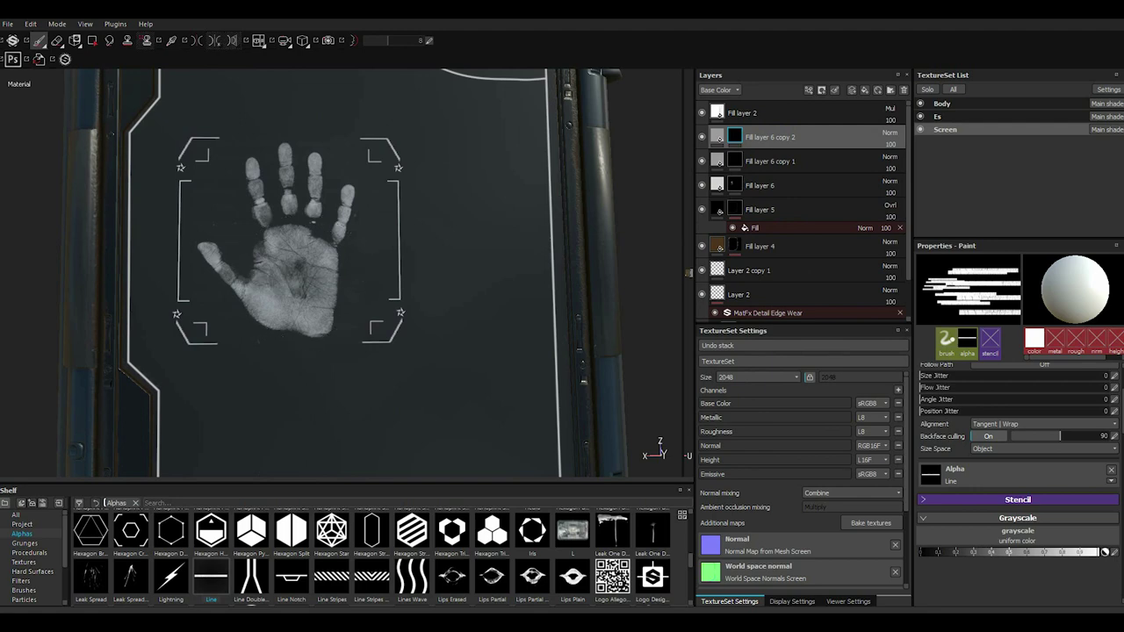
# - Stamp thin Line Stripes Mirror bars (height 0.03) below and above the handprint frame
pyautogui.click(371, 577)
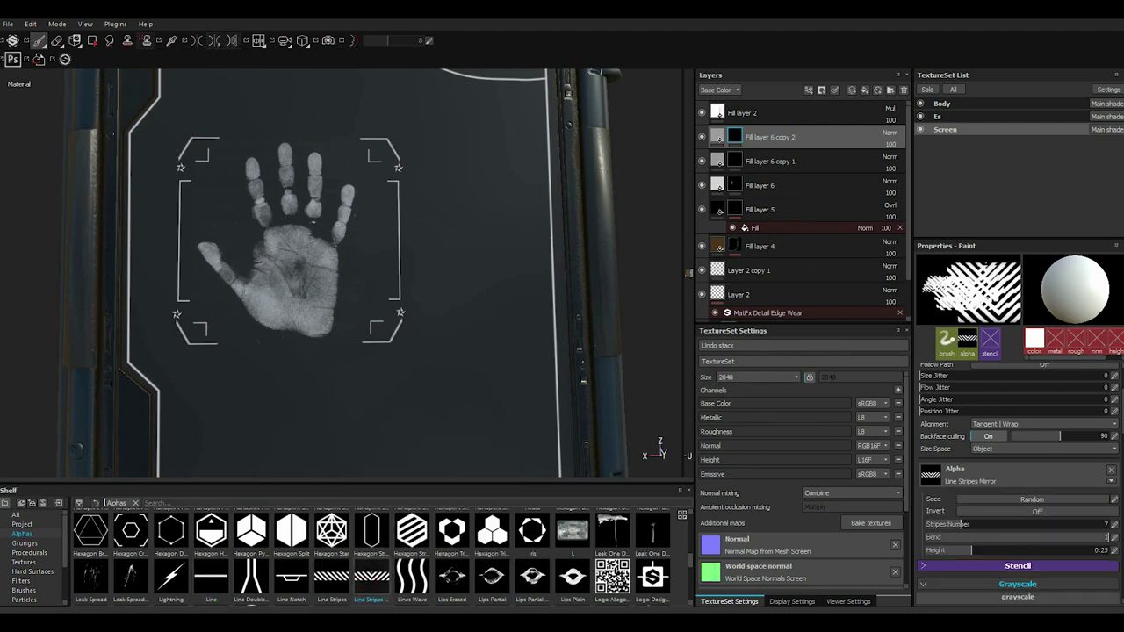
pyautogui.moveTo(970, 550)
pyautogui.mouseDown()
pyautogui.moveTo(928, 551)
pyautogui.moveTo(1091, 525)
pyautogui.mouseUp()
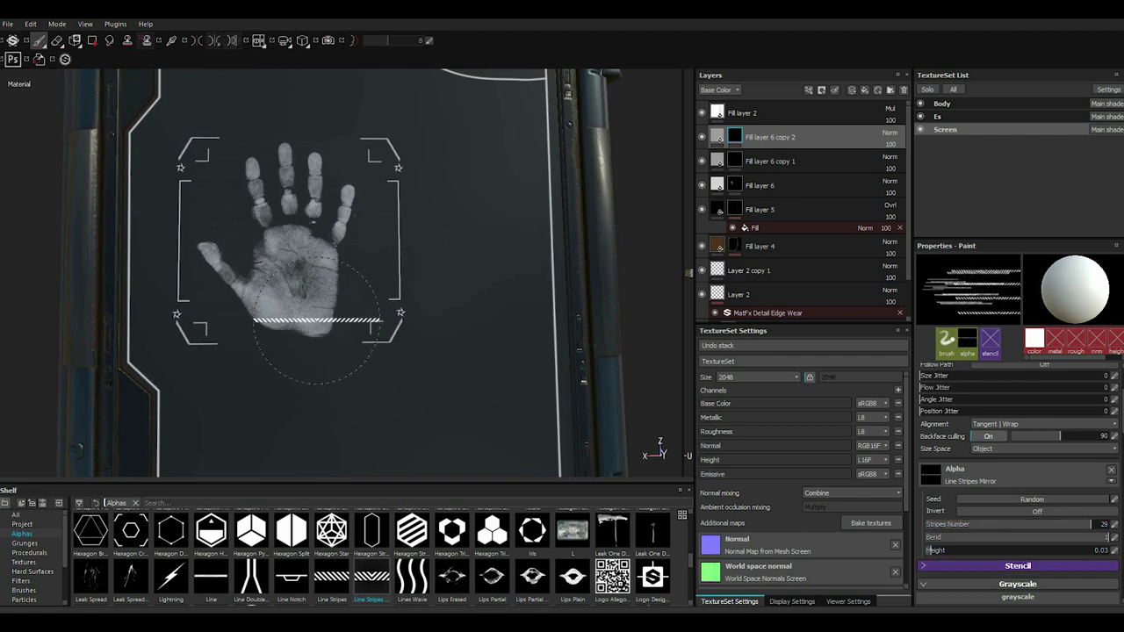
pyautogui.moveTo(317, 321); pyautogui.dragTo(305, 342, button='middle')
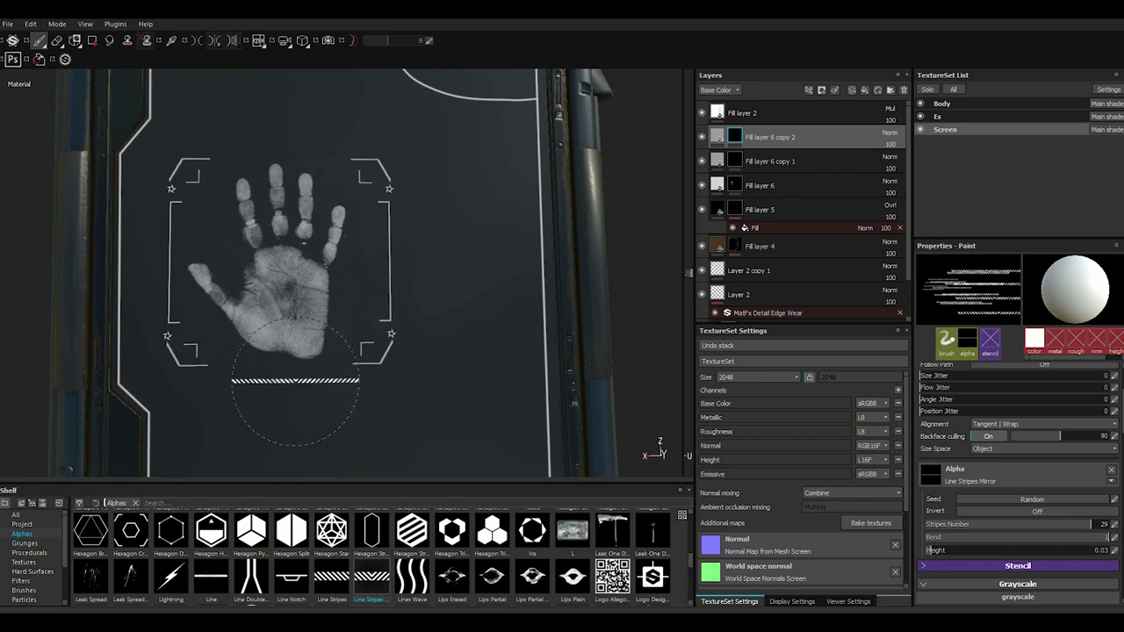
pyautogui.click(283, 368)
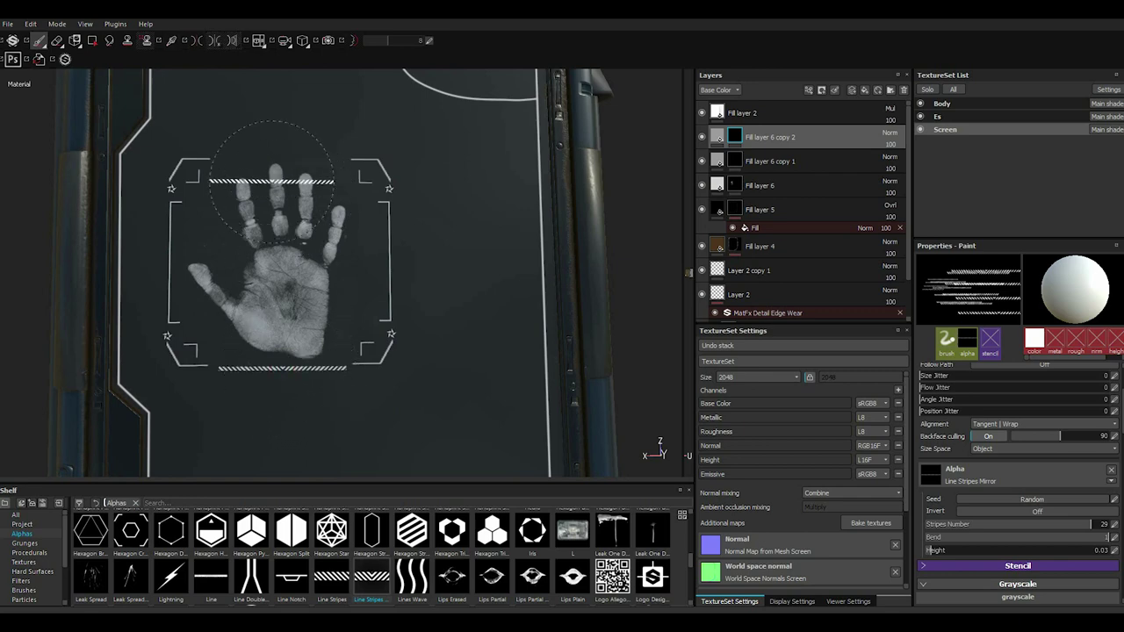
pyautogui.click(282, 154)
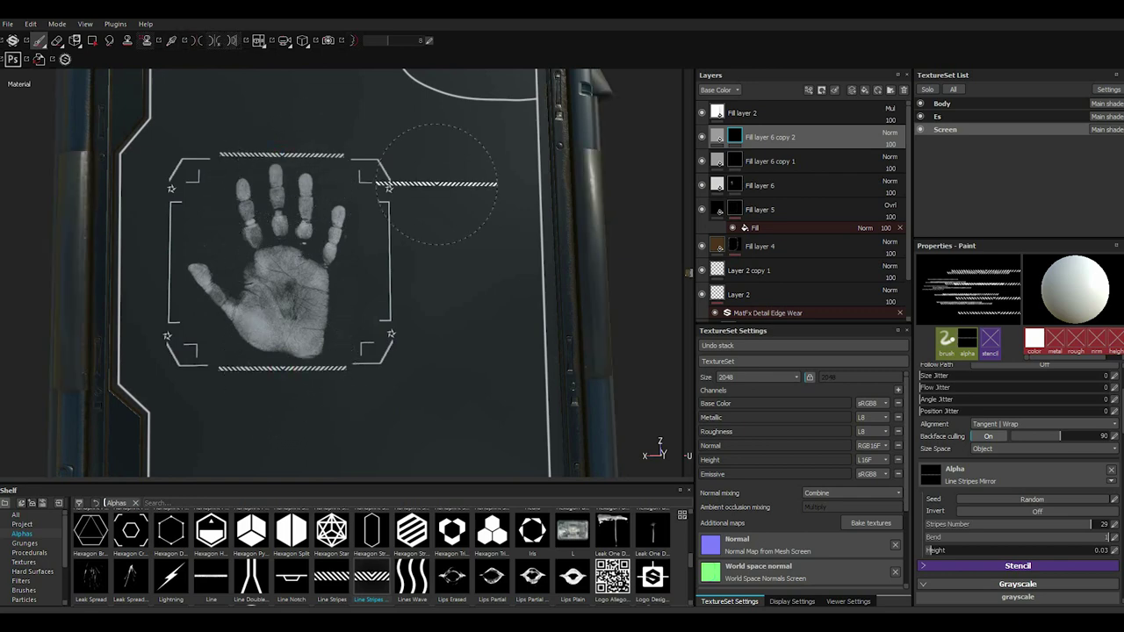
# - Colour the stripe layer's base and emissive orange
pyautogui.click(717, 137)
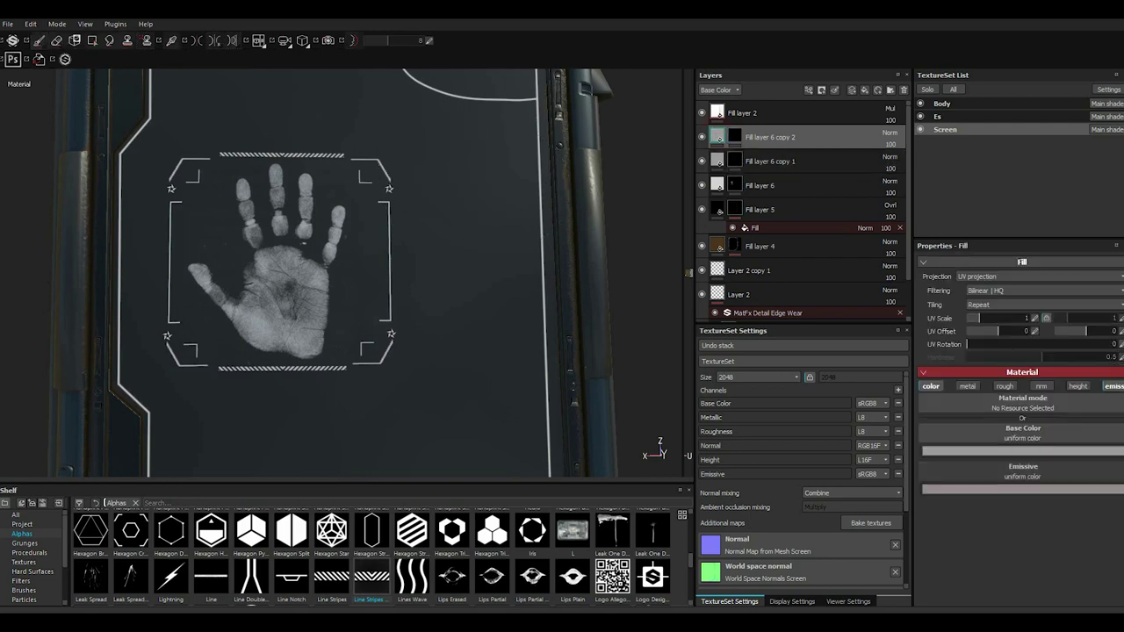
pyautogui.click(1022, 452)
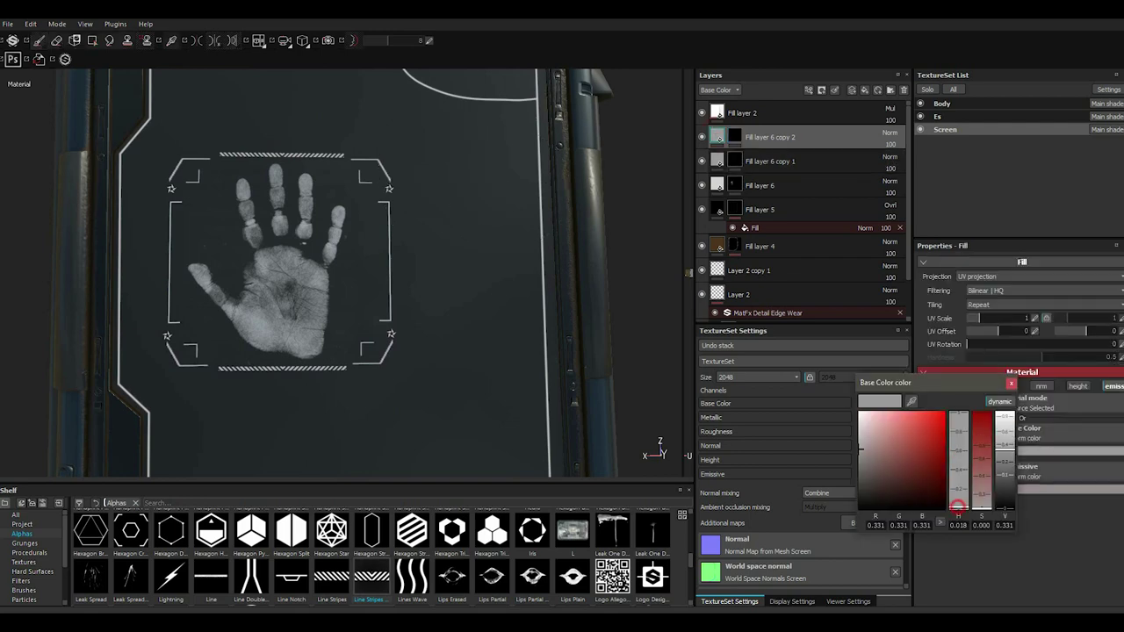
pyautogui.moveTo(958, 507); pyautogui.dragTo(957, 504)
pyautogui.click(935, 427)
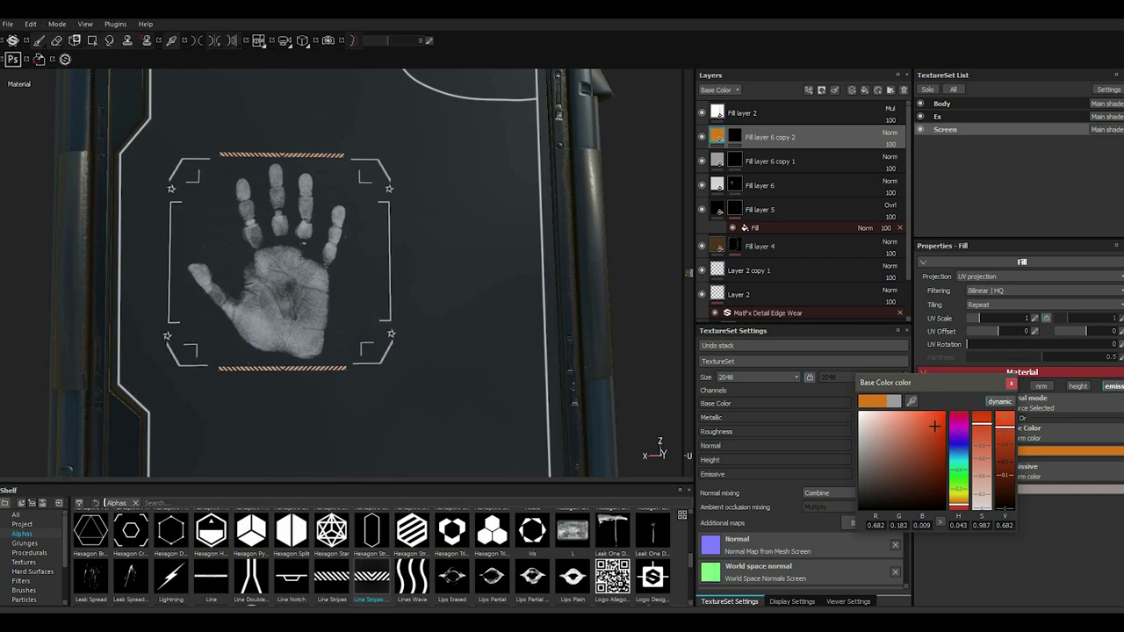
pyautogui.click(1011, 384)
pyautogui.click(1054, 489)
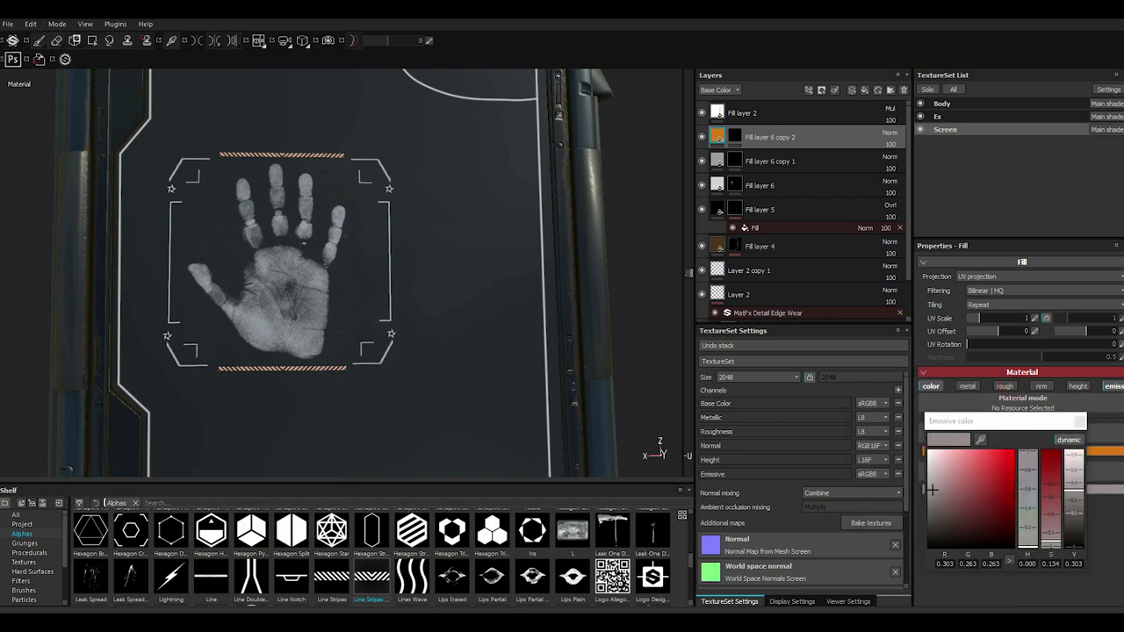
pyautogui.click(1004, 463)
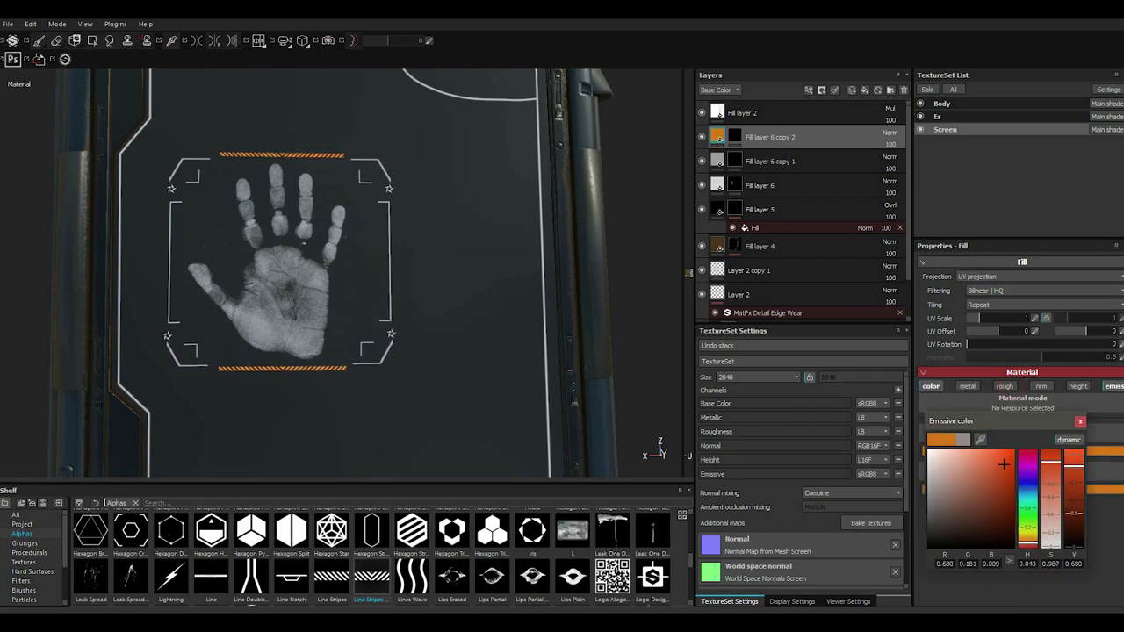
# - Change the stripe glow to light blue and match the base colour to it
pyautogui.moveTo(1024, 425); pyautogui.dragTo(905, 428)
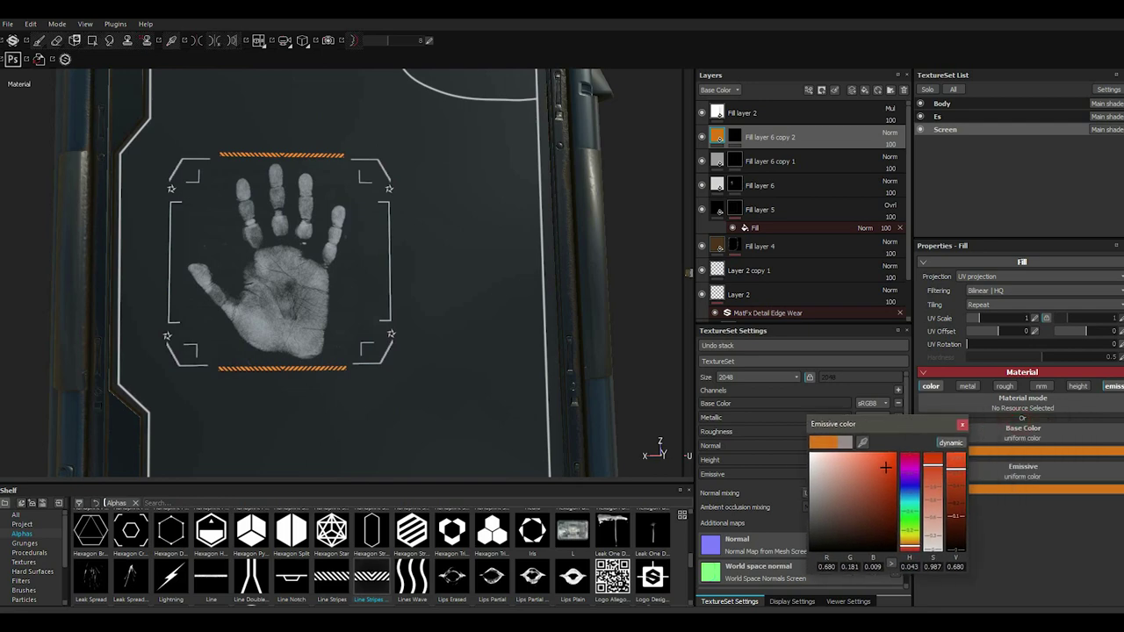
pyautogui.click(910, 497)
pyautogui.moveTo(886, 466); pyautogui.dragTo(849, 462)
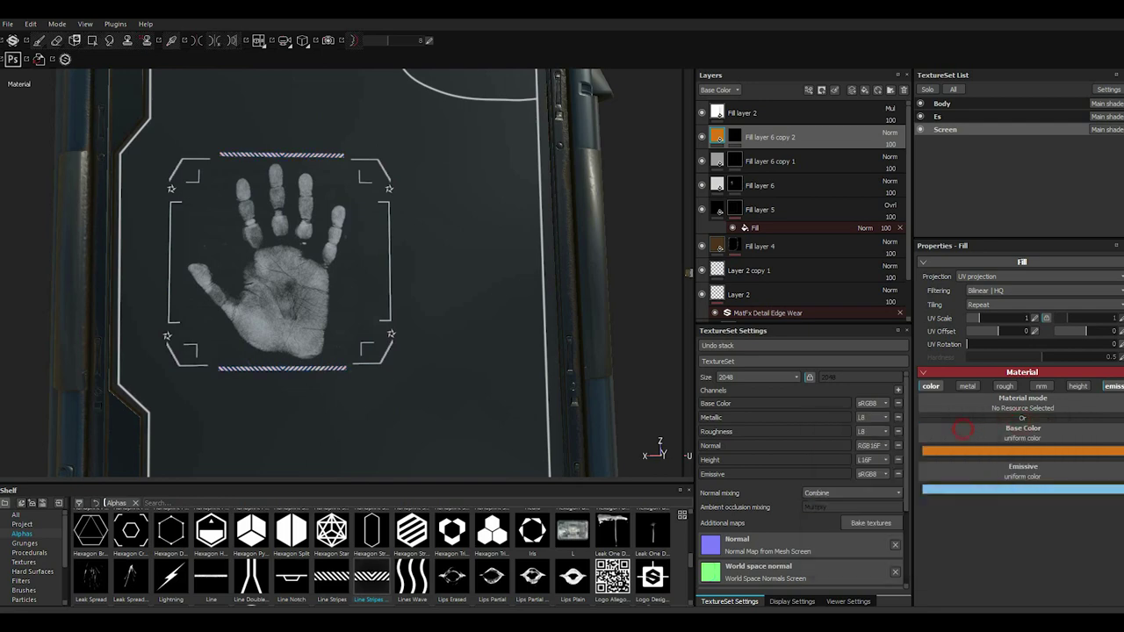
pyautogui.click(975, 451)
pyautogui.click(911, 402)
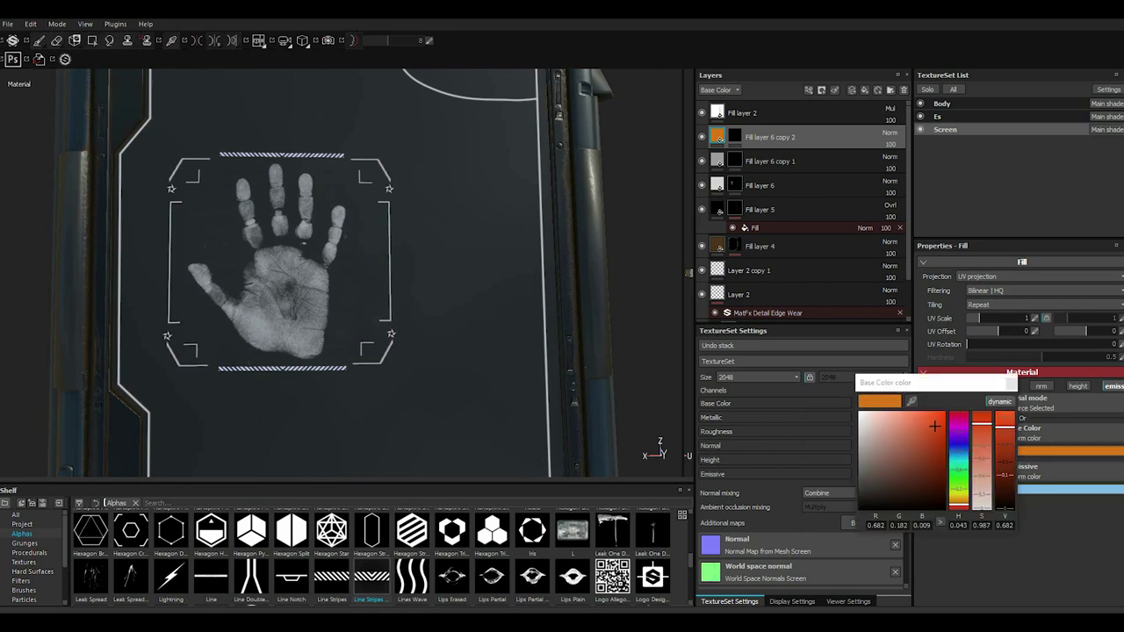
pyautogui.click(1067, 490)
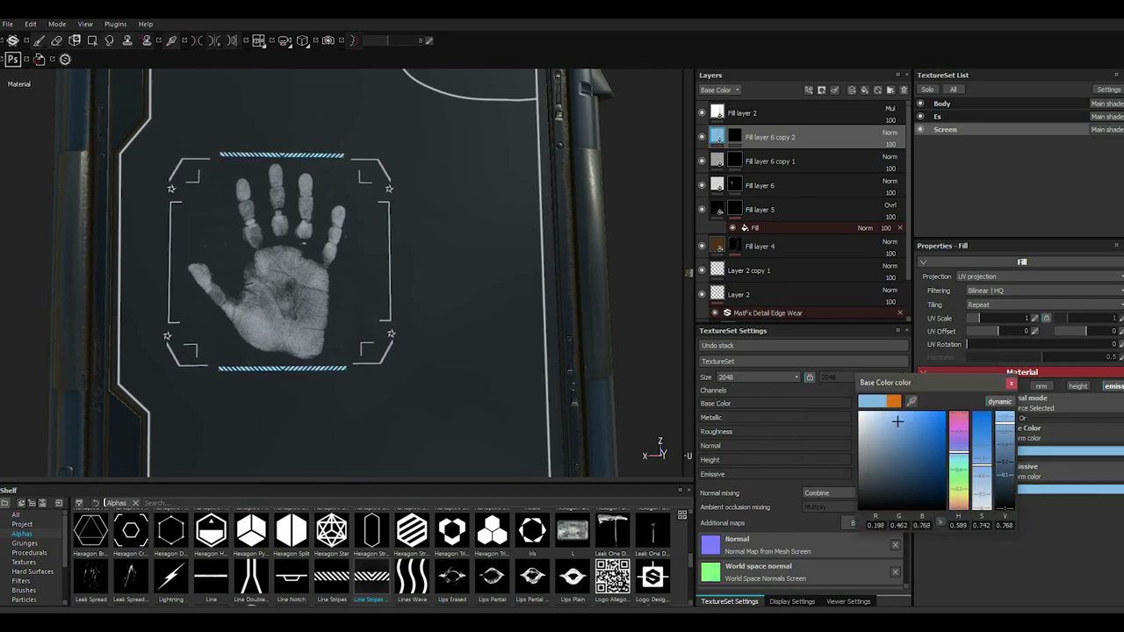
pyautogui.press('Escape')
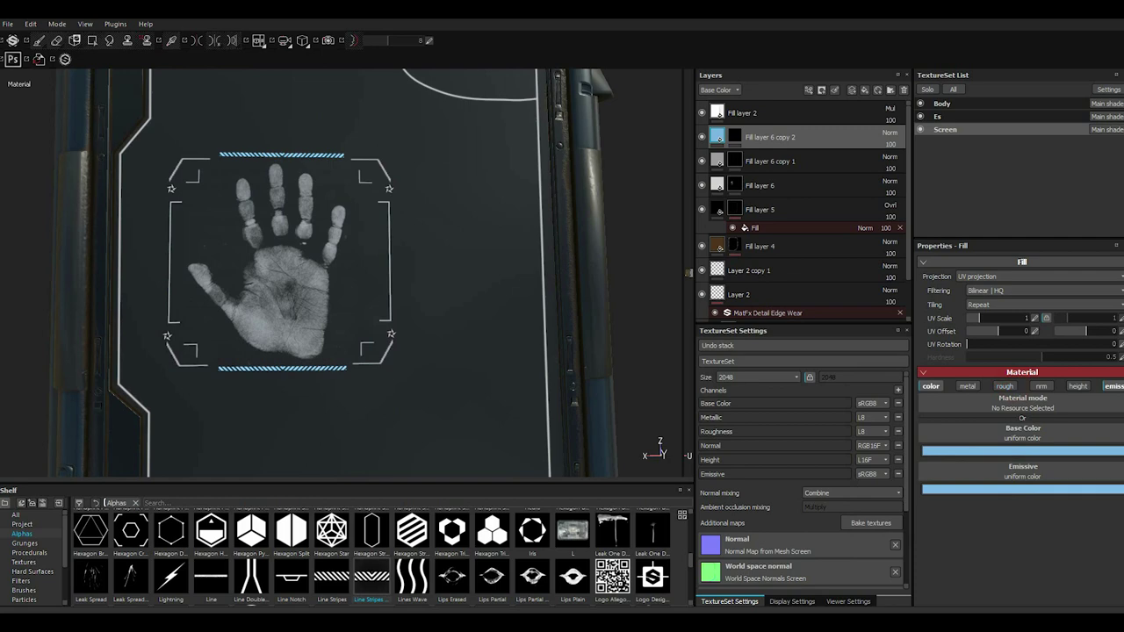
pyautogui.press('f')
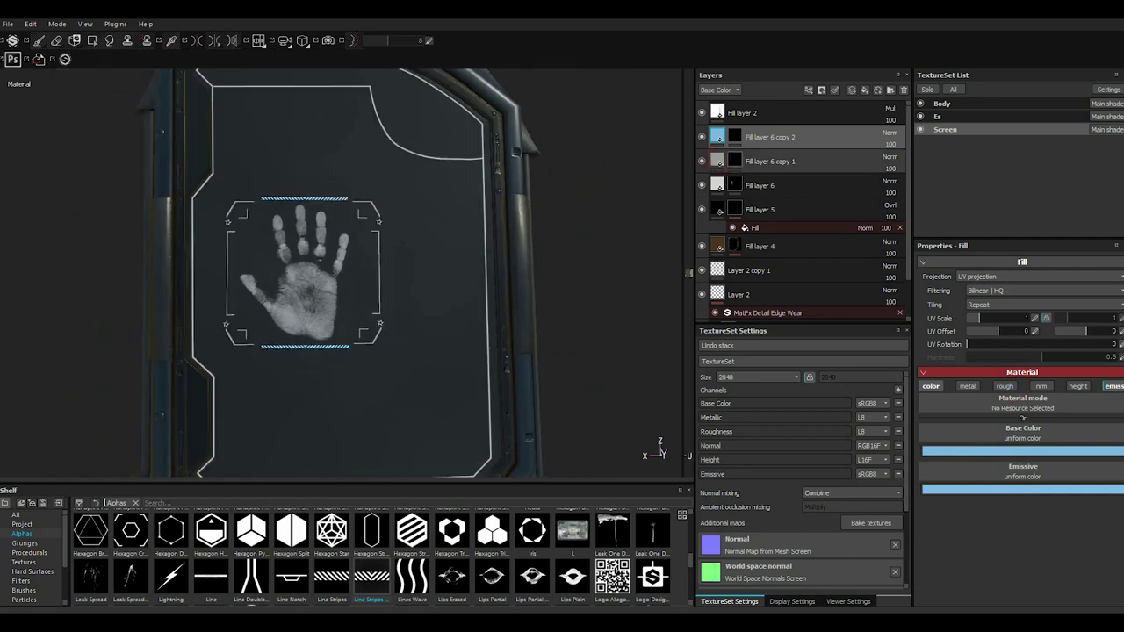
# - Set Fill layer 6 copy 1's base and emissive colours to light blue
pyautogui.click(717, 160)
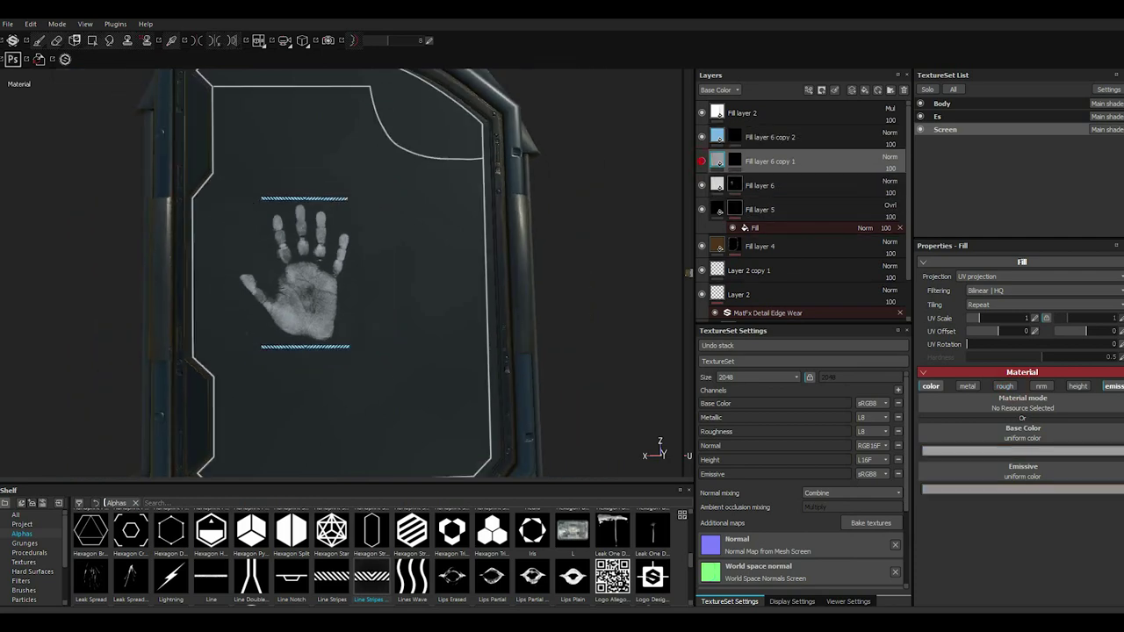
pyautogui.click(975, 450)
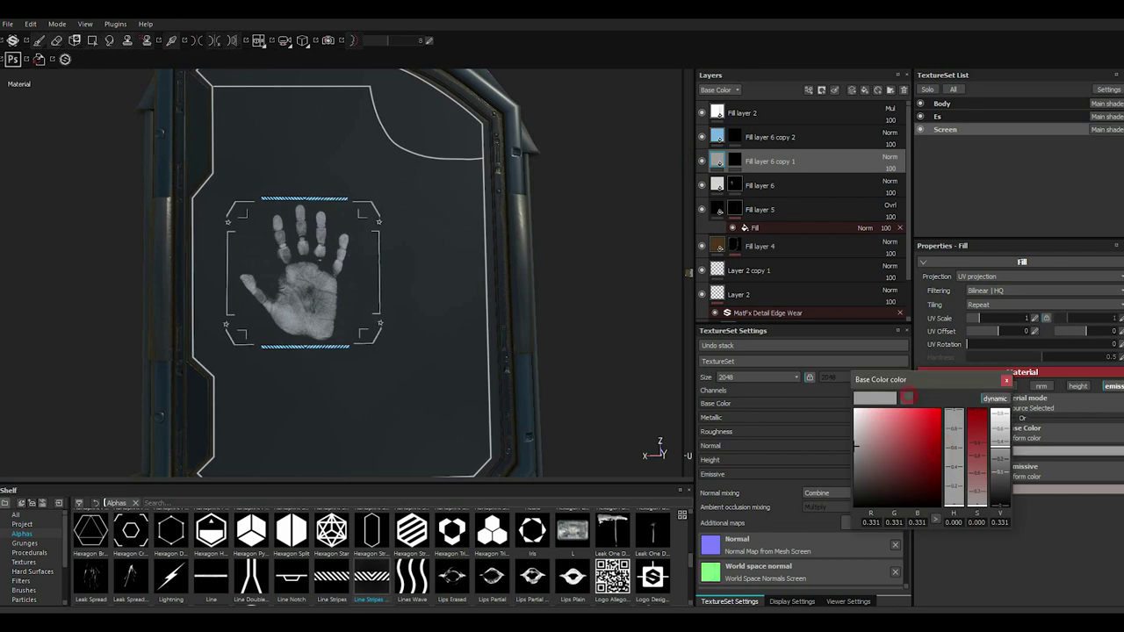
pyautogui.click(894, 418)
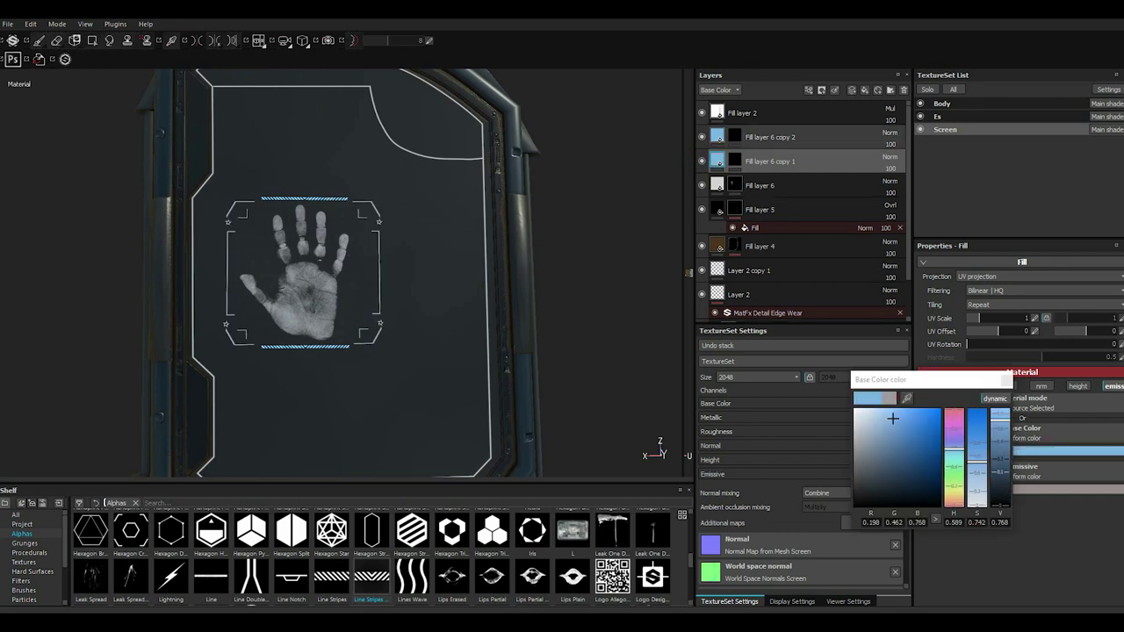
pyautogui.click(1007, 380)
pyautogui.click(967, 489)
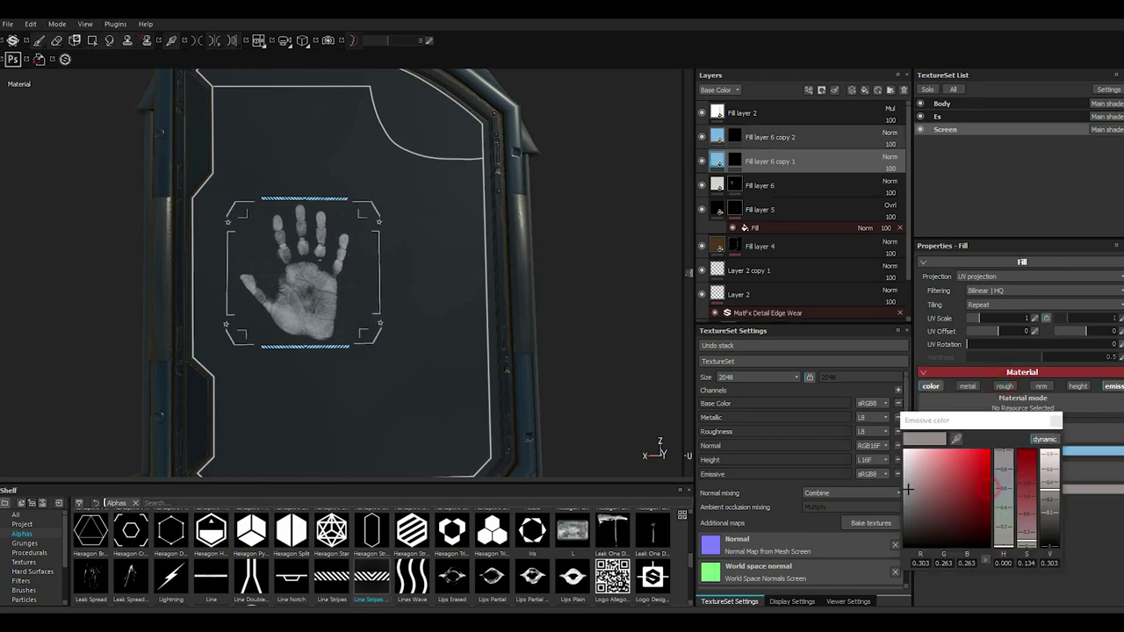
pyautogui.click(956, 439)
pyautogui.click(1089, 451)
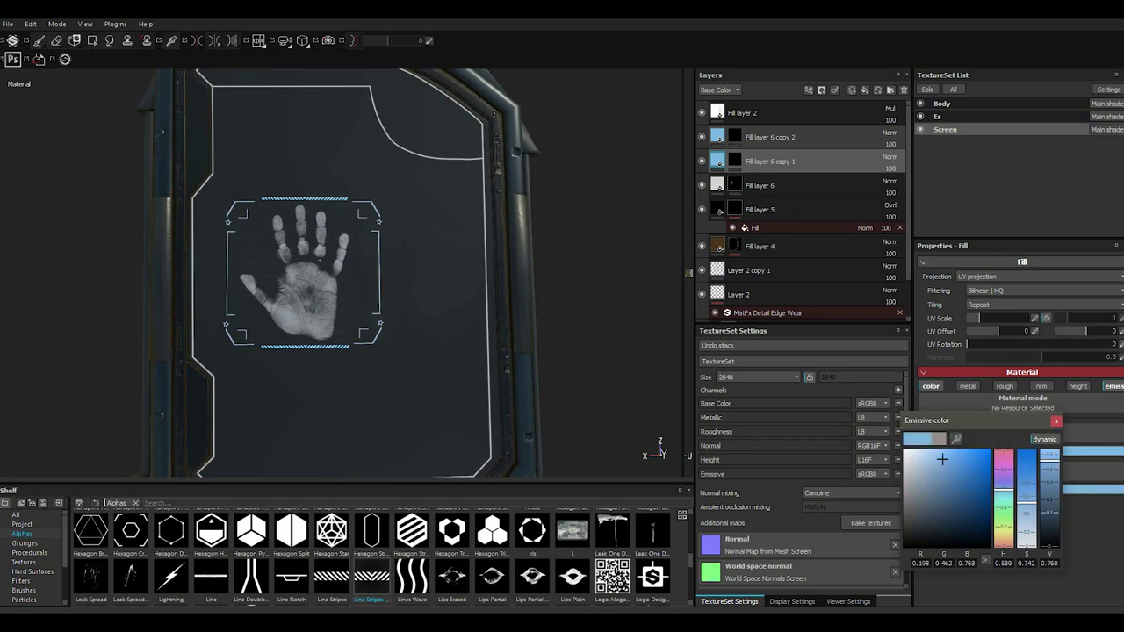
pyautogui.press('Escape')
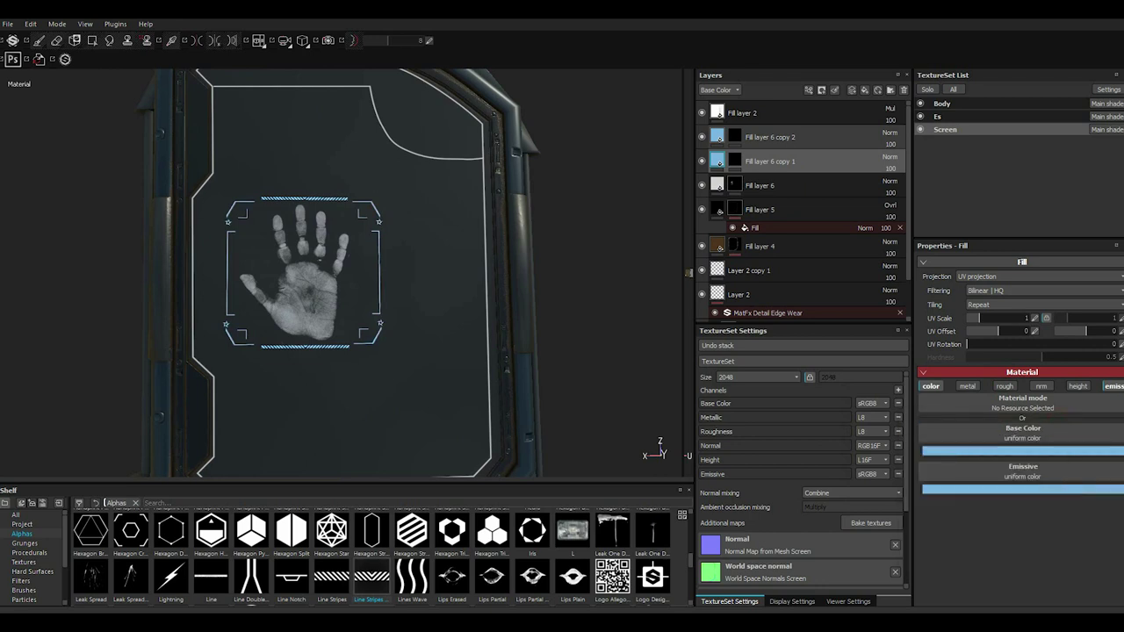
pyautogui.scroll(2, 338, 272)
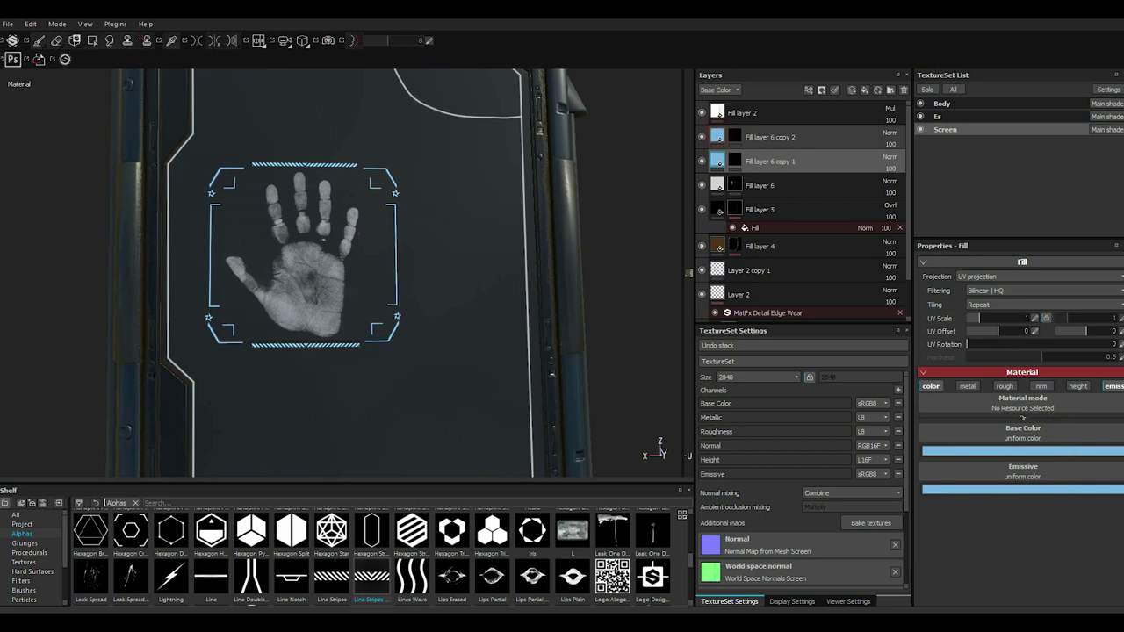
# - Give the stripe layer a bright red glow and a near-black base colour
pyautogui.click(755, 137)
pyautogui.click(1023, 489)
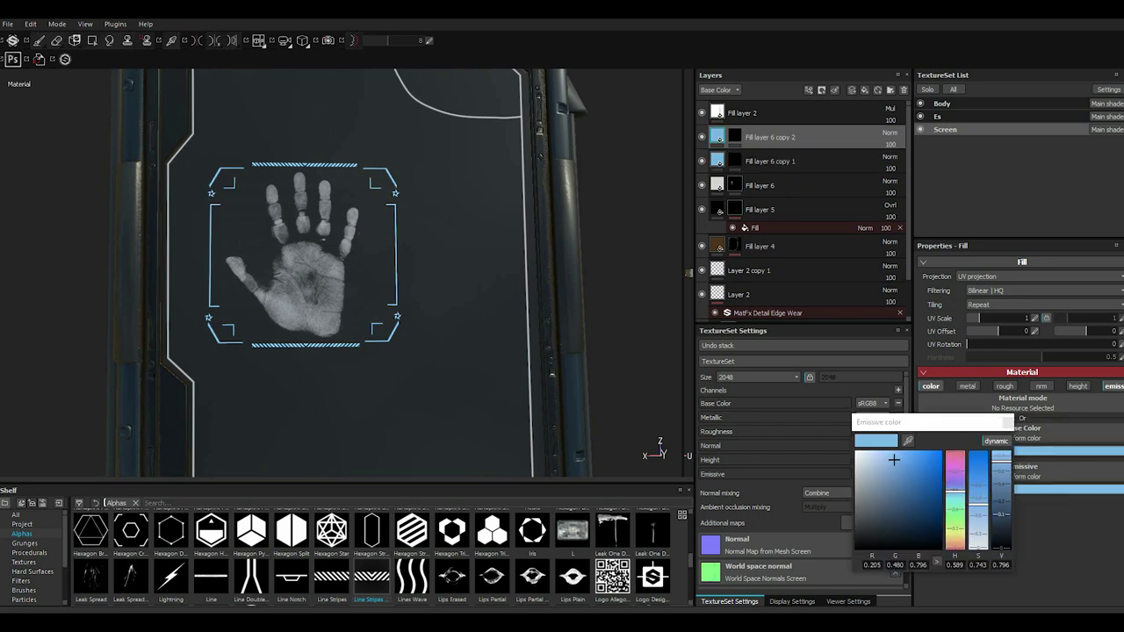
pyautogui.click(954, 507)
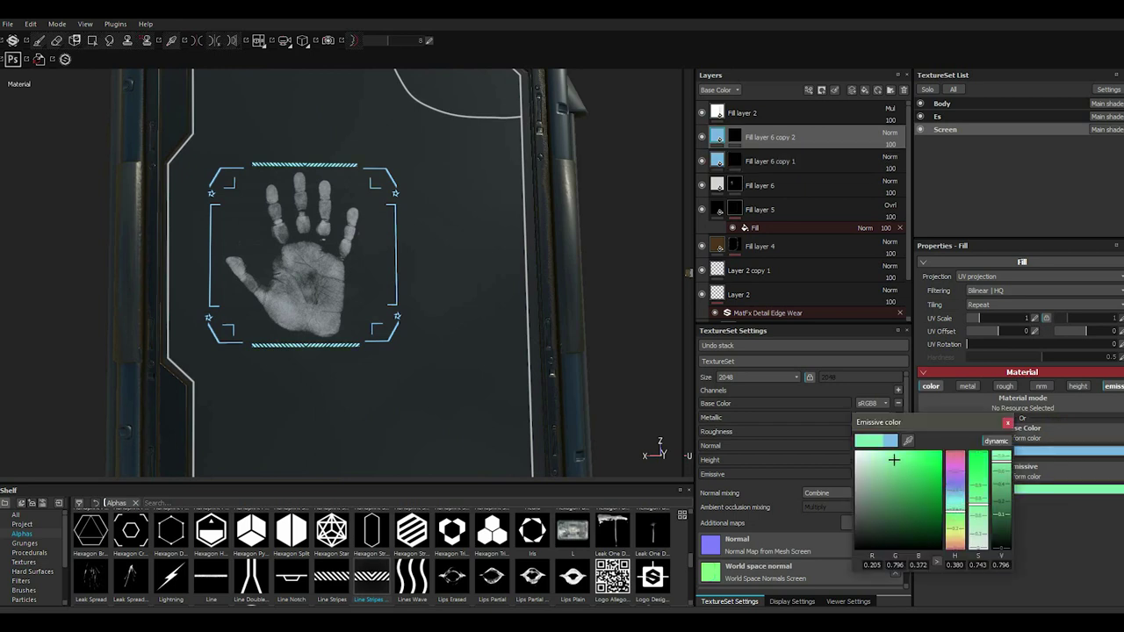
pyautogui.click(955, 545)
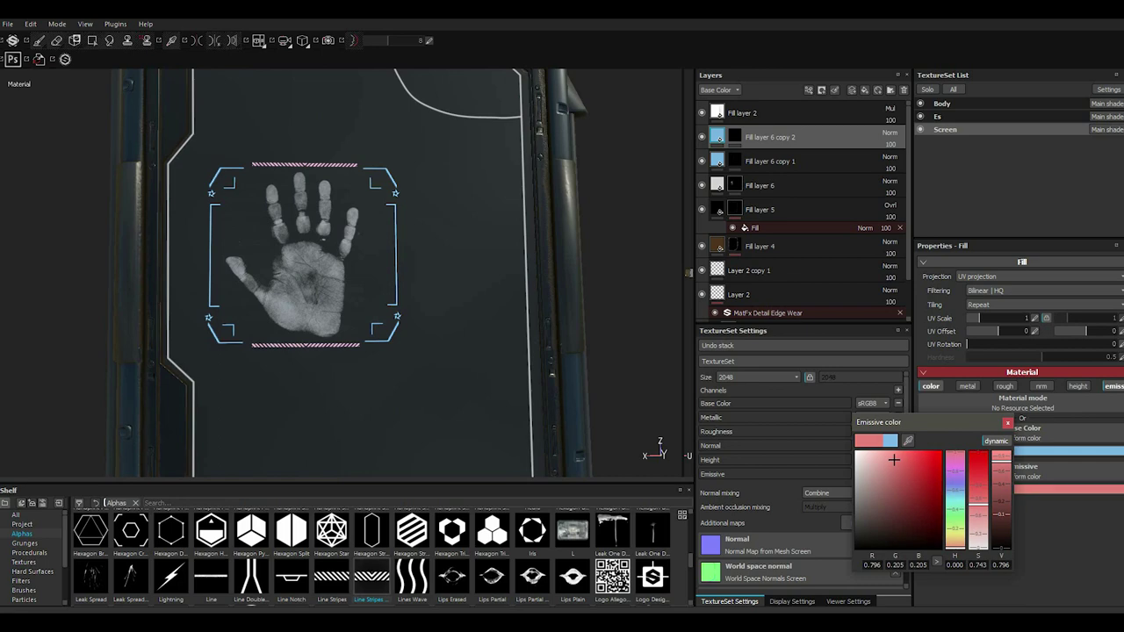
pyautogui.moveTo(894, 460); pyautogui.dragTo(931, 454)
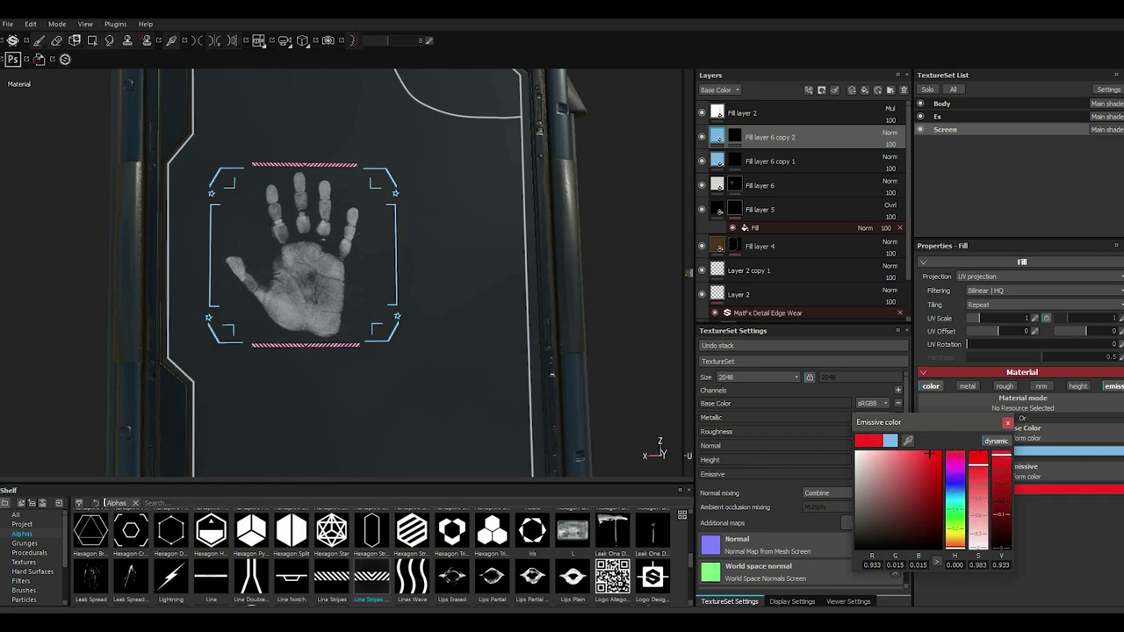
pyautogui.click(1007, 423)
pyautogui.click(1002, 449)
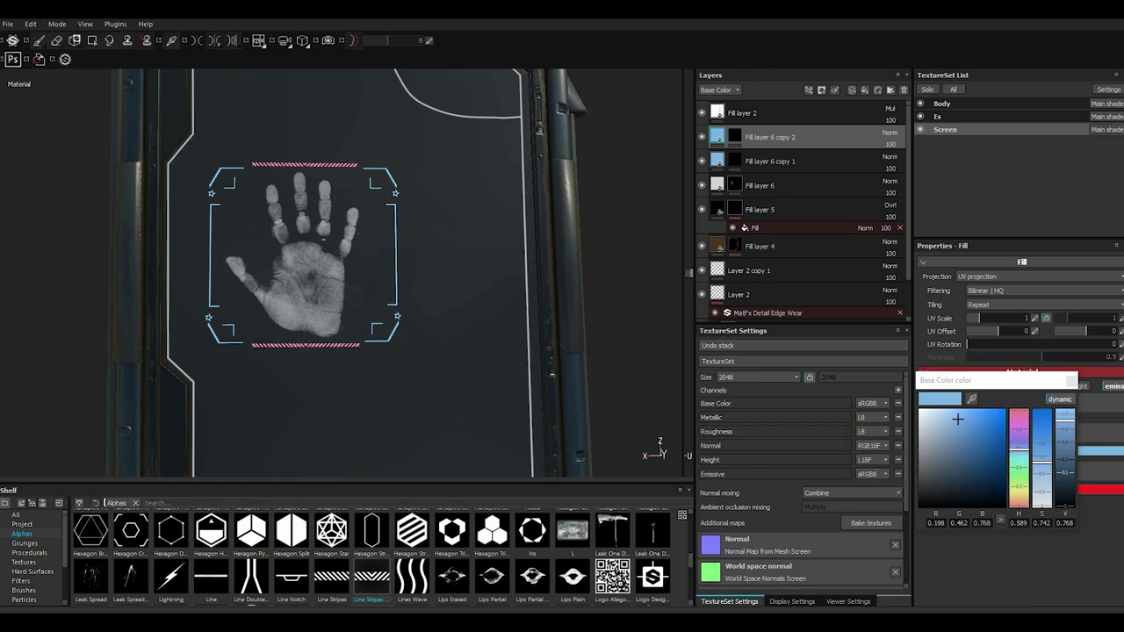
pyautogui.click(971, 399)
pyautogui.click(1098, 488)
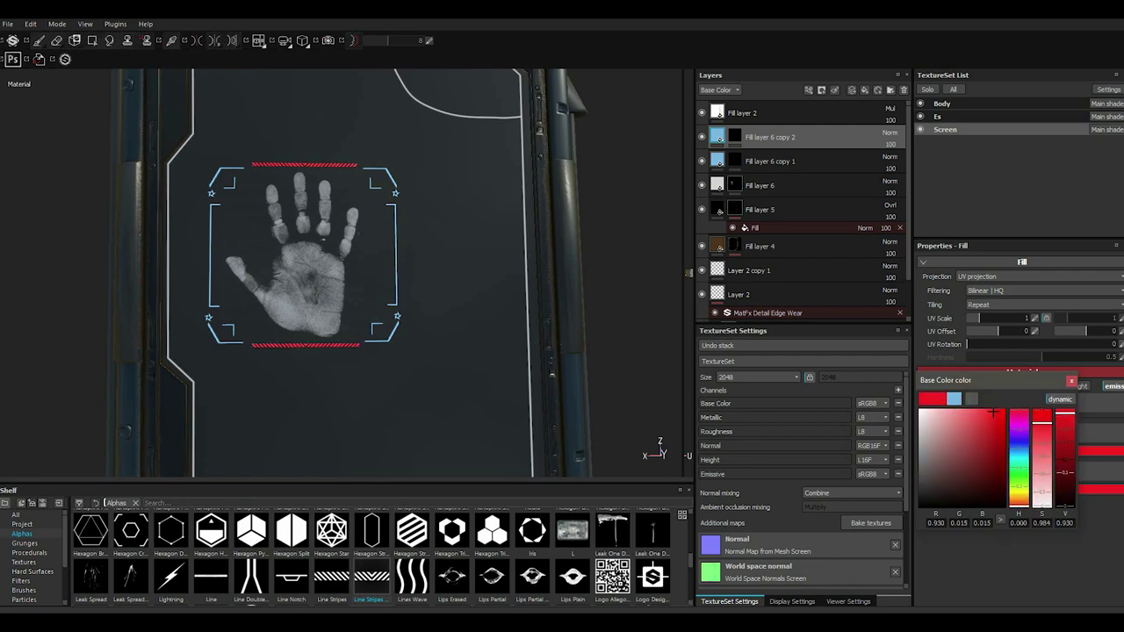
pyautogui.moveTo(994, 413); pyautogui.dragTo(921, 500)
# - Close the colour picker and add a new fill layer above the Scan folder
pyautogui.press('Escape')
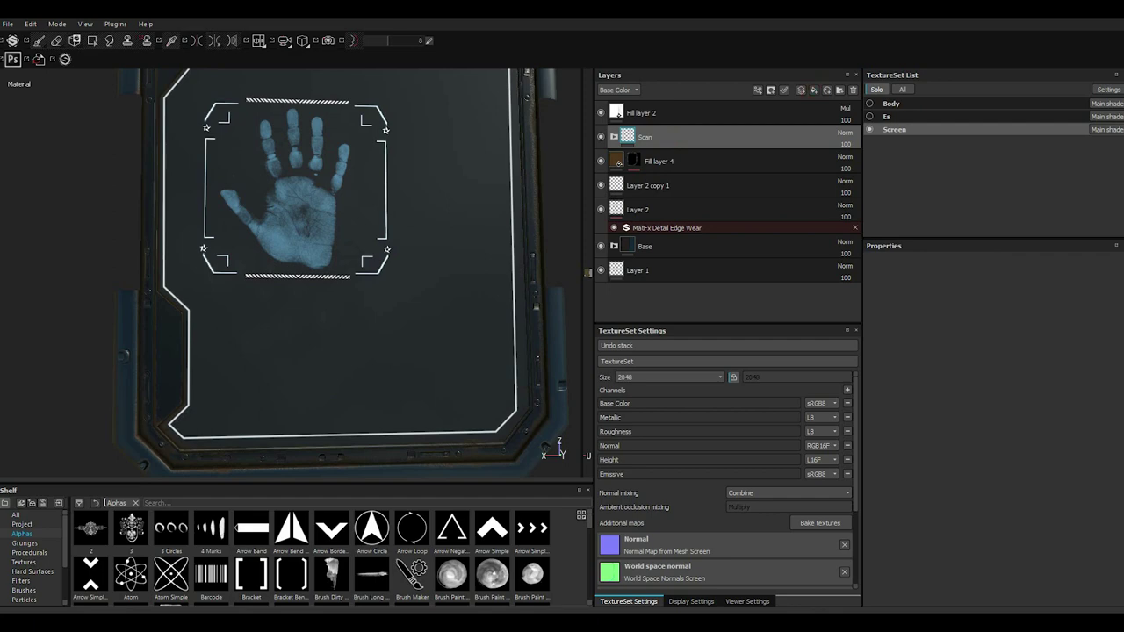
pyautogui.click(826, 89)
# - Add a mask to Fill layer 7 and choose the Fingerprint Thumb alpha from the enlarged shelf
pyautogui.rightClick(658, 136)
pyautogui.click(708, 143)
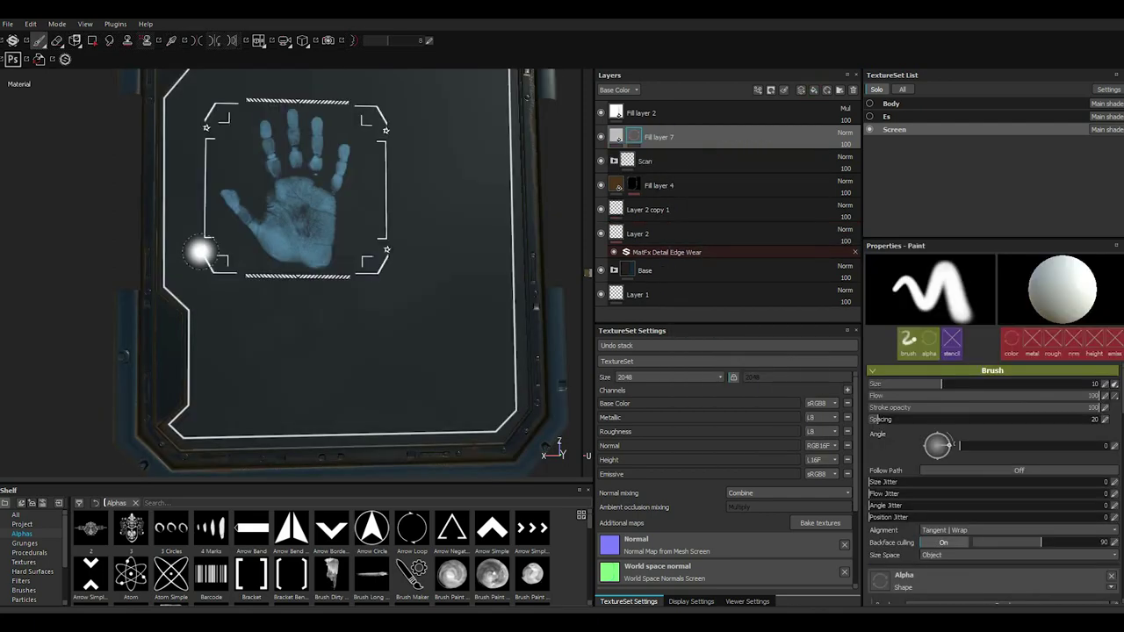
pyautogui.moveTo(188, 483); pyautogui.dragTo(188, 434)
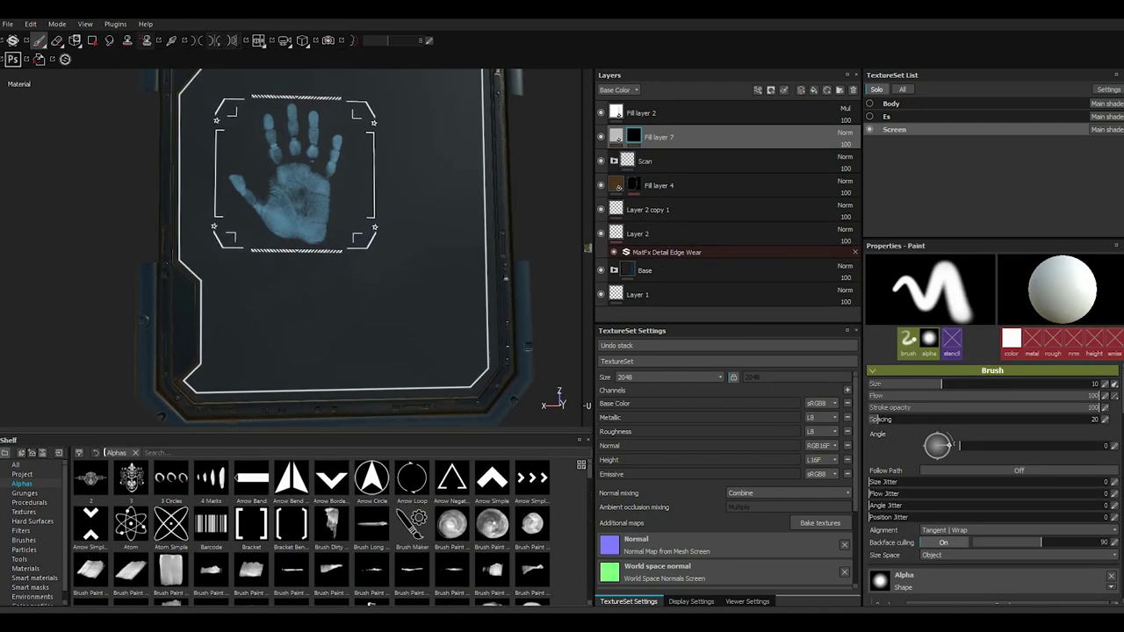
pyautogui.scroll(-3, 290, 527)
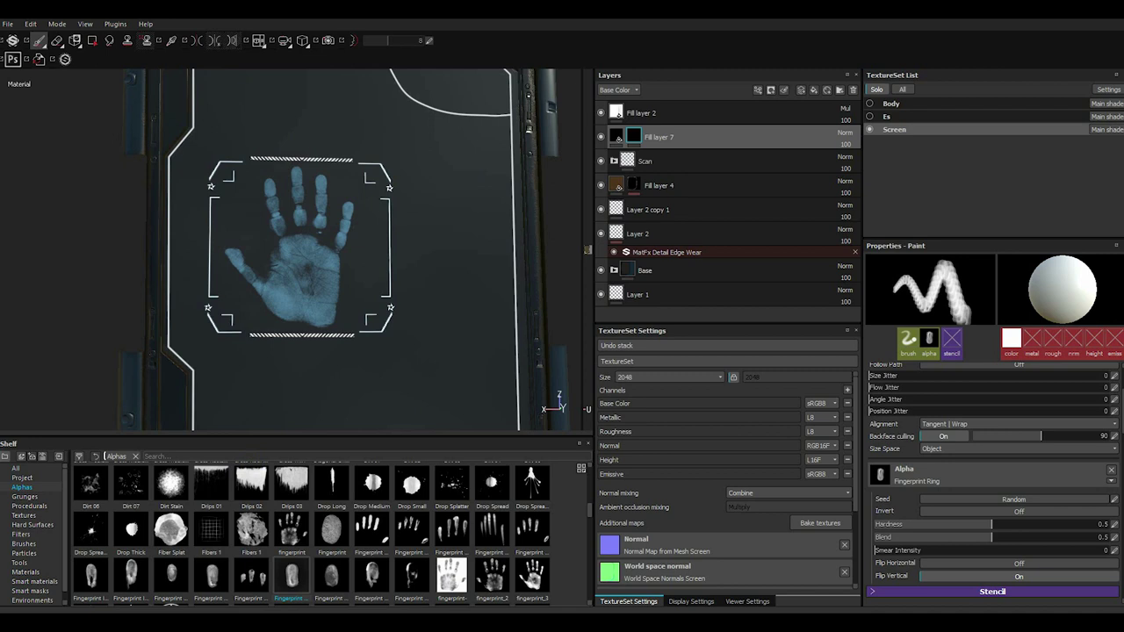
pyautogui.rightClick(636, 137)
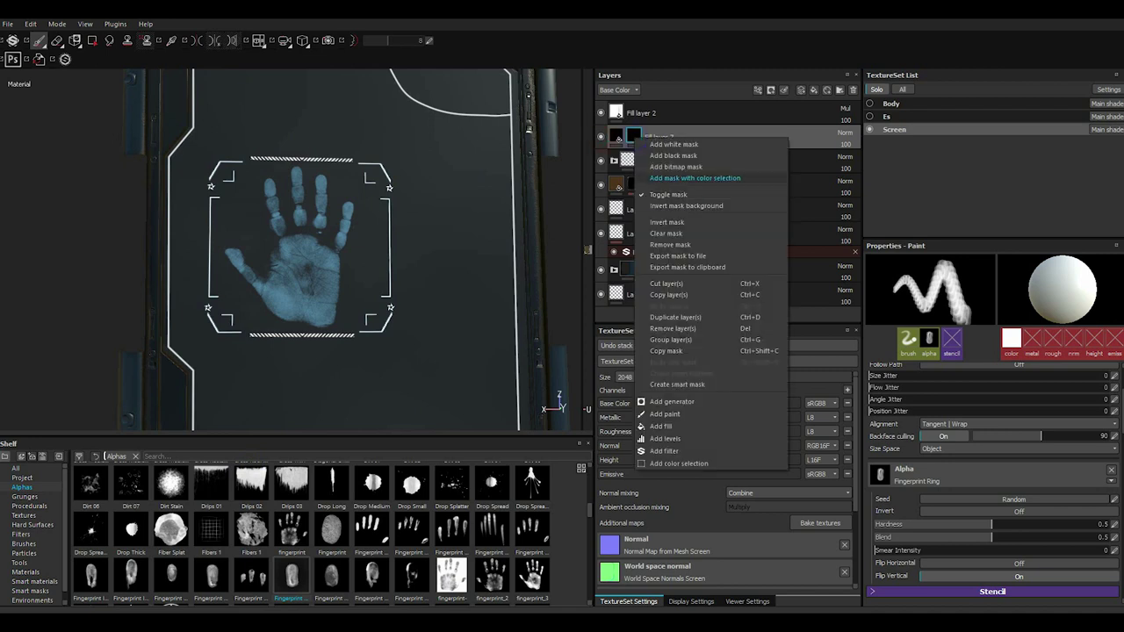
pyautogui.click(668, 235)
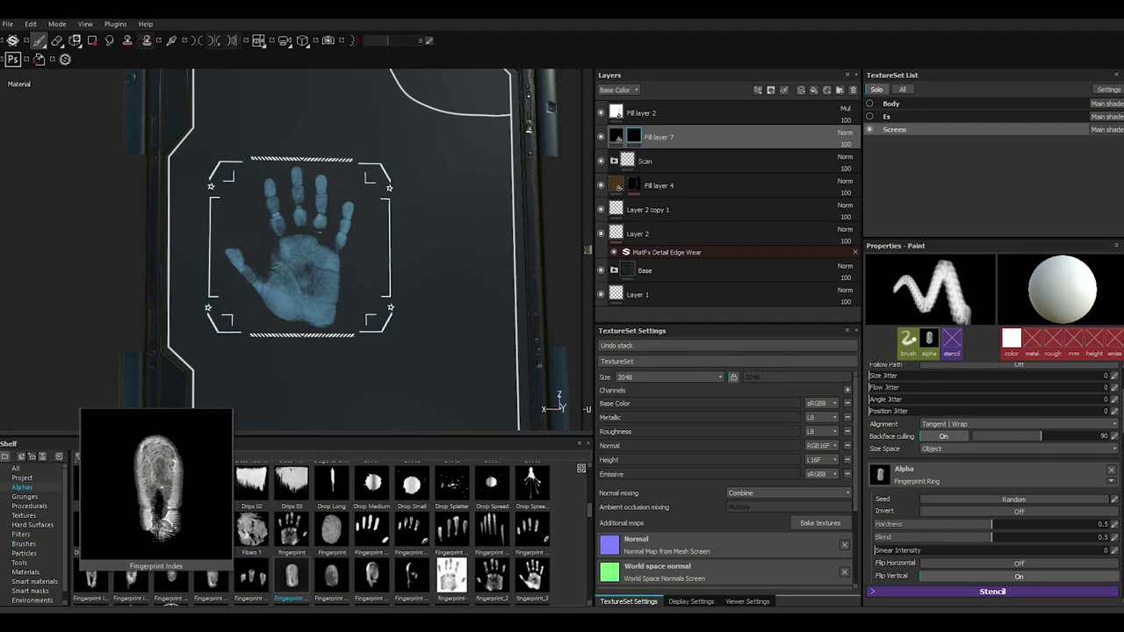
pyautogui.click(332, 575)
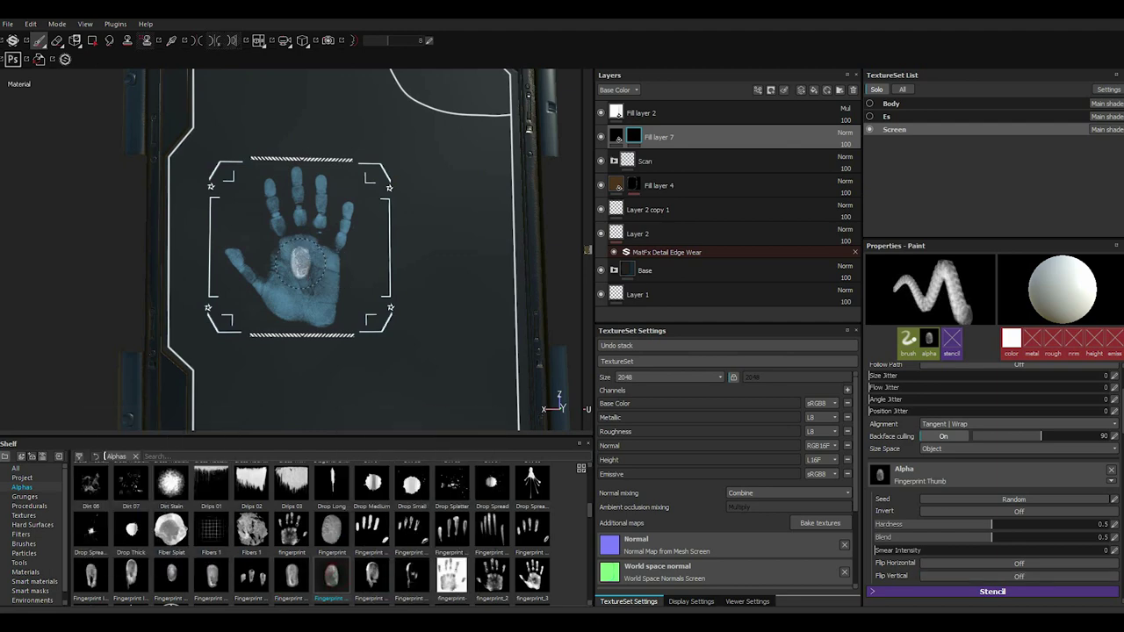
# - Stamp a vertically flipped thumb print at angle 167 below the handprint
pyautogui.scroll(2, 246, 259)
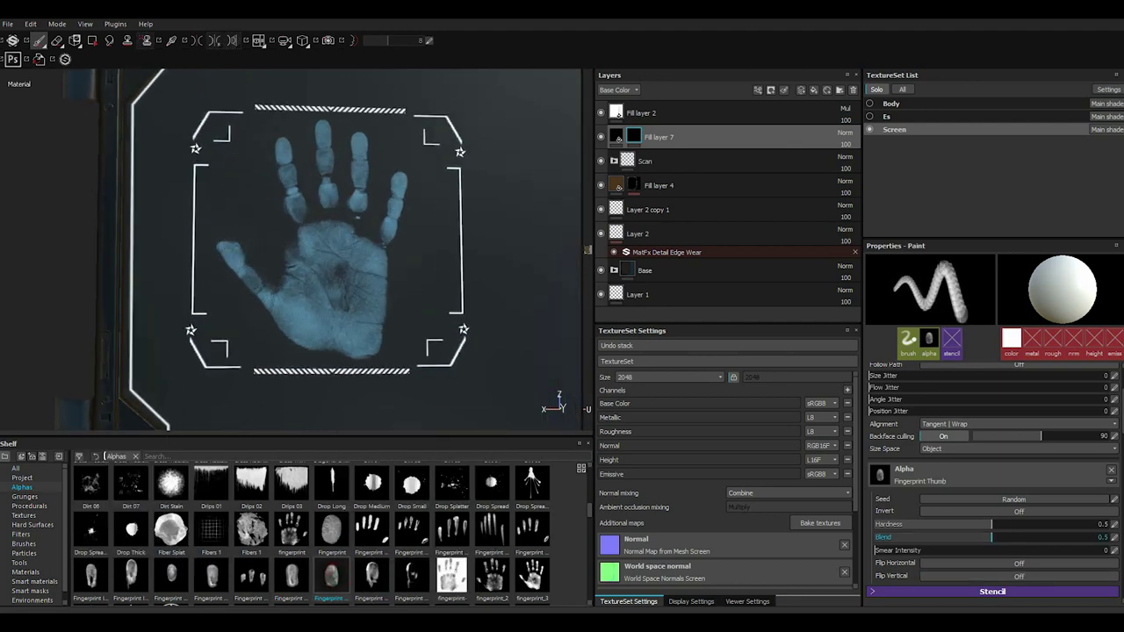
pyautogui.click(1018, 576)
pyautogui.moveTo(440, 355); pyautogui.dragTo(439, 328, button='middle')
pyautogui.moveTo(202, 373); pyautogui.dragTo(202, 326, button='middle')
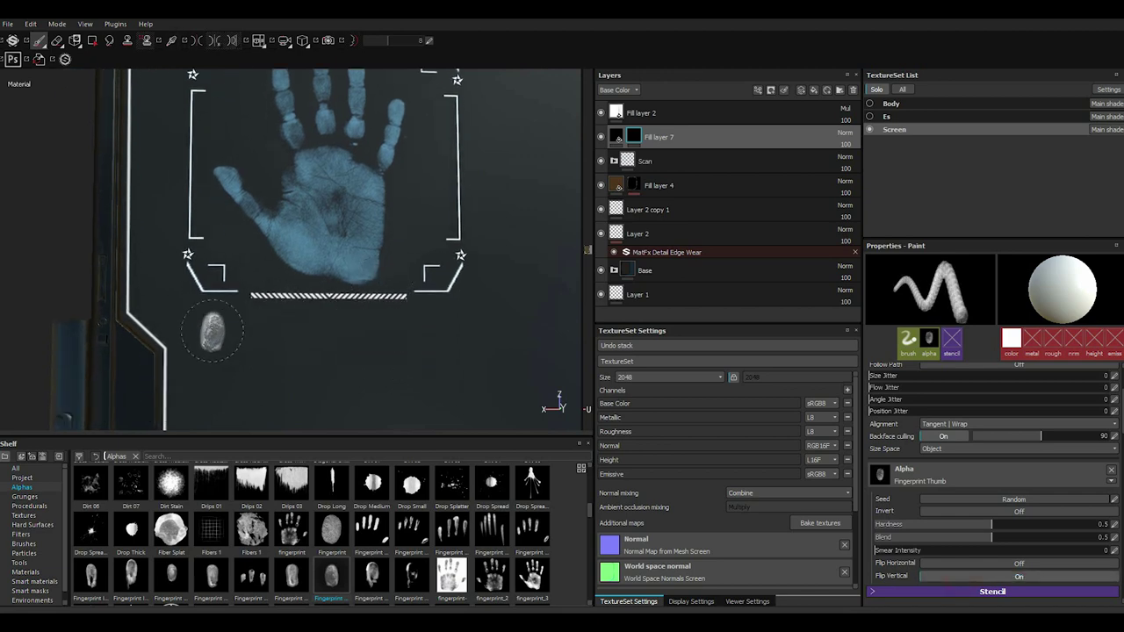
pyautogui.scroll(1, 992, 439)
pyautogui.moveTo(1034, 375); pyautogui.dragTo(1016, 376)
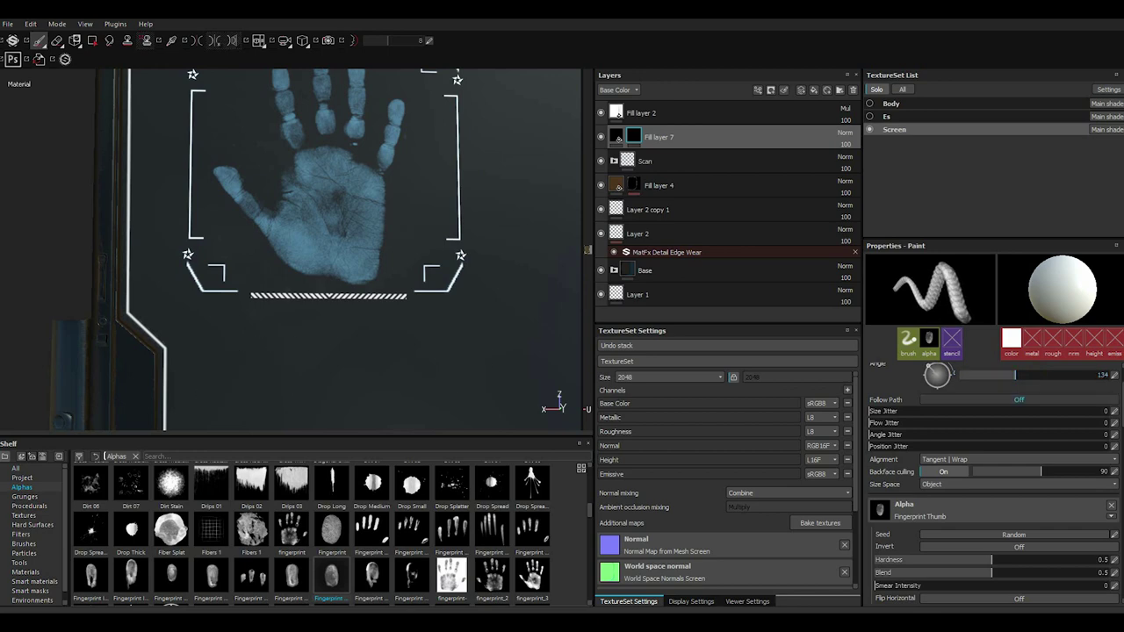
pyautogui.click(1019, 375)
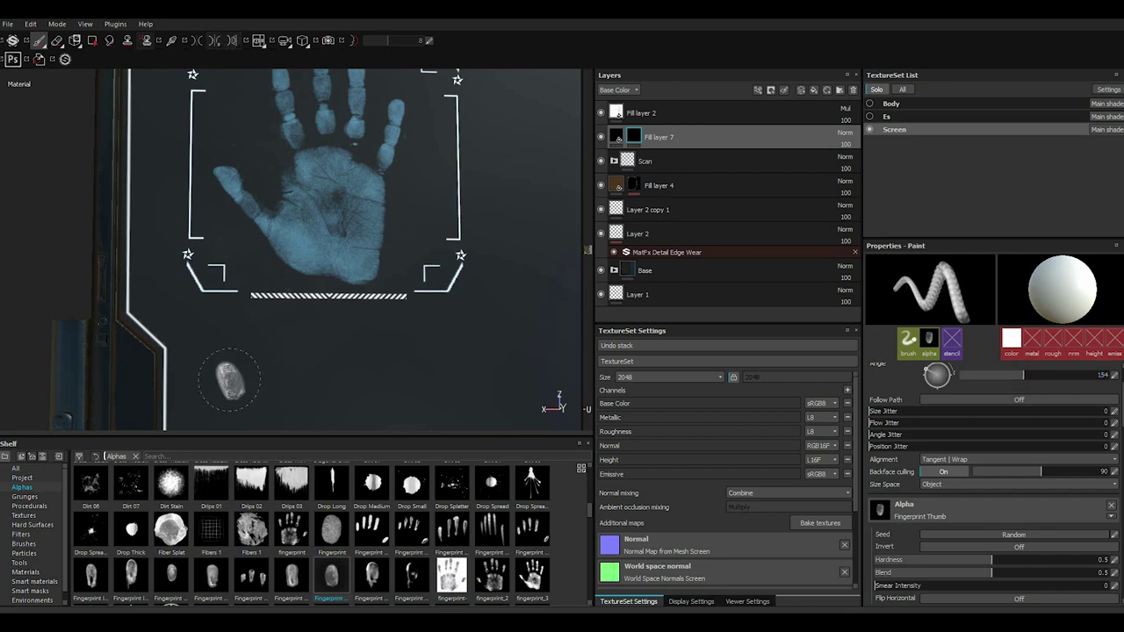
pyautogui.click(1023, 375)
pyautogui.click(1033, 375)
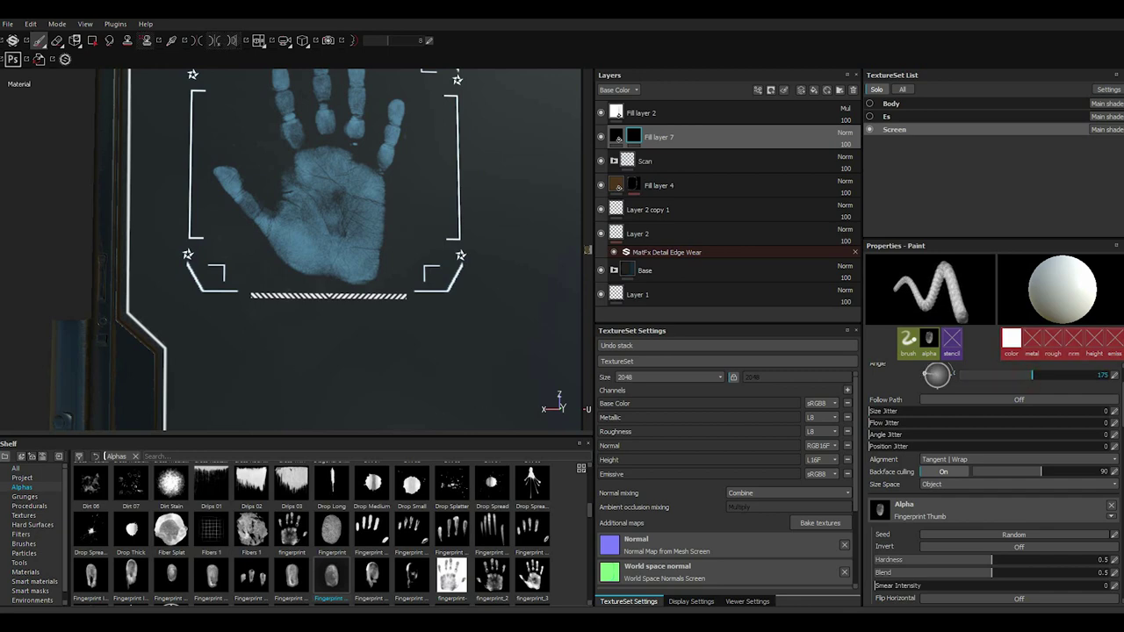
pyautogui.keyDown('alt'); pyautogui.moveTo(238, 377); pyautogui.dragTo(229, 383); pyautogui.keyUp('alt')
pyautogui.keyDown('alt'); pyautogui.moveTo(229, 383); pyautogui.dragTo(221, 355, button='middle'); pyautogui.keyUp('alt')
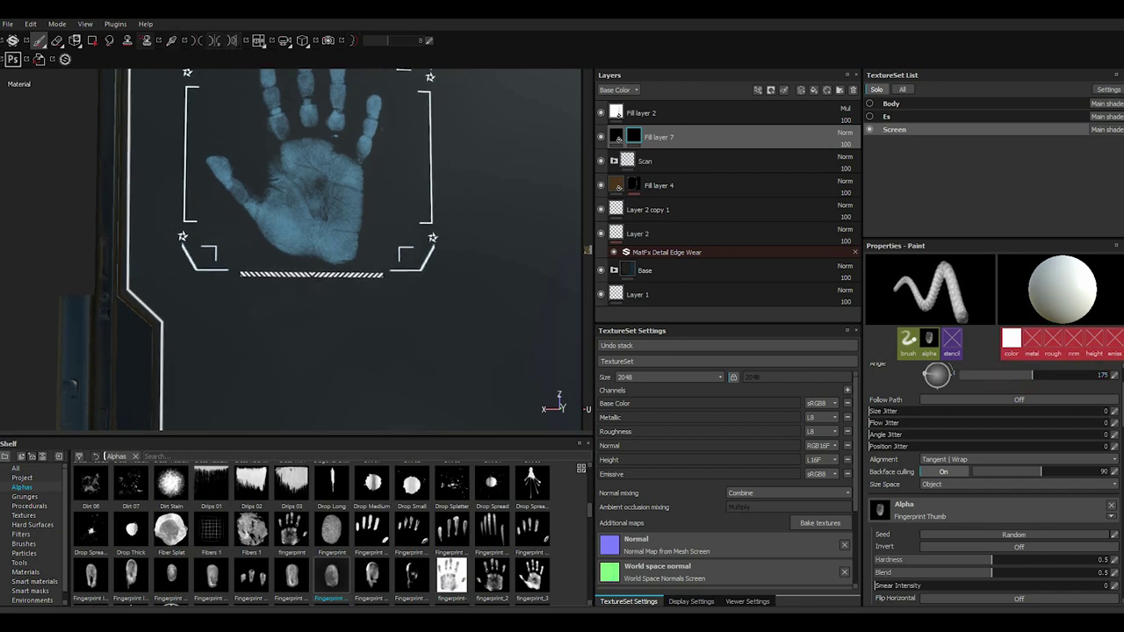
pyautogui.click(1026, 375)
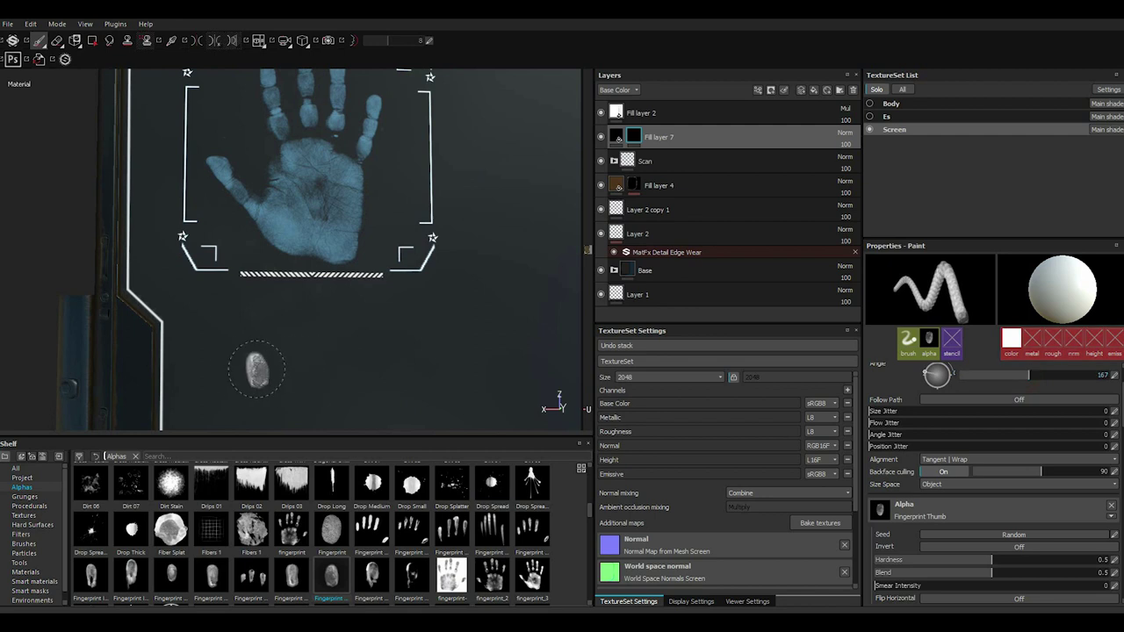
pyautogui.click(201, 353)
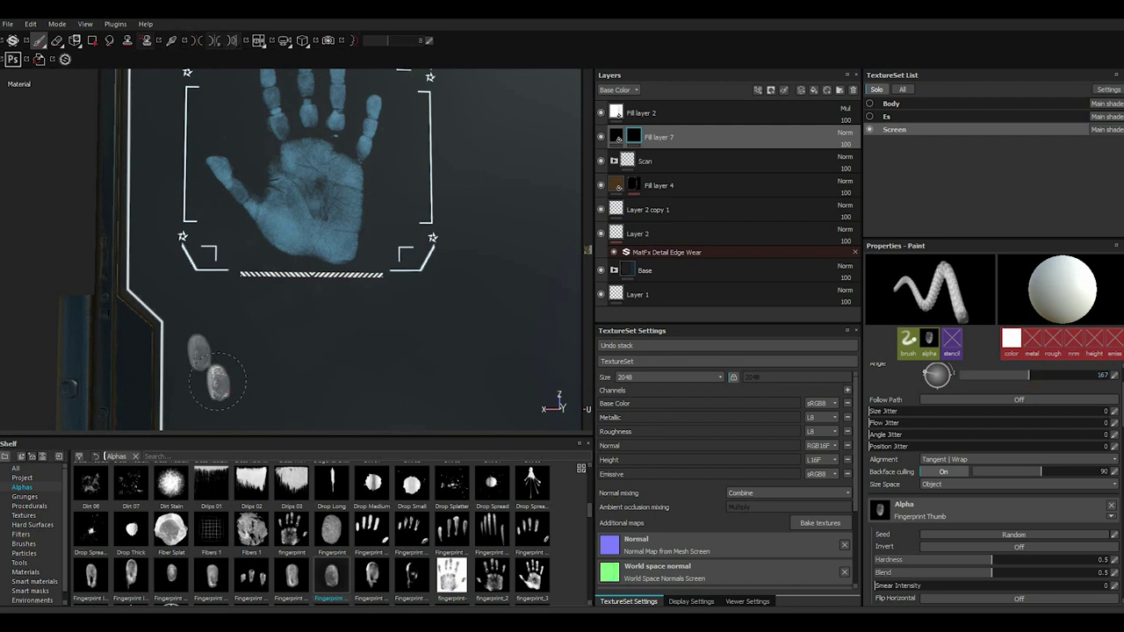
# - Stamp a flipped Fingerprint Index print at angle 184 beside the thumb print
pyautogui.click(88, 575)
pyautogui.scroll(-1, 970, 562)
pyautogui.click(970, 577)
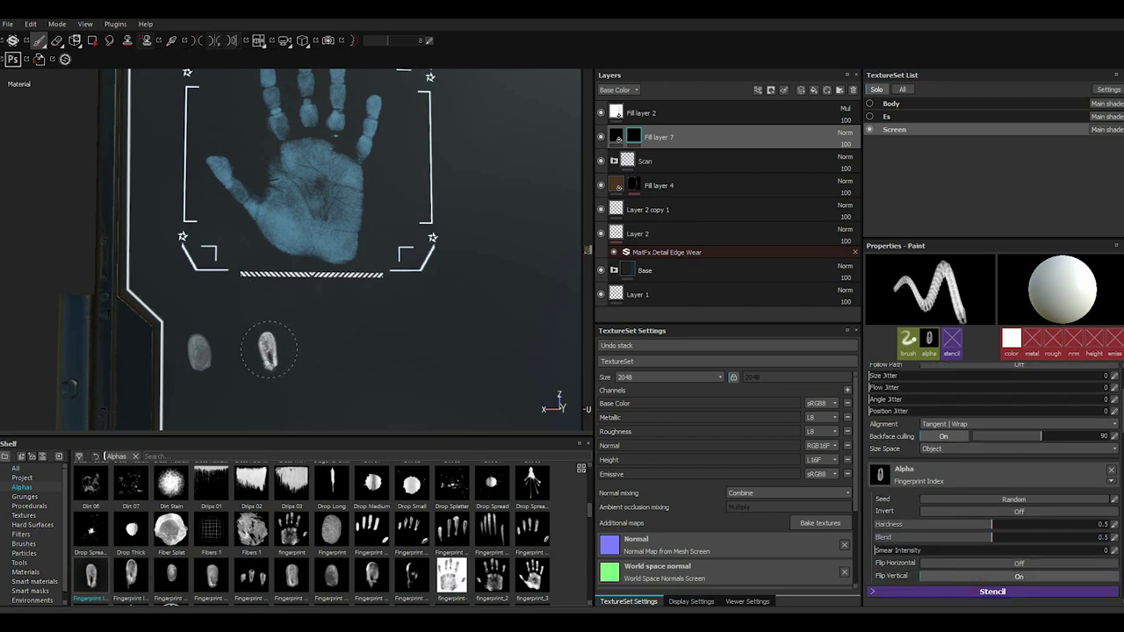
pyautogui.moveTo(310, 219); pyautogui.dragTo(311, 247, button='middle')
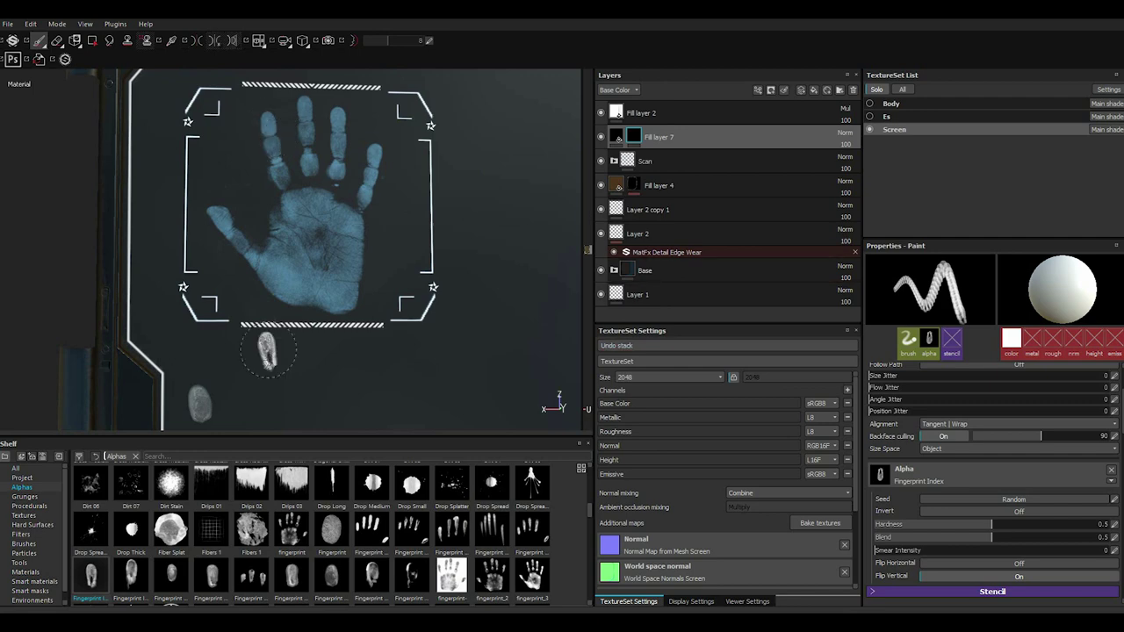
pyautogui.scroll(1, 255, 404)
pyautogui.scroll(1, 255, 387)
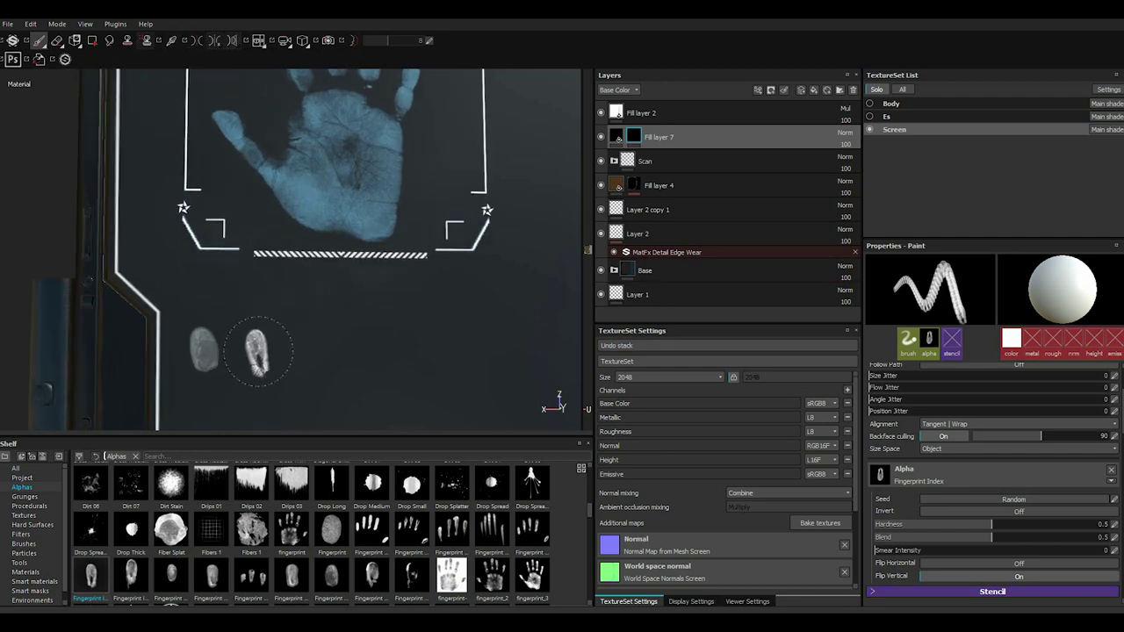
pyautogui.scroll(1, 993, 492)
pyautogui.moveTo(967, 375); pyautogui.dragTo(1036, 375)
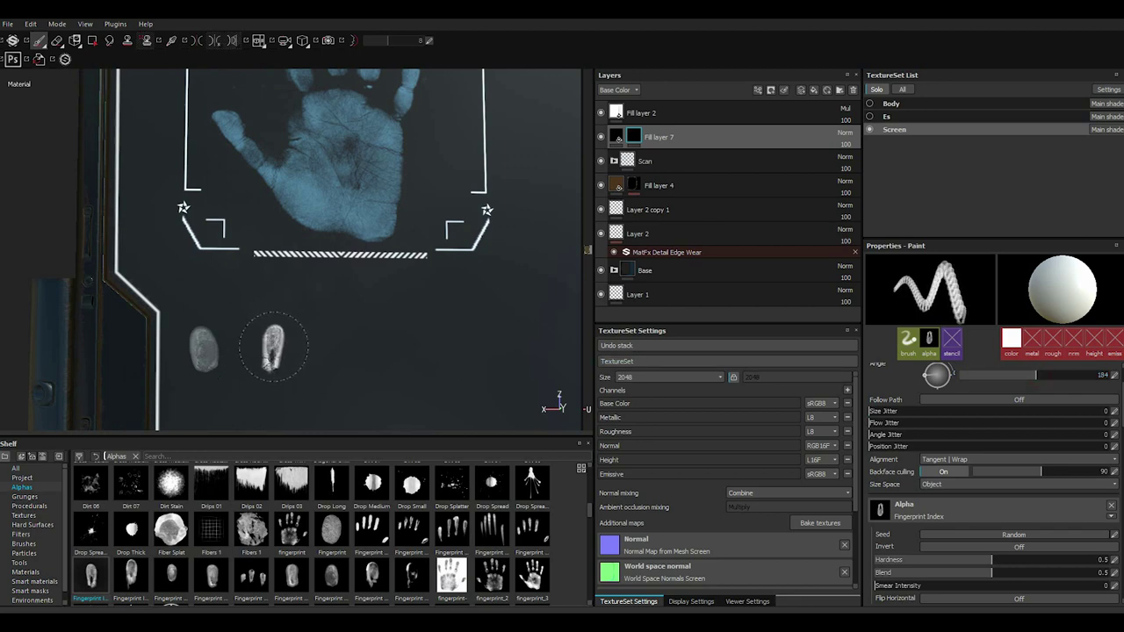
pyautogui.click(268, 347)
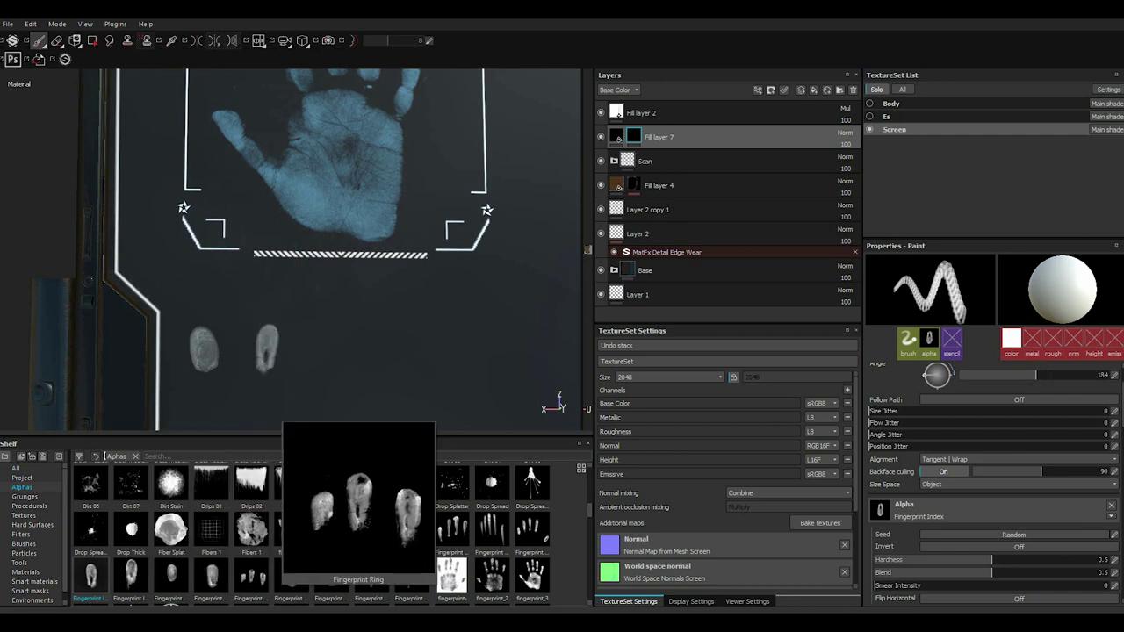
# - Stamp the Fingerprint Middle alpha at Angle 175 as the third print
pyautogui.click(211, 575)
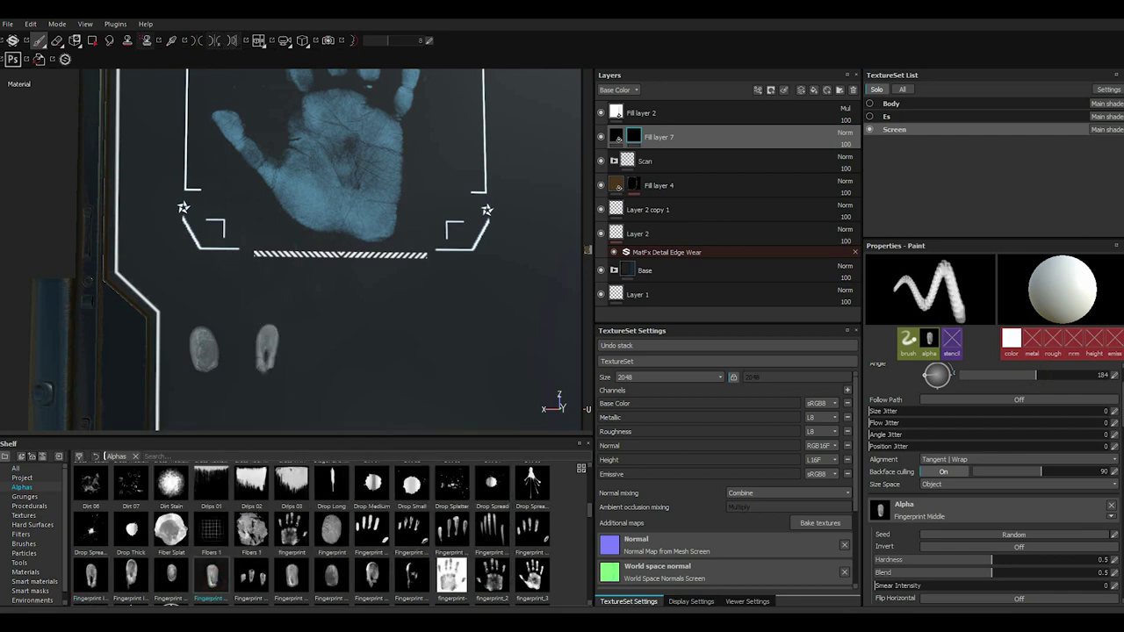
pyautogui.scroll(-2, 993, 492)
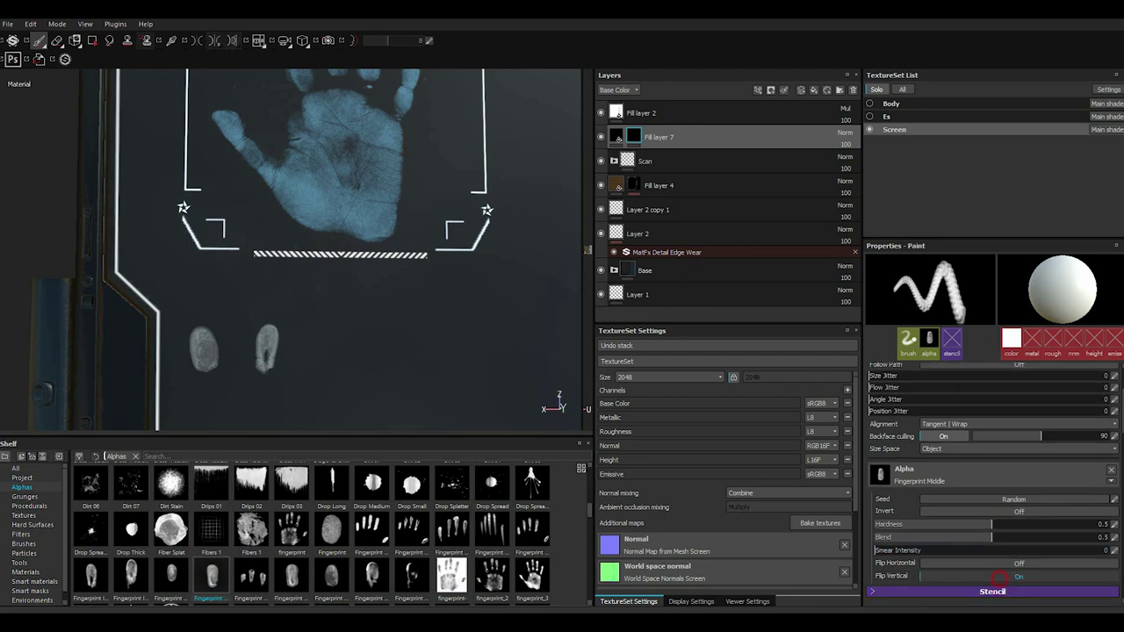
pyautogui.scroll(4, 1001, 545)
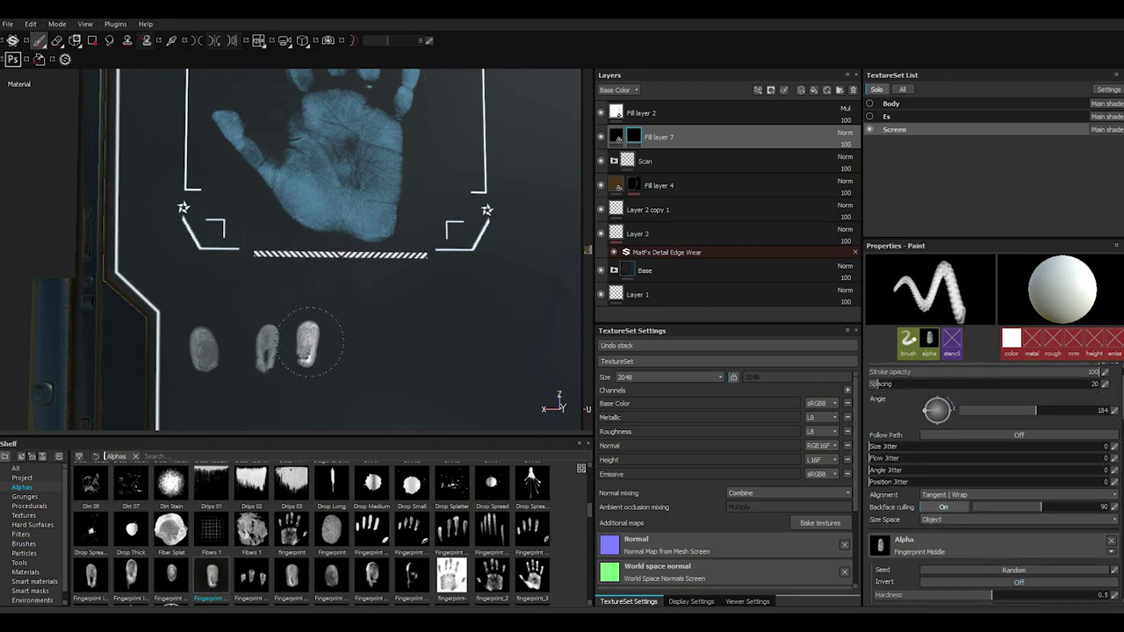
pyautogui.moveTo(1036, 410); pyautogui.dragTo(1032, 410)
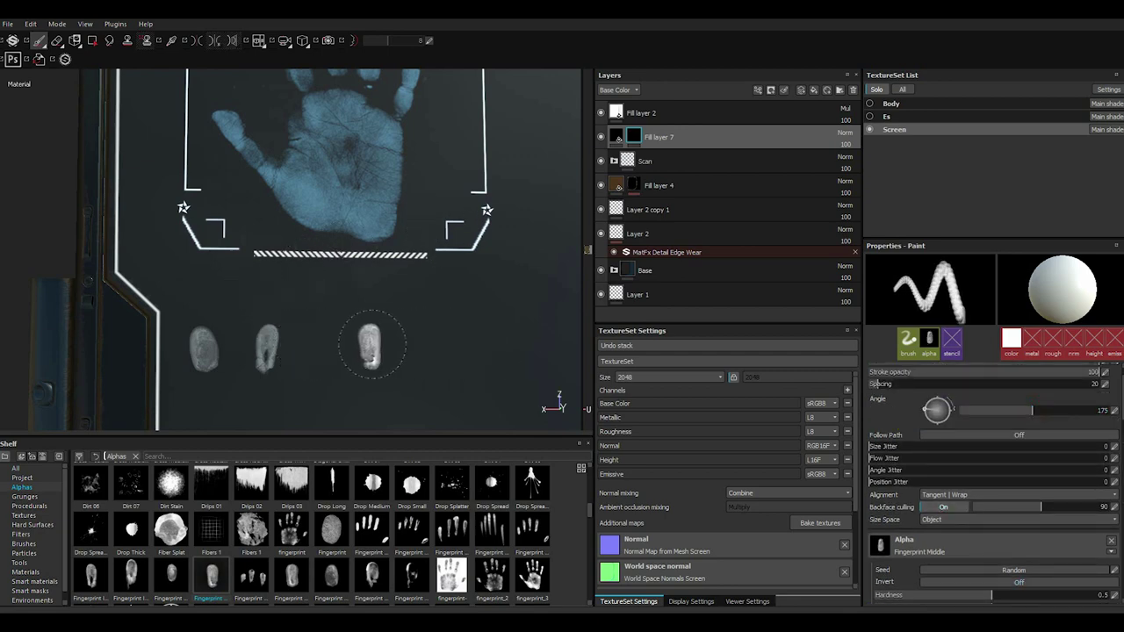
pyautogui.click(326, 346)
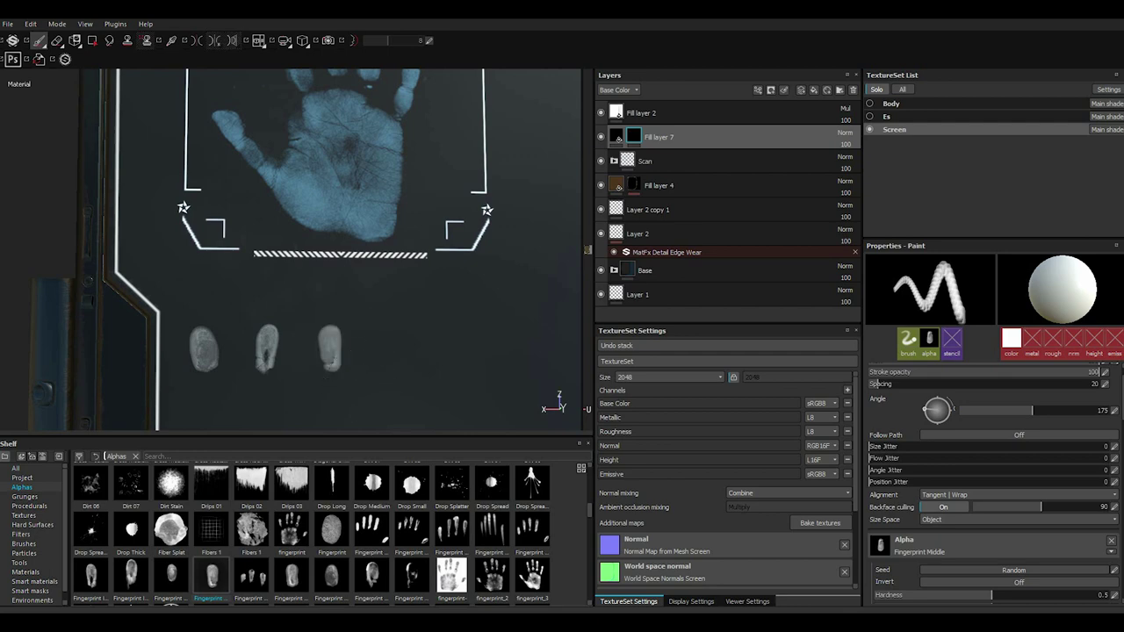
# - Stamp the Fingerprint Ring alpha at Angle 182, flipped vertically, as the fourth print
pyautogui.click(291, 576)
pyautogui.scroll(2, 876, 419)
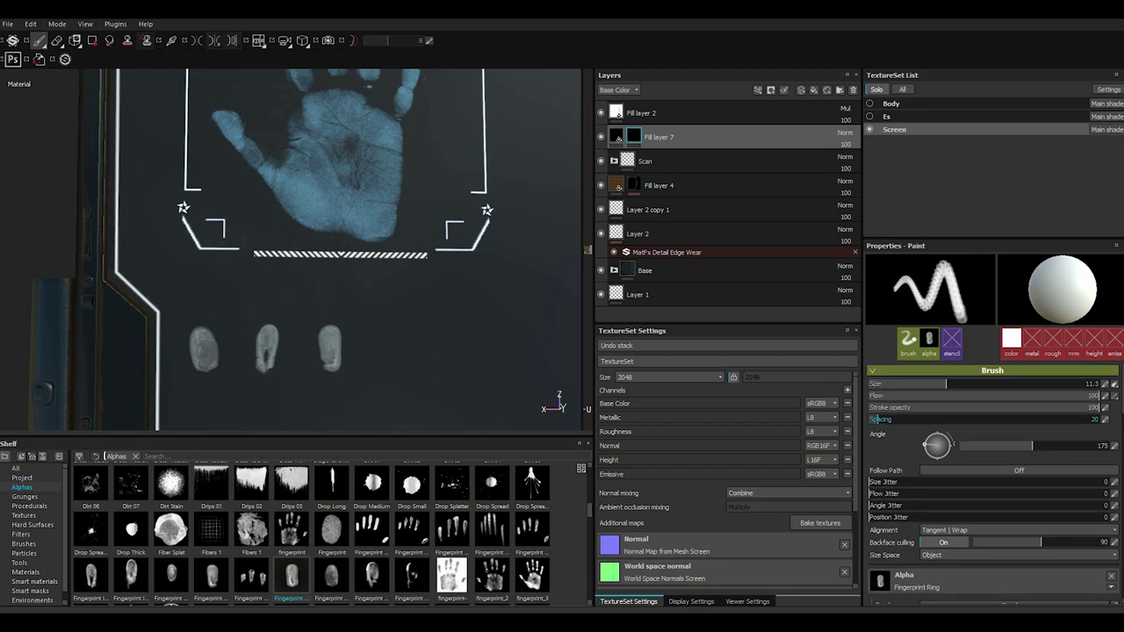
pyautogui.click(1035, 445)
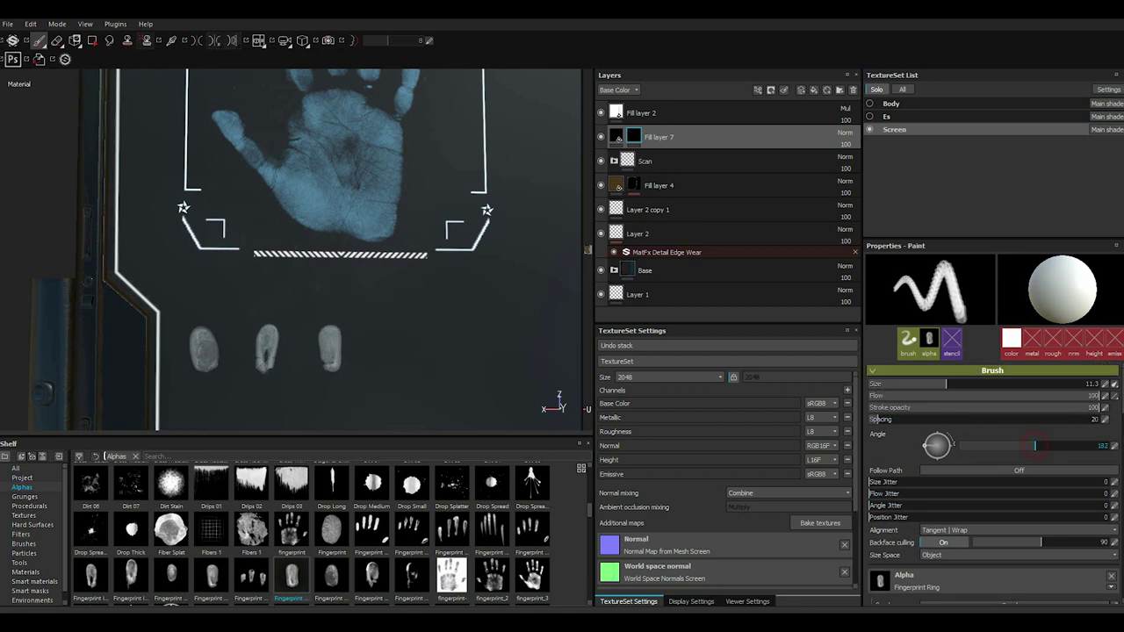
pyautogui.scroll(-1, 1035, 446)
pyautogui.scroll(-1, 1034, 445)
pyautogui.scroll(-1, 1035, 445)
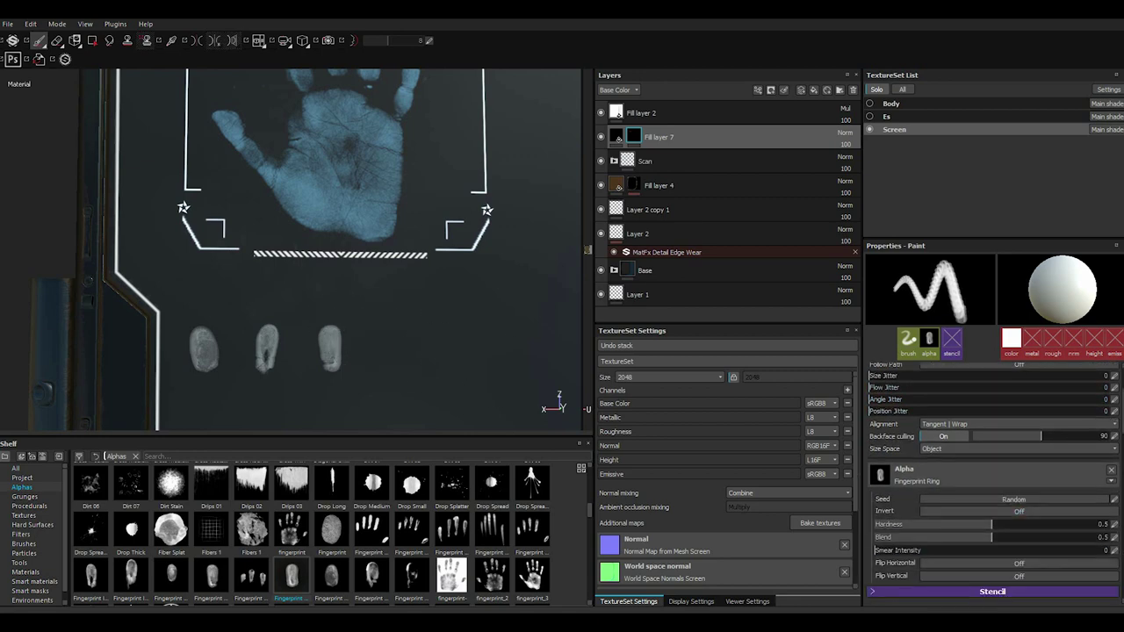
pyautogui.click(1019, 576)
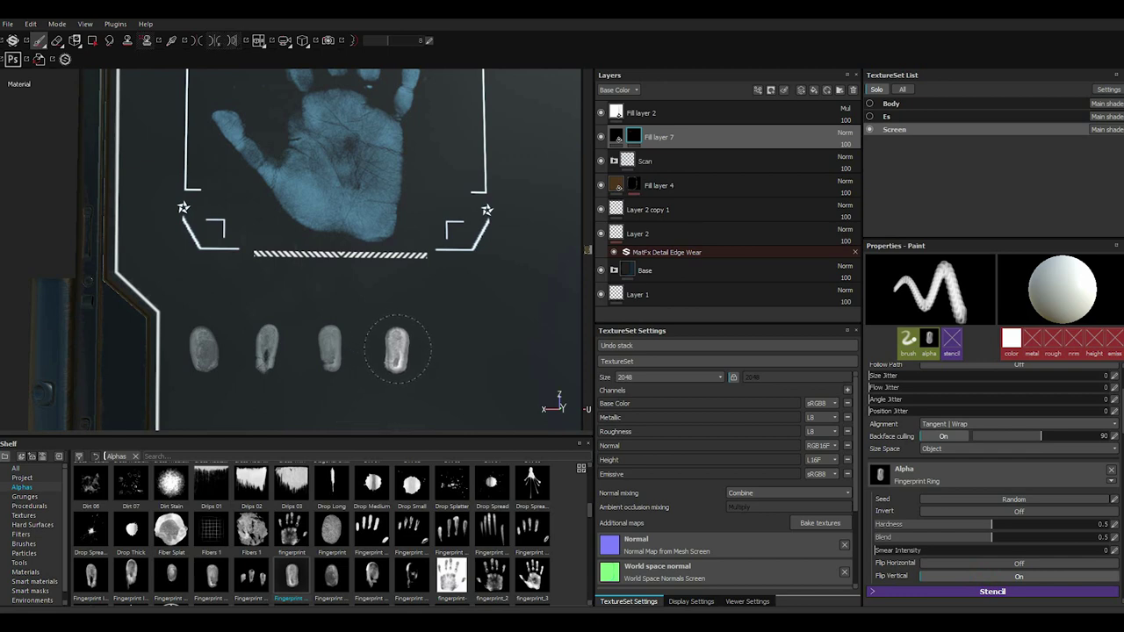
pyautogui.click(397, 349)
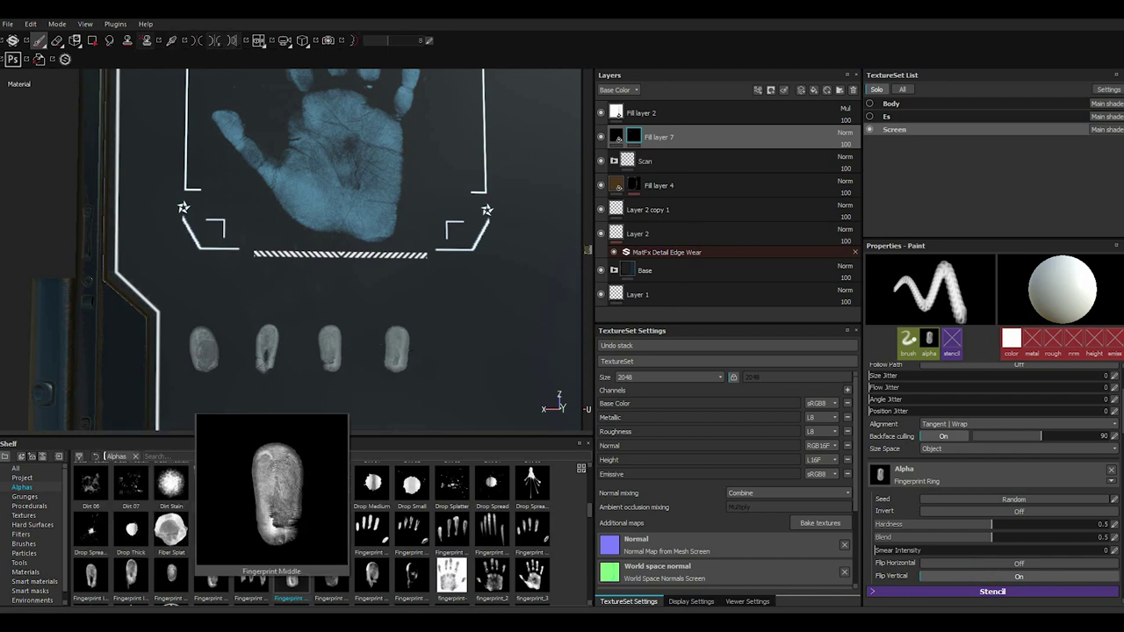
# - Select the Fingerprint Little alpha for the last print
pyautogui.click(172, 576)
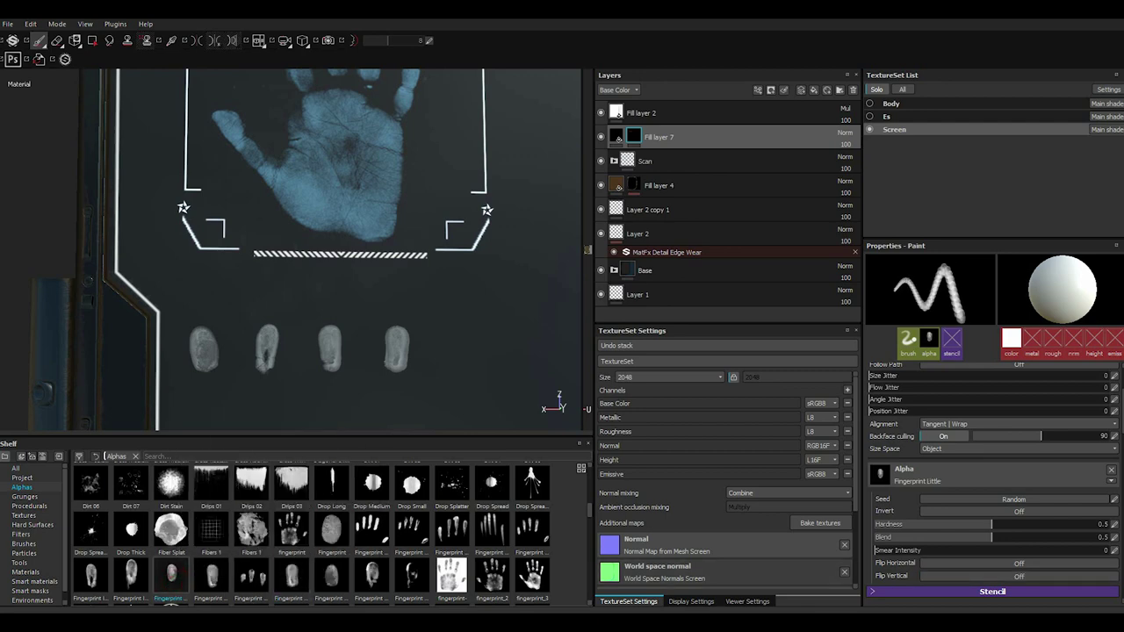
pyautogui.scroll(1, 993, 484)
pyautogui.scroll(1, 993, 483)
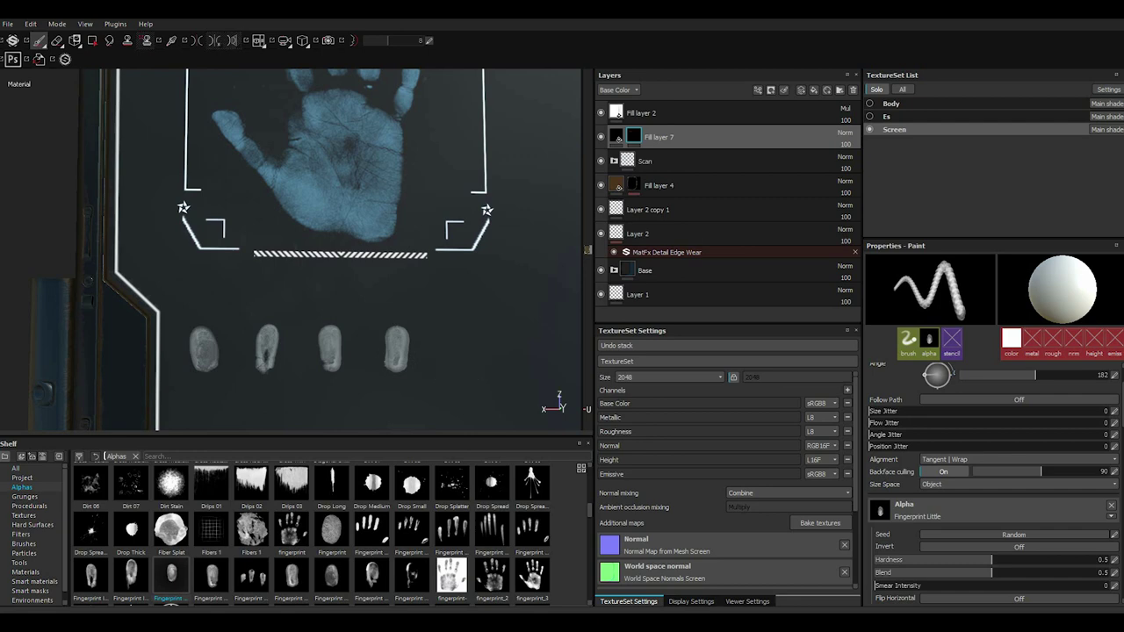
pyautogui.scroll(-1, 993, 510)
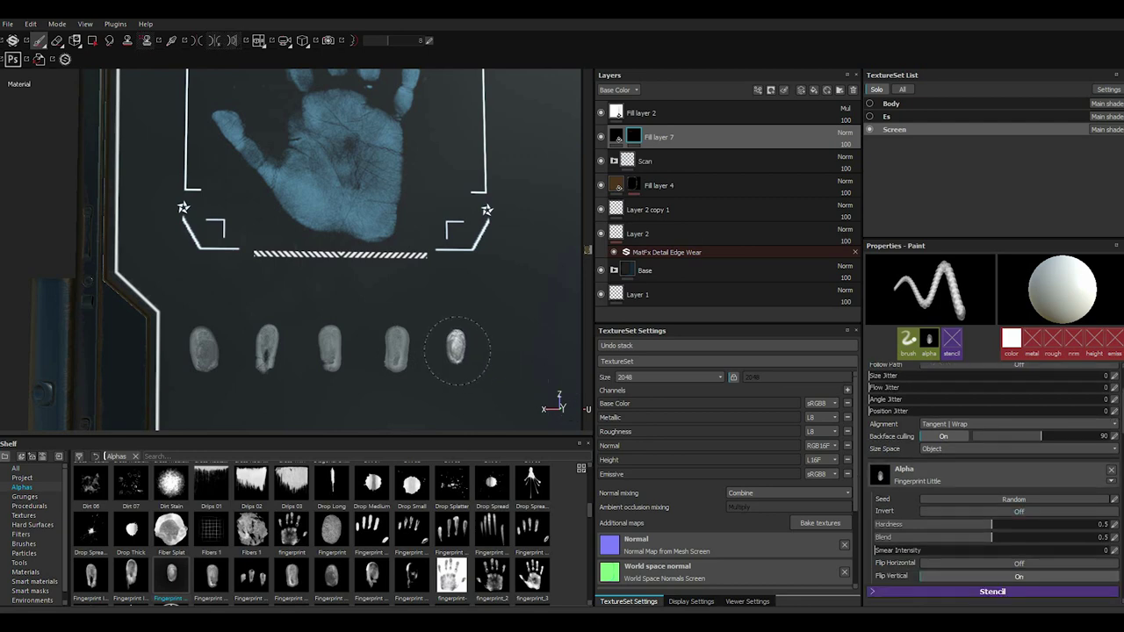
# - Duplicate Fill layer 7 to create Fill layer 7 copy 1
pyautogui.rightClick(671, 136)
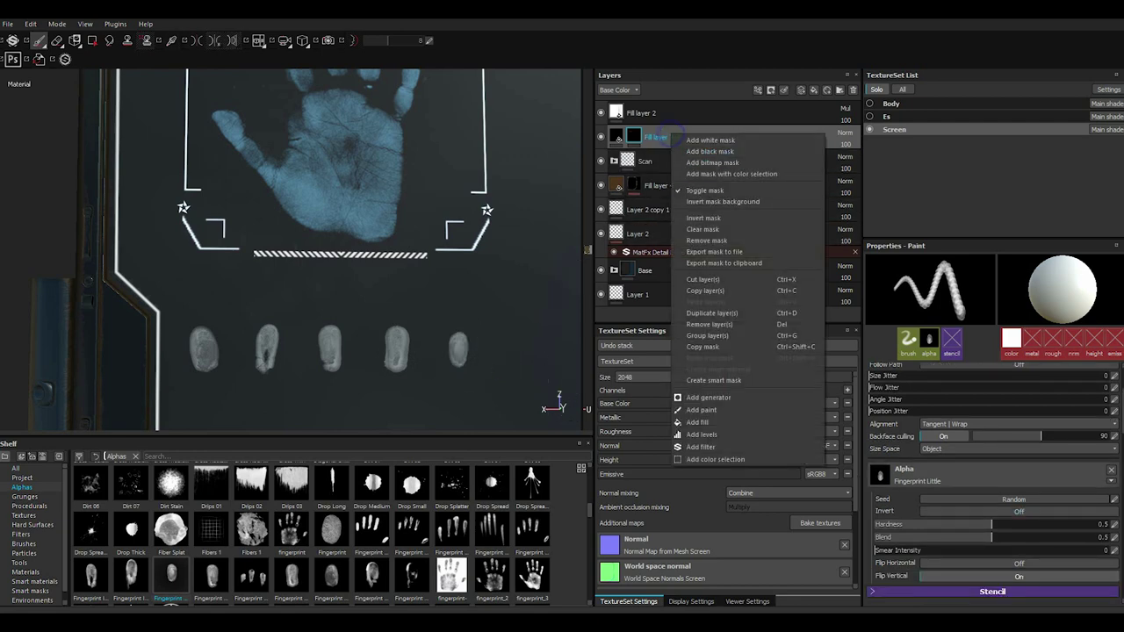
pyautogui.click(709, 314)
pyautogui.rightClick(676, 138)
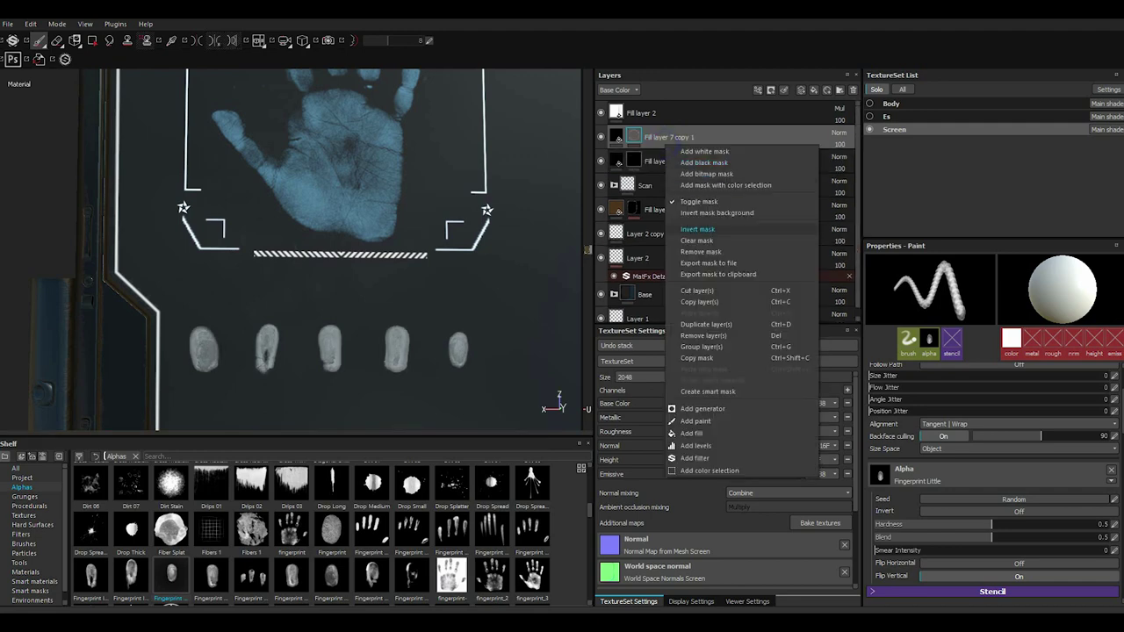
pyautogui.click(697, 240)
# - Save the project and switch the brush alpha to Hexagon Border
pyautogui.click(8, 24)
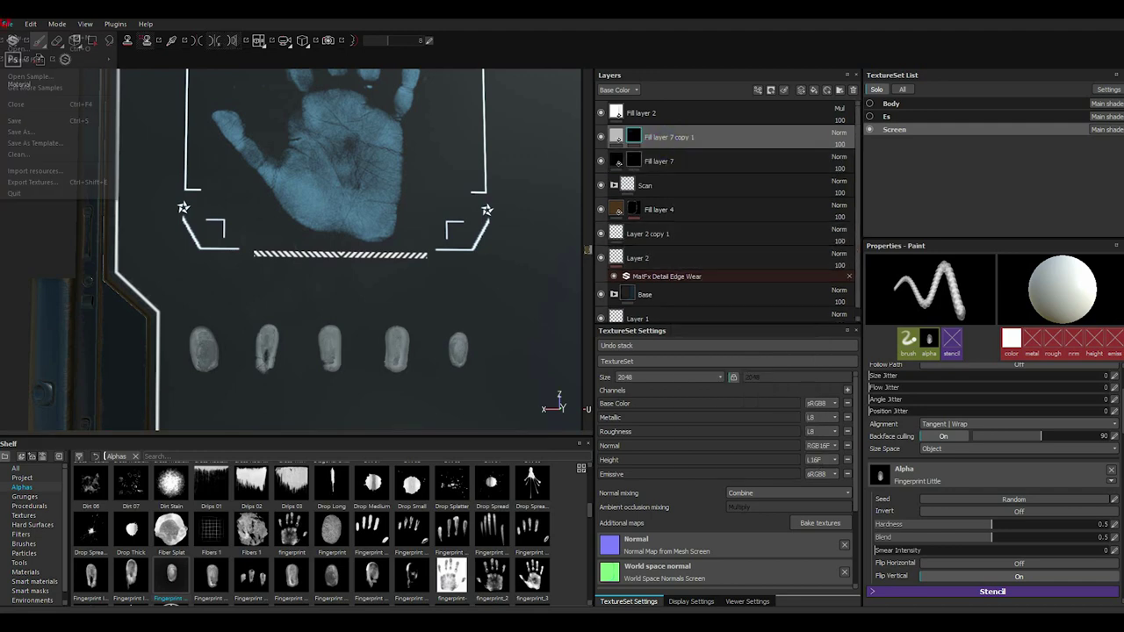
pyautogui.click(14, 122)
pyautogui.scroll(-5, 312, 532)
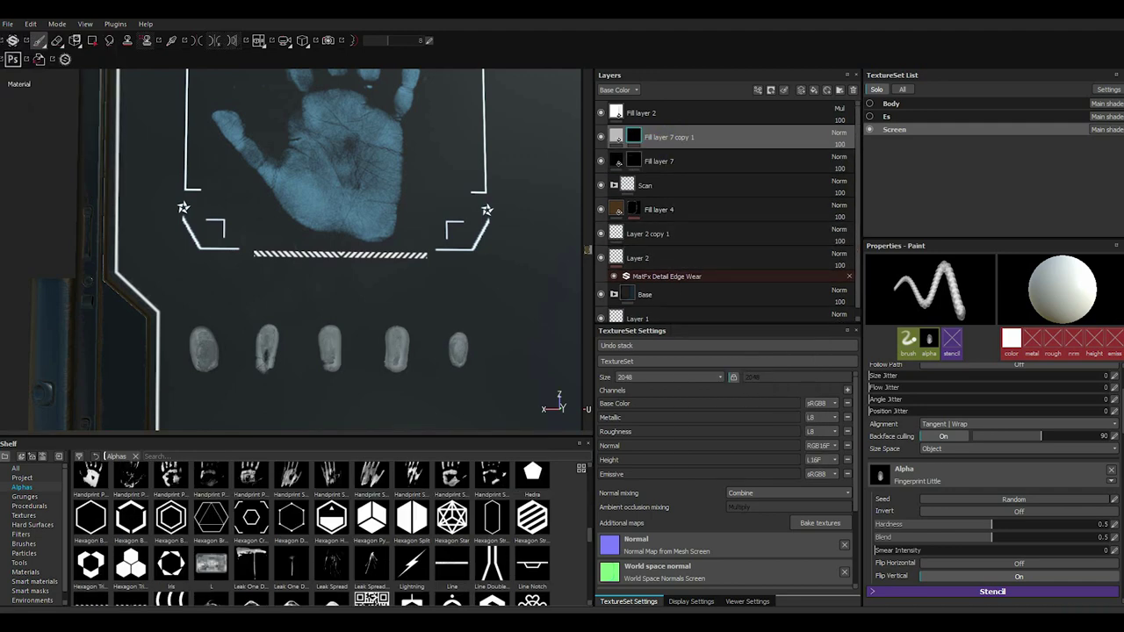
pyautogui.click(91, 518)
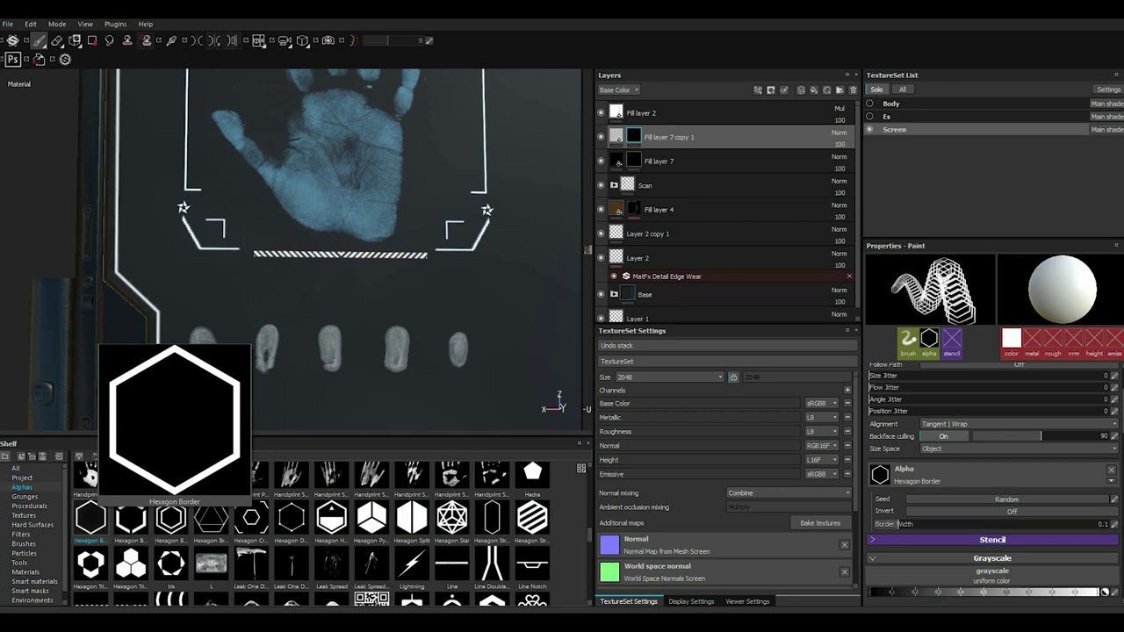
# - Switch the brush to Hexagon Dot Corner with border width 0.04 and smaller corner dots
pyautogui.click(292, 519)
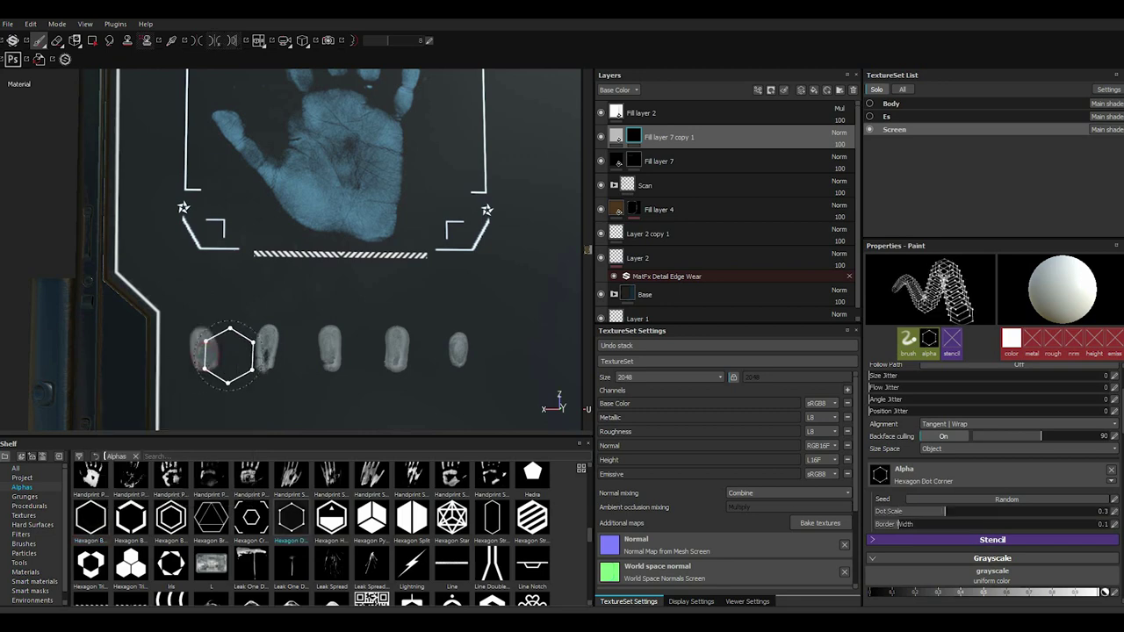
pyautogui.moveTo(894, 524); pyautogui.dragTo(890, 524)
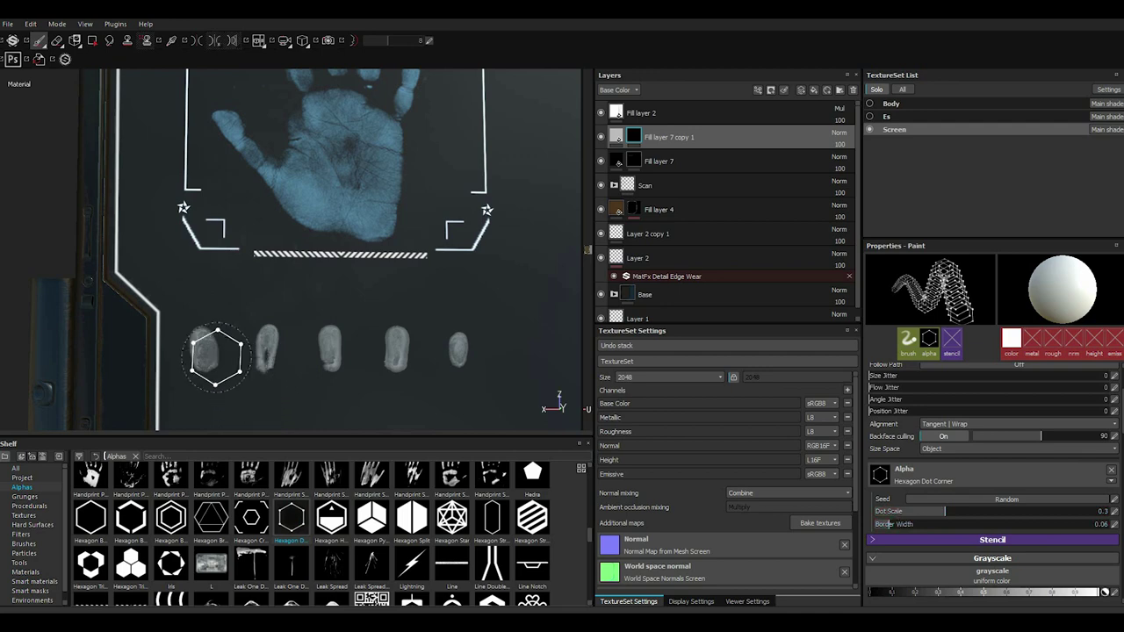
pyautogui.scroll(2, 196, 343)
pyautogui.moveTo(945, 511)
pyautogui.mouseDown()
pyautogui.moveTo(882, 525)
pyautogui.moveTo(908, 511)
pyautogui.mouseUp()
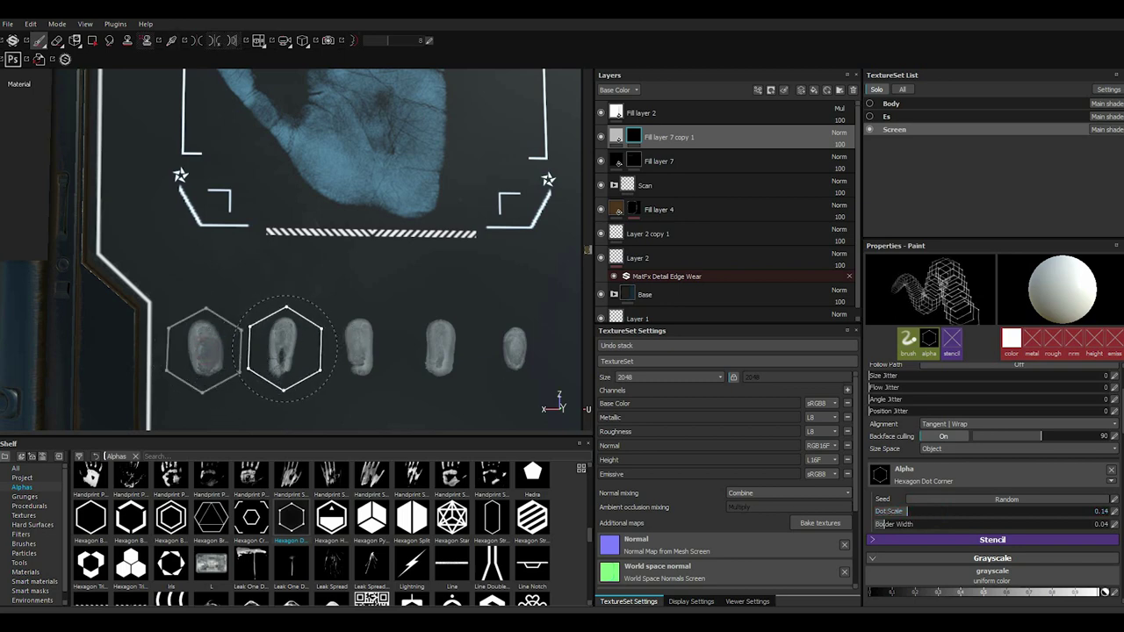
# - Stamp trial hexagons on two fingerprints, undo the misaligned result, and reset the angle
pyautogui.click(207, 349)
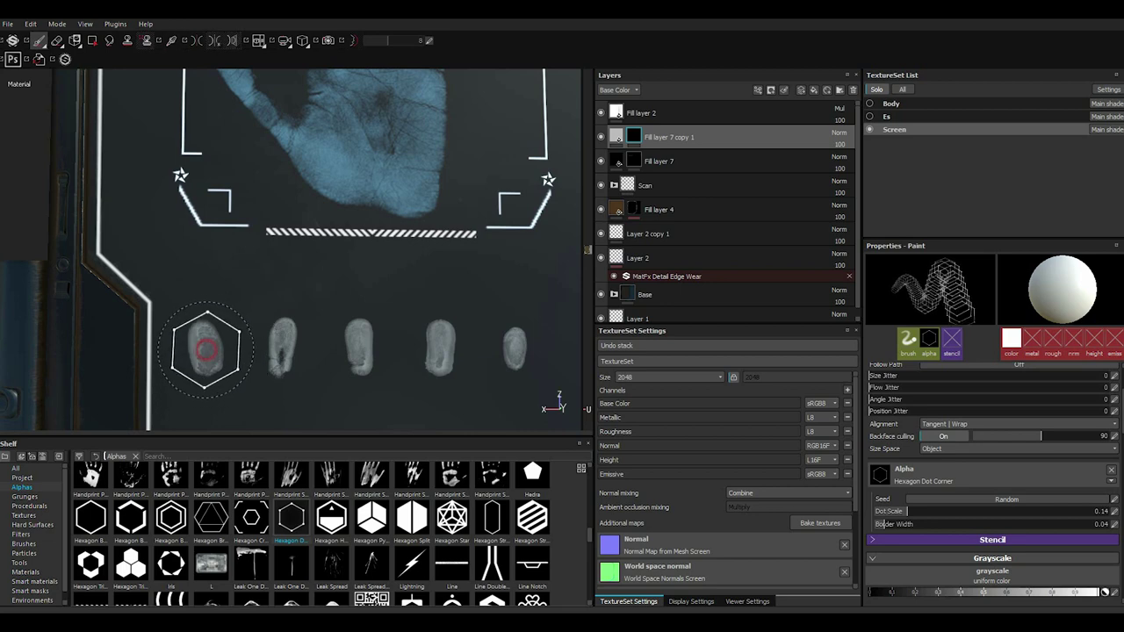
pyautogui.click(283, 348)
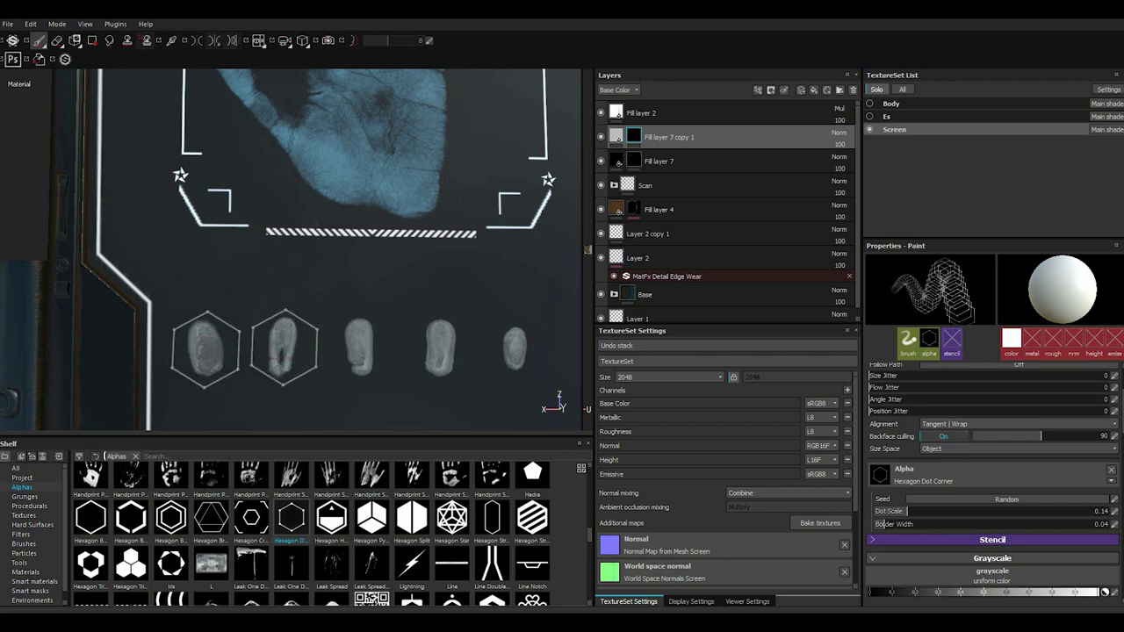
pyautogui.scroll(3, 993, 439)
pyautogui.hotkey('ctrl', 'z')
pyautogui.hotkey('ctrl', 'z')
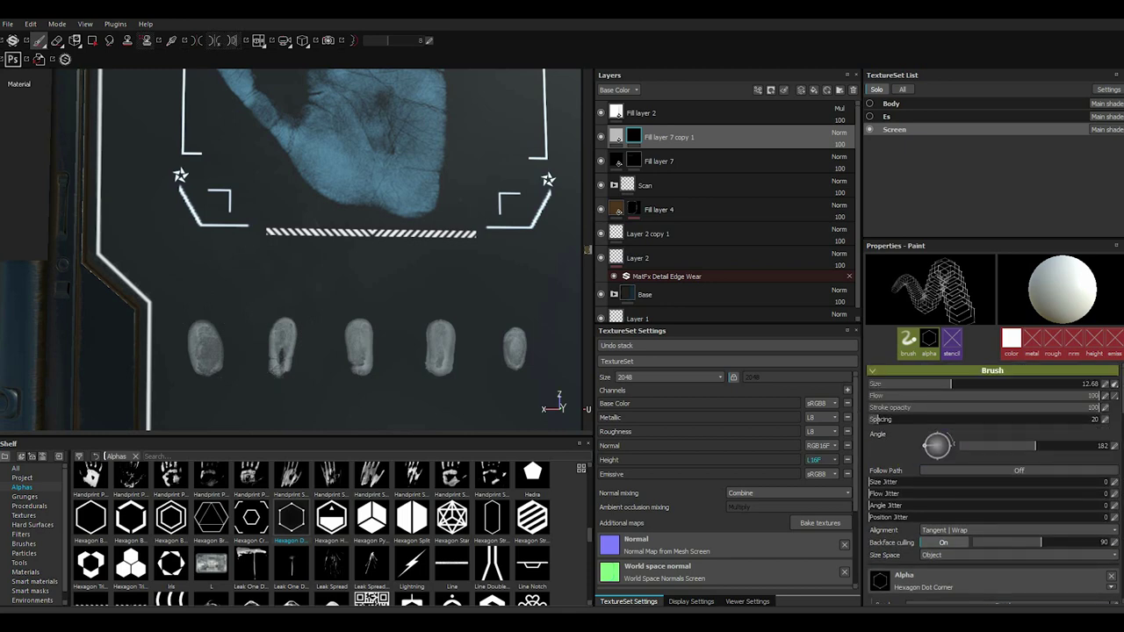
pyautogui.moveTo(1010, 445); pyautogui.dragTo(960, 445)
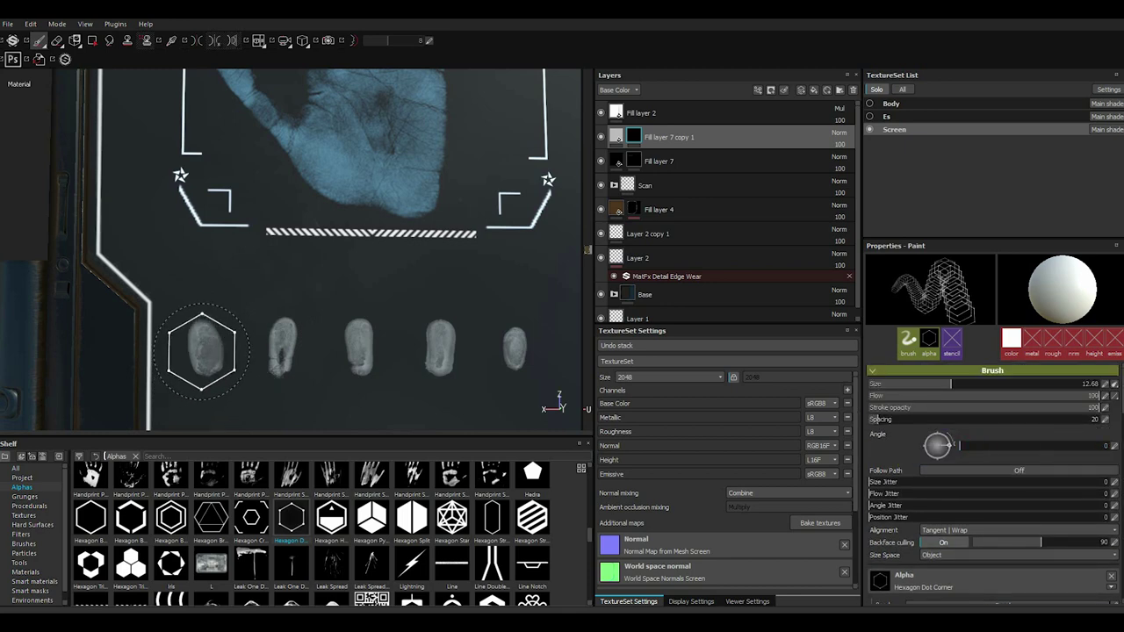
# - Stamp a hexagon outline around each of the five fingerprints
pyautogui.click(204, 350)
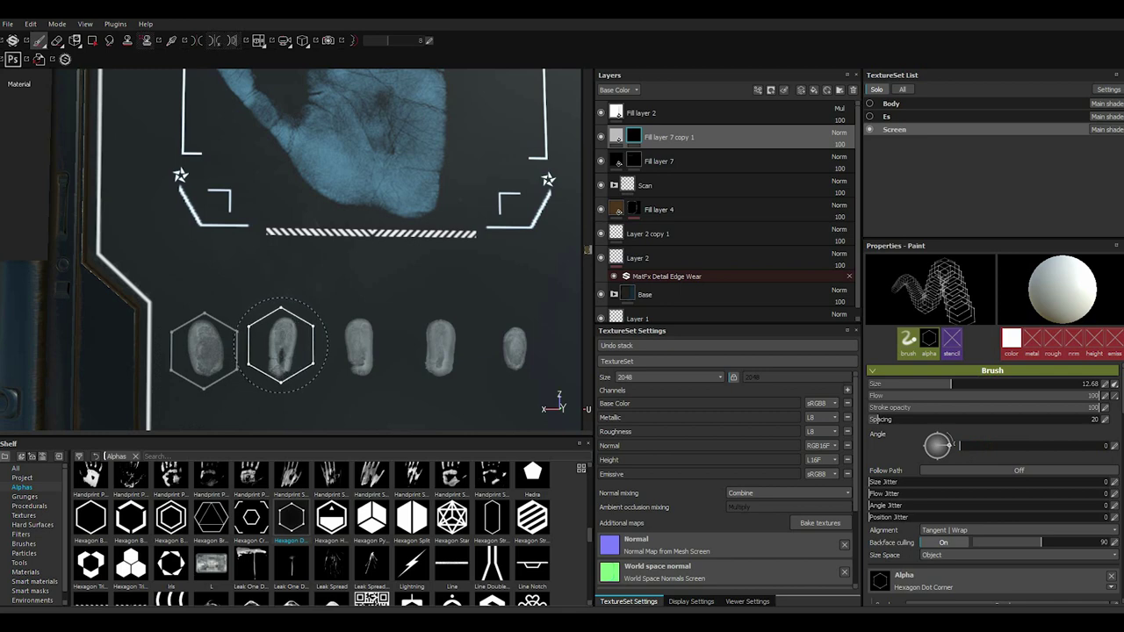
pyautogui.click(282, 349)
pyautogui.click(359, 349)
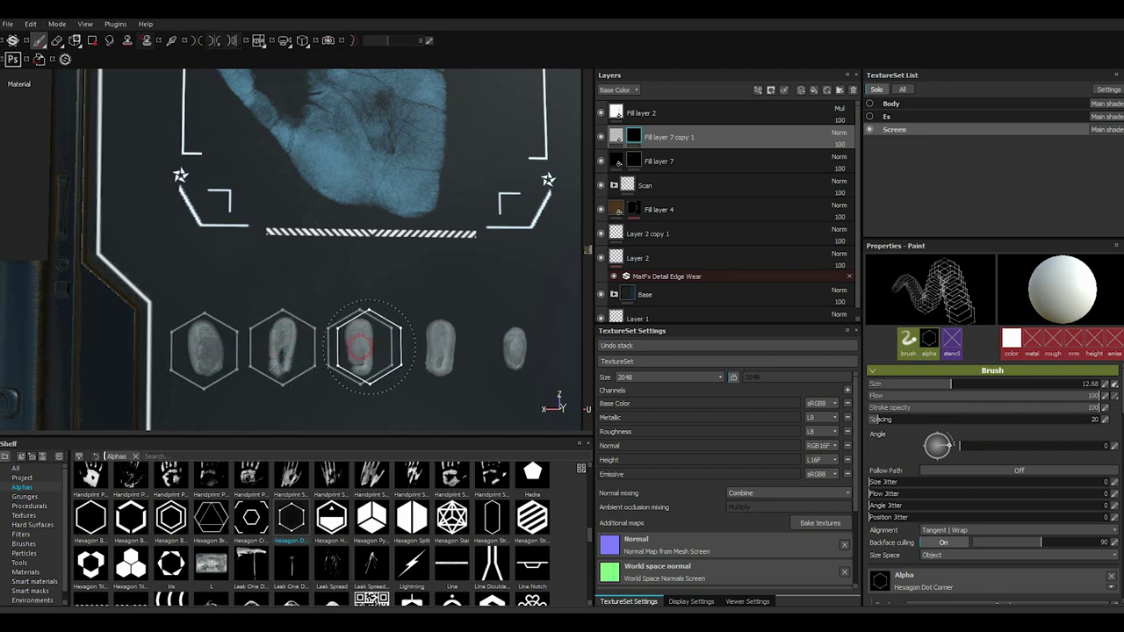
pyautogui.click(434, 351)
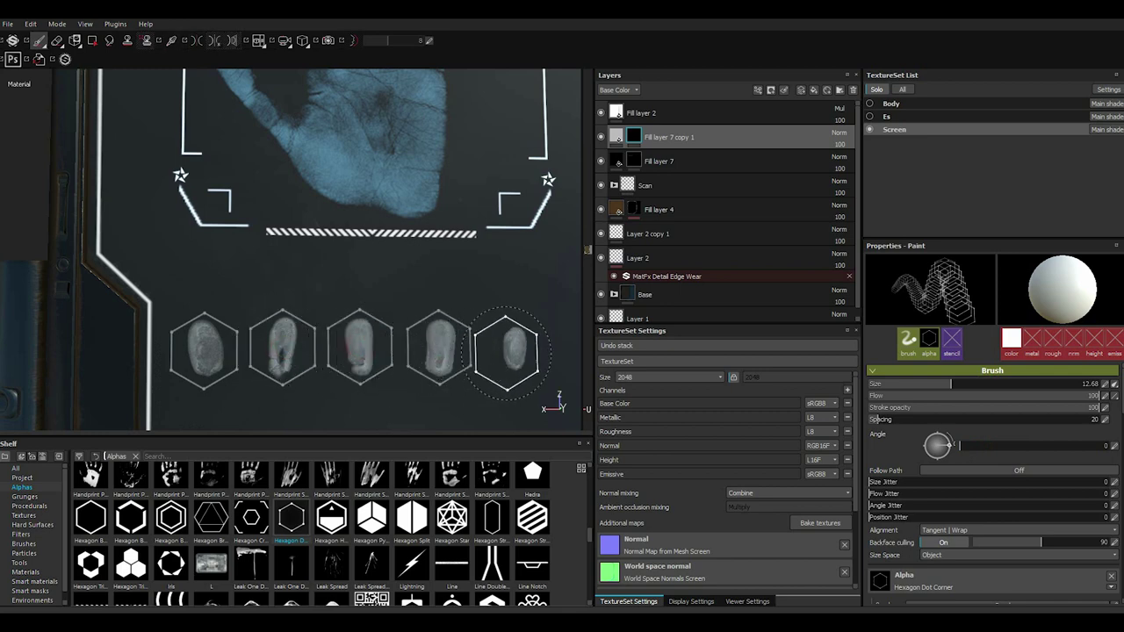
pyautogui.click(514, 347)
pyautogui.scroll(-2, 282, 294)
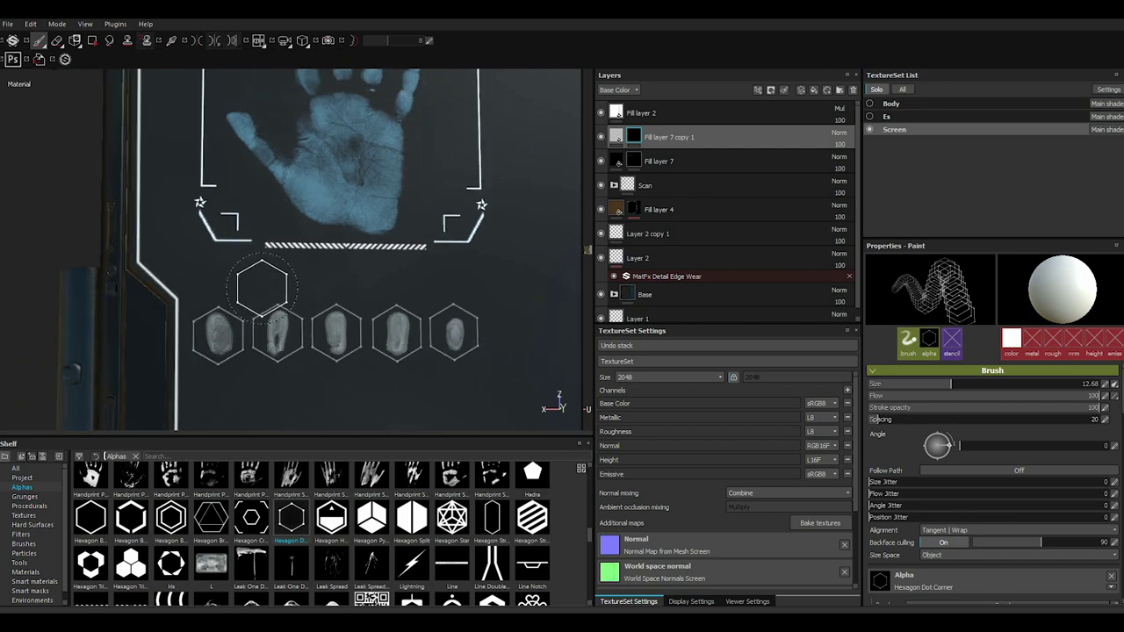
pyautogui.scroll(-2, 263, 290)
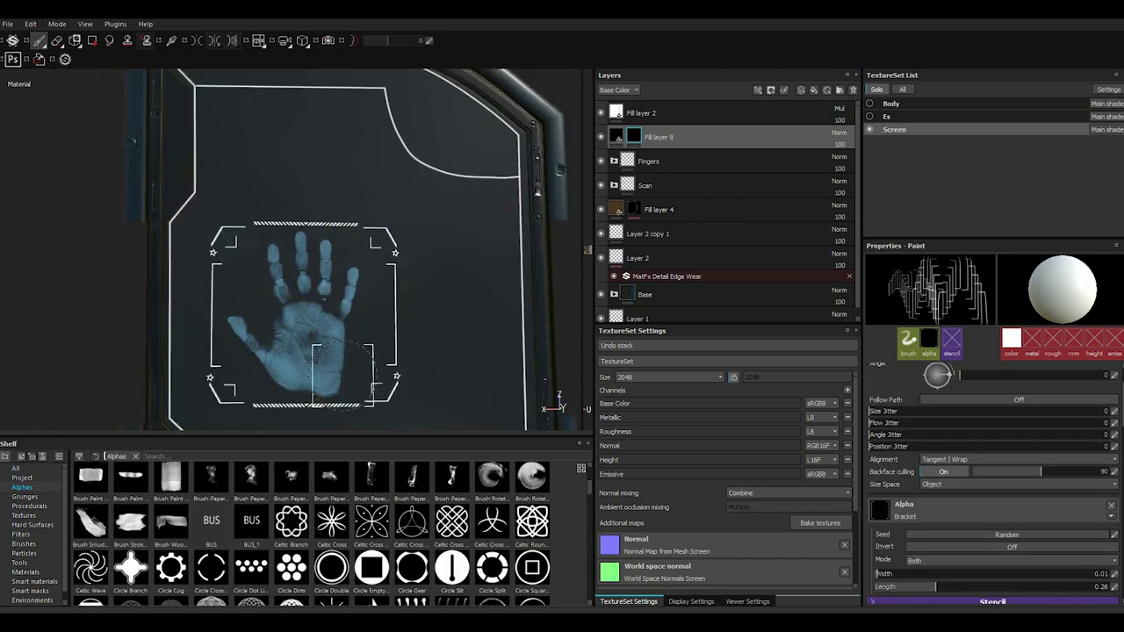
# - Set up the Bracket alpha with Length 0.33 and Mode Left
pyautogui.scroll(10, 312, 527)
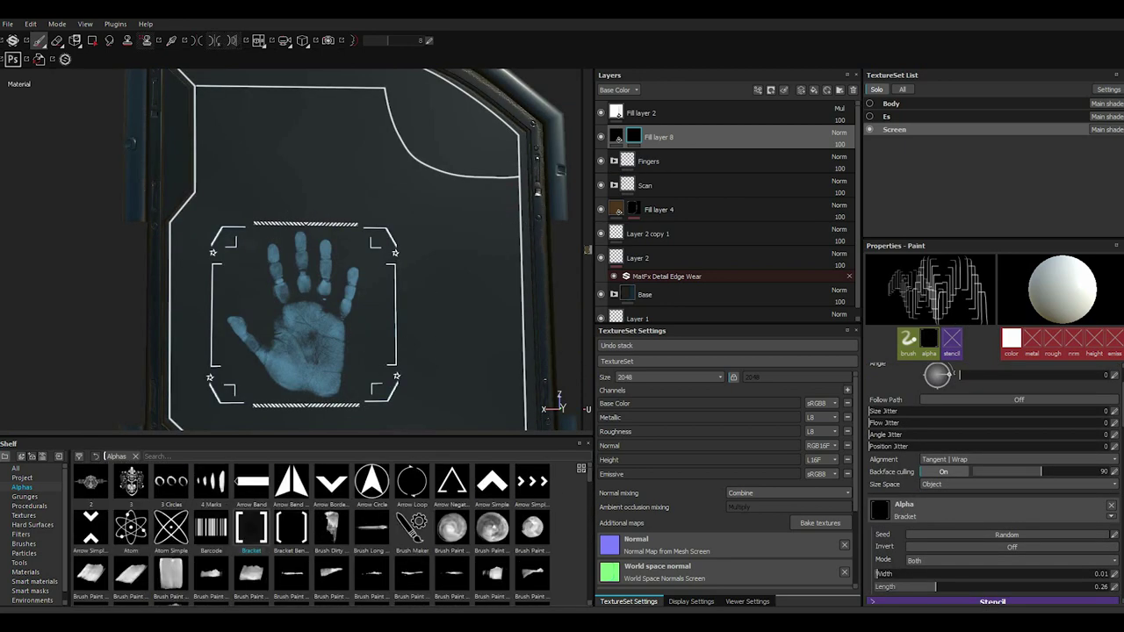
pyautogui.click(259, 531)
pyautogui.moveTo(910, 574); pyautogui.dragTo(880, 573)
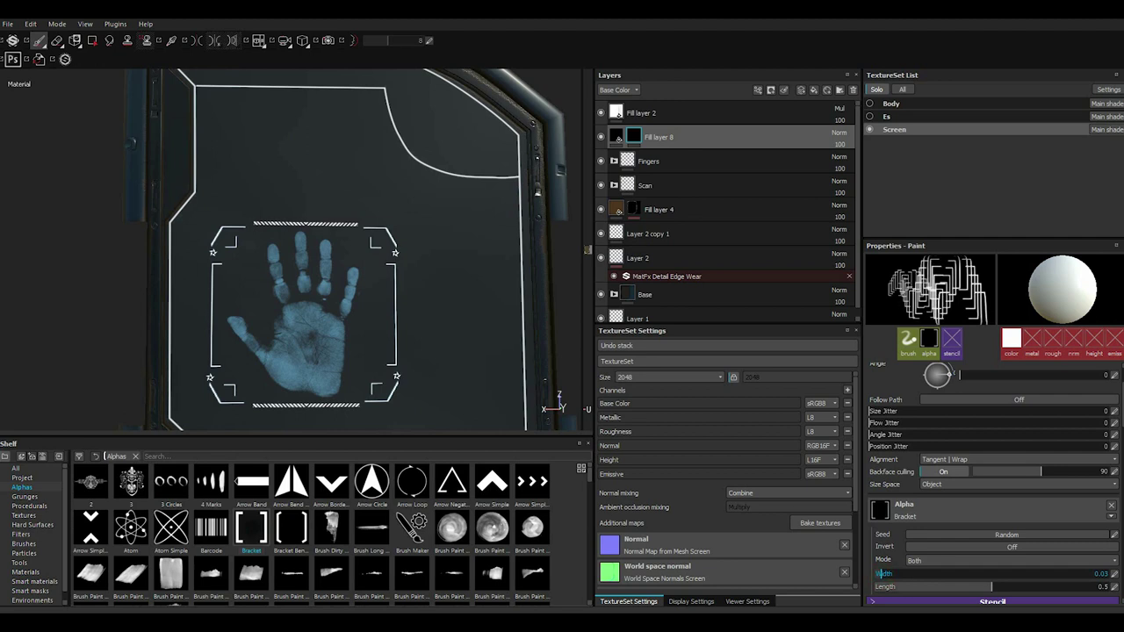
pyautogui.moveTo(991, 587); pyautogui.dragTo(951, 587)
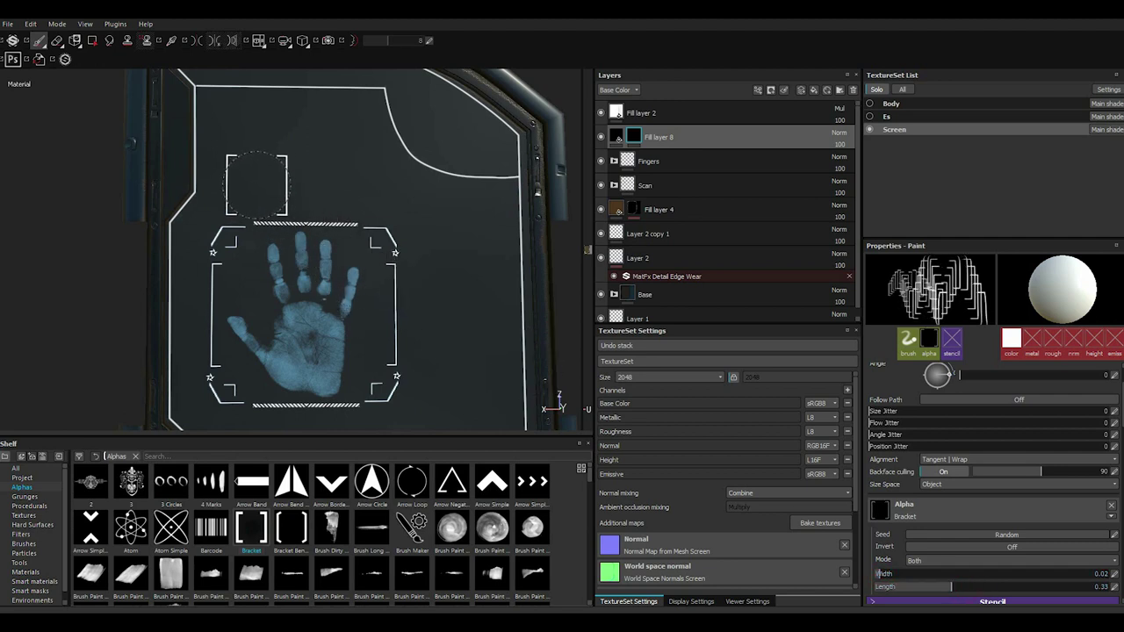
pyautogui.click(915, 560)
pyautogui.click(915, 574)
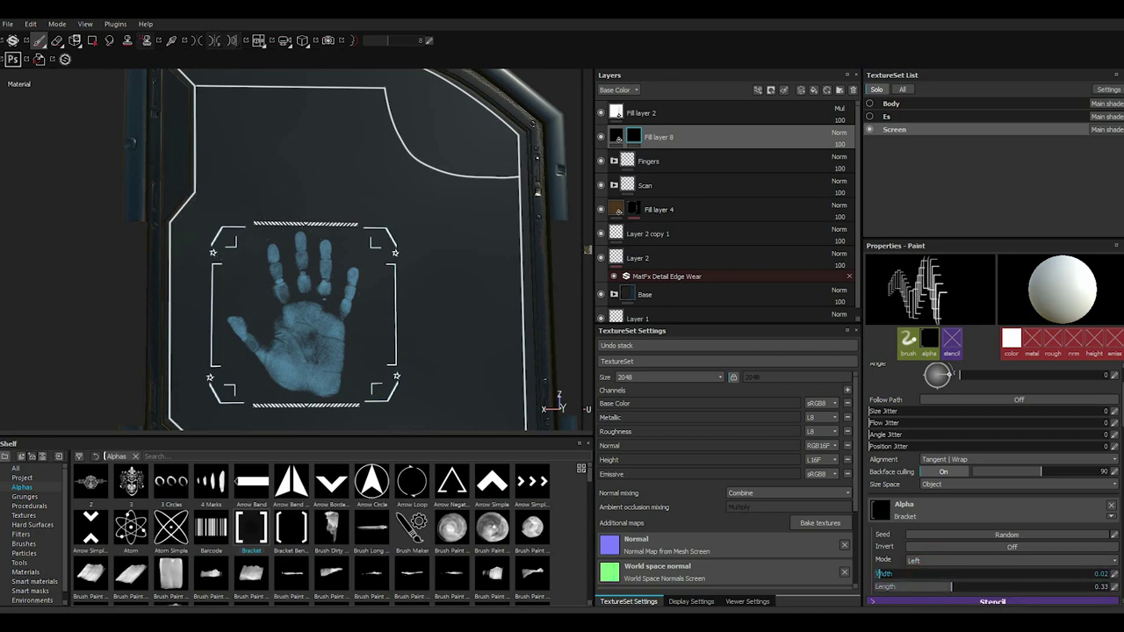
# - Set the bracket Width to 0.01 and switch Mode to Right for the other side
pyautogui.click(879, 574)
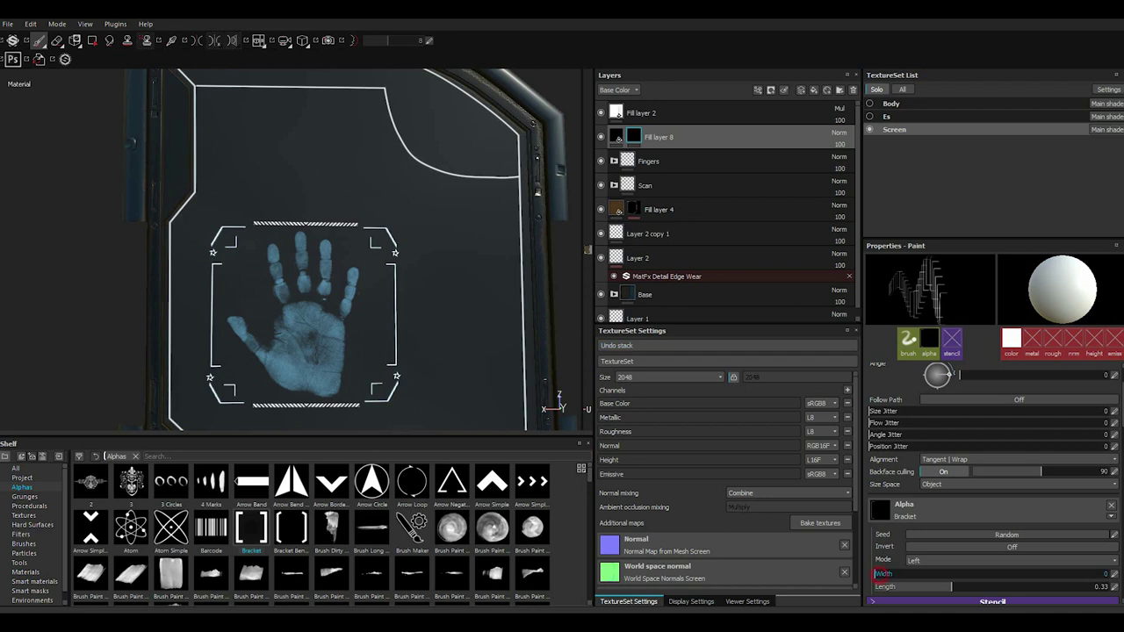
pyautogui.click(879, 574)
pyautogui.click(878, 574)
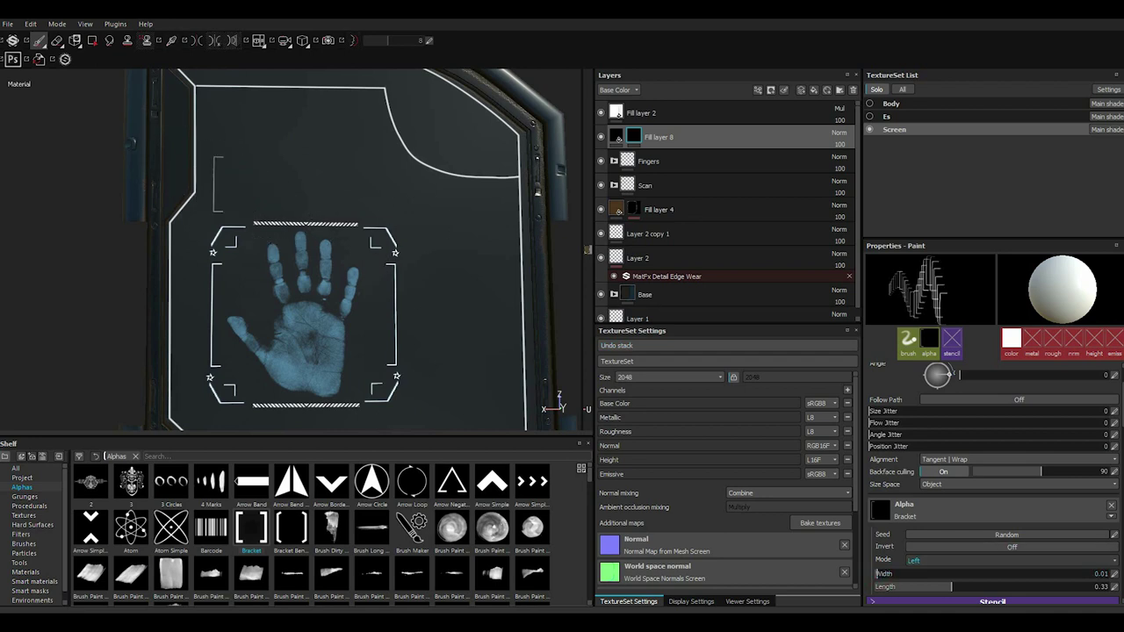
pyautogui.click(916, 560)
pyautogui.click(915, 586)
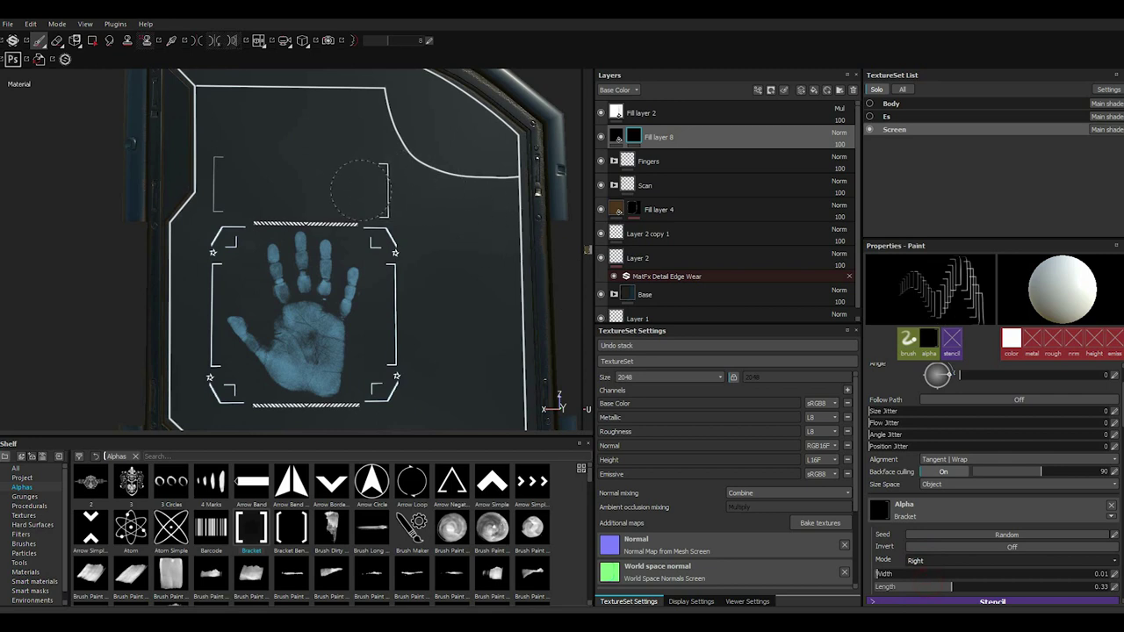
pyautogui.press('shift')
# - Disable the metal, rough, height and normal channels on Fill layer 8's fill
pyautogui.click(617, 137)
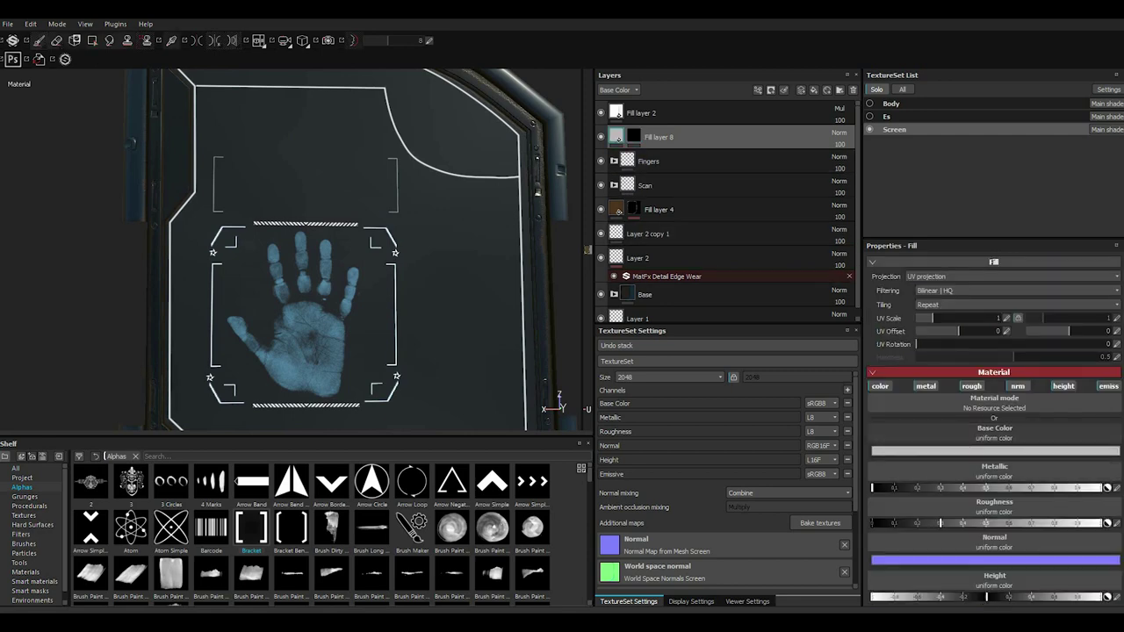
pyautogui.click(928, 387)
pyautogui.click(973, 386)
pyautogui.click(1066, 386)
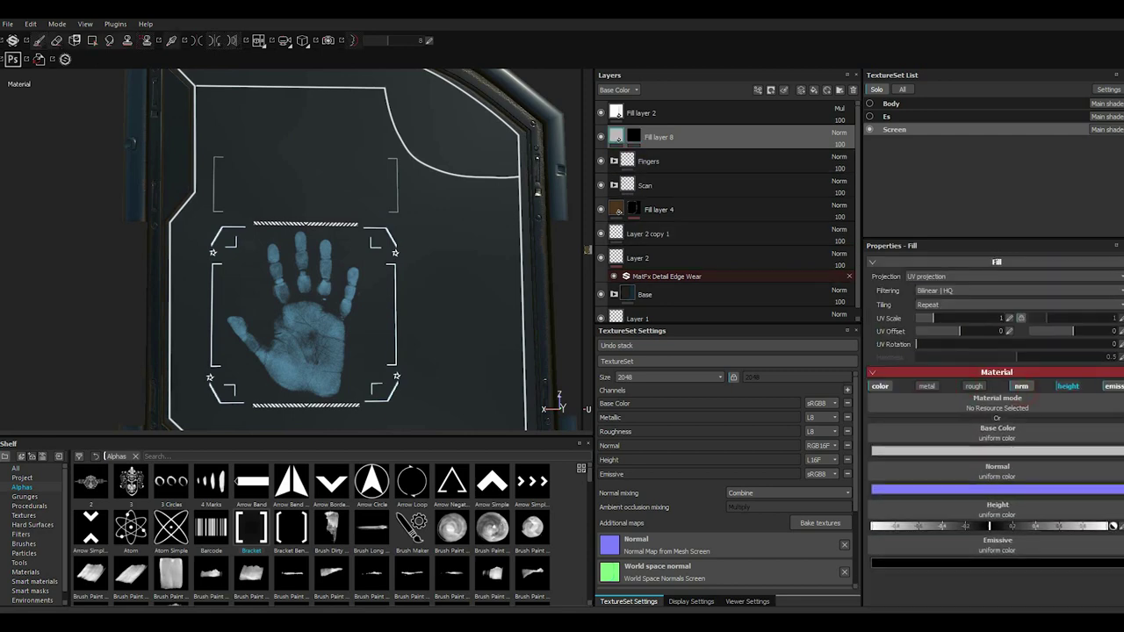
pyautogui.click(1021, 386)
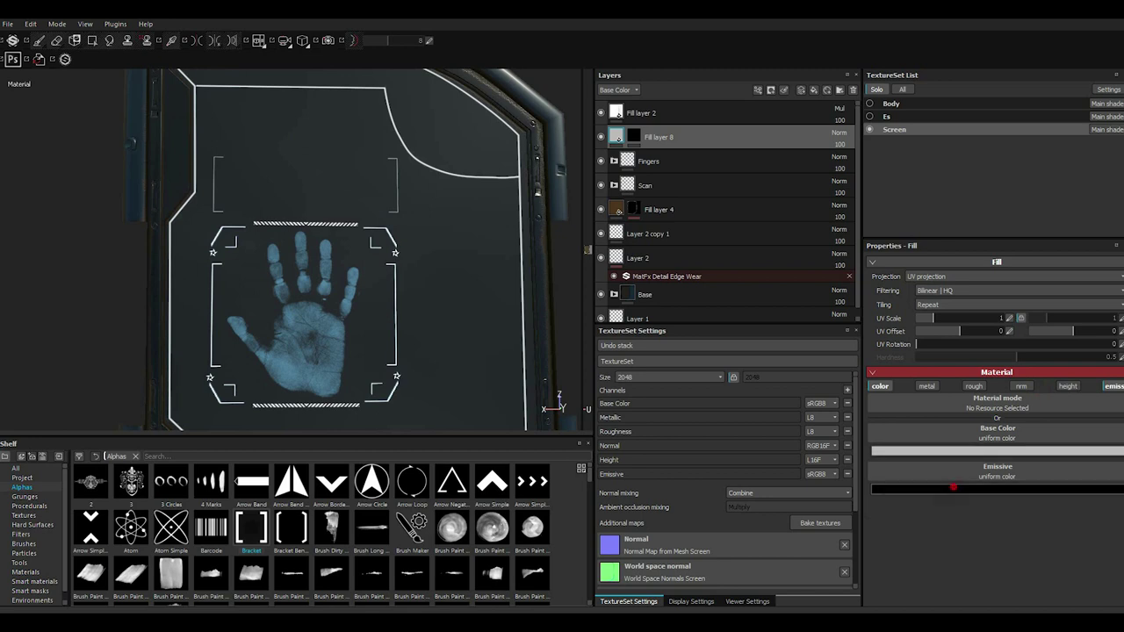
# - Set Fill layer 8's emissive colour to light grey (0.682)
pyautogui.click(997, 489)
pyautogui.click(870, 463)
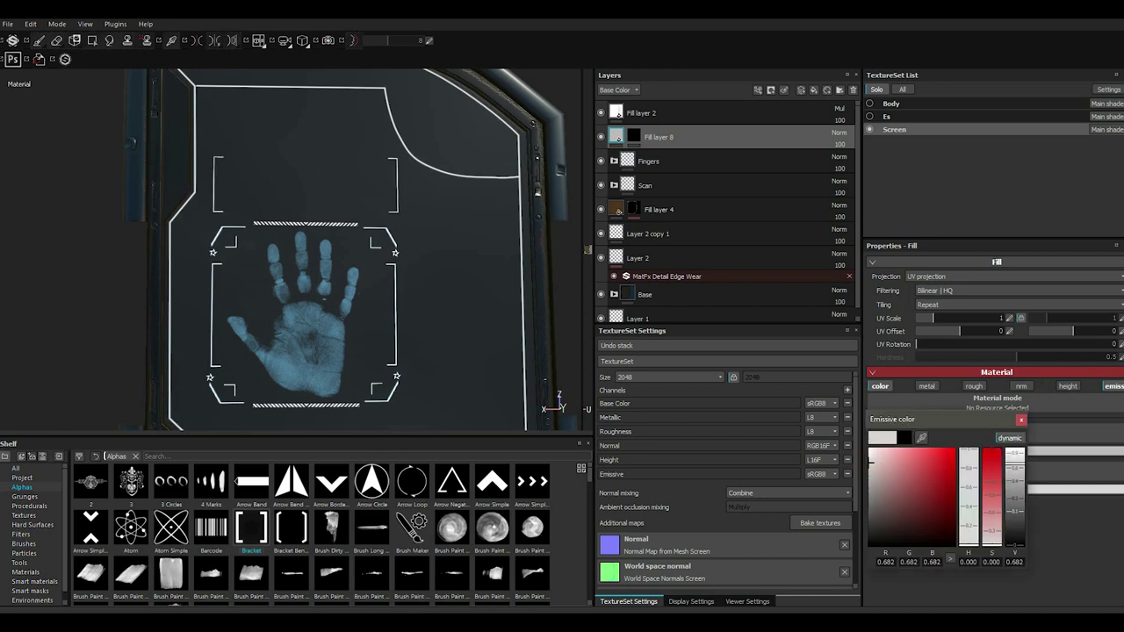
pyautogui.click(1022, 420)
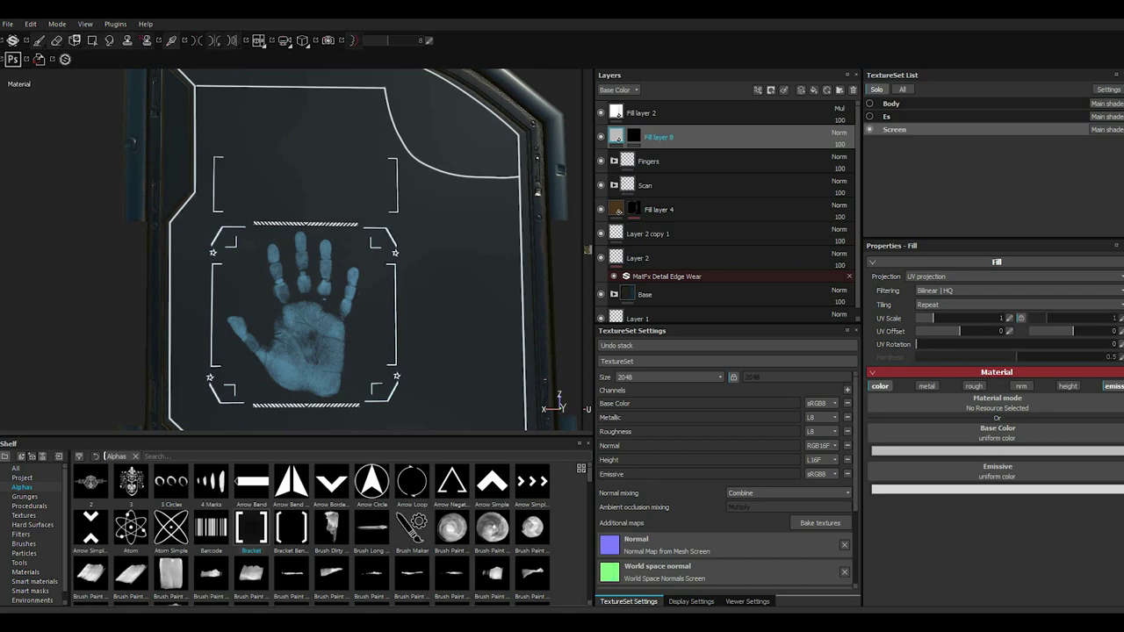
# - Duplicate Fill layer 8
pyautogui.rightClick(699, 136)
pyautogui.click(740, 316)
pyautogui.rightClick(650, 136)
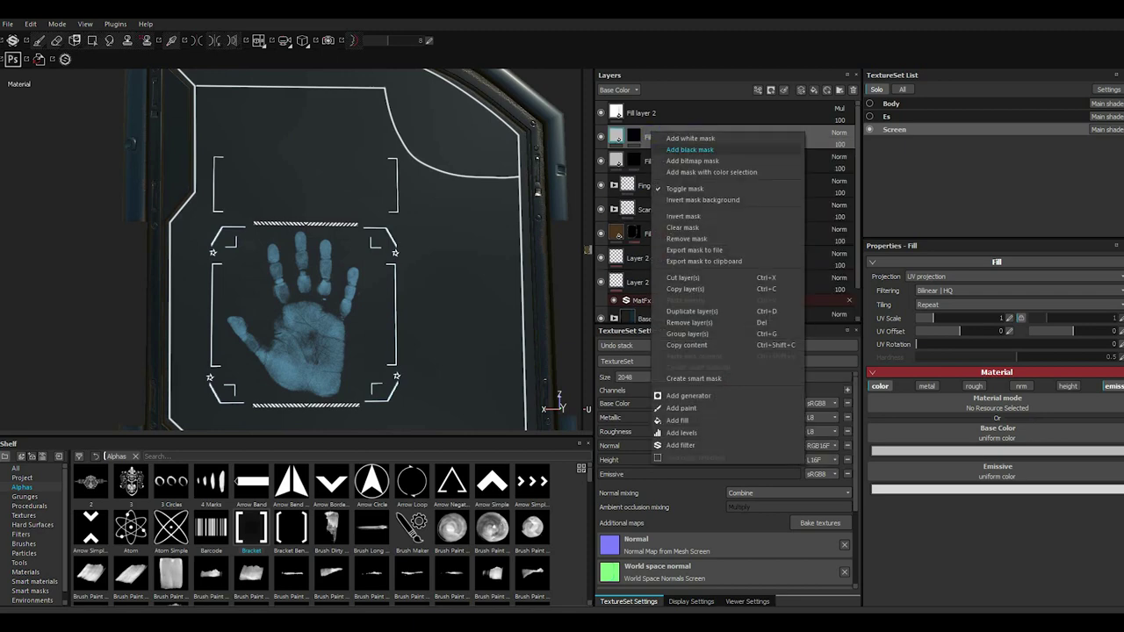
# - Add a paint effect to the copy's mask and set the Font Segment14 alpha text to 'Scan Completed'
pyautogui.click(685, 229)
pyautogui.scroll(-5, 316, 527)
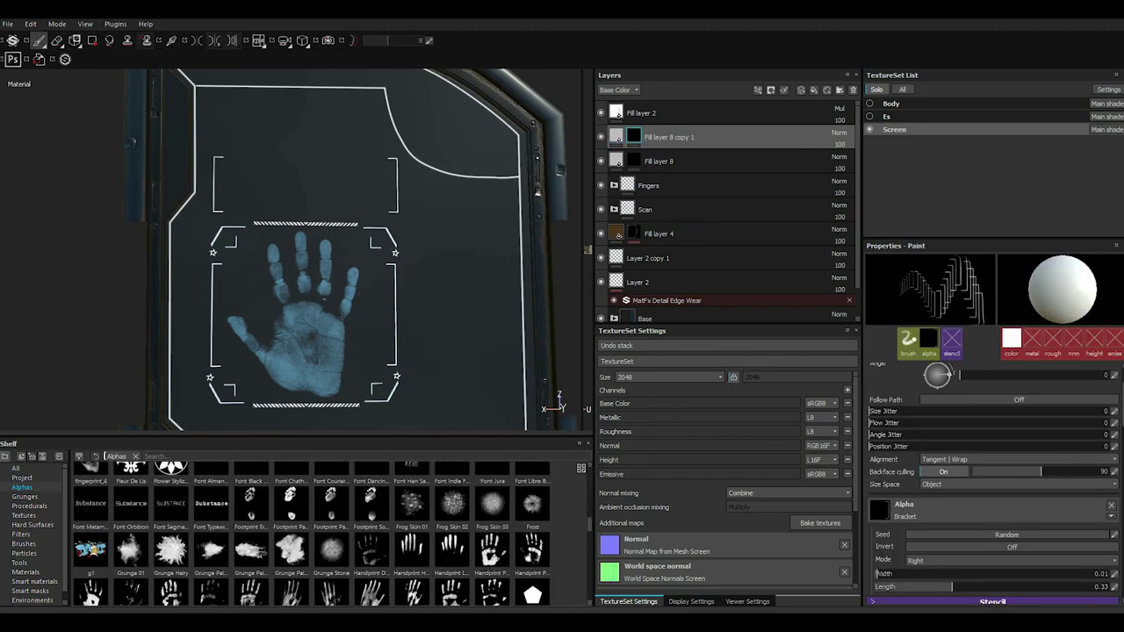
pyautogui.click(170, 505)
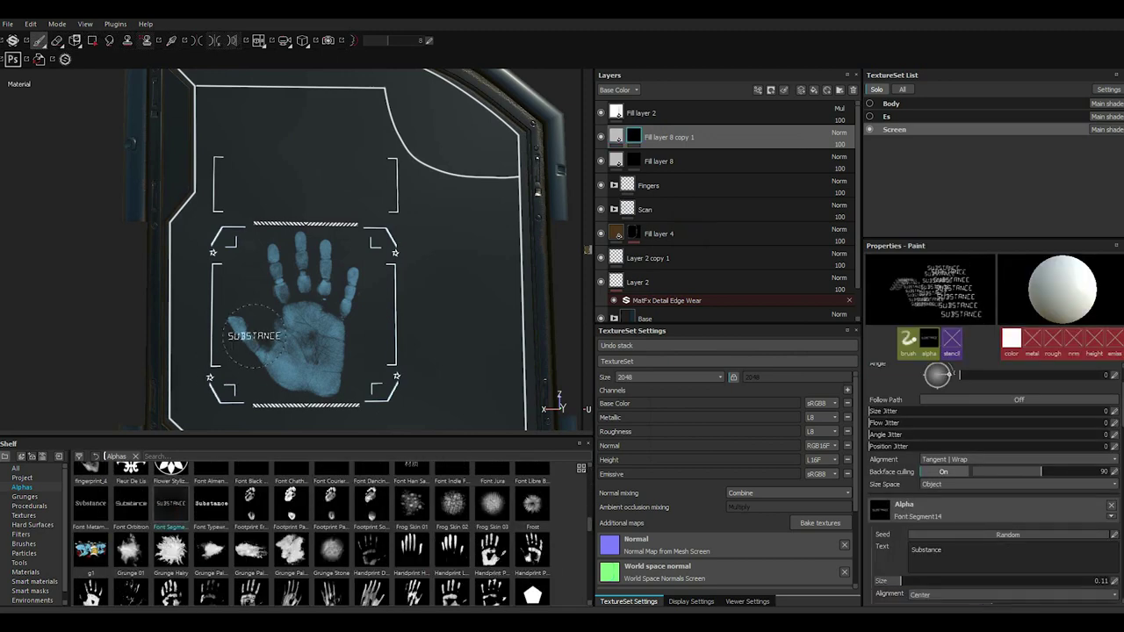
pyautogui.moveTo(90, 504)
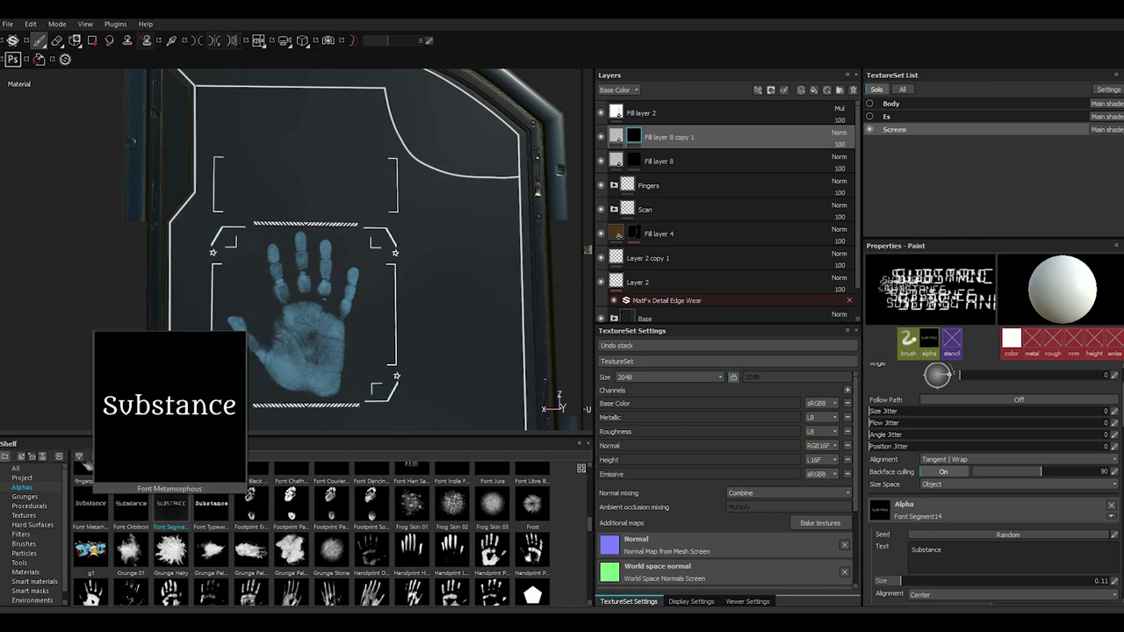
pyautogui.scroll(1, 492, 527)
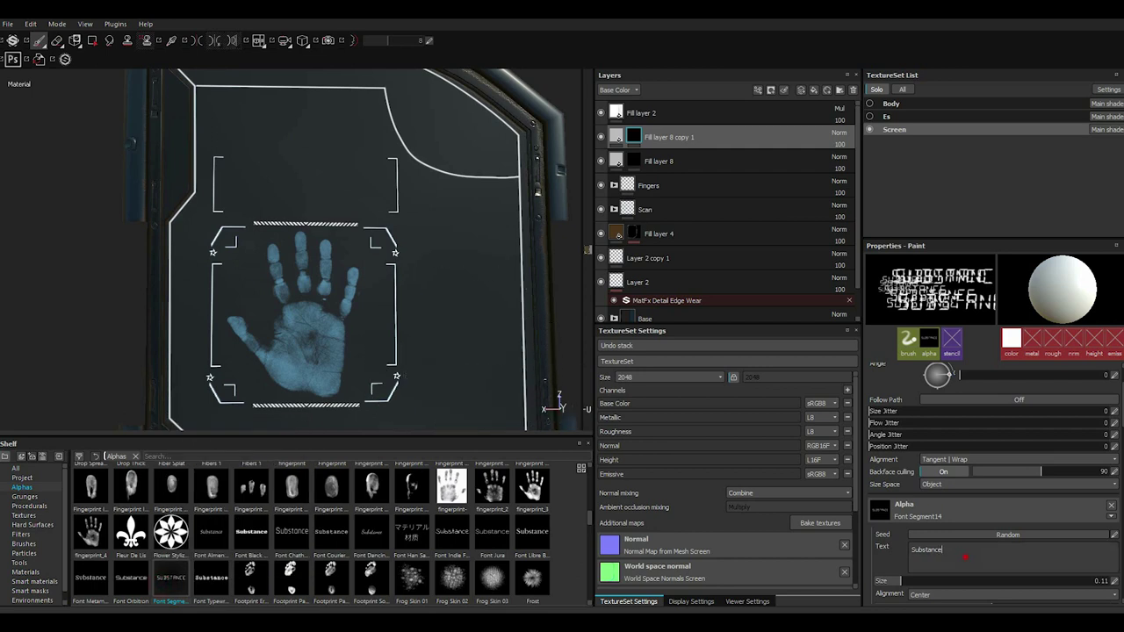
pyautogui.press('BackSpace')
pyautogui.press('BackSpace')
pyautogui.press('BackSpace')
pyautogui.press('BackSpace')
pyautogui.press('BackSpace')
pyautogui.press('BackSpace')
pyautogui.write('can C')
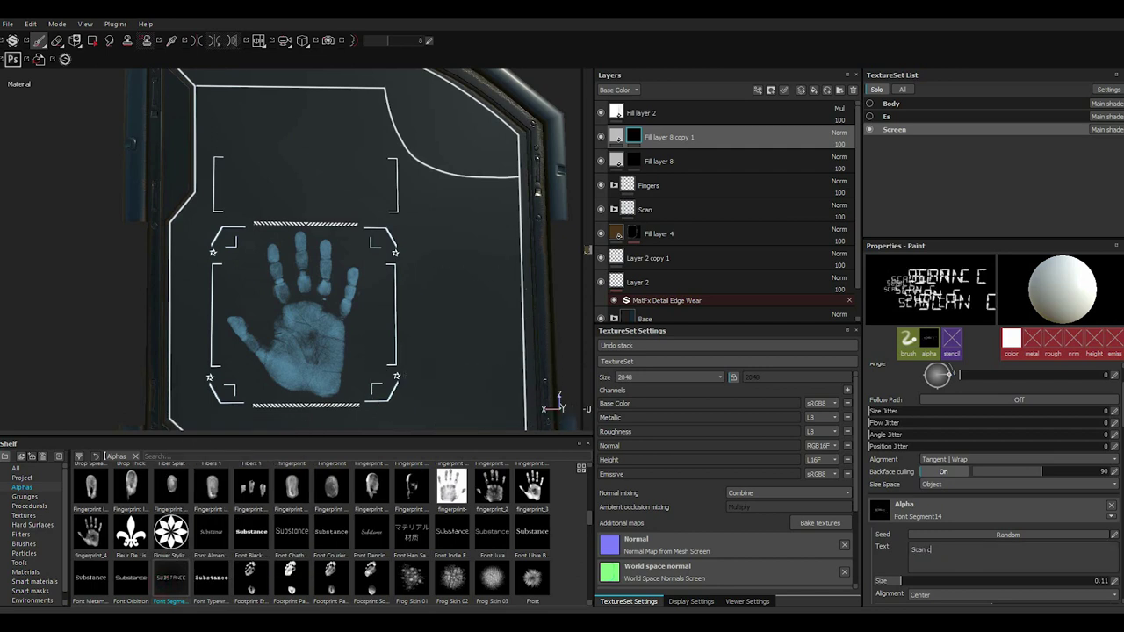
pyautogui.write('ompleted')
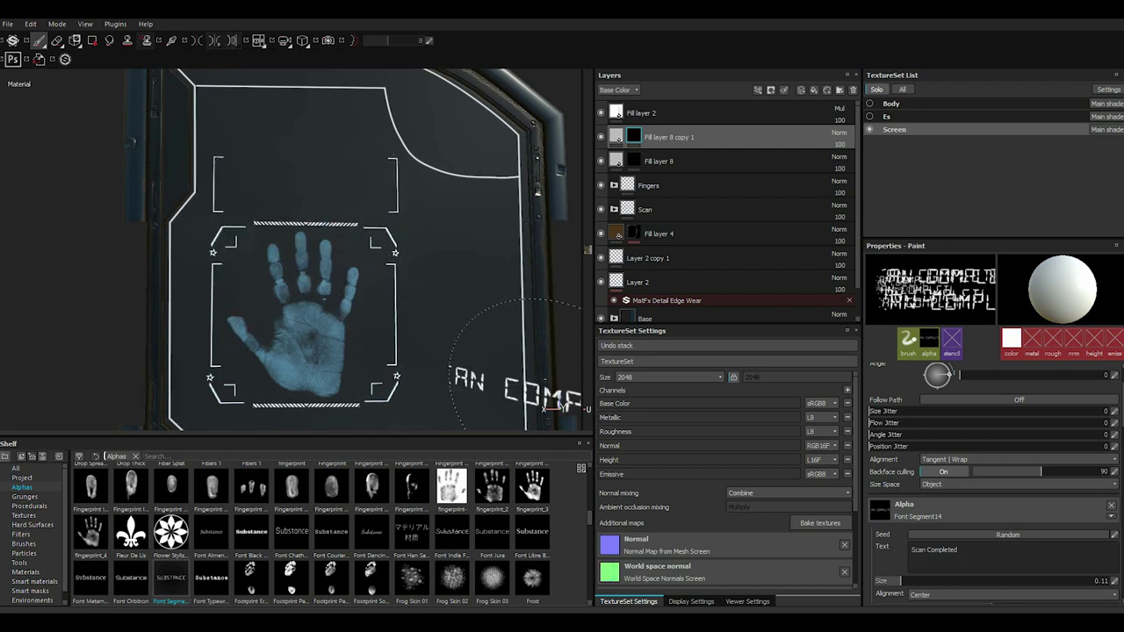
# - Shrink the text stamp to about 0.03 and adjust its X/Y position
pyautogui.scroll(-2, 993, 544)
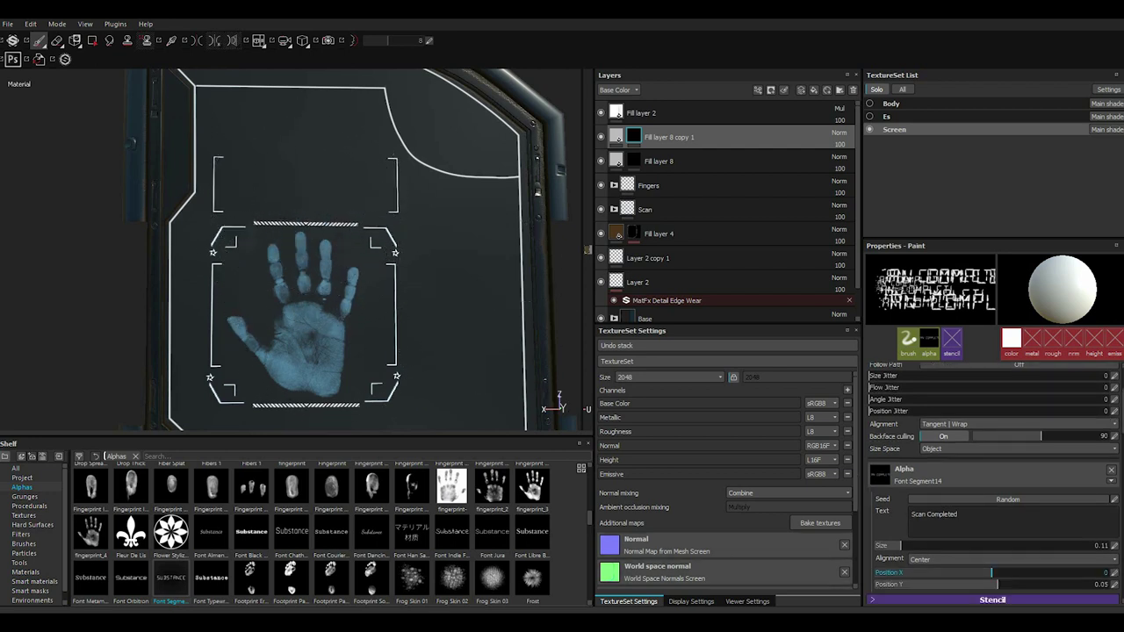
pyautogui.moveTo(993, 573); pyautogui.dragTo(966, 573)
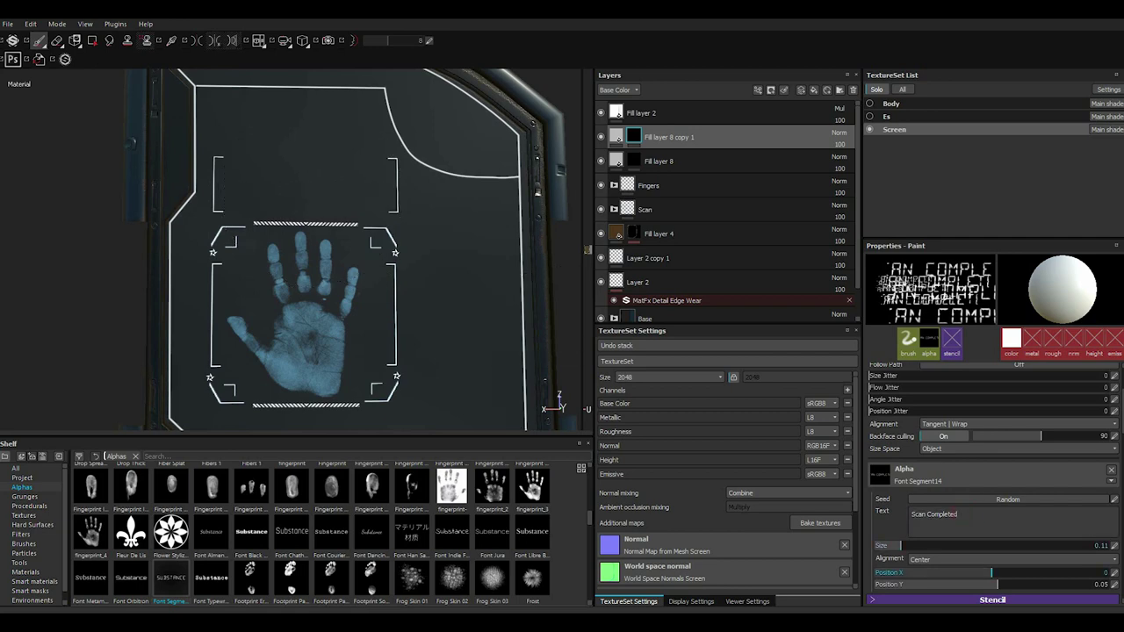
pyautogui.moveTo(991, 573)
pyautogui.mouseDown()
pyautogui.moveTo(944, 572)
pyautogui.moveTo(953, 585)
pyautogui.mouseUp()
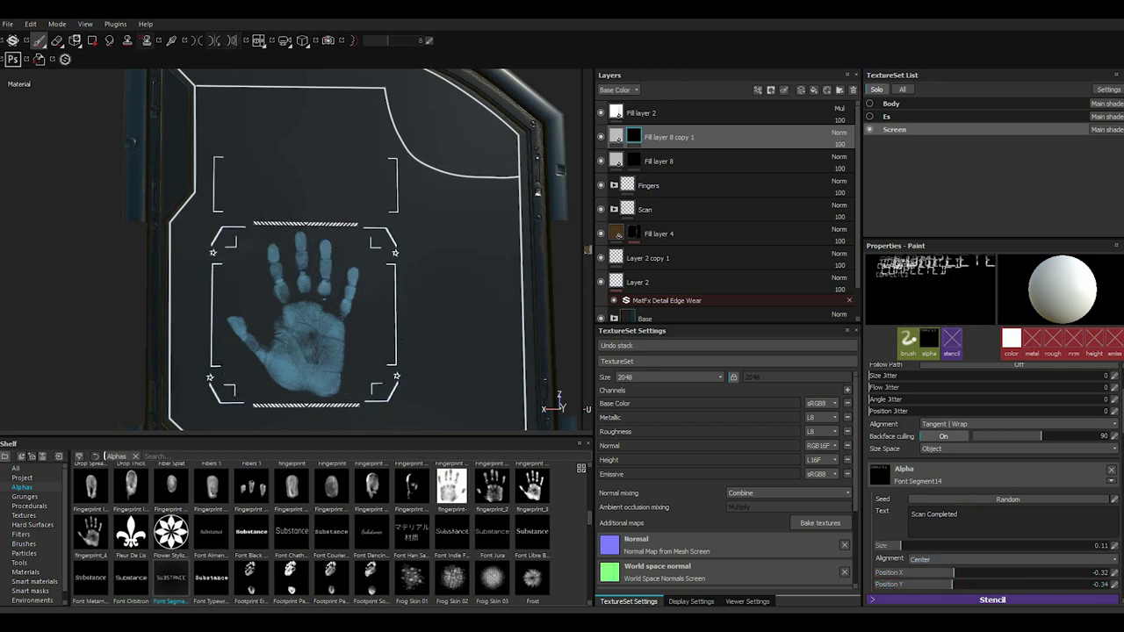
pyautogui.moveTo(901, 545); pyautogui.dragTo(892, 545)
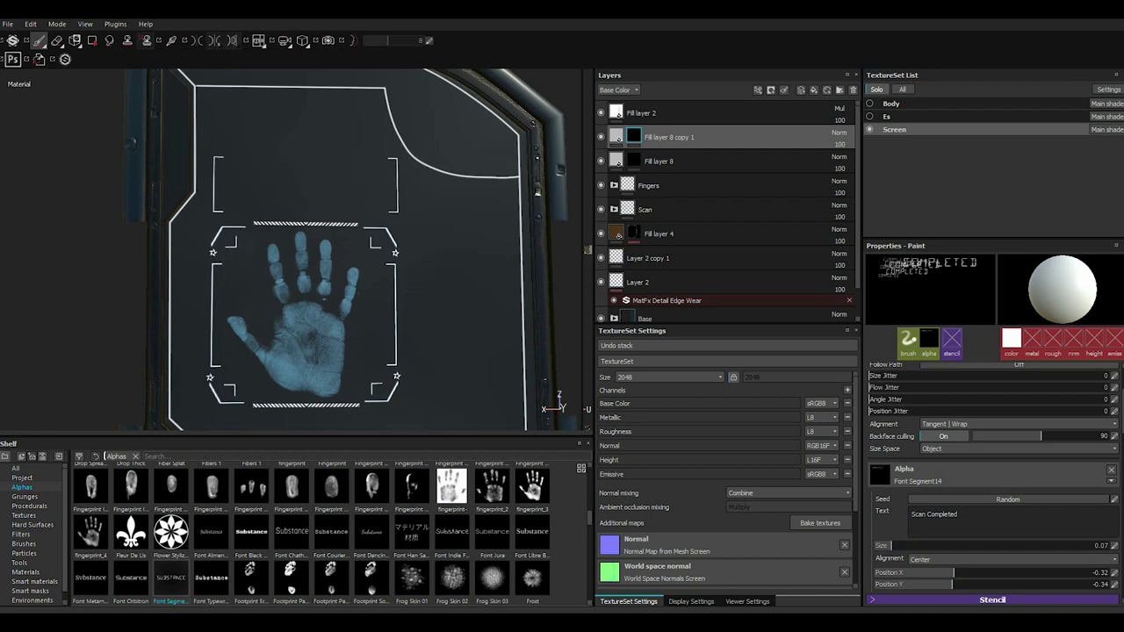
pyautogui.moveTo(954, 573); pyautogui.dragTo(986, 572)
pyautogui.moveTo(891, 546); pyautogui.dragTo(881, 546)
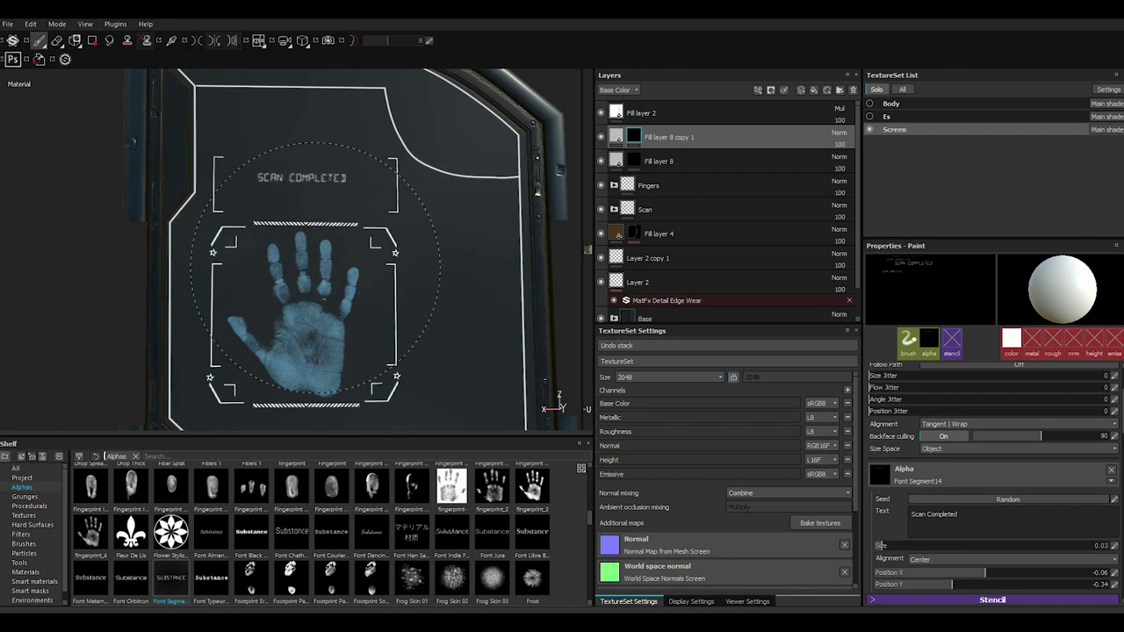
# - Enlarge the brush and move and resize the text stamp toward the panel top
pyautogui.press(']')
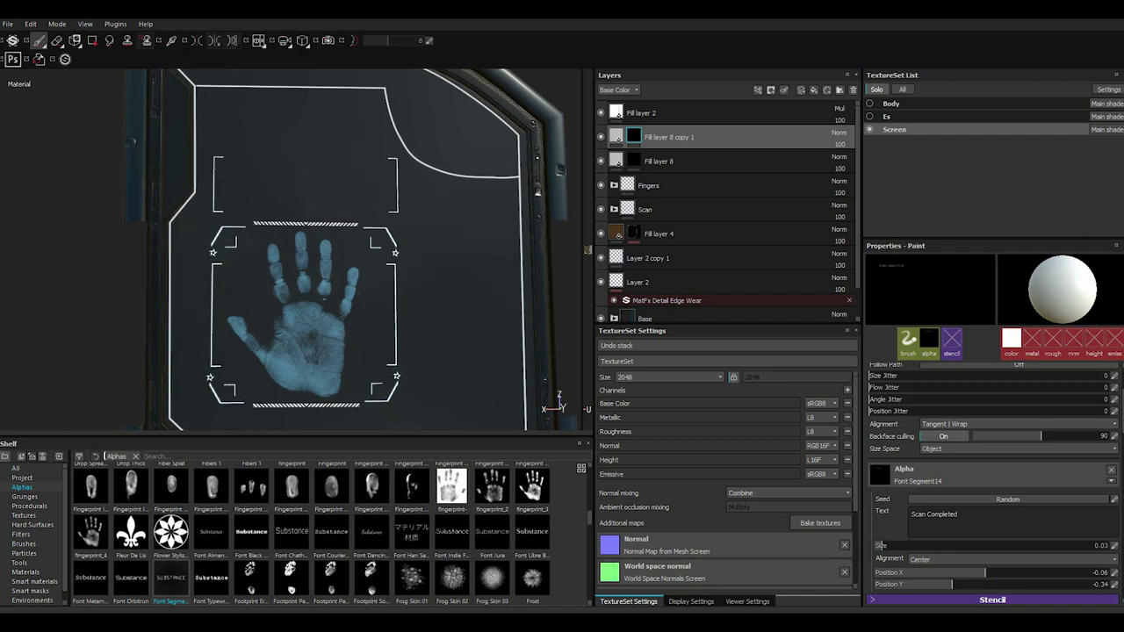
pyautogui.moveTo(985, 573); pyautogui.dragTo(960, 573)
pyautogui.moveTo(952, 584); pyautogui.dragTo(960, 584)
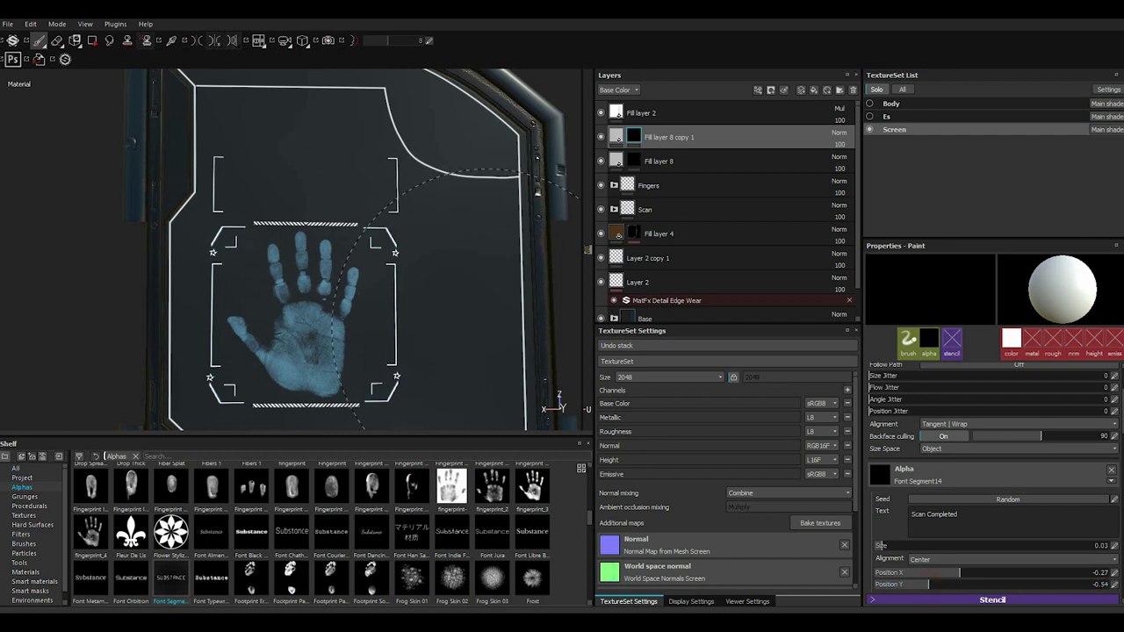
pyautogui.moveTo(927, 584)
pyautogui.mouseDown()
pyautogui.moveTo(1015, 583)
pyautogui.moveTo(999, 572)
pyautogui.moveTo(1010, 573)
pyautogui.mouseUp()
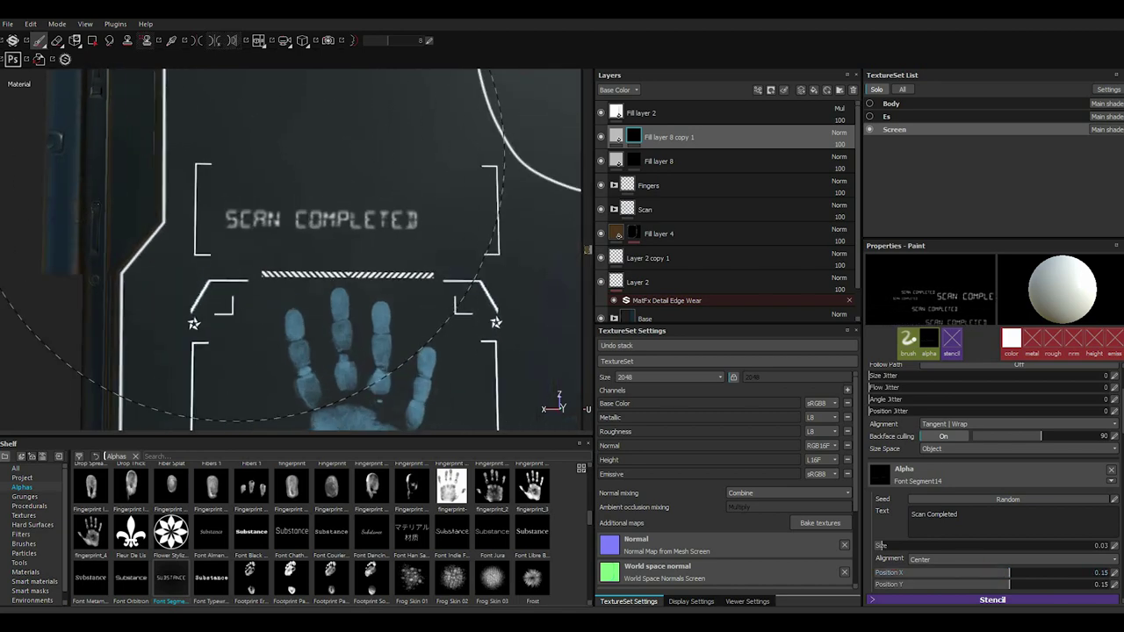
pyautogui.scroll(3, 241, 185)
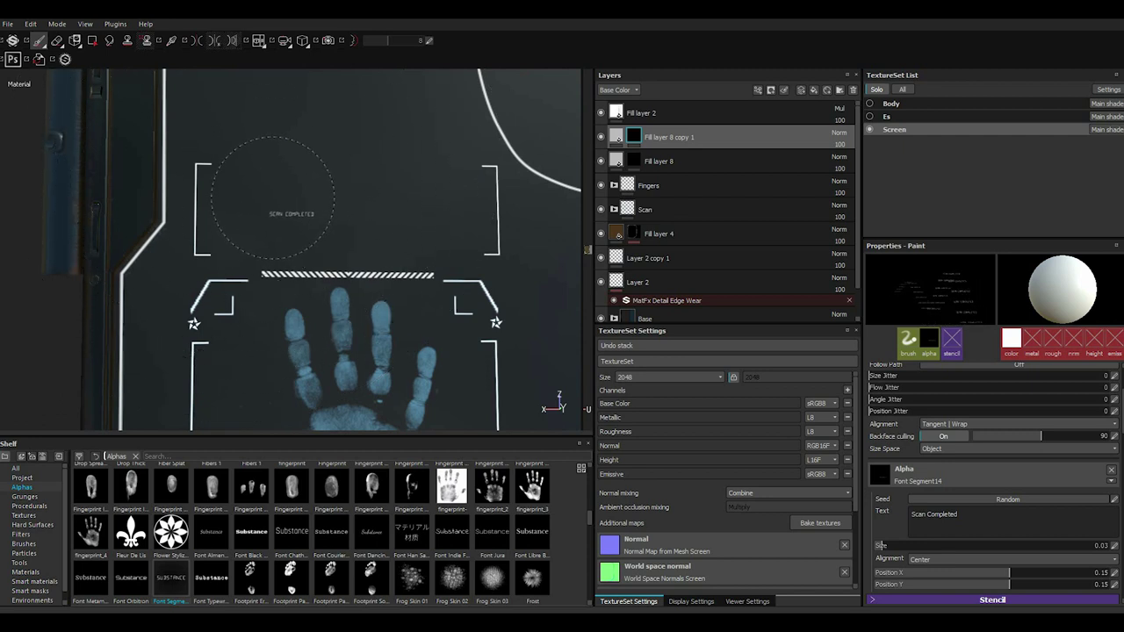
pyautogui.moveTo(881, 546); pyautogui.dragTo(905, 545)
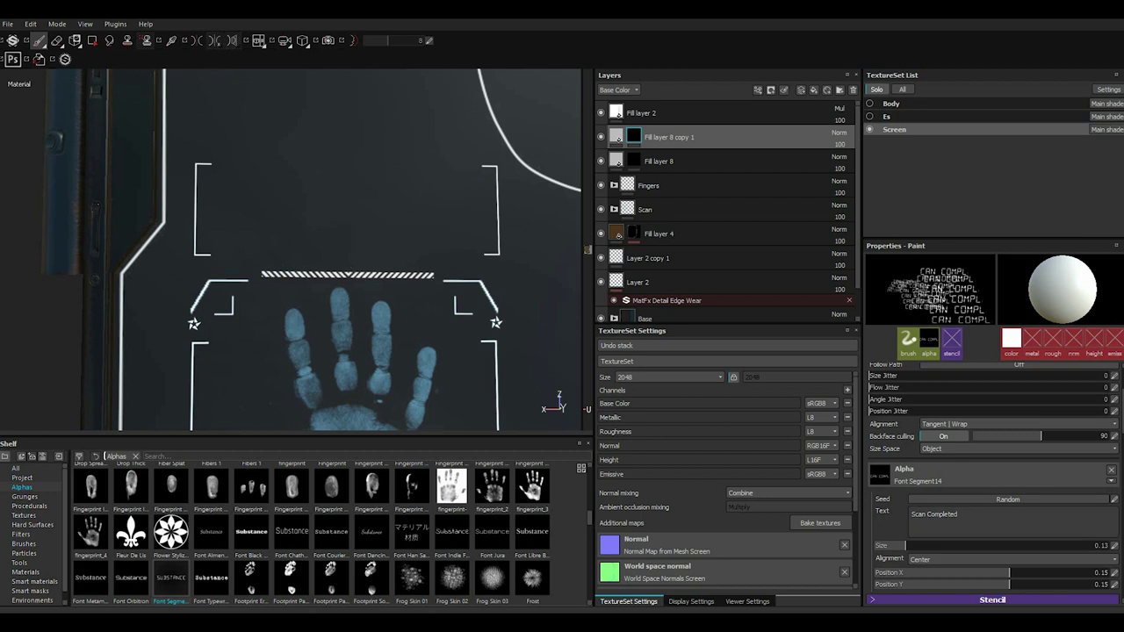
# - Change the brush text to 'Scan' and fine-tune the lettering size
pyautogui.tripleClick(964, 515)
pyautogui.write('Scan')
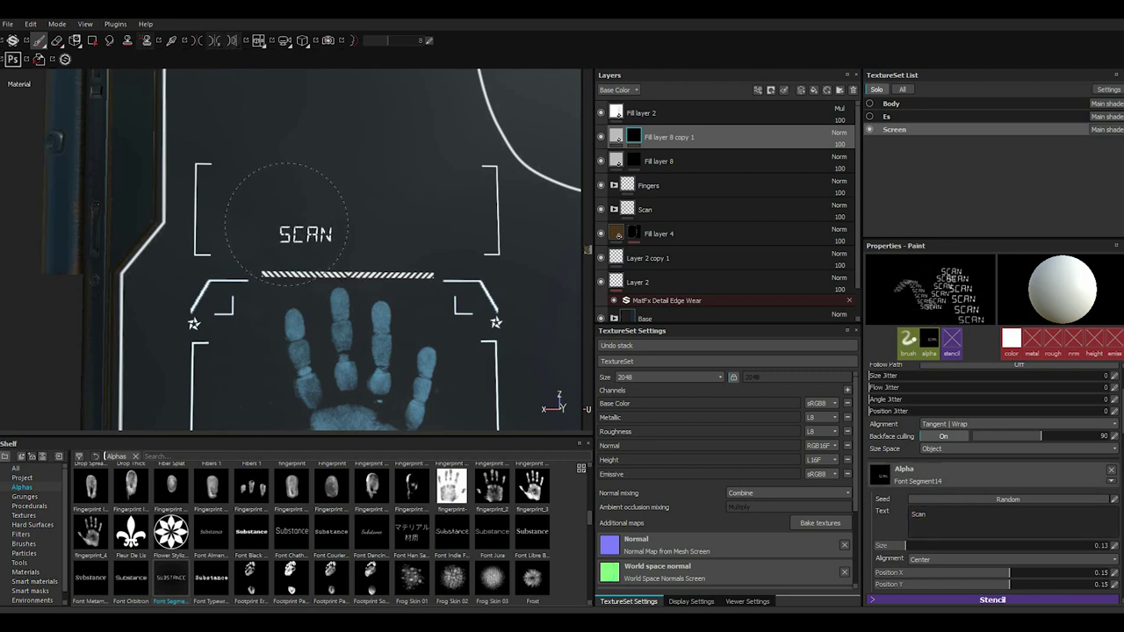
pyautogui.moveTo(905, 546); pyautogui.dragTo(898, 546)
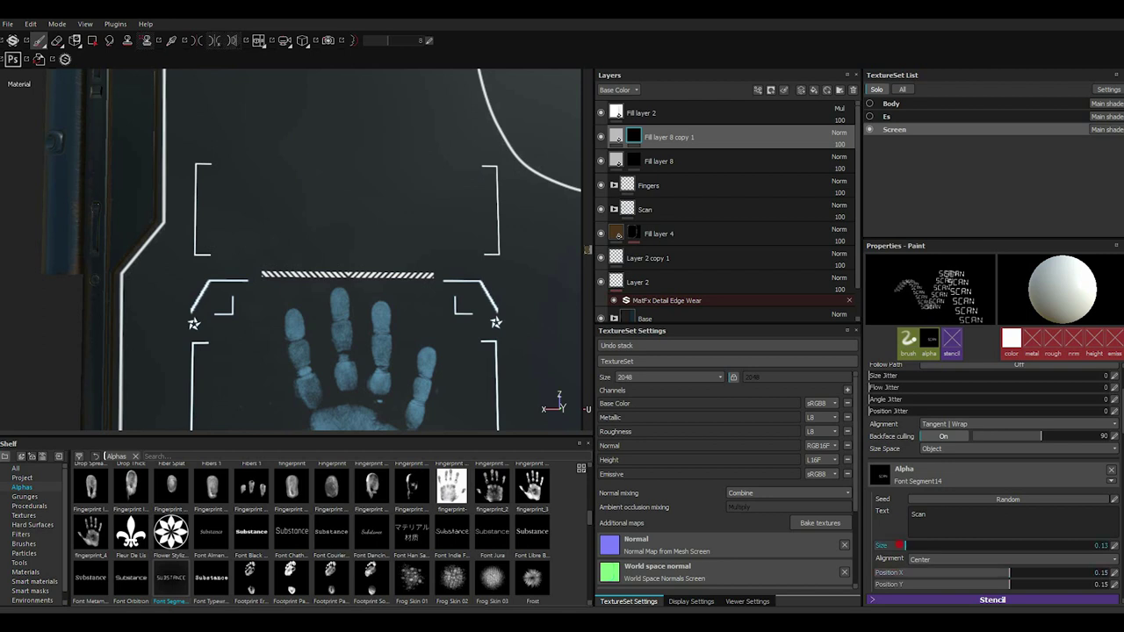
pyautogui.press(']')
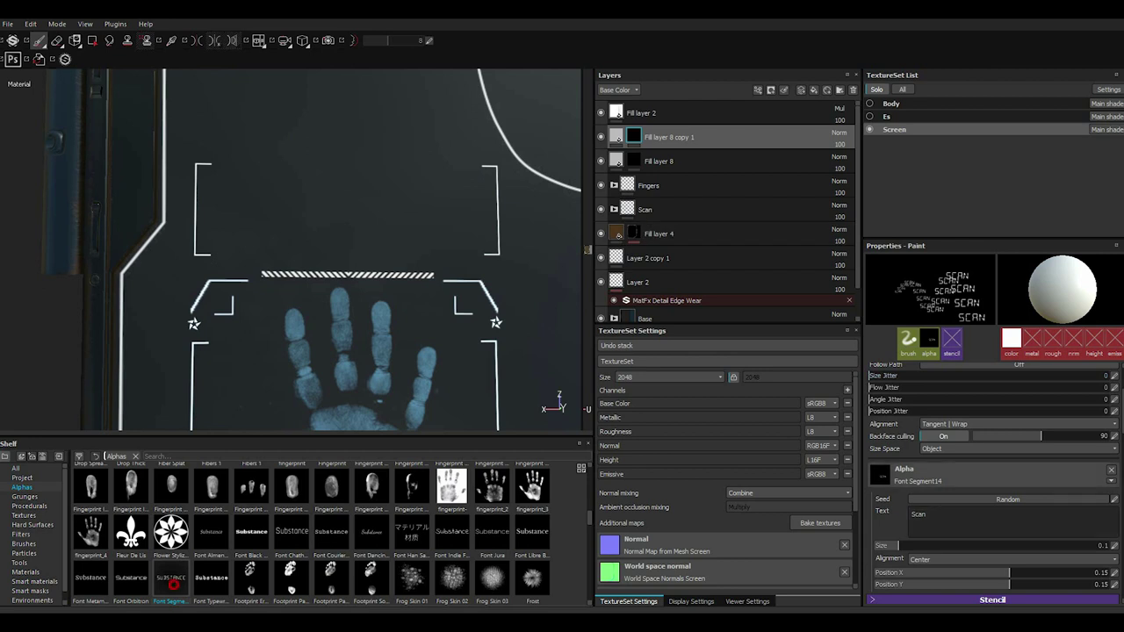
pyautogui.doubleClick(919, 514)
pyautogui.write('Scan')
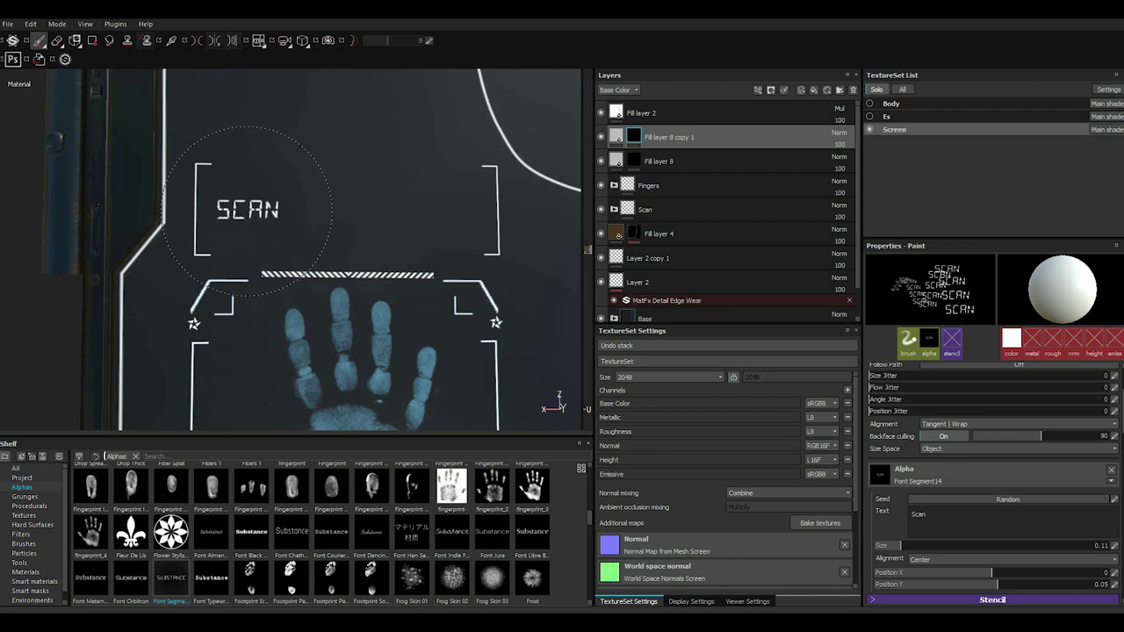
pyautogui.write('Substance')
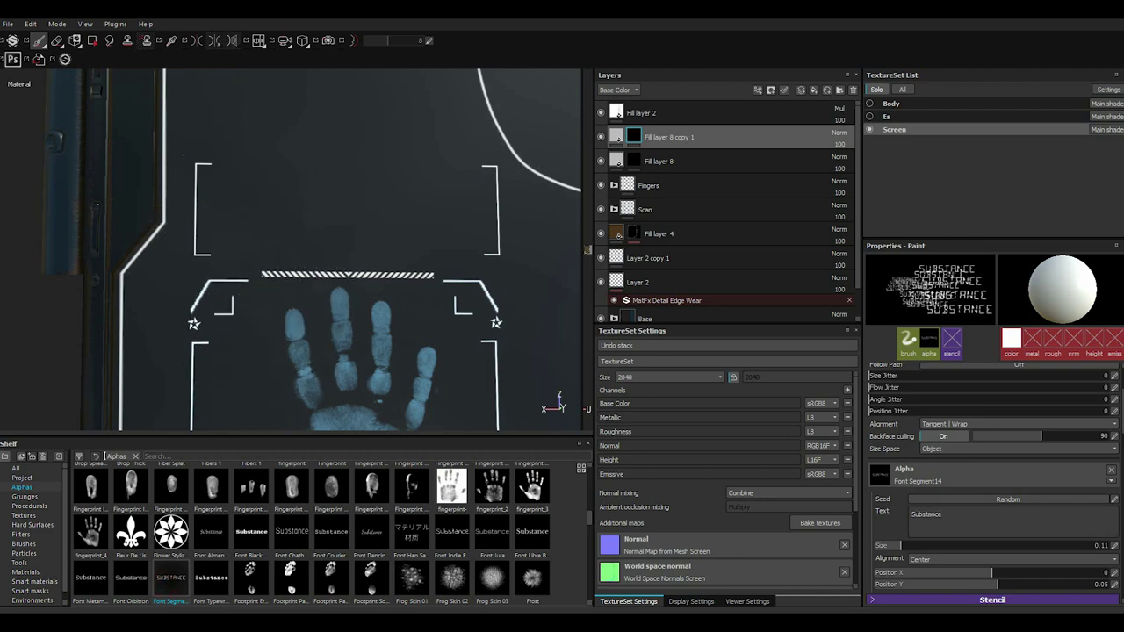
pyautogui.hotkey('ctrl', 'z')
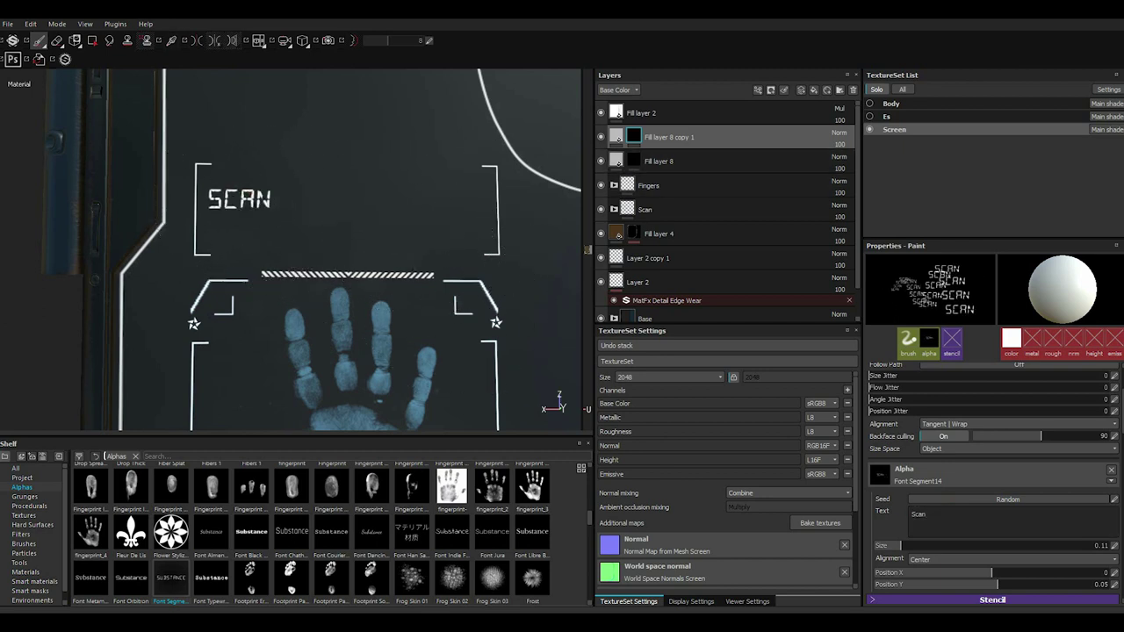
# - Inspect the fill layer's Base Color and Emissive colours, then return to the mask
pyautogui.click(616, 137)
pyautogui.click(894, 452)
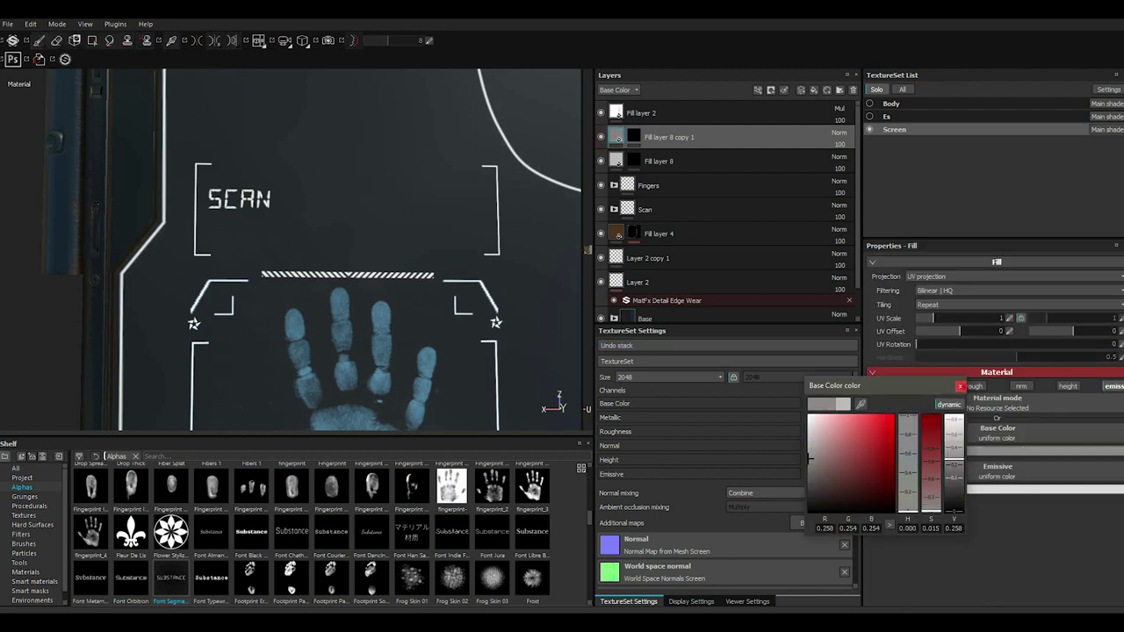
pyautogui.click(960, 386)
pyautogui.click(894, 490)
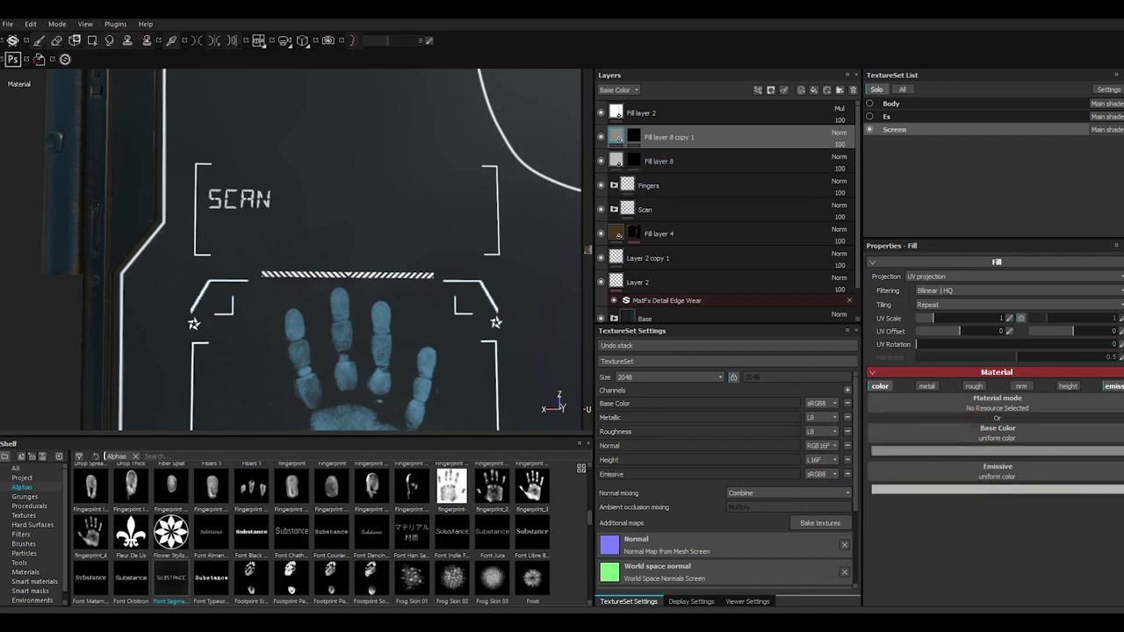
pyautogui.click(635, 137)
# - Enter 'Substance.' as the brush text
pyautogui.write('Substance')
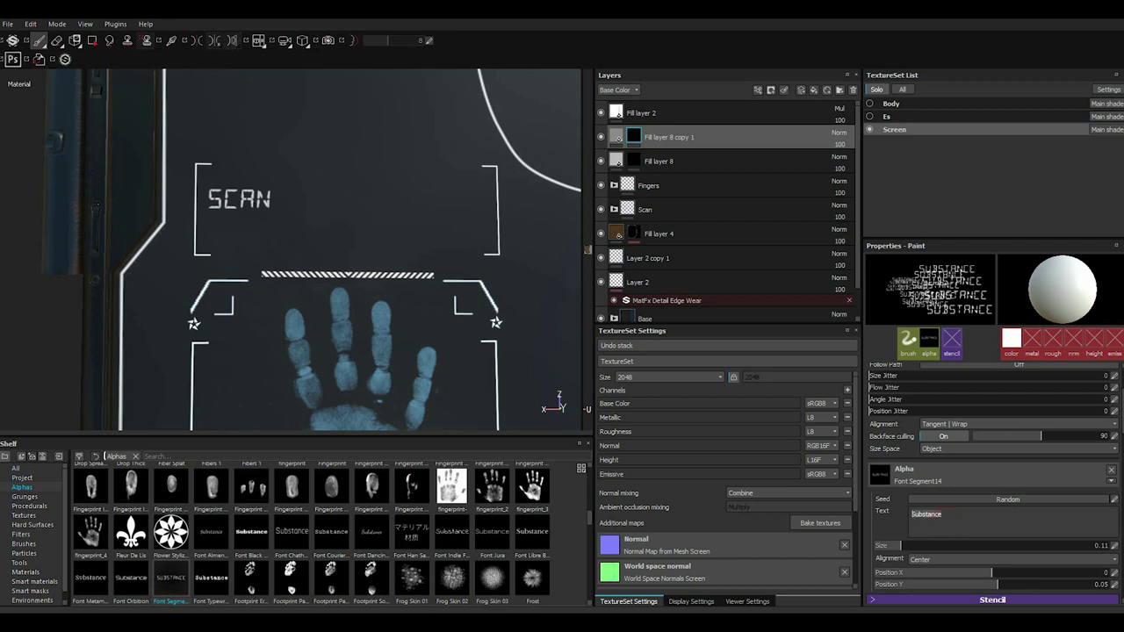
pyautogui.write('.')
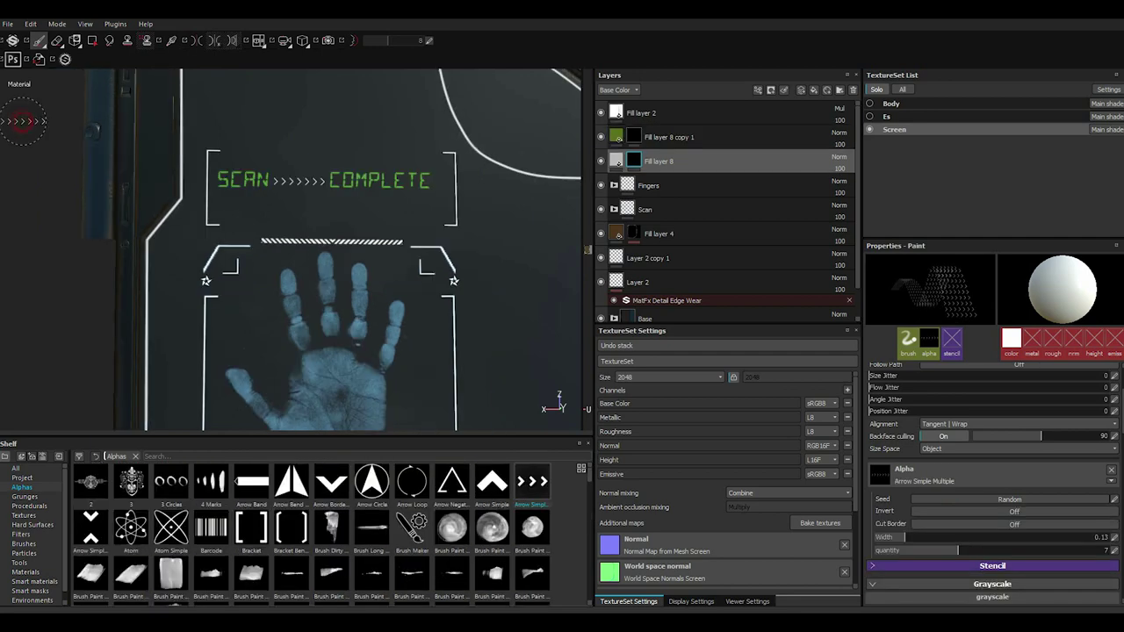
# - On Fill layer 8 copy 1, stamp a Line Stripes dash bar with Height 0.04 and Bend 0
pyautogui.click(634, 137)
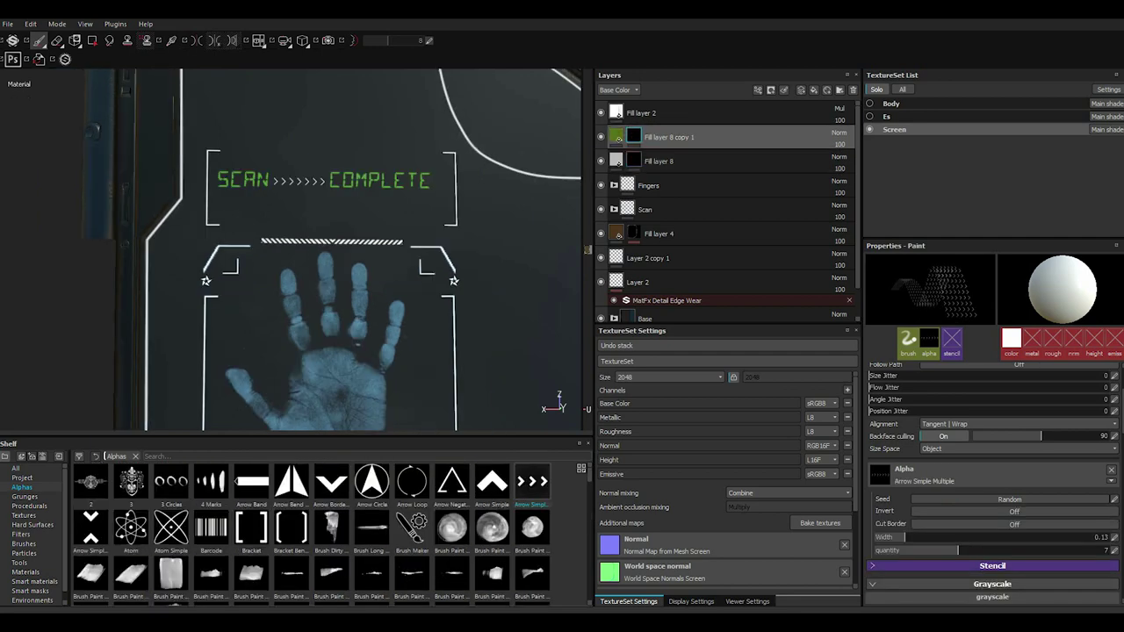
pyautogui.scroll(-5, 312, 532)
pyautogui.scroll(-5, 312, 531)
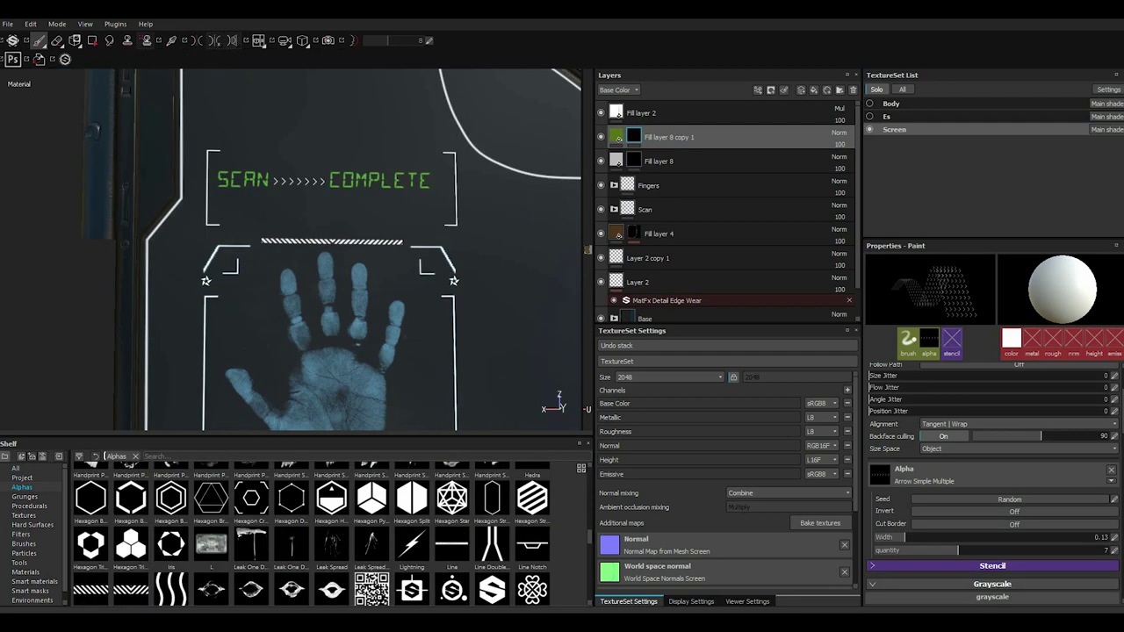
pyautogui.click(91, 587)
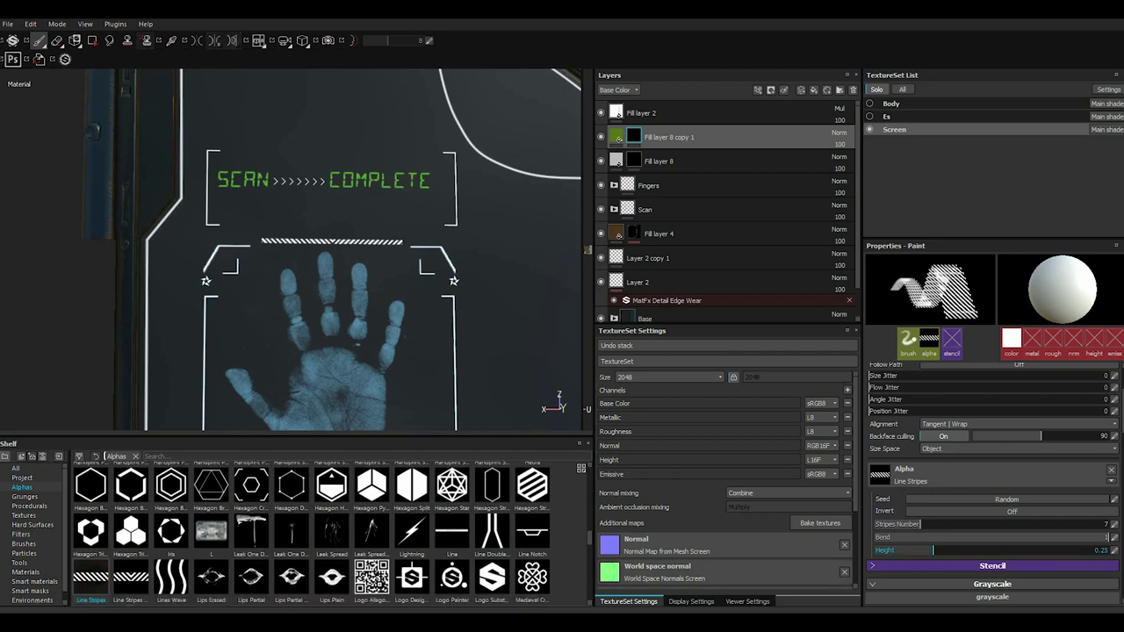
pyautogui.moveTo(933, 550)
pyautogui.mouseDown()
pyautogui.moveTo(878, 551)
pyautogui.moveTo(1063, 525)
pyautogui.mouseUp()
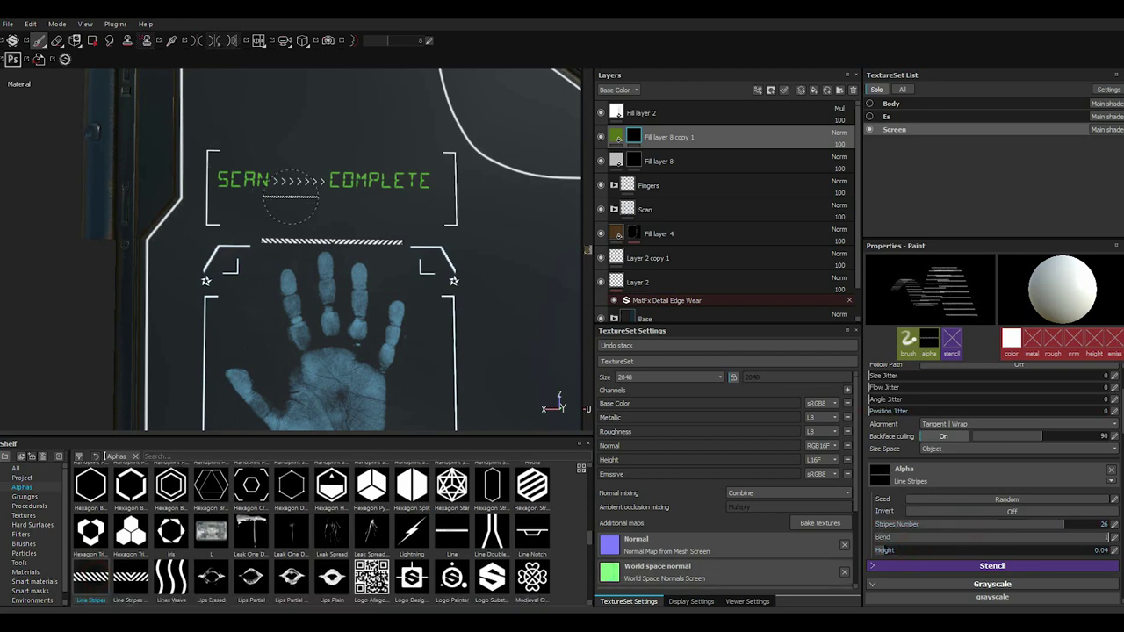
pyautogui.keyDown('ctrl'); pyautogui.moveTo(289, 198); pyautogui.dragTo(334, 204, button='right'); pyautogui.keyUp('ctrl')
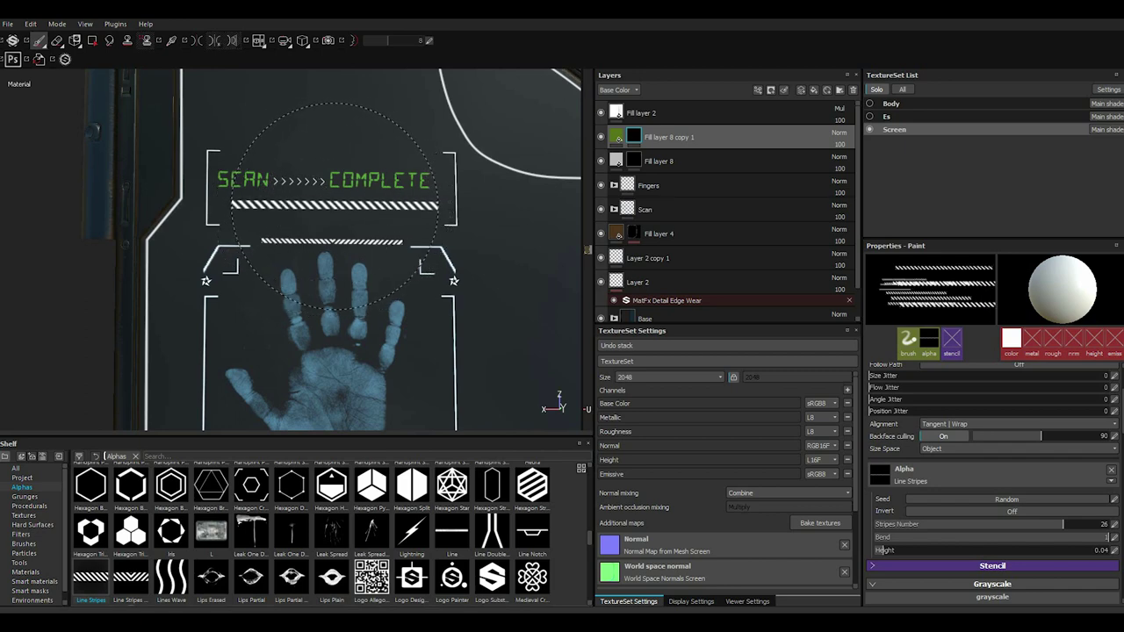
pyautogui.click(878, 537)
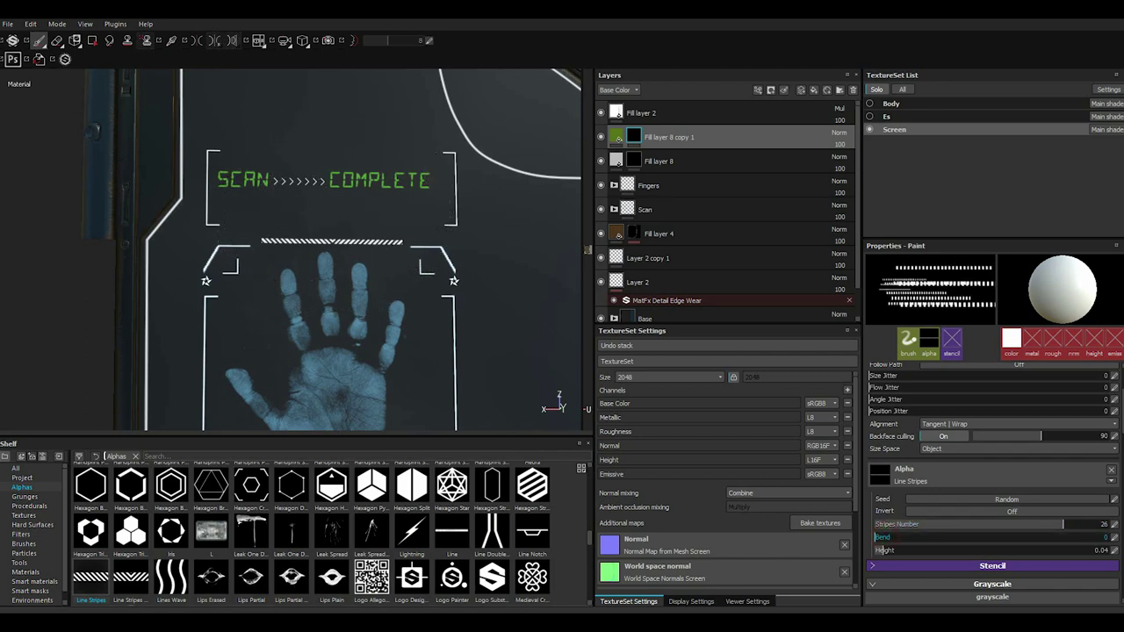
pyautogui.click(332, 218)
pyautogui.keyDown('ctrl'); pyautogui.moveTo(325, 209); pyautogui.dragTo(327, 204, button='right'); pyautogui.keyUp('ctrl')
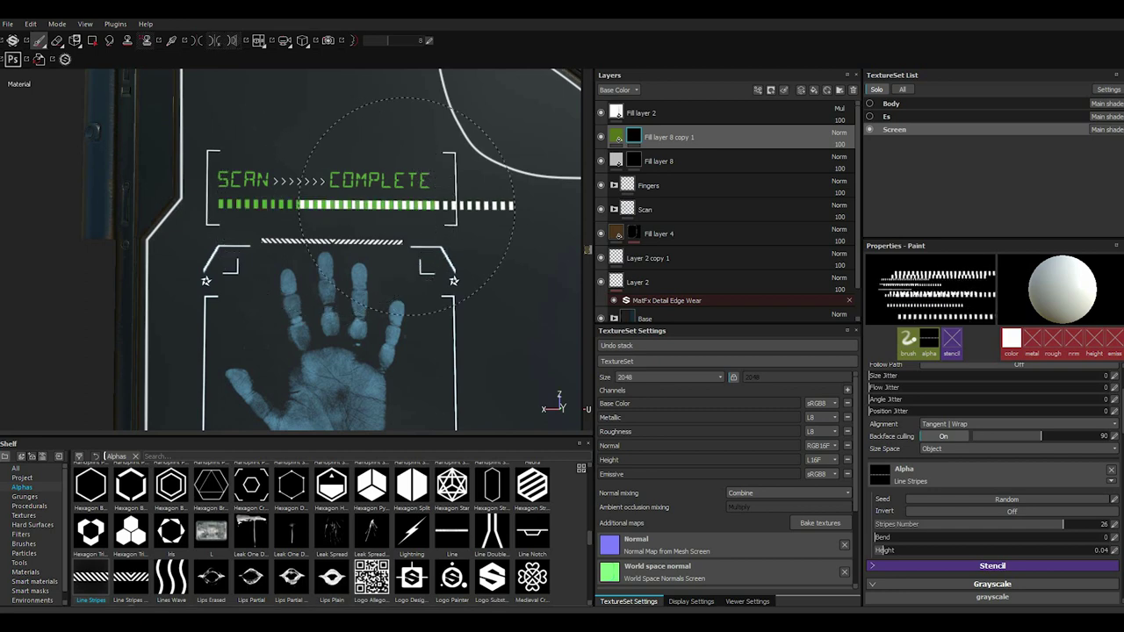
pyautogui.click(615, 133)
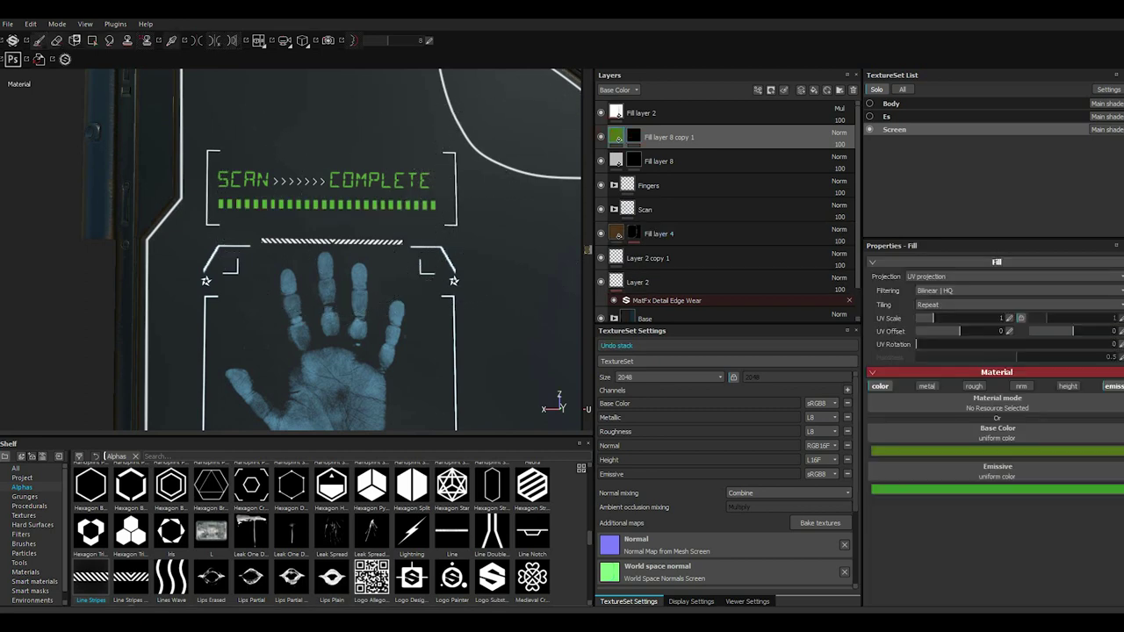
# - Adjust the current fill's emissive colour to a brighter green glow
pyautogui.click(997, 489)
pyautogui.click(875, 476)
pyautogui.moveTo(876, 476); pyautogui.dragTo(873, 477)
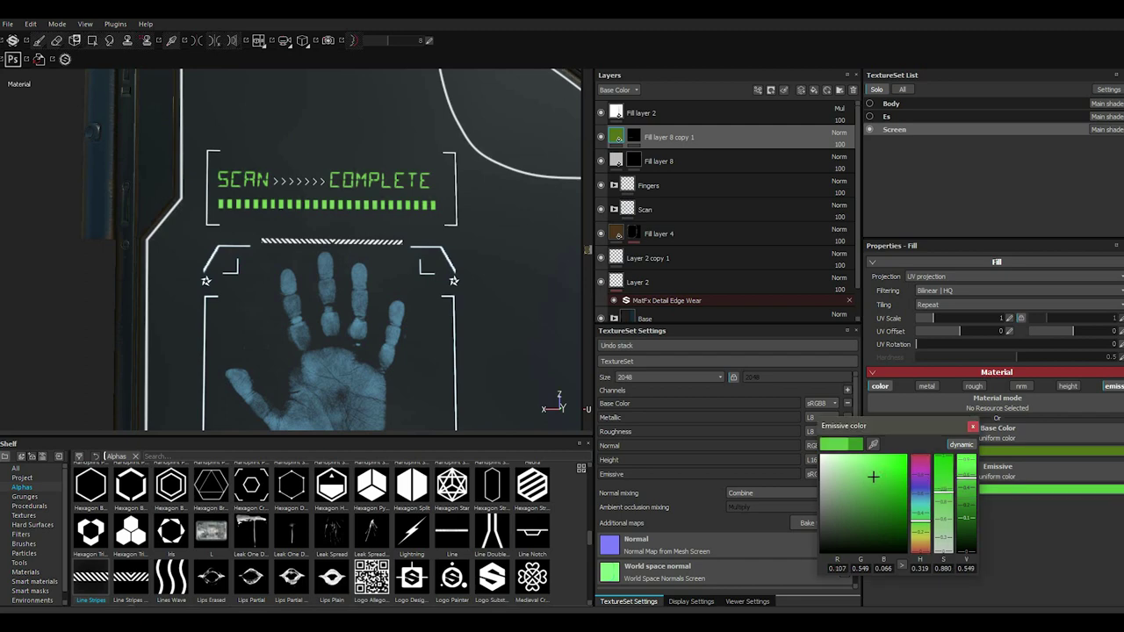
pyautogui.click(973, 427)
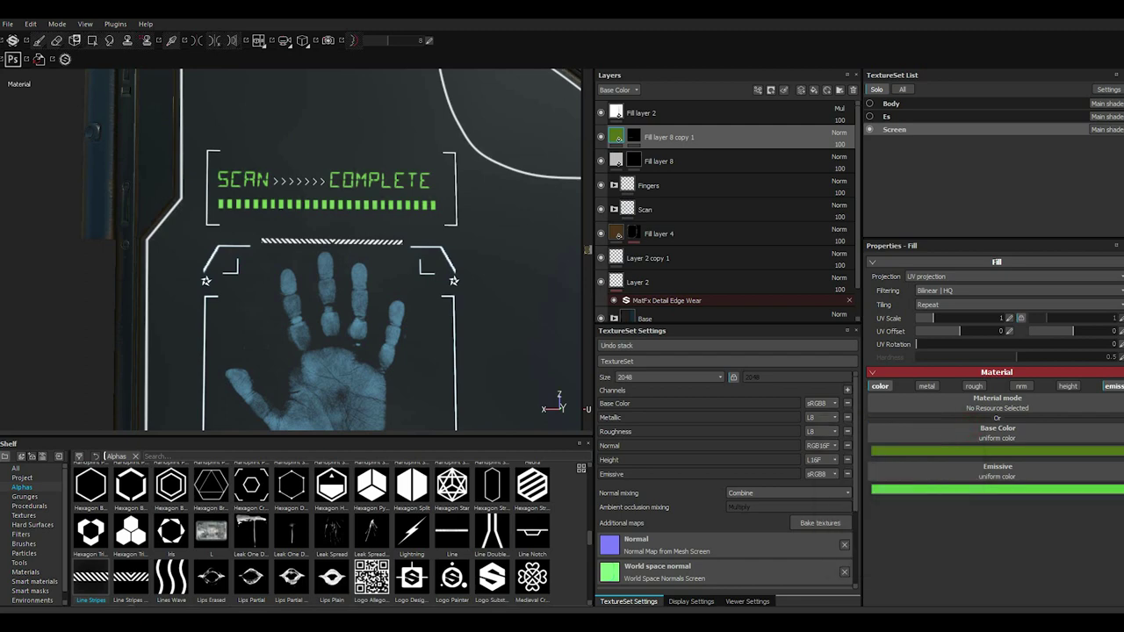
# - On Fill layer 8, check the base colour and set emissive to light grey (0.832)
pyautogui.click(617, 160)
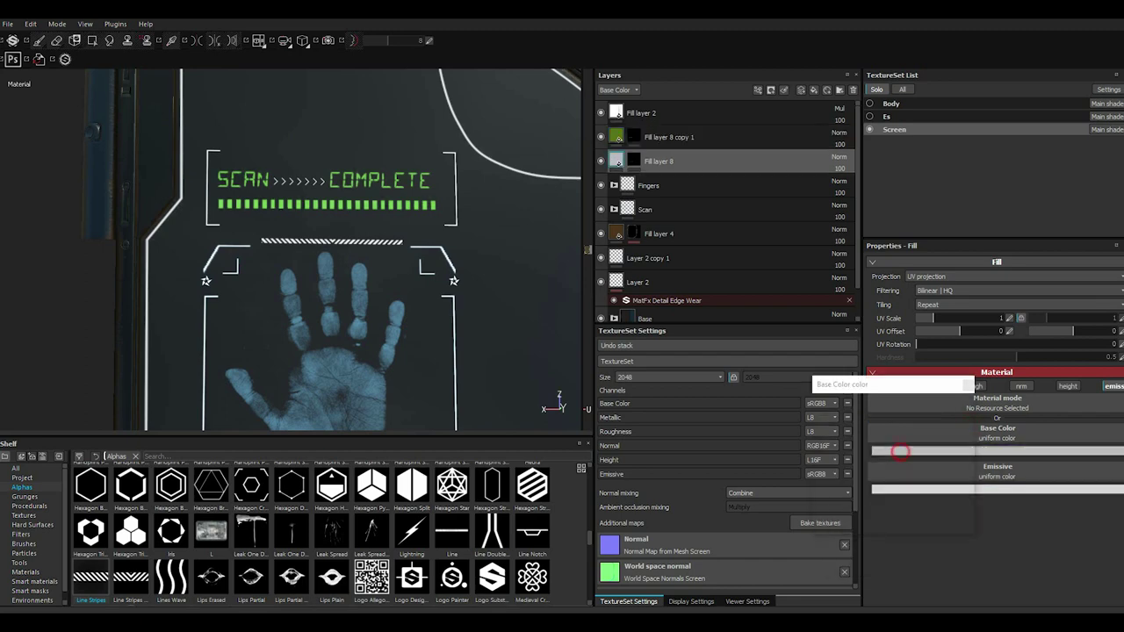
pyautogui.click(901, 451)
pyautogui.click(969, 386)
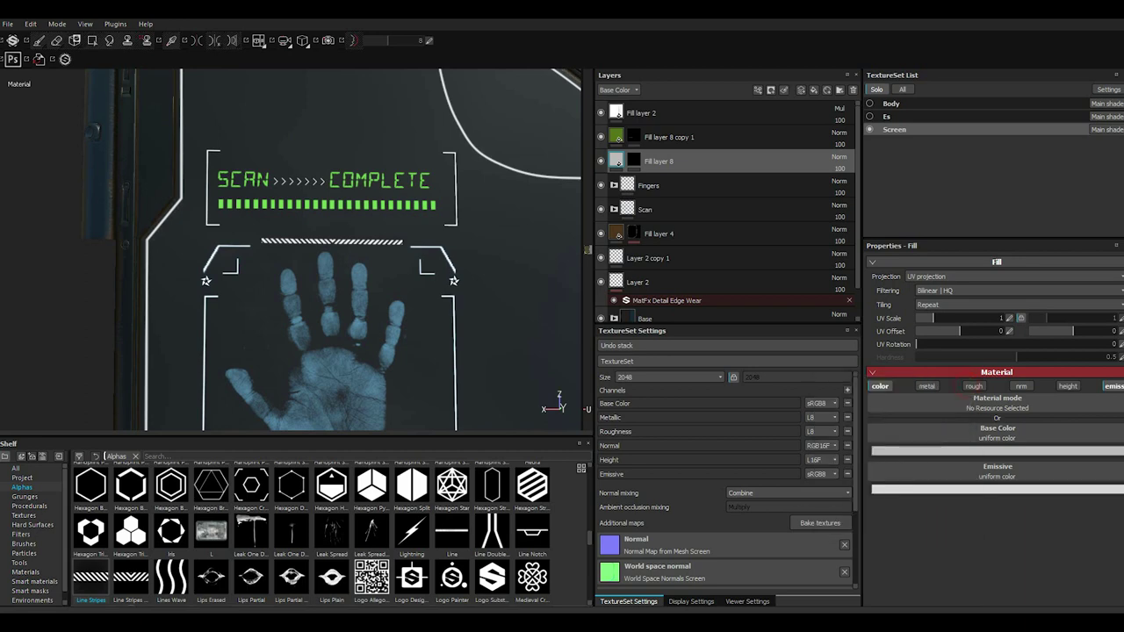
pyautogui.click(881, 489)
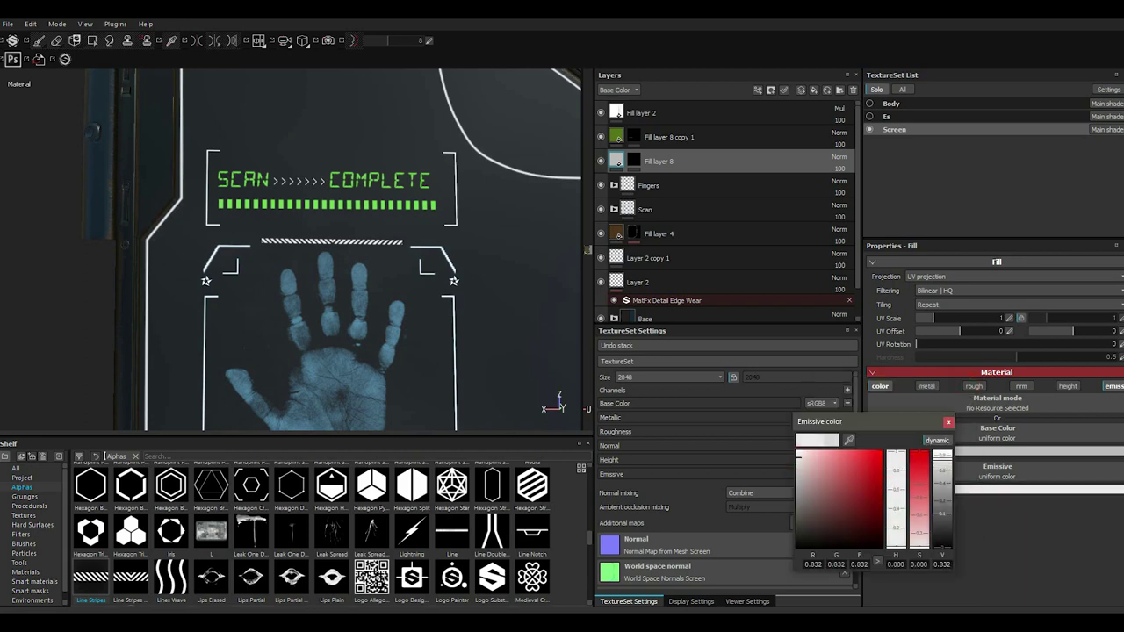
pyautogui.click(949, 422)
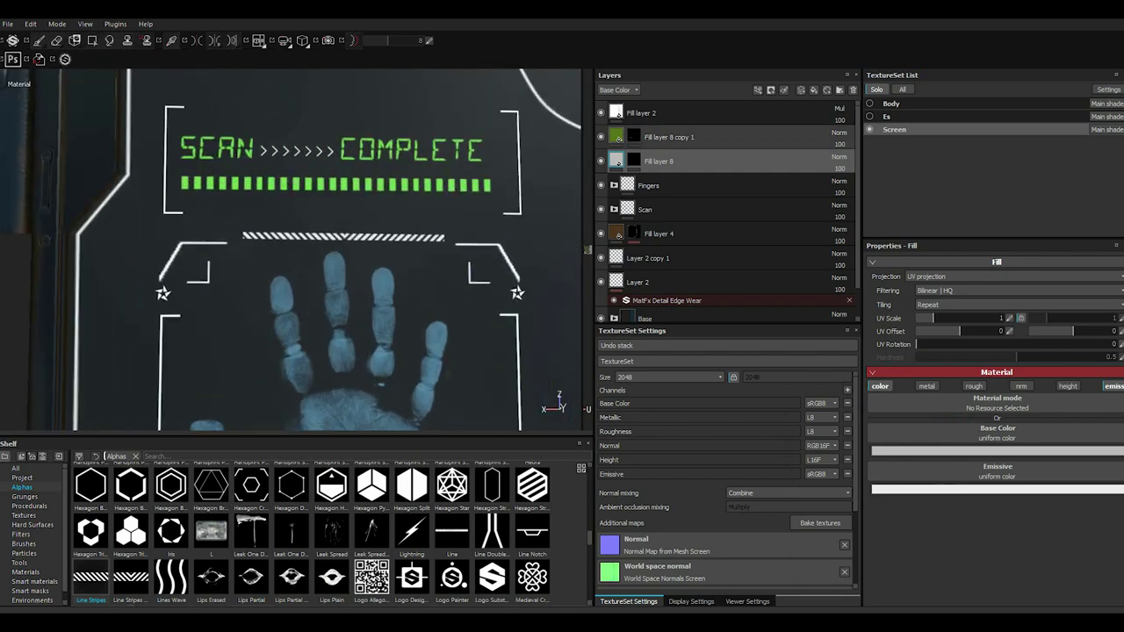
# - Select the green bar layer's mask, remove the stripe alpha and shrink the brush
pyautogui.click(633, 137)
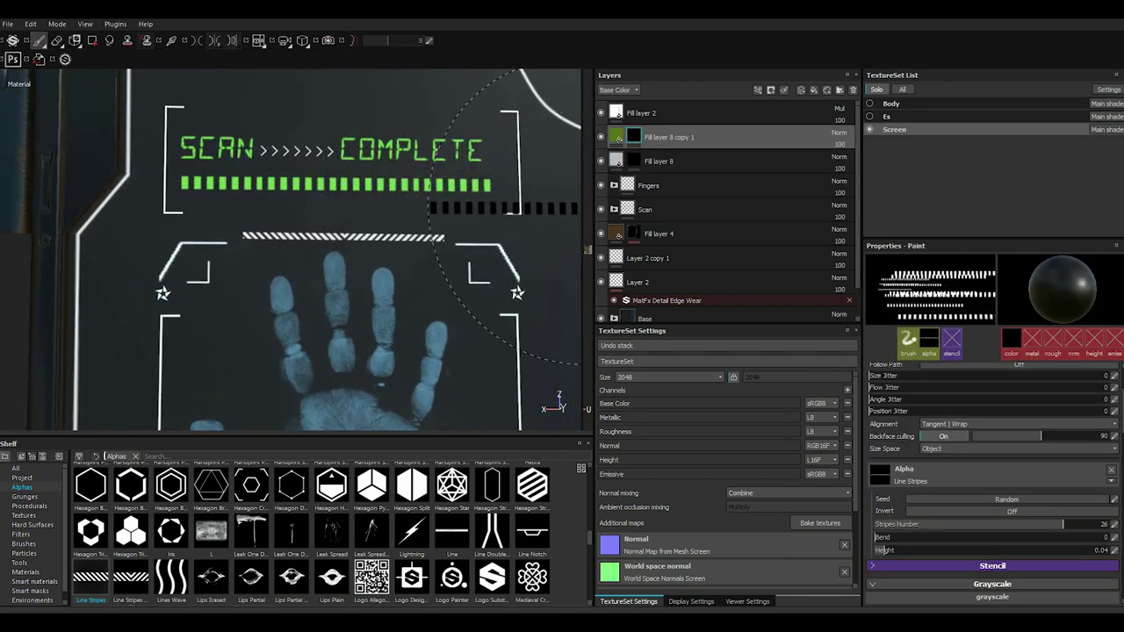
pyautogui.click(1112, 470)
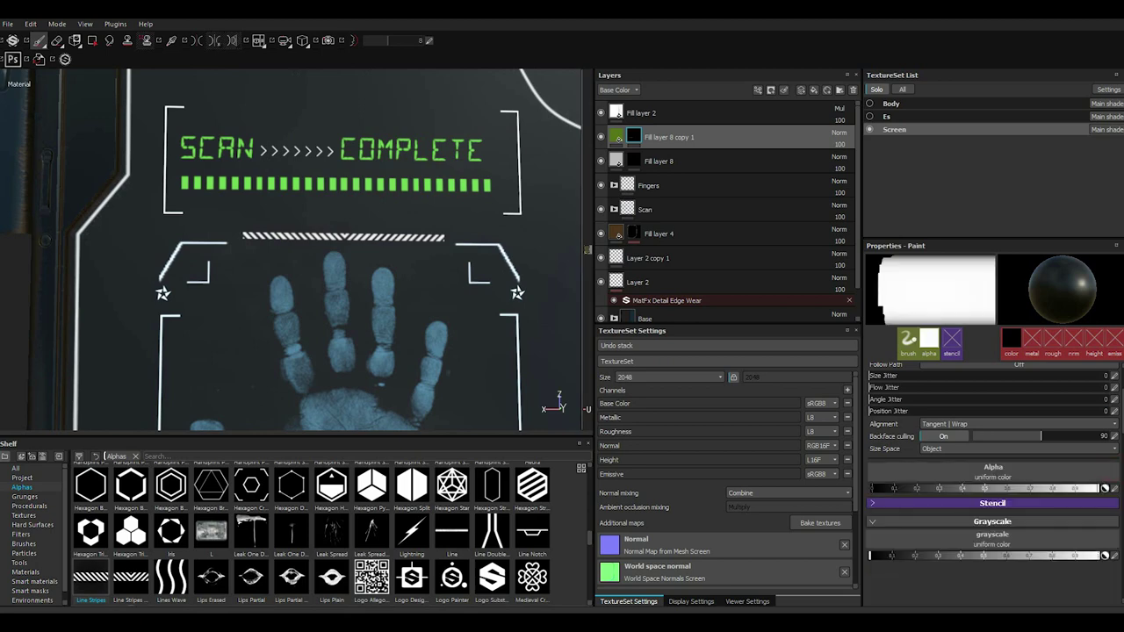
pyautogui.press('[')
pyautogui.press('[')
pyautogui.press('[')
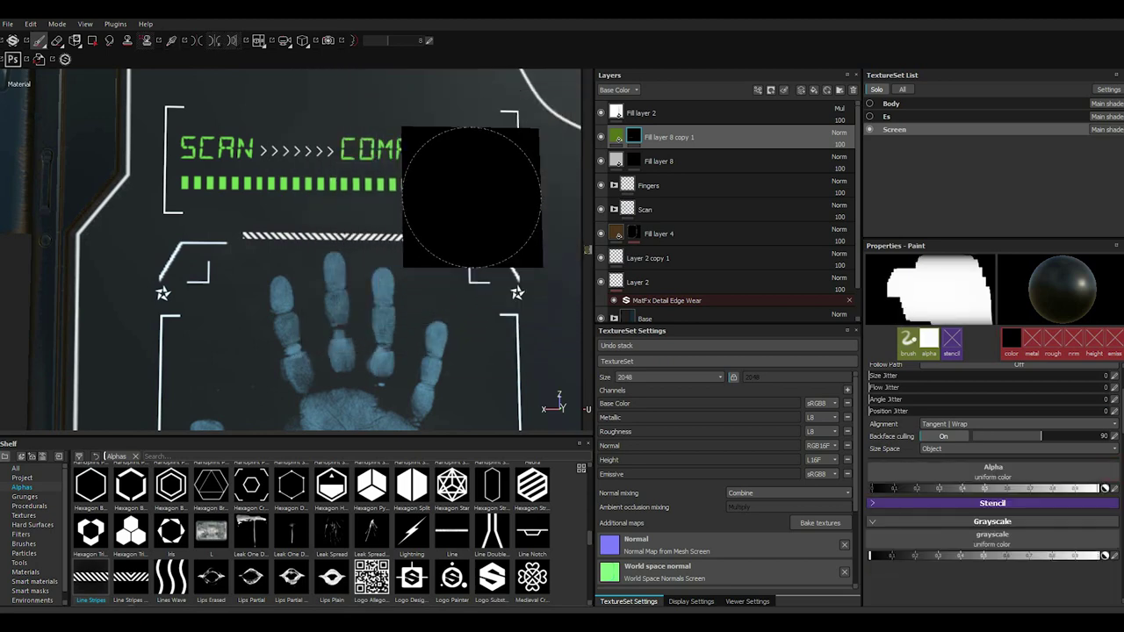
pyautogui.press('[')
pyautogui.press('[')
pyautogui.scroll(3, 493, 183)
pyautogui.press('[')
pyautogui.press('[')
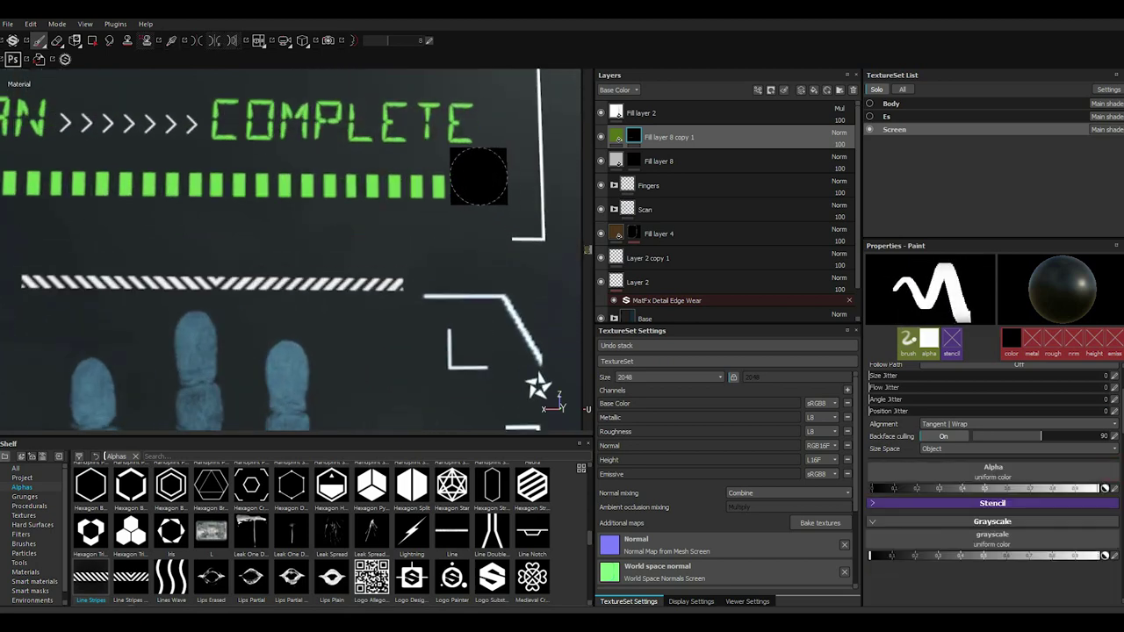
pyautogui.press('[')
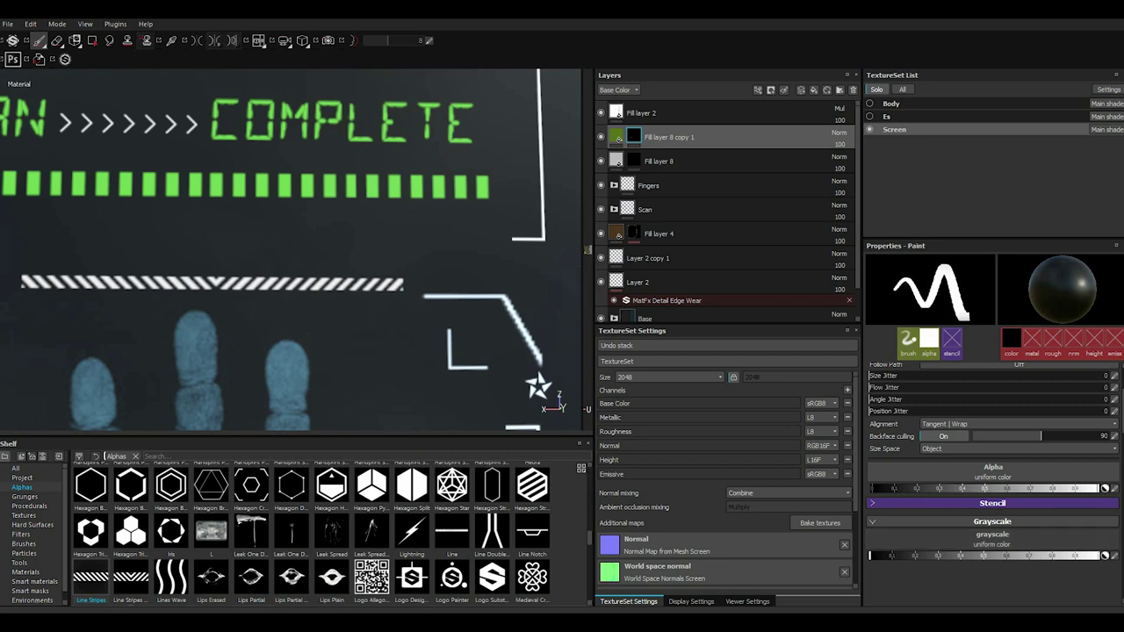
pyautogui.scroll(-5, 307, 527)
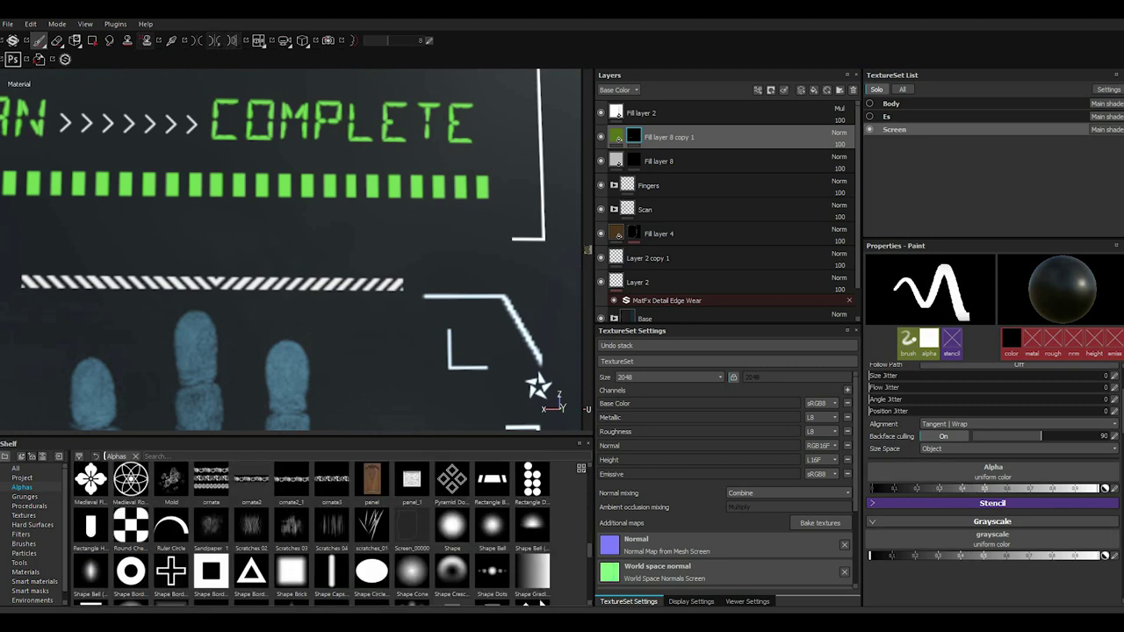
# - Switch to Shape Brick at 0.1 hardness and dab out the green bar's right end
pyautogui.click(291, 575)
pyautogui.moveTo(993, 498); pyautogui.dragTo(896, 498)
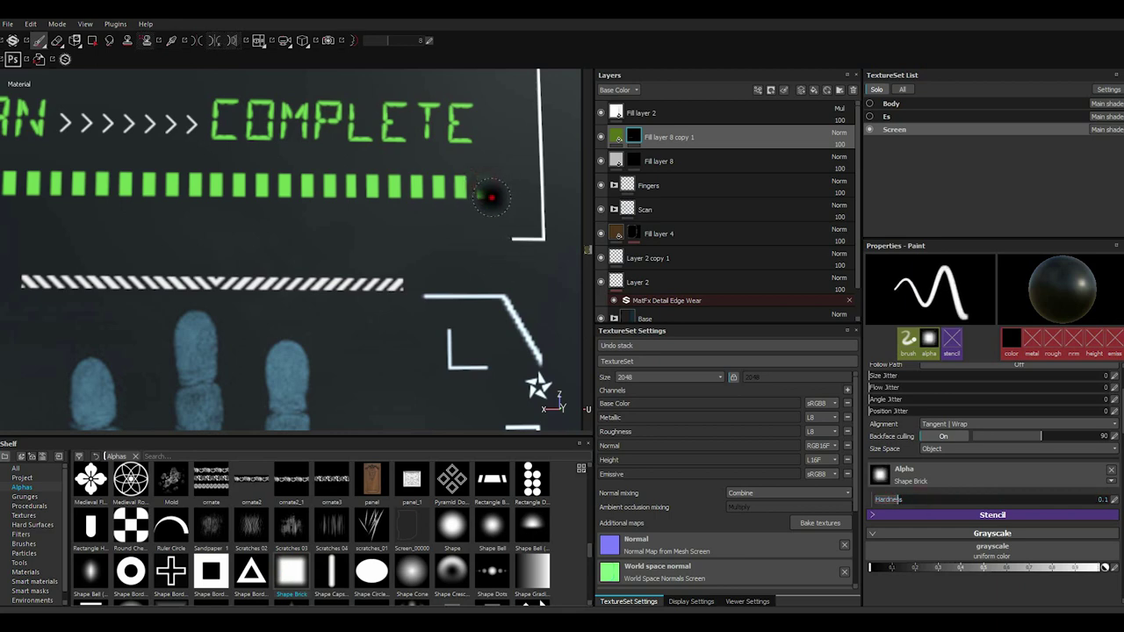
pyautogui.moveTo(485, 184); pyautogui.dragTo(480, 187)
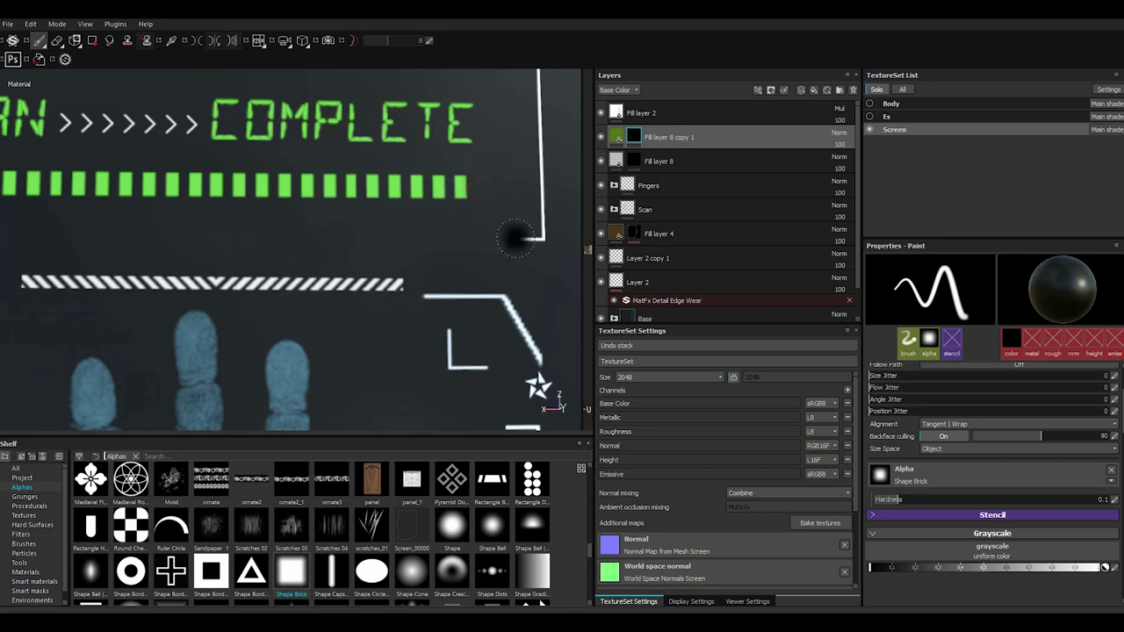
pyautogui.scroll(-5, 422, 241)
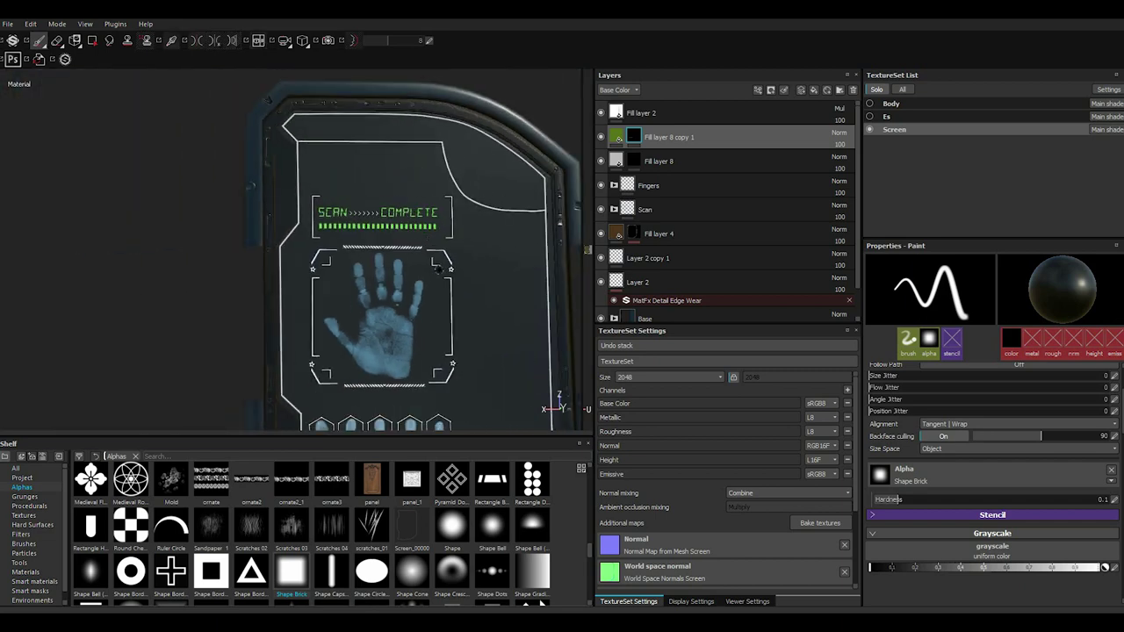
pyautogui.keyDown('alt'); pyautogui.moveTo(413, 245); pyautogui.dragTo(292, 238); pyautogui.keyUp('alt')
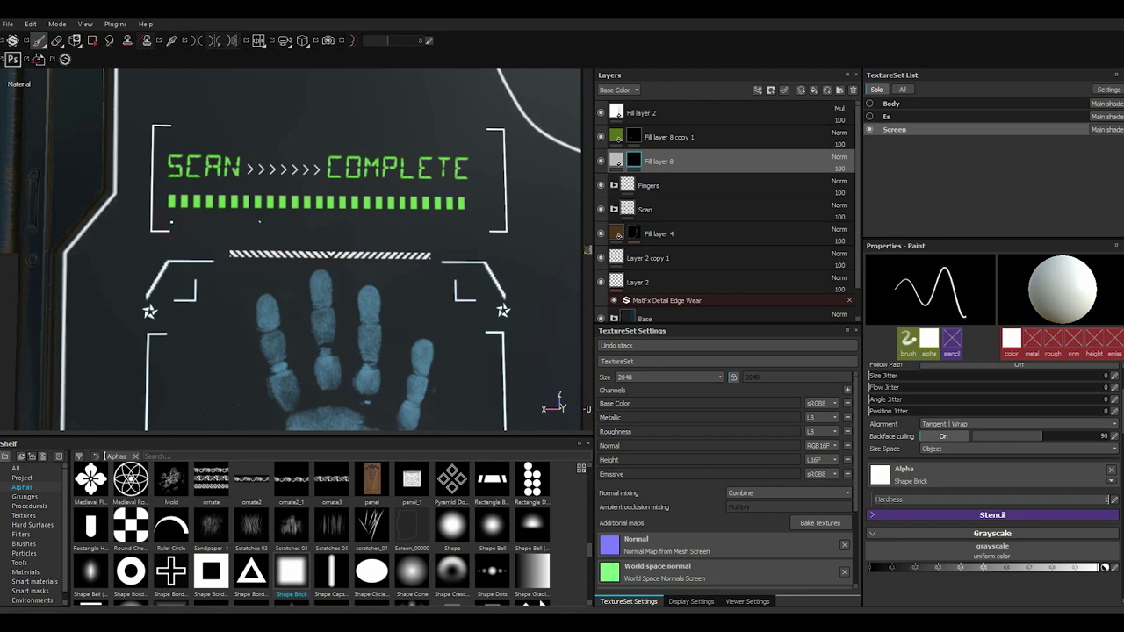
# - Paint straight white lines across the readout box and two vertical connectors down to the frame
pyautogui.press('shift')
pyautogui.keyDown('shift'); pyautogui.click(486, 224); pyautogui.keyUp('shift')
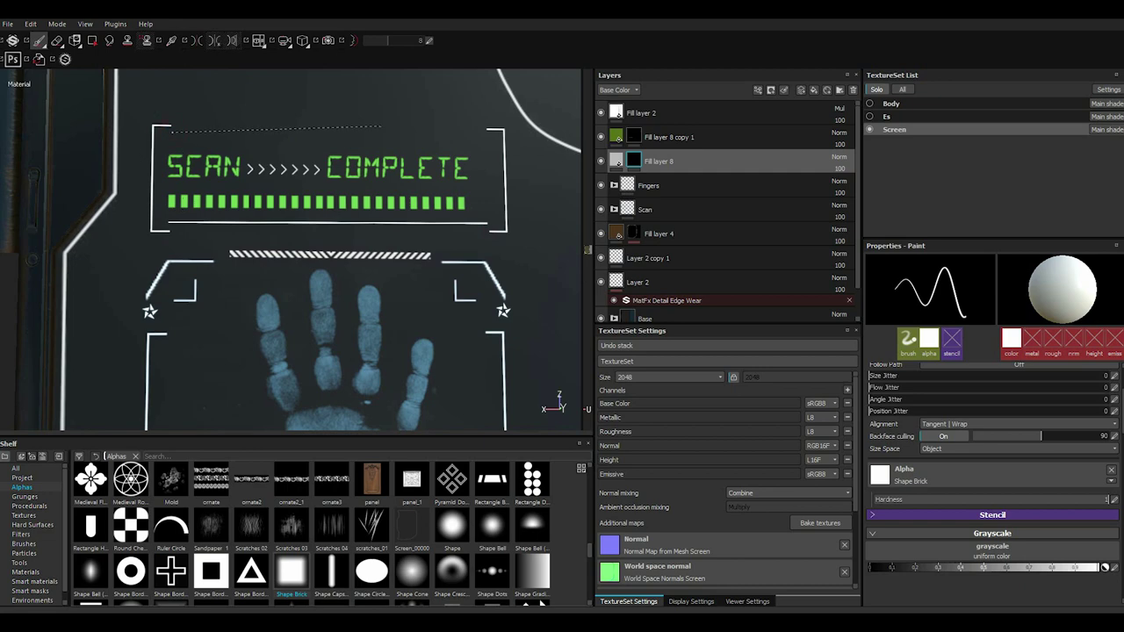
pyautogui.keyDown('shift'); pyautogui.click(487, 137); pyautogui.keyUp('shift')
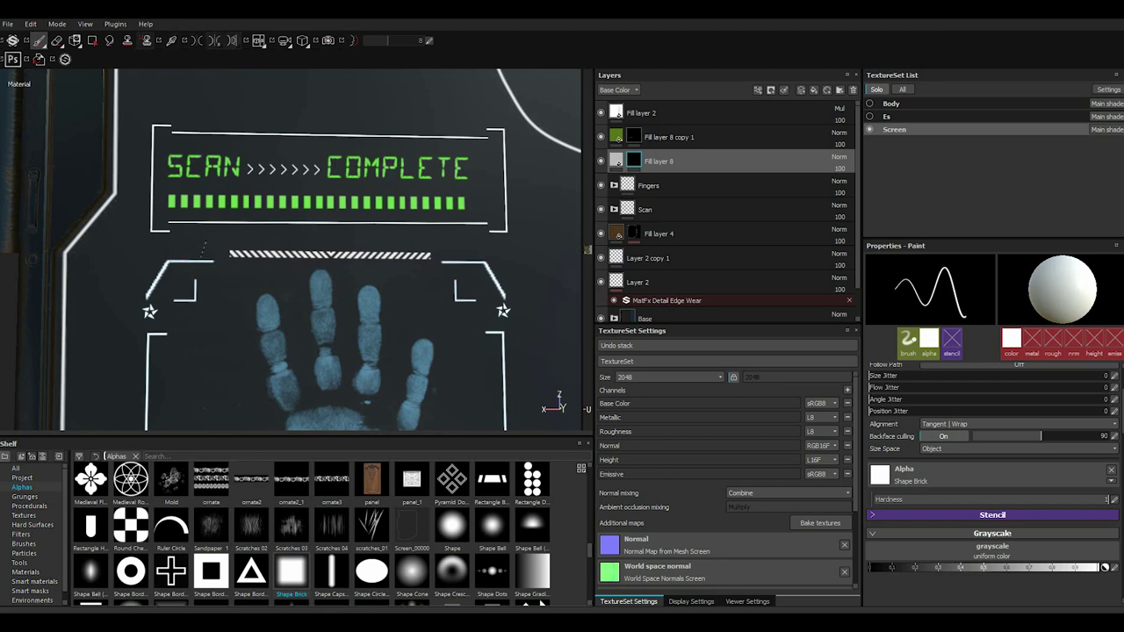
pyautogui.press('shift')
pyautogui.keyDown('shift'); pyautogui.click(200, 260); pyautogui.keyUp('shift')
pyautogui.press('shift')
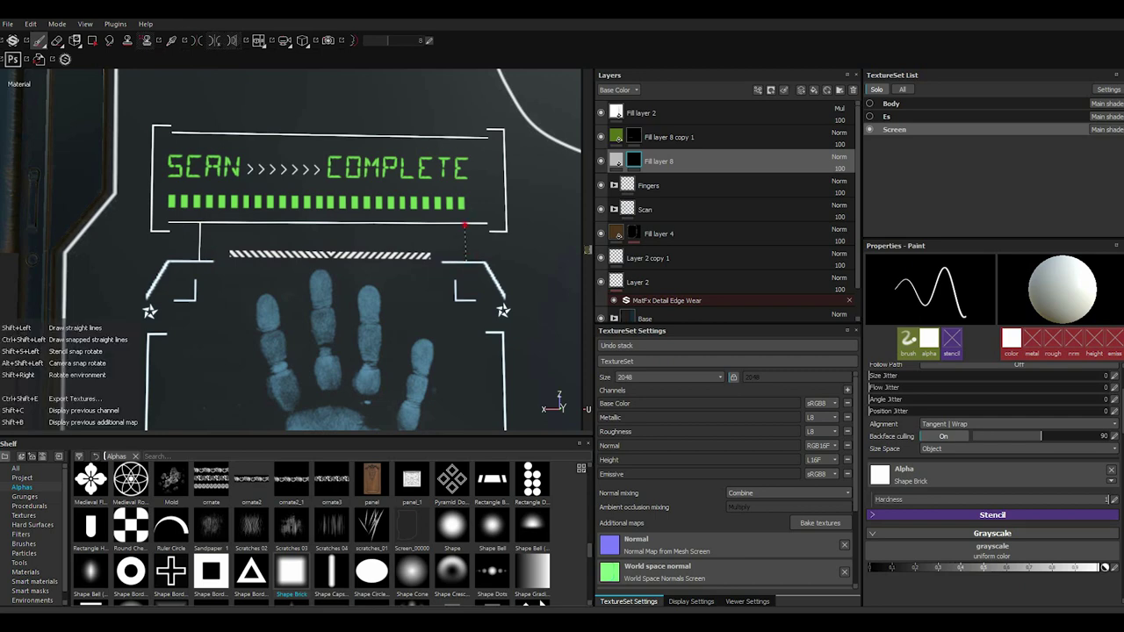
pyautogui.keyDown('shift'); pyautogui.click(465, 260); pyautogui.keyUp('shift')
pyautogui.scroll(-3, 465, 260)
# - Orbit the view to see the whole screen panel front-on
pyautogui.scroll(-1, 465, 260)
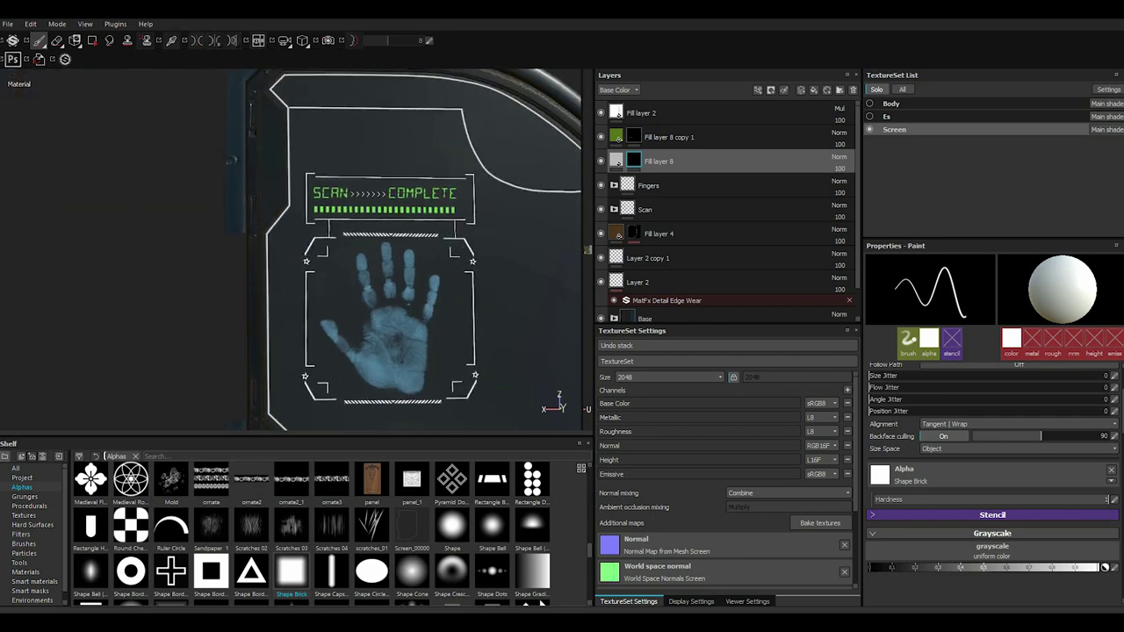
pyautogui.keyDown('alt'); pyautogui.moveTo(404, 263); pyautogui.dragTo(387, 244); pyautogui.keyUp('alt')
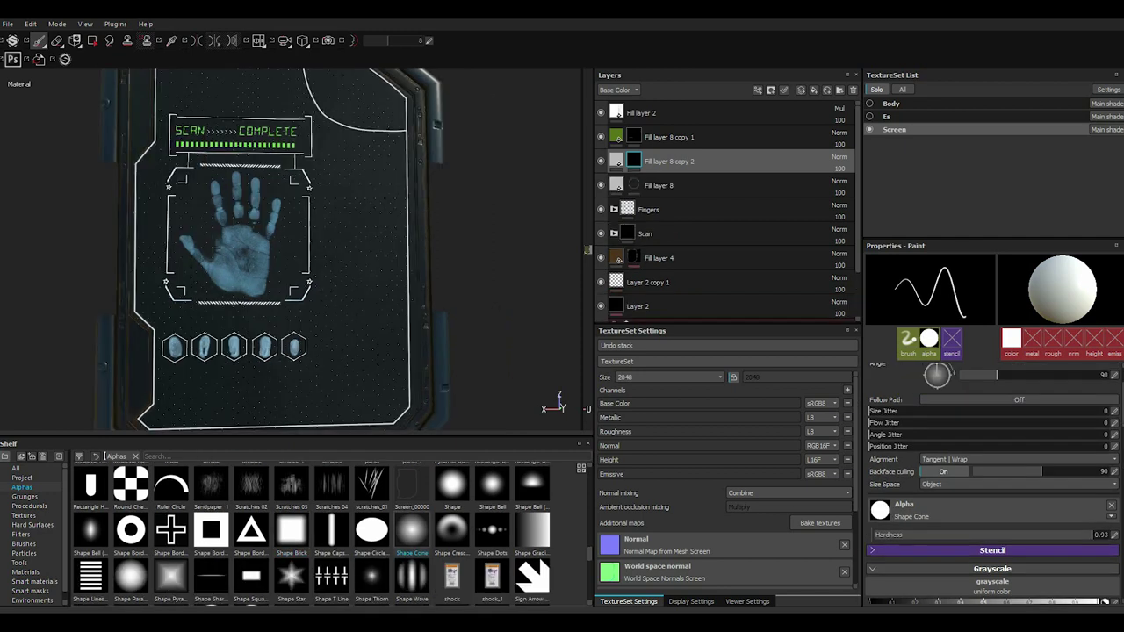
pyautogui.scroll(-3, 532, 571)
# - Switch the brush to the Line Stripes Mirror alpha and tune its stripe height, count and bend
pyautogui.scroll(-3, 533, 571)
pyautogui.scroll(-3, 532, 571)
pyautogui.scroll(-5, 312, 532)
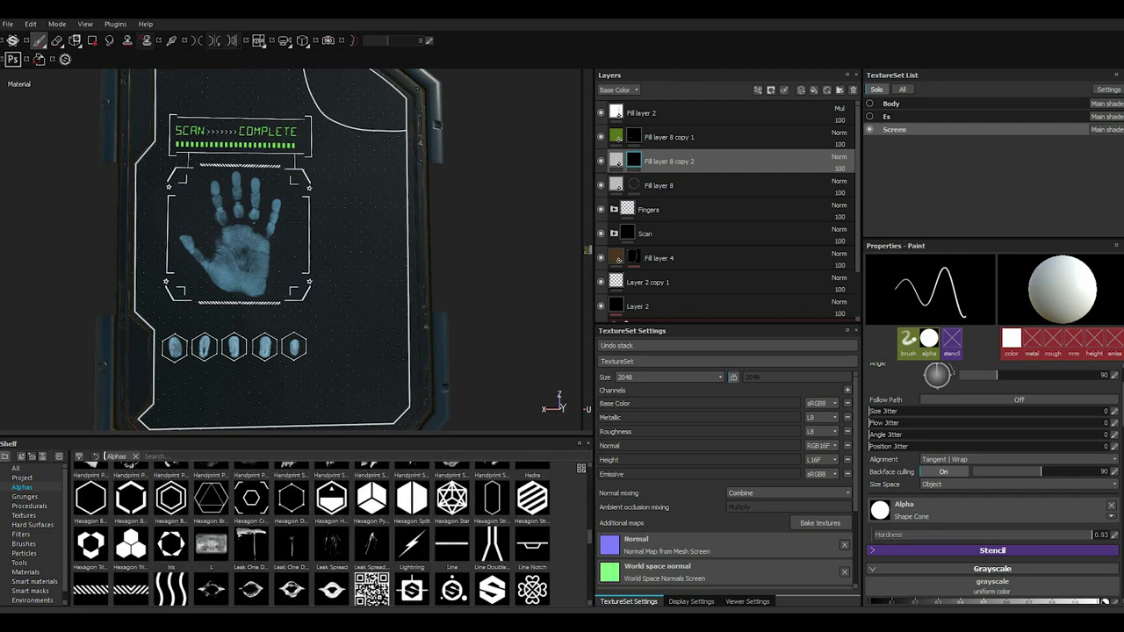
pyautogui.click(131, 587)
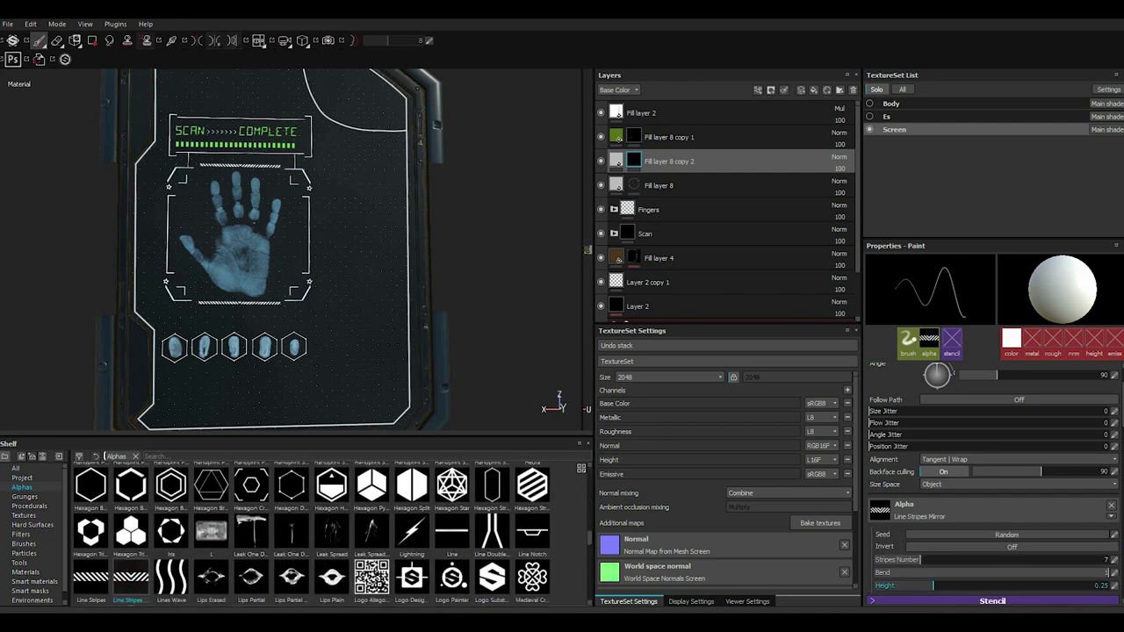
pyautogui.moveTo(891, 586); pyautogui.dragTo(882, 586)
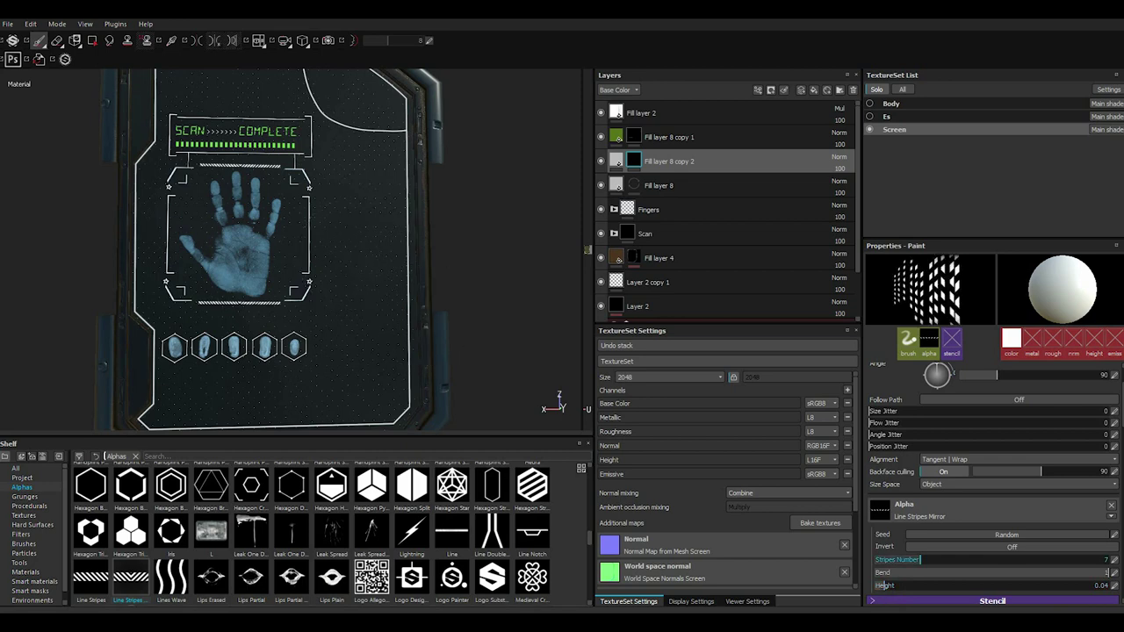
pyautogui.moveTo(966, 561); pyautogui.dragTo(1094, 561)
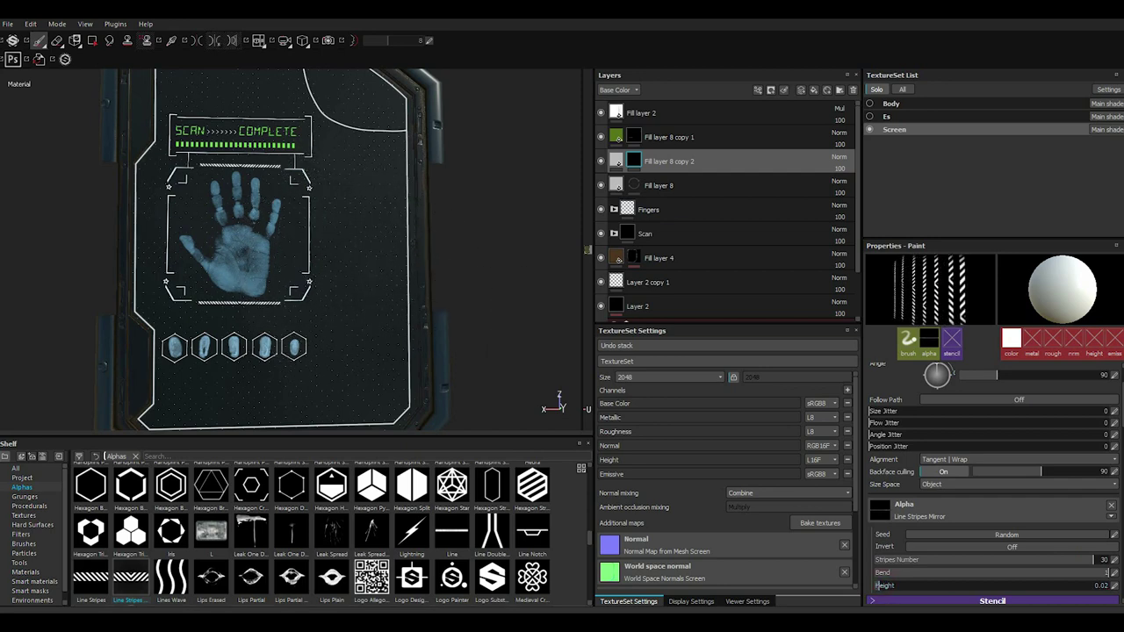
pyautogui.click(877, 585)
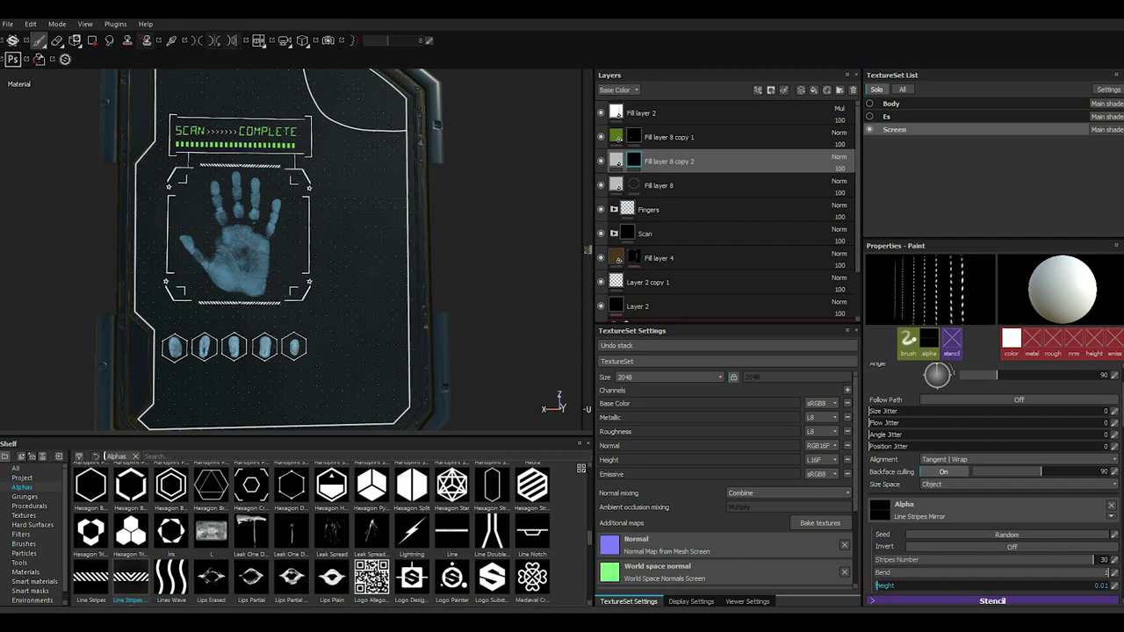
pyautogui.click(878, 585)
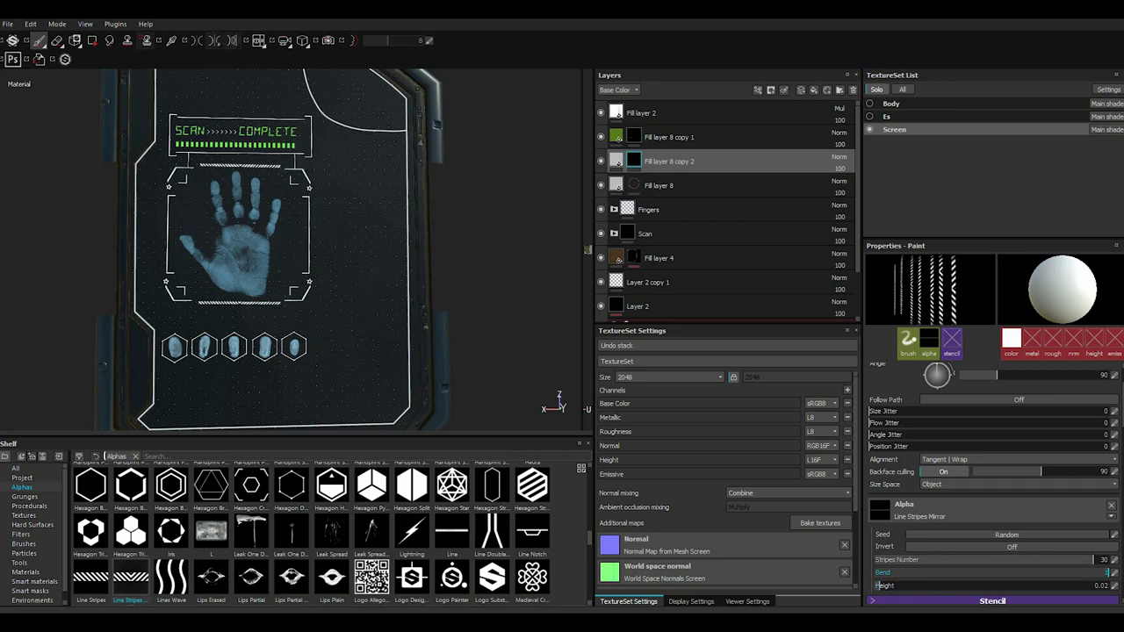
pyautogui.click(878, 573)
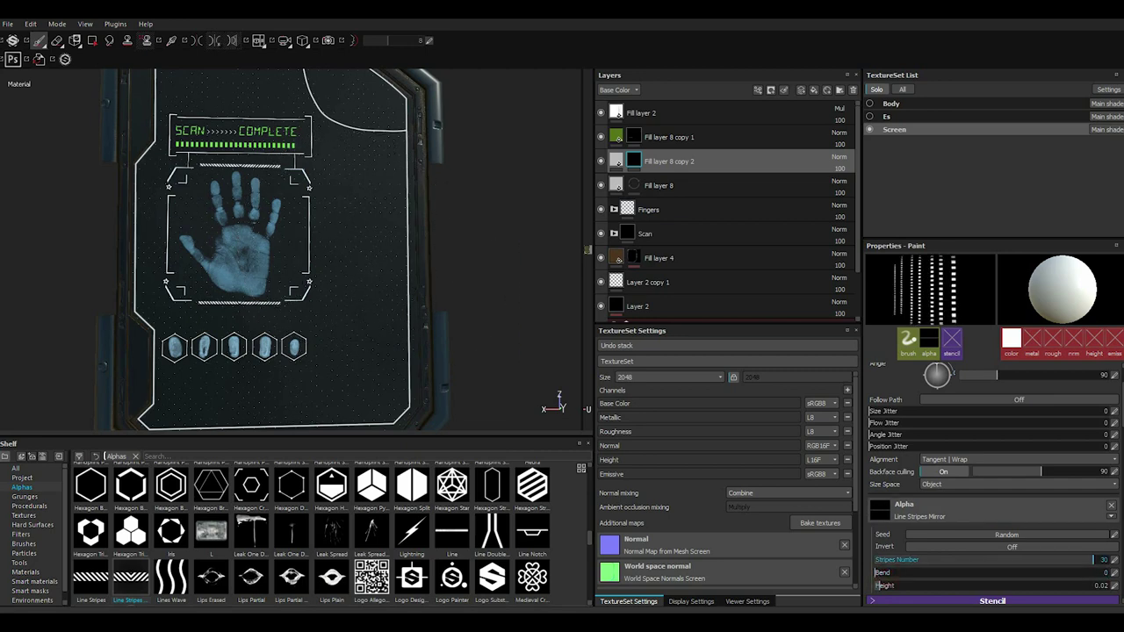
pyautogui.moveTo(877, 572); pyautogui.dragTo(1108, 573)
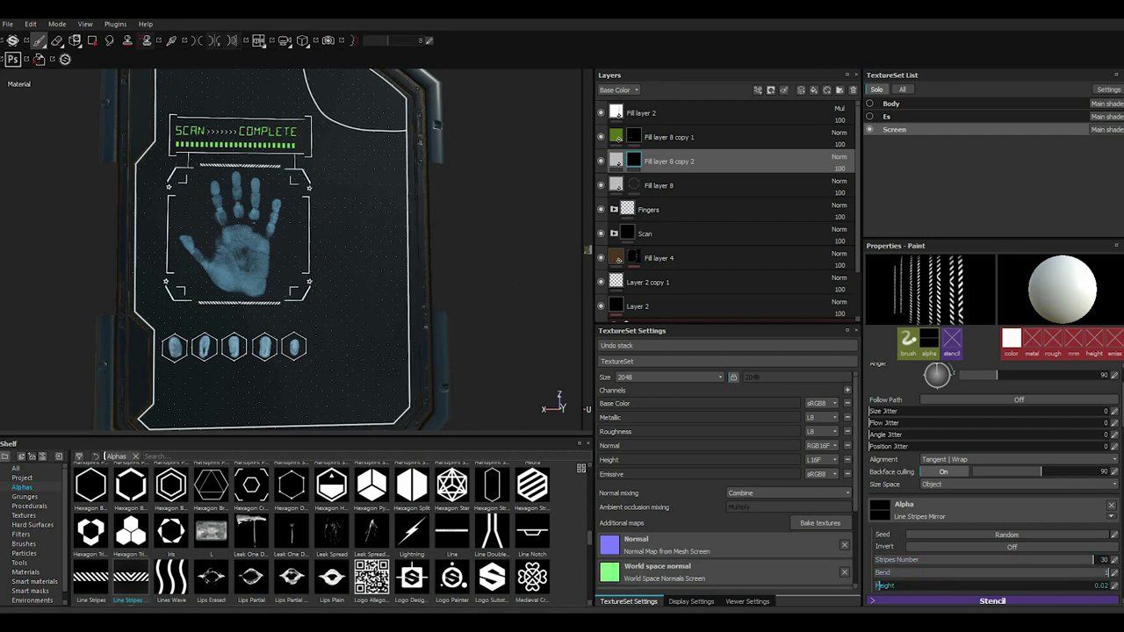
# - Set stripe height 0.02 and 32 stripes, shrink the brush, and select Fill layer 8
pyautogui.click(881, 586)
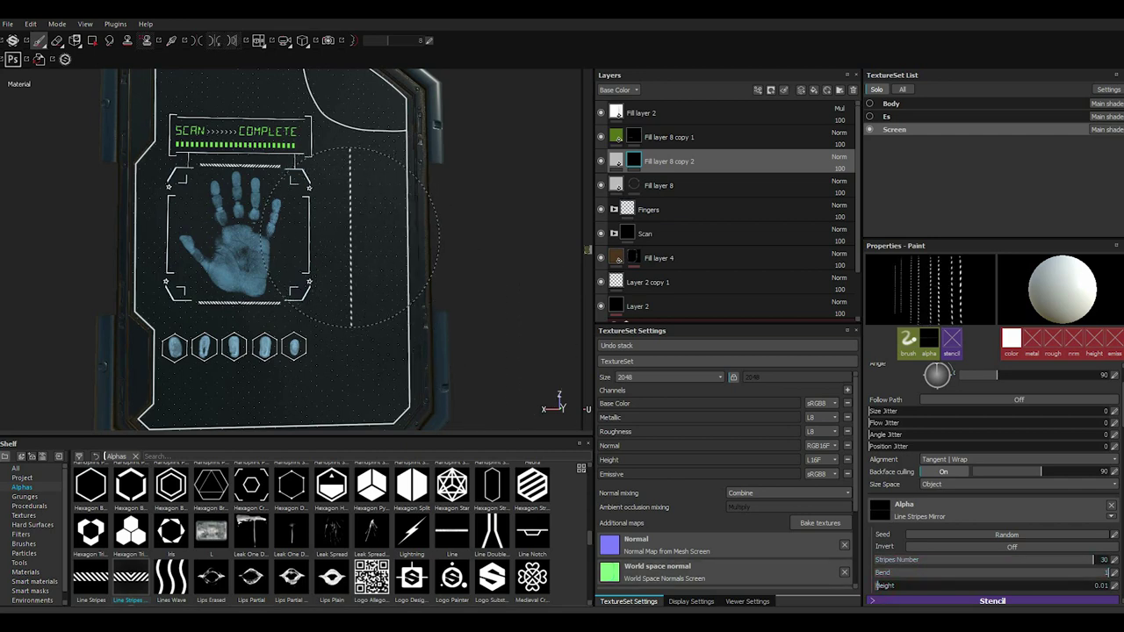
pyautogui.moveTo(878, 586); pyautogui.dragTo(879, 586)
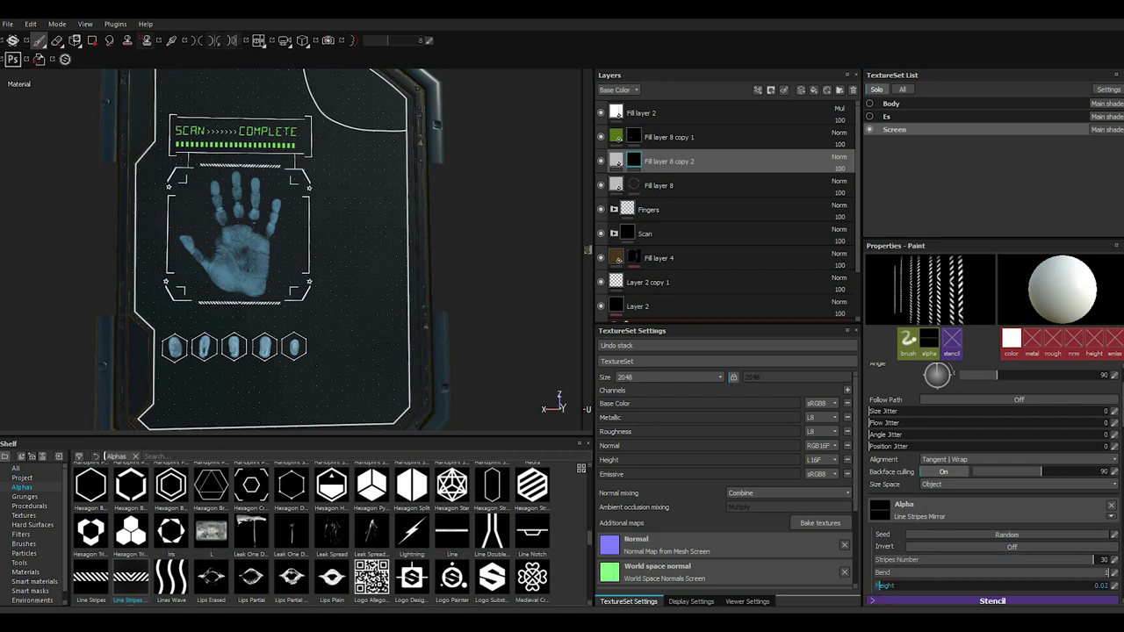
pyautogui.write('32')
pyautogui.press('Return')
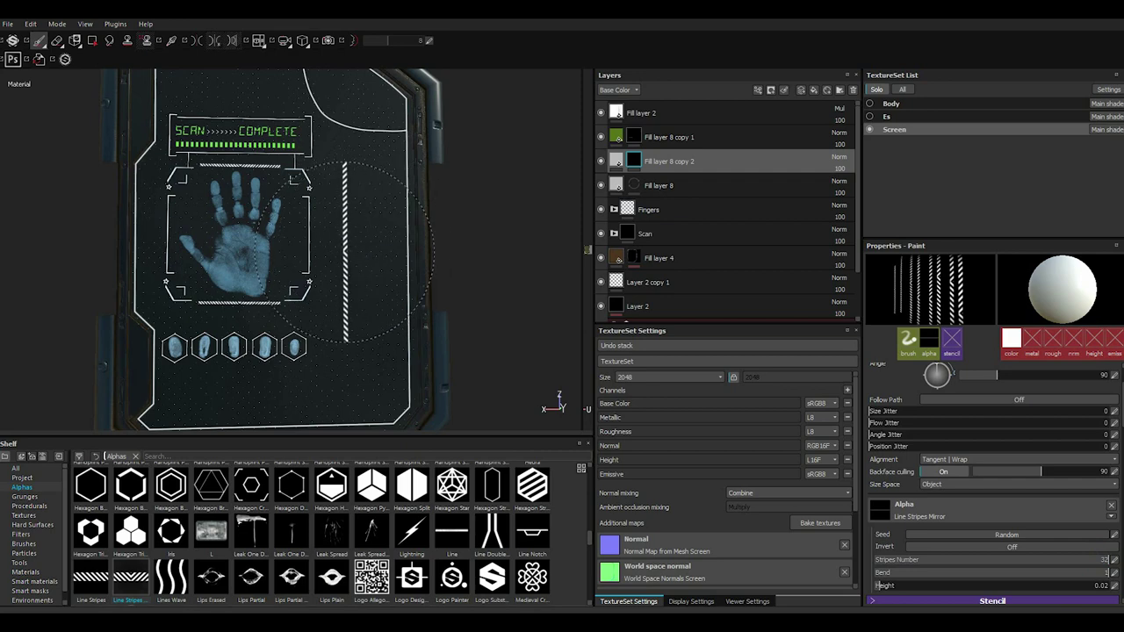
pyautogui.press('[')
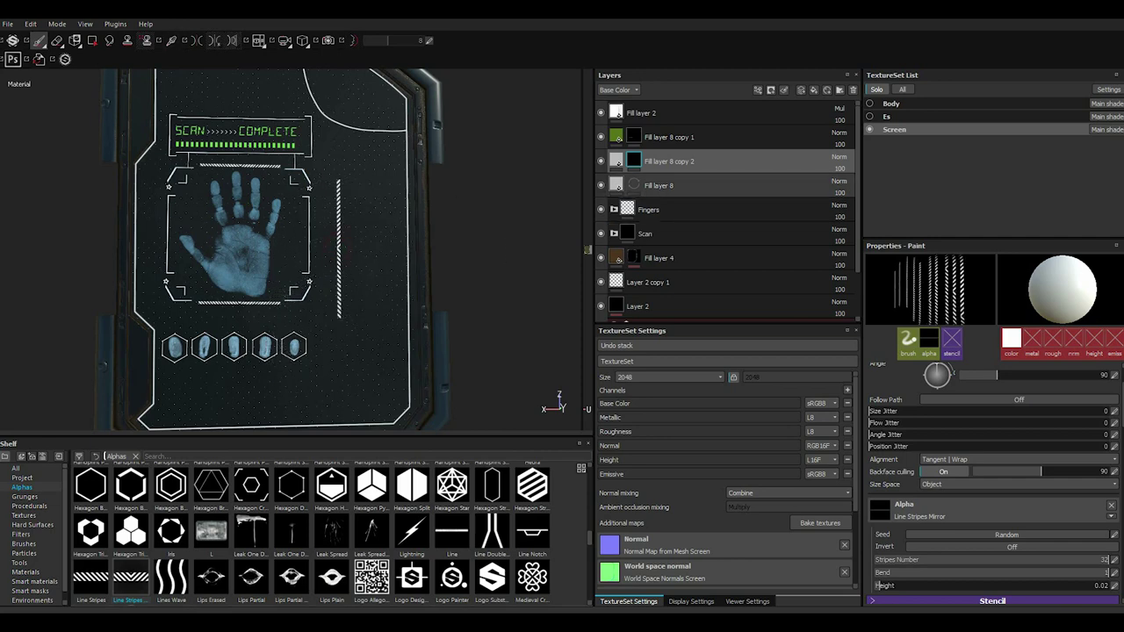
pyautogui.click(659, 185)
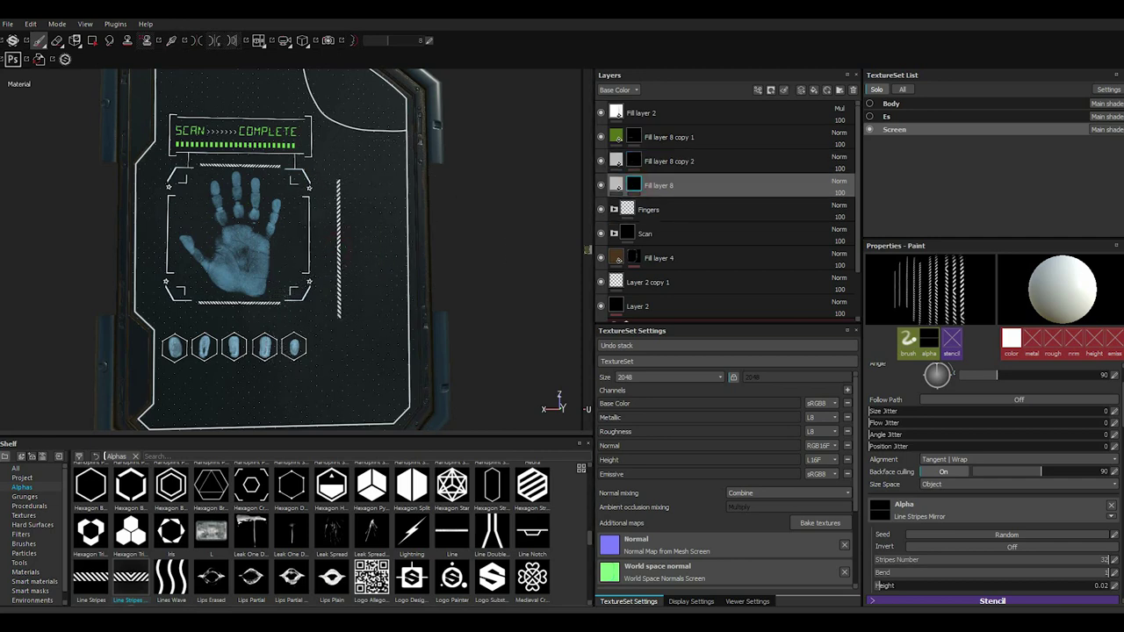
# - Give the brush a thin, hard-edged Shape Cone tip
pyautogui.scroll(-5, 412, 544)
pyautogui.scroll(-5, 412, 545)
pyautogui.click(412, 575)
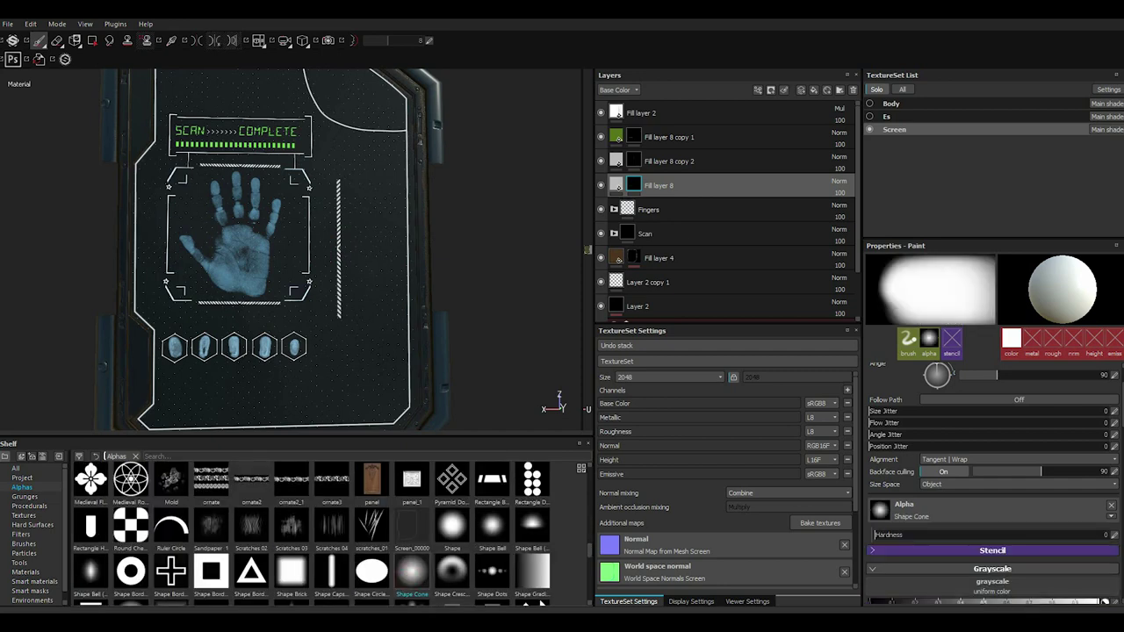
pyautogui.click(1096, 535)
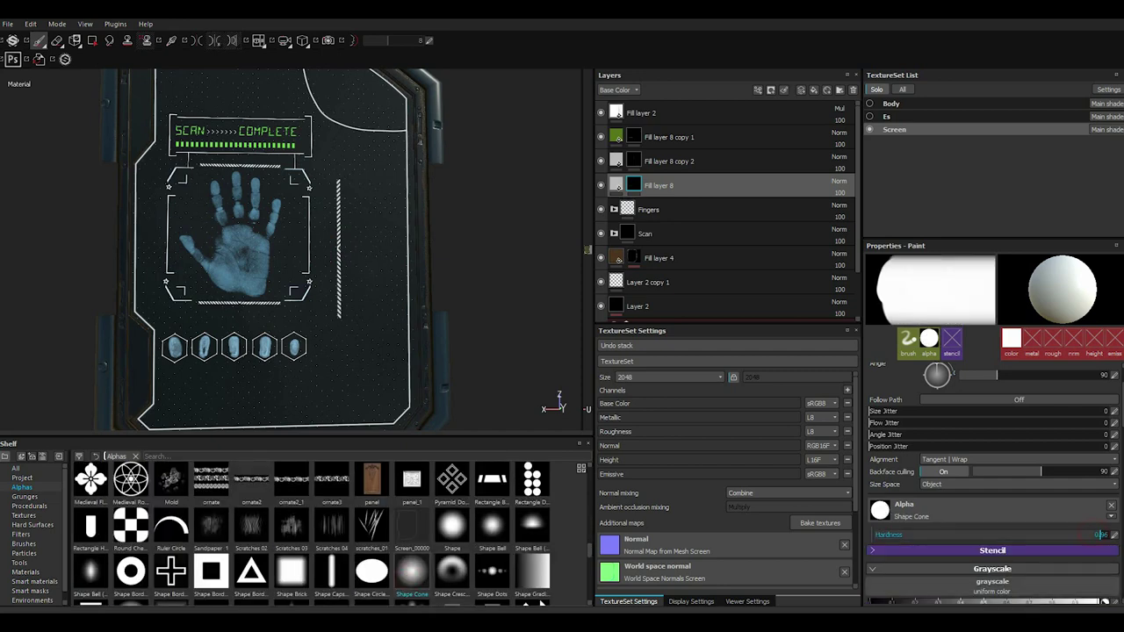
pyautogui.keyDown('ctrl'); pyautogui.moveTo(344, 264); pyautogui.dragTo(263, 264, button='right'); pyautogui.keyUp('ctrl')
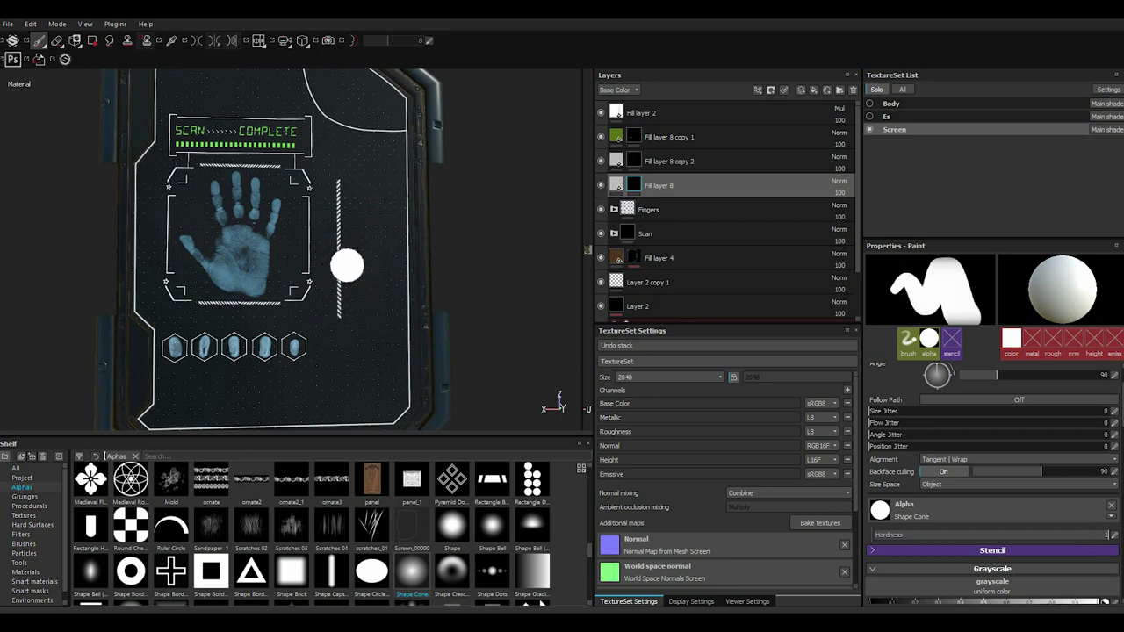
pyautogui.keyDown('ctrl'); pyautogui.moveTo(347, 266); pyautogui.dragTo(343, 265, button='right'); pyautogui.keyUp('ctrl')
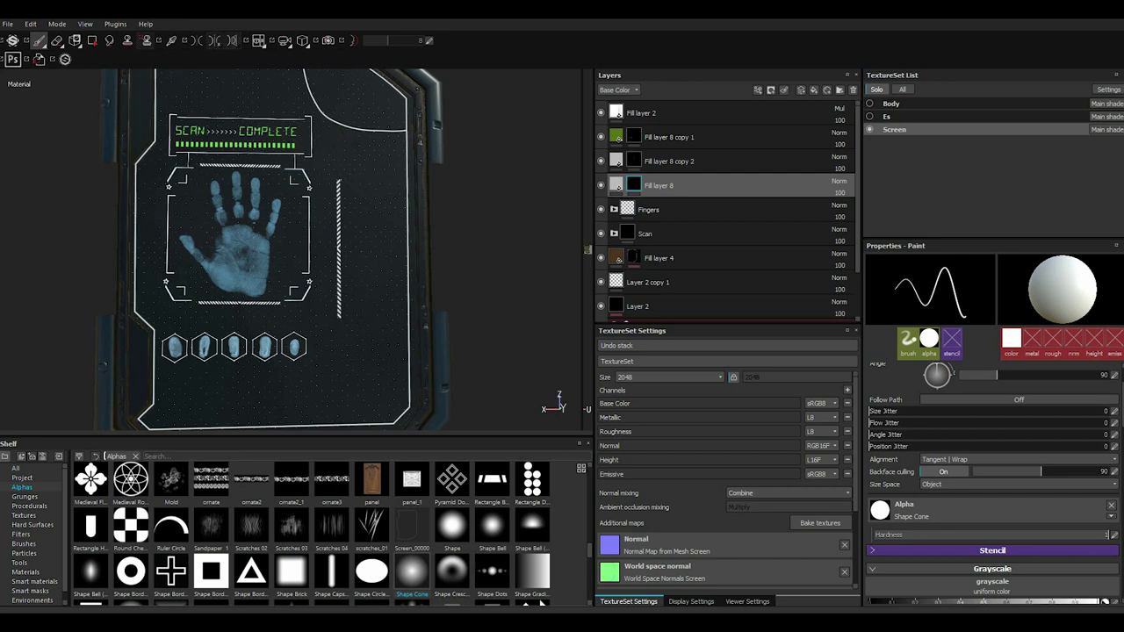
# - Test a vertical white line, undo it, and select Fill layer 8 copy 2
pyautogui.keyDown('shift'); pyautogui.click(344, 420); pyautogui.keyUp('shift')
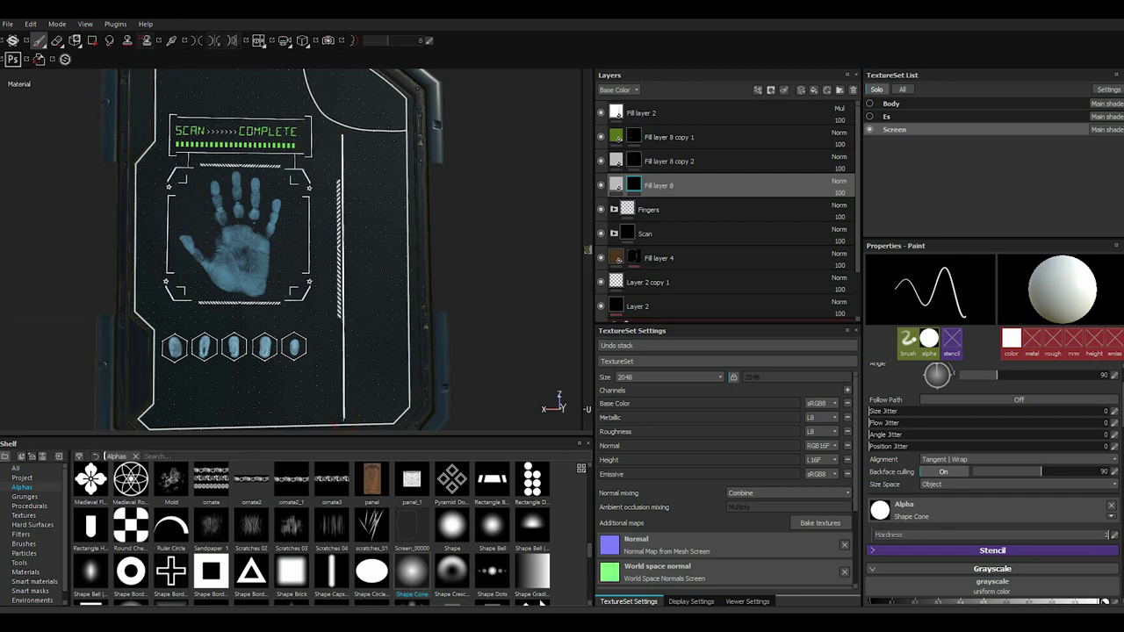
pyautogui.hotkey('ctrl', 'z')
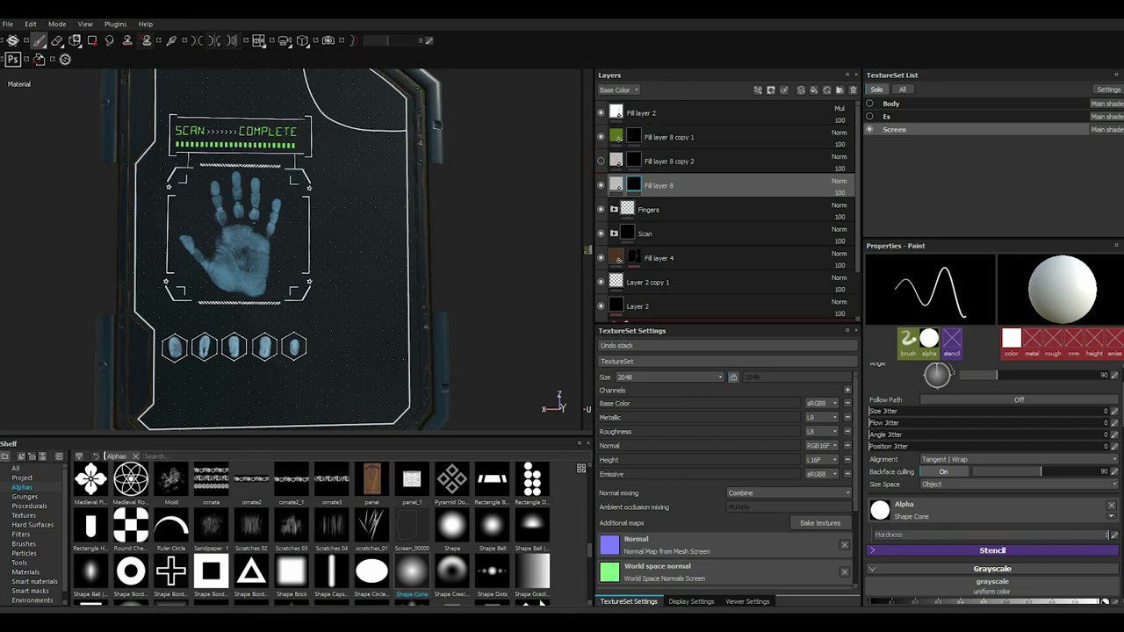
pyautogui.click(650, 161)
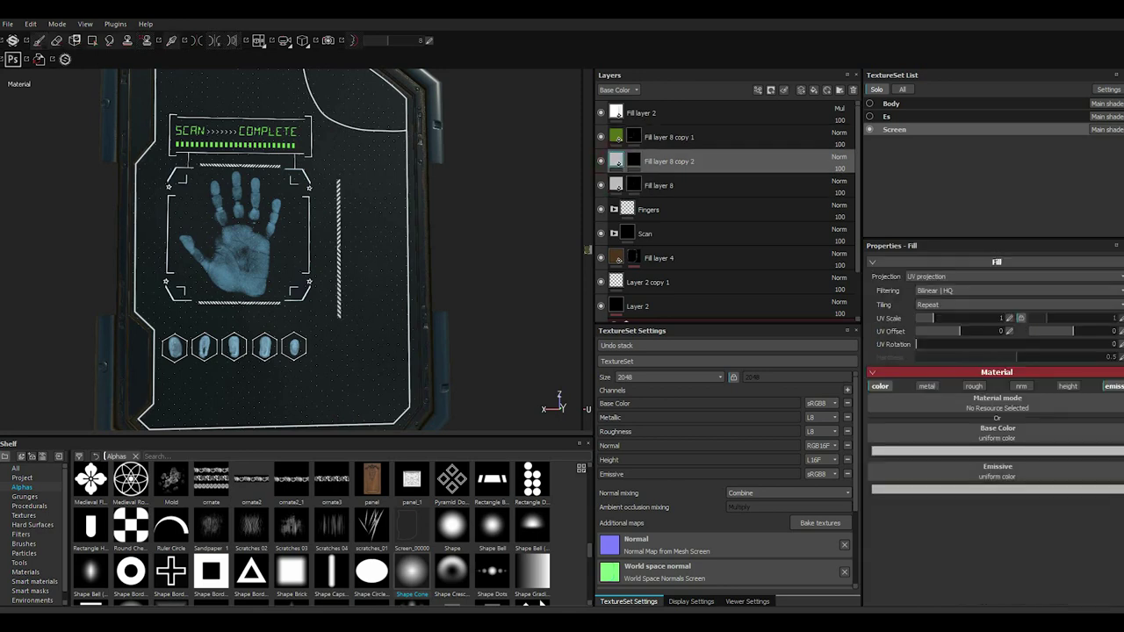
# - Set Fill layer 8 copy 2's emissive colour to a bright, saturated orange-red
pyautogui.click(997, 489)
pyautogui.click(861, 471)
pyautogui.moveTo(861, 470); pyautogui.dragTo(818, 470)
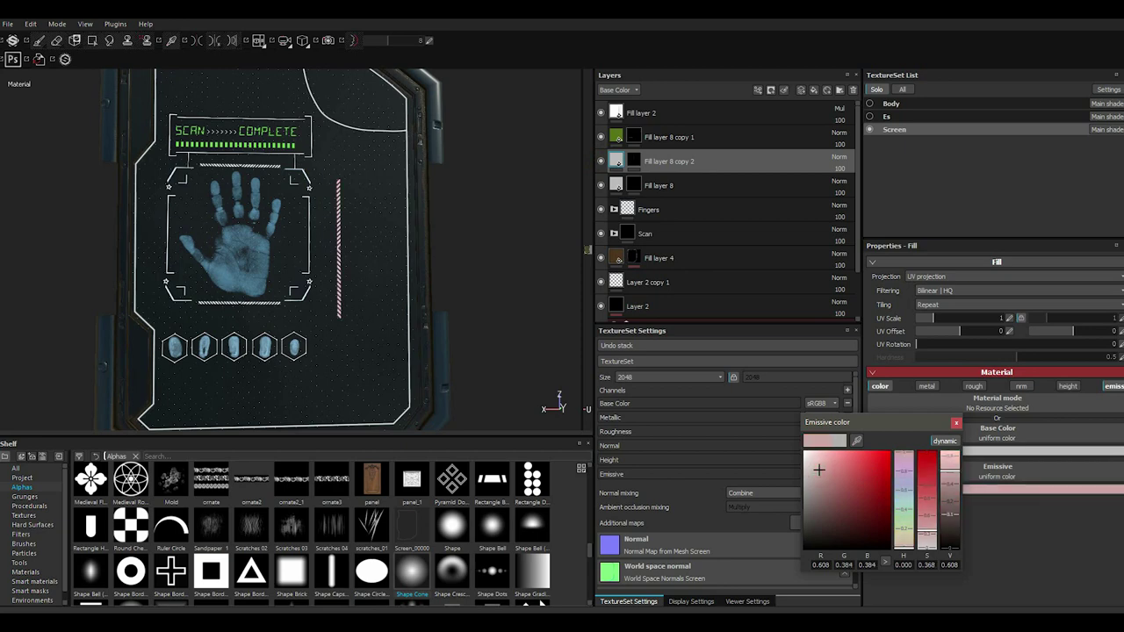
pyautogui.moveTo(904, 547); pyautogui.dragTo(904, 543)
pyautogui.click(849, 465)
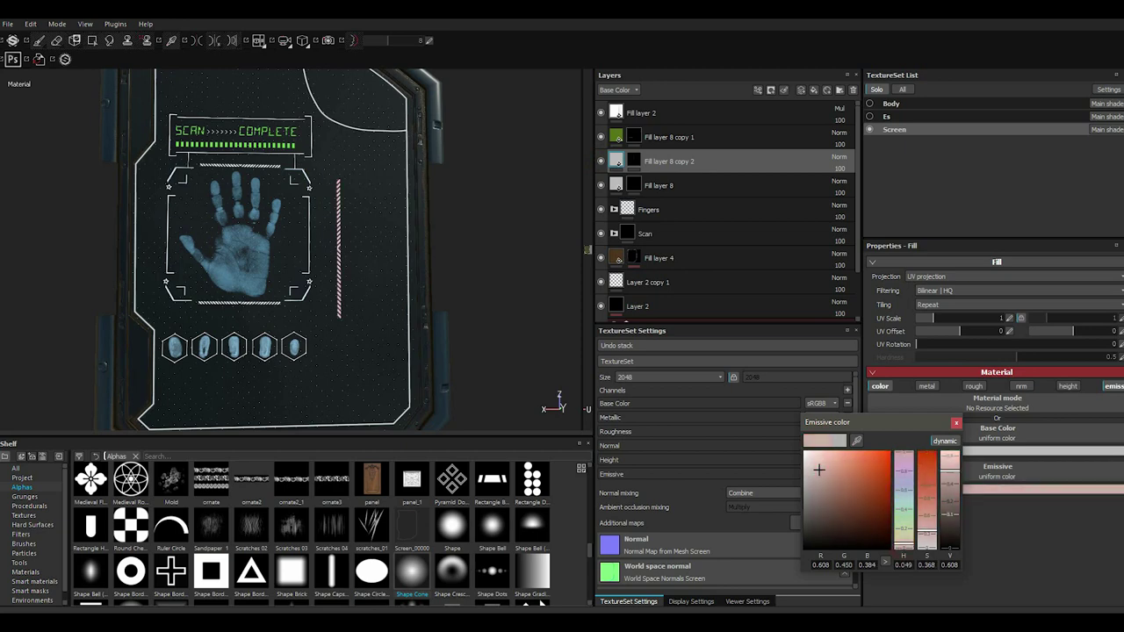
pyautogui.moveTo(849, 465); pyautogui.dragTo(877, 455)
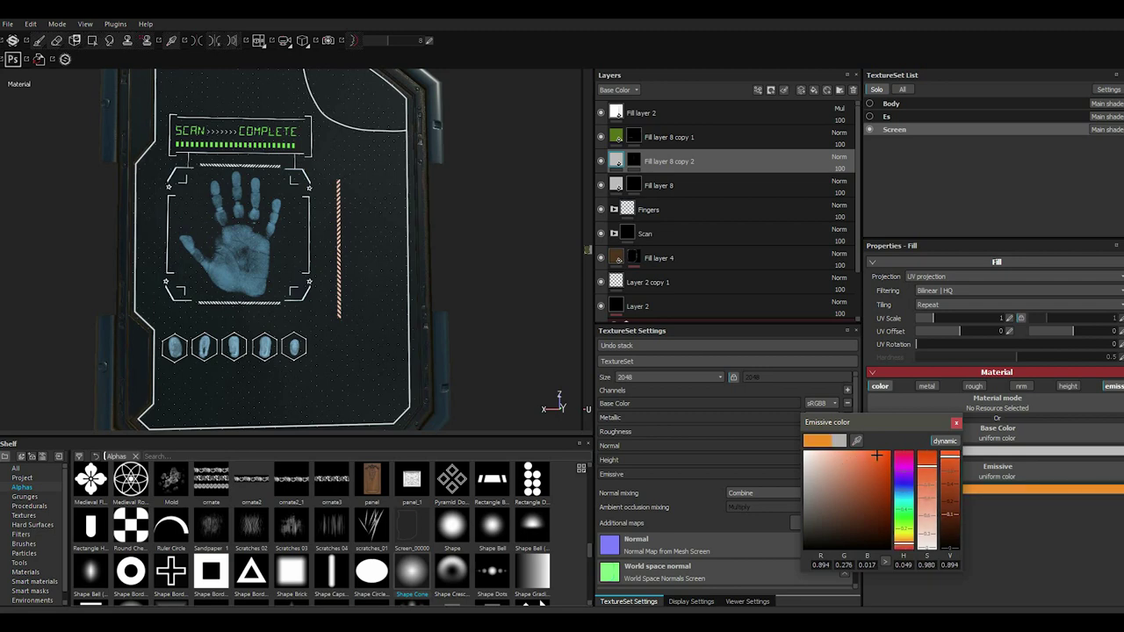
pyautogui.moveTo(904, 544); pyautogui.dragTo(904, 544)
pyautogui.click(1010, 450)
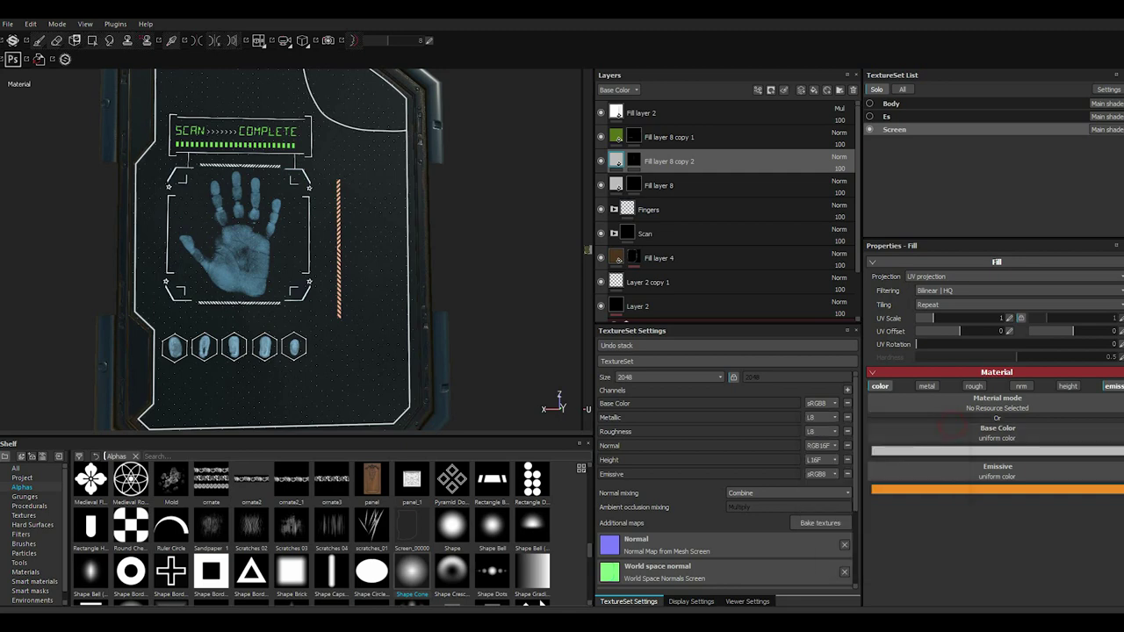
# - Give the base colour a pinkish tint and frame the whole panel in view
pyautogui.click(1010, 451)
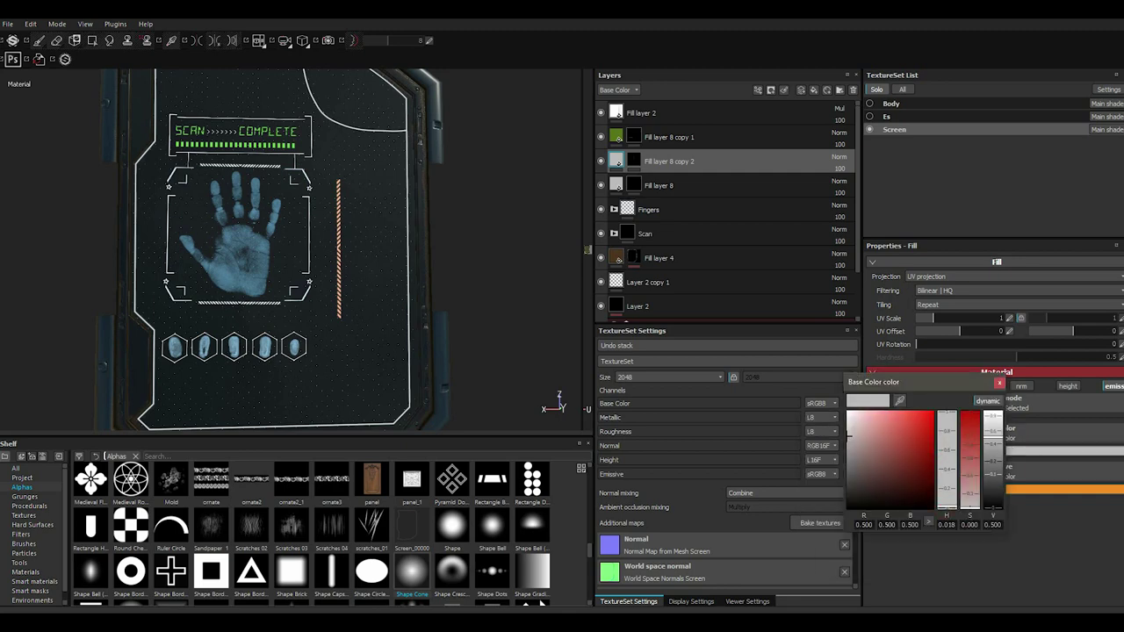
pyautogui.moveTo(849, 432); pyautogui.dragTo(858, 426)
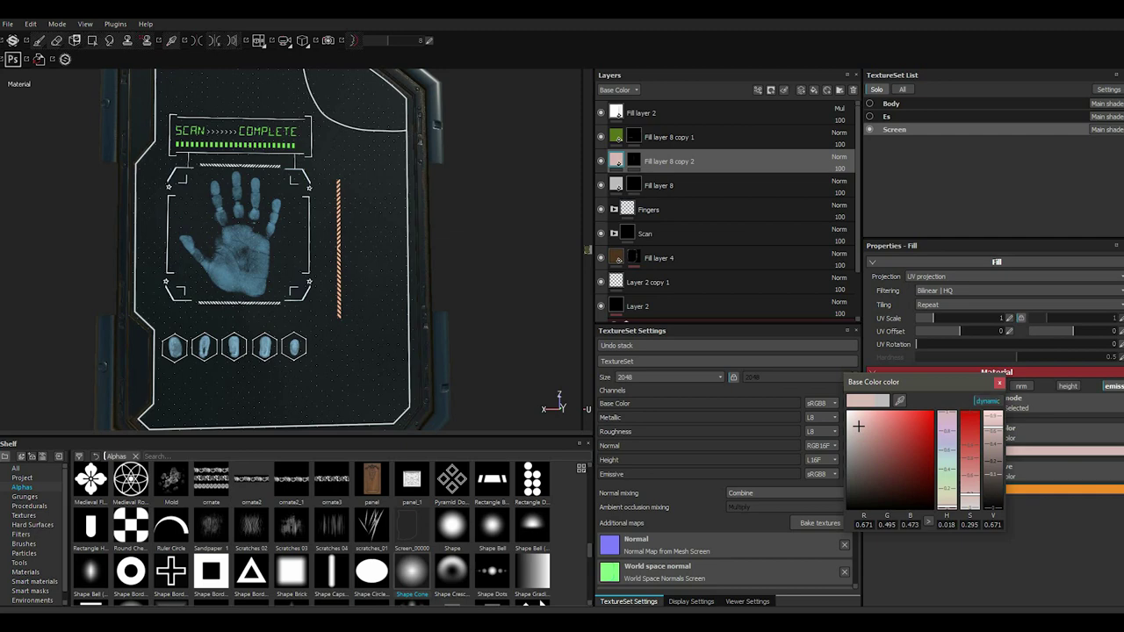
pyautogui.press('f')
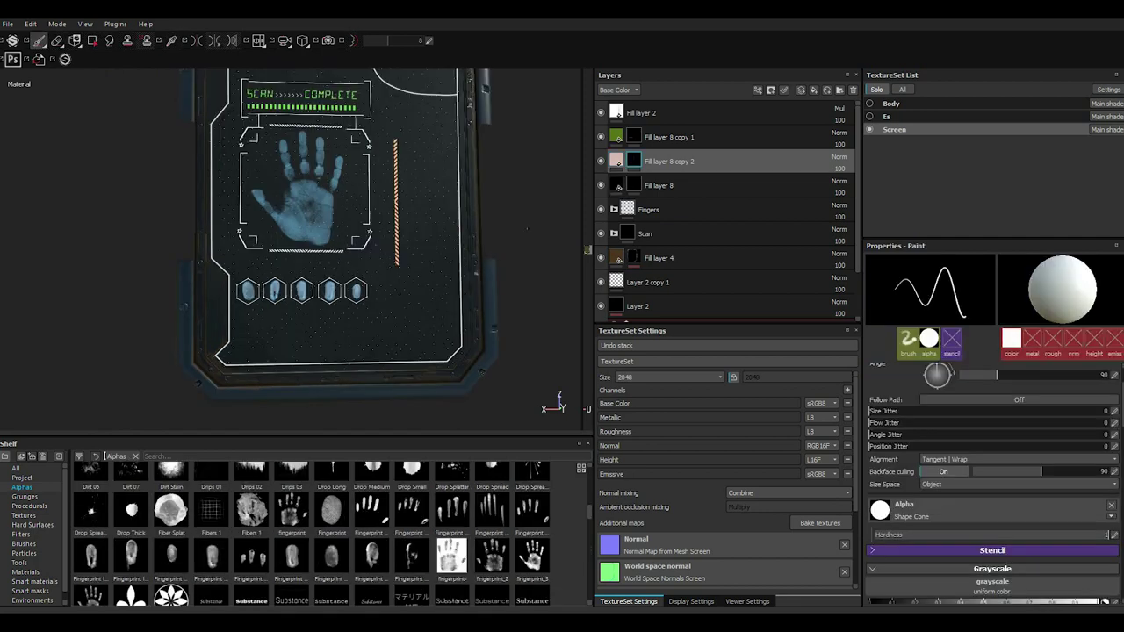
# - Toggle Fill layer 8's visibility, select it, and pick the Hexagon Stretch alpha
pyautogui.click(601, 186)
pyautogui.click(601, 185)
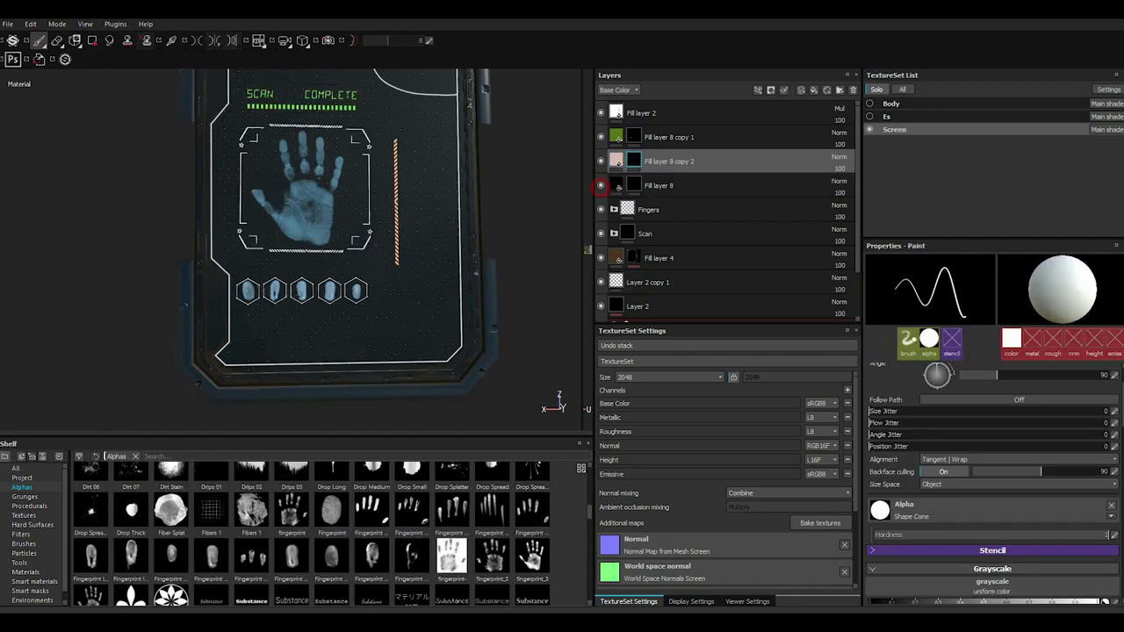
pyautogui.click(635, 185)
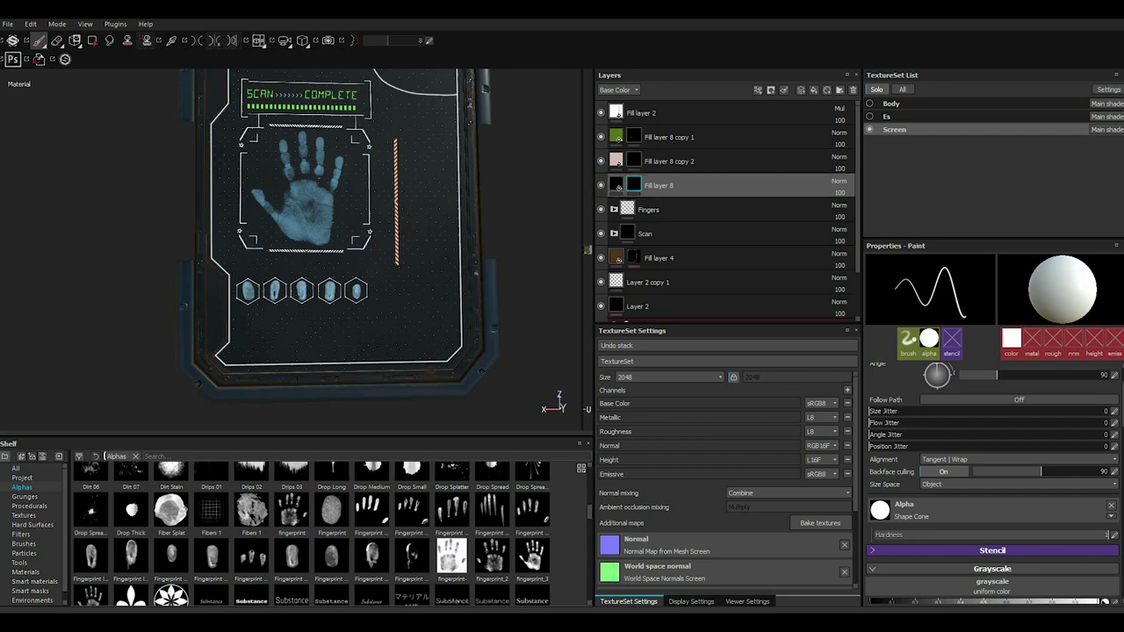
pyautogui.scroll(-5, 453, 527)
pyautogui.click(492, 499)
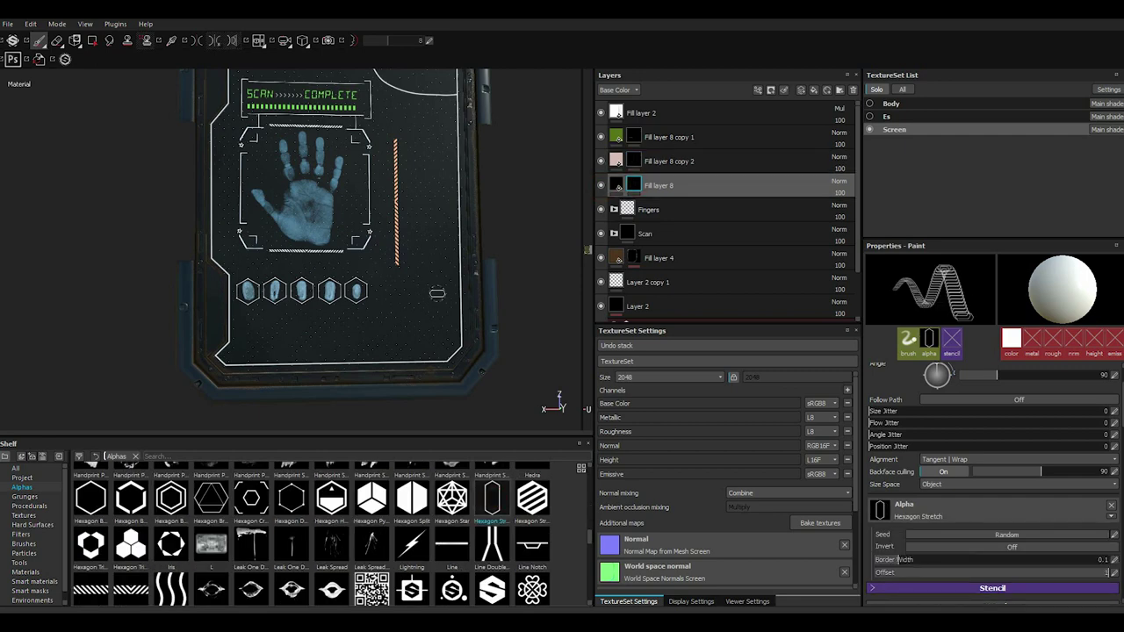
pyautogui.scroll(3, 970, 447)
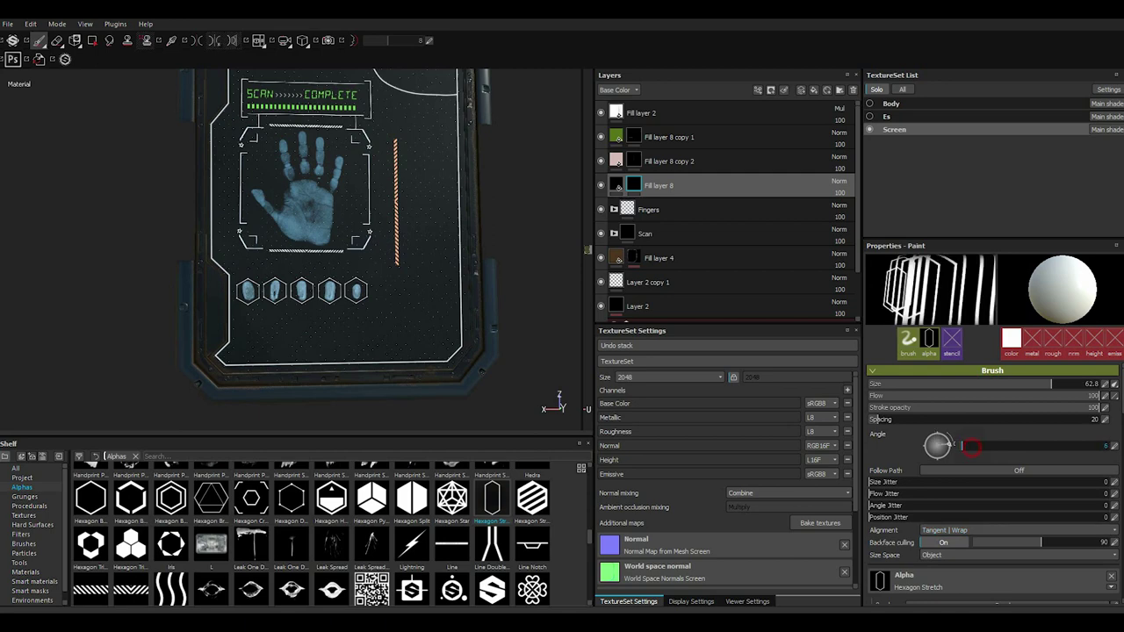
pyautogui.scroll(-3, 972, 447)
# - Set the hexagon Border Width to 0.01 and push the Offset from 0.12 up to maximum
pyautogui.click(879, 560)
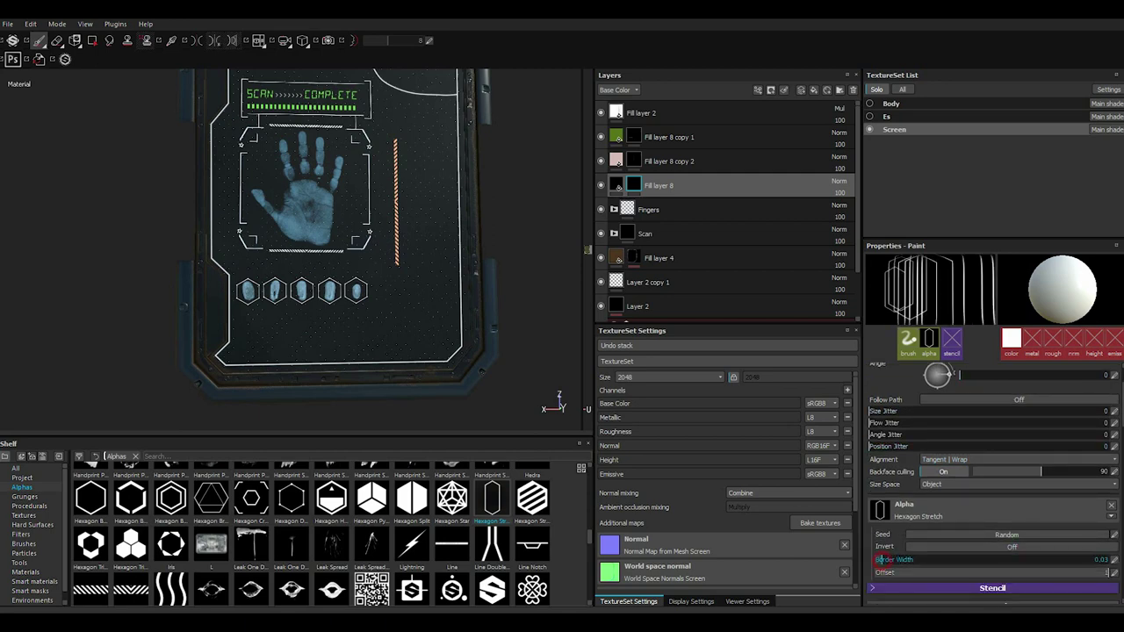
pyautogui.moveTo(878, 559); pyautogui.dragTo(870, 559)
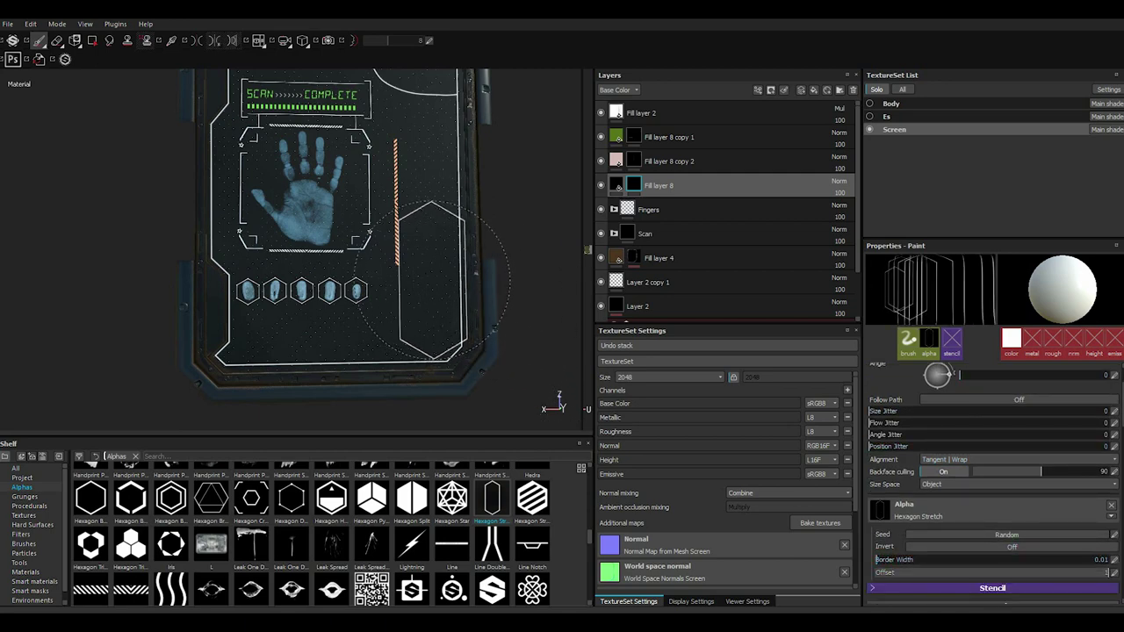
pyautogui.click(1108, 571)
pyautogui.write('0.12')
pyautogui.press('Return')
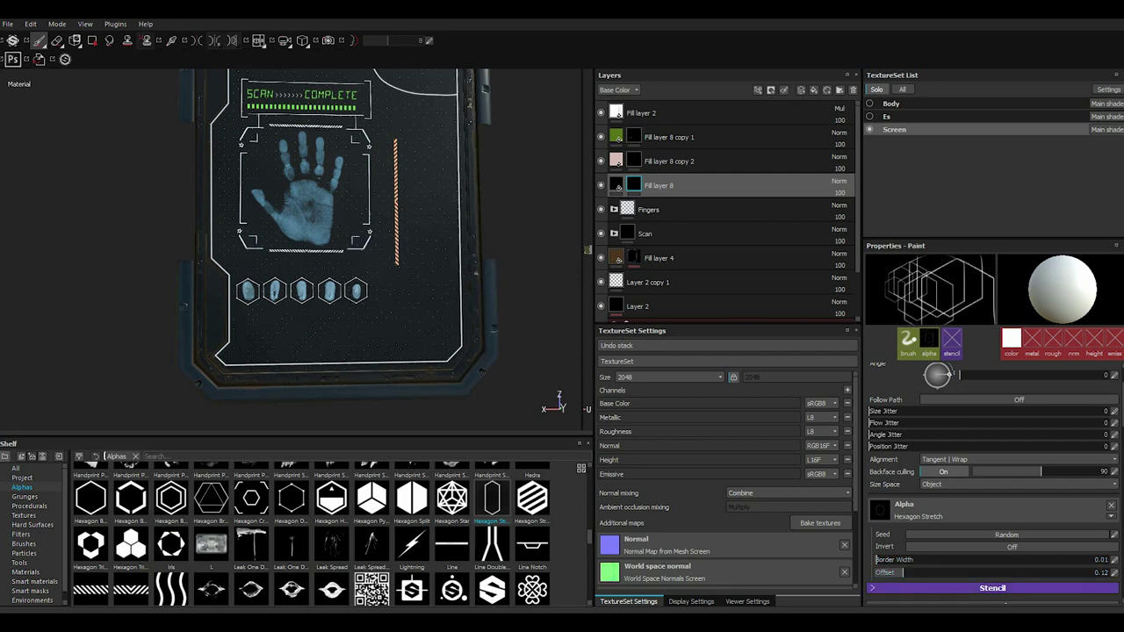
pyautogui.moveTo(905, 572)
pyautogui.mouseDown()
pyautogui.moveTo(997, 572)
pyautogui.moveTo(904, 572)
pyautogui.mouseUp()
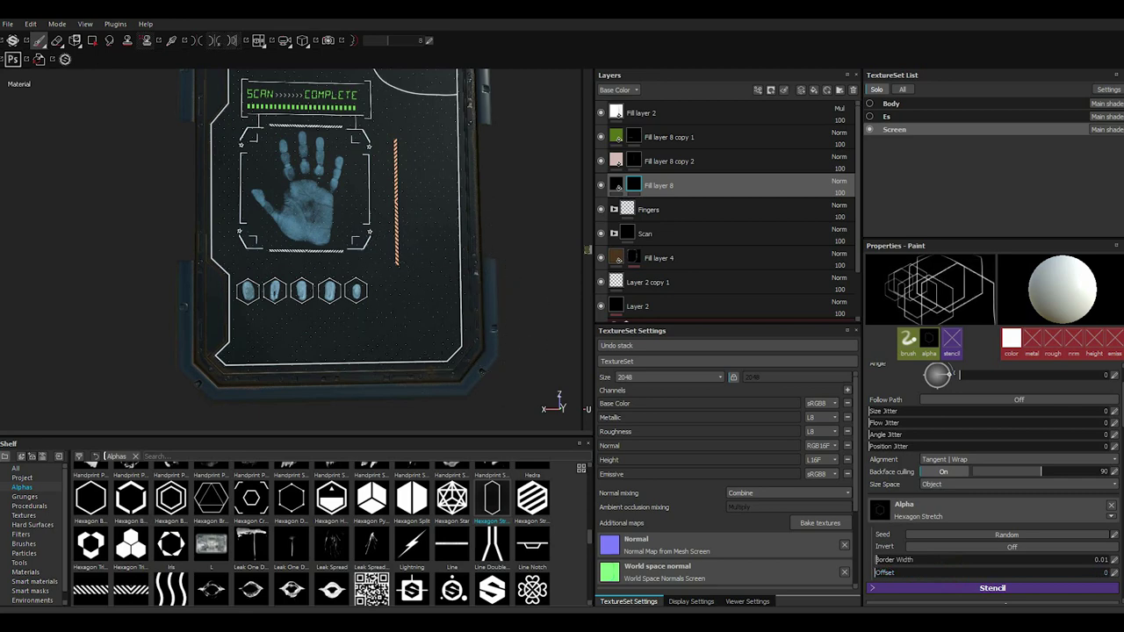
pyautogui.click(996, 572)
pyautogui.moveTo(996, 572); pyautogui.dragTo(1110, 572)
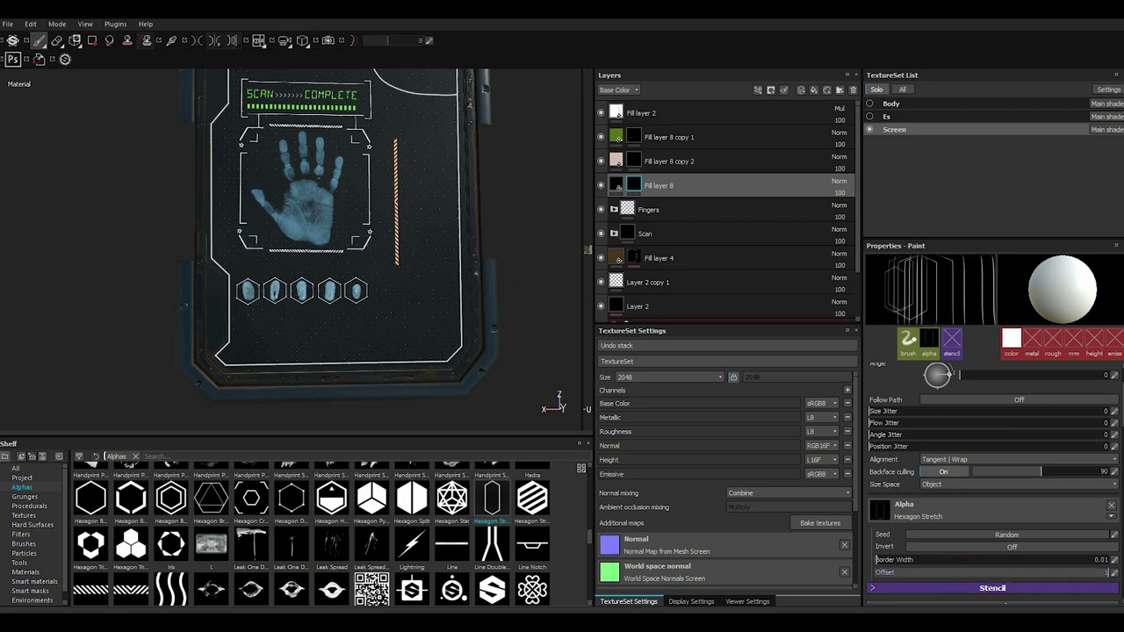
pyautogui.scroll(2, 433, 286)
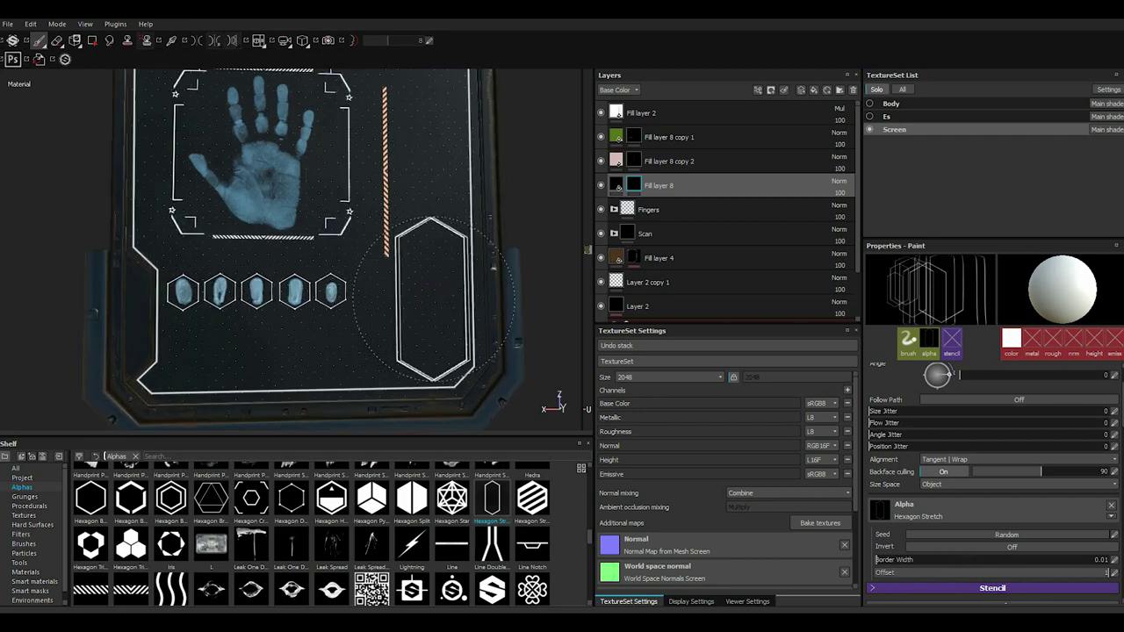
pyautogui.scroll(-3, 453, 290)
pyautogui.scroll(1, 448, 286)
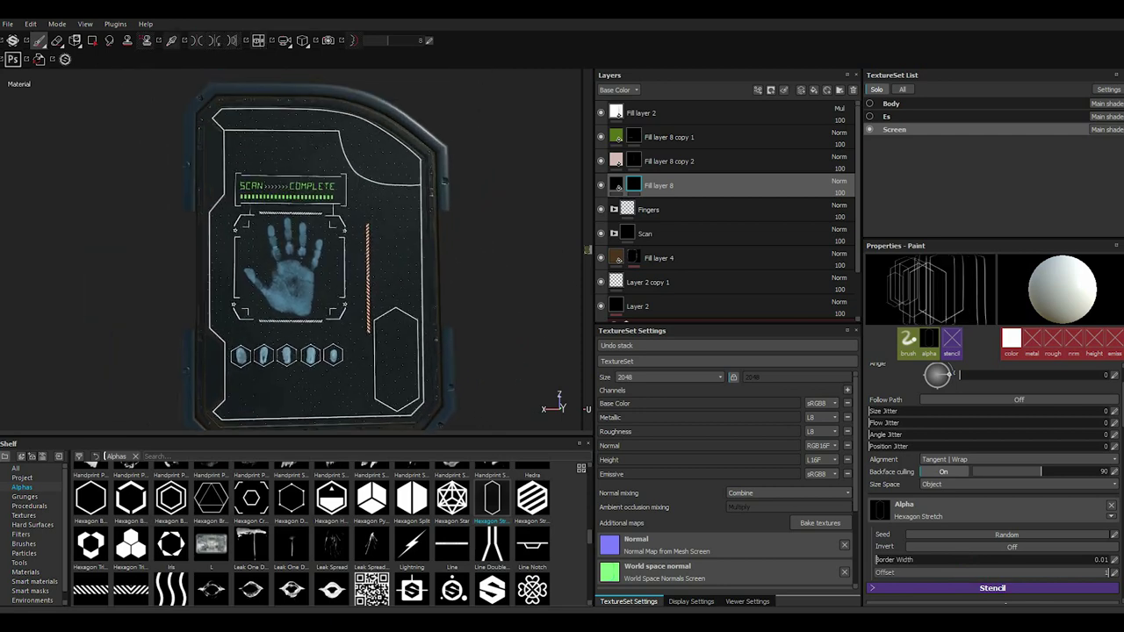
pyautogui.scroll(2, 382, 259)
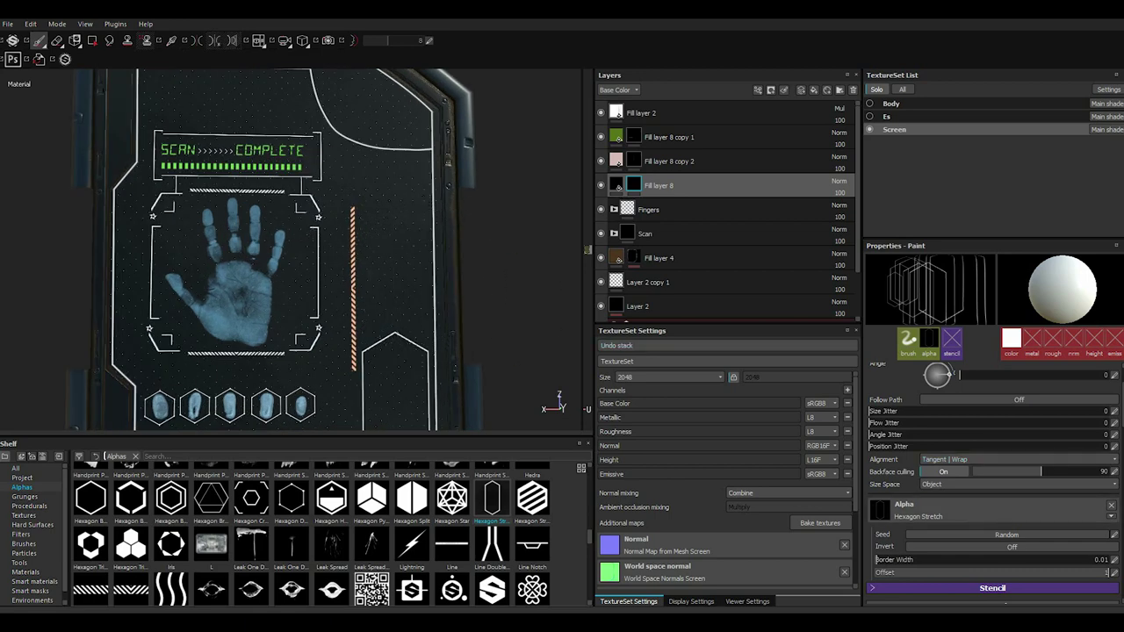
# - Set hexagon offset 0.04 and border width 0.04, then stamp two hexagon crosshairs on the right
pyautogui.click(889, 571)
pyautogui.moveTo(885, 572); pyautogui.dragTo(896, 572)
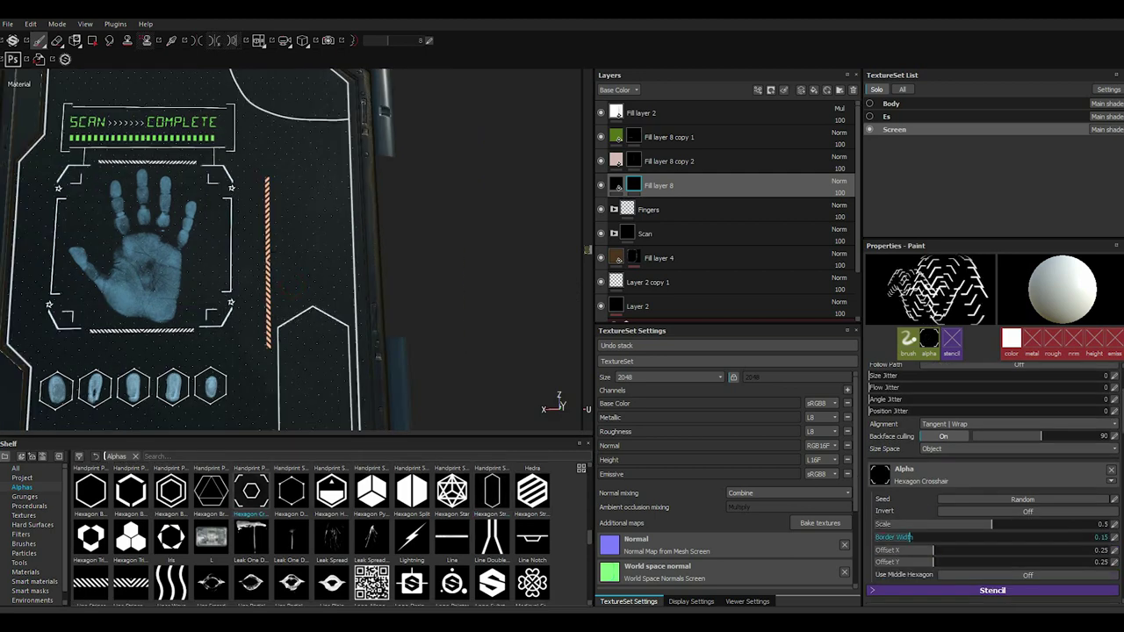
pyautogui.moveTo(910, 537); pyautogui.dragTo(879, 537)
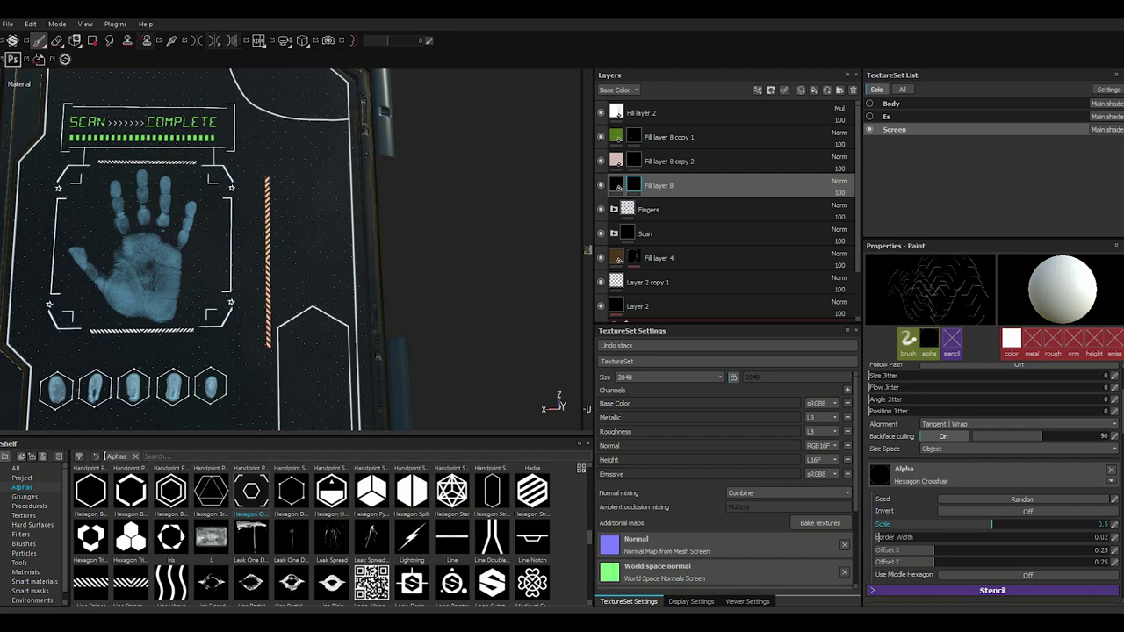
pyautogui.moveTo(879, 537); pyautogui.dragTo(886, 537)
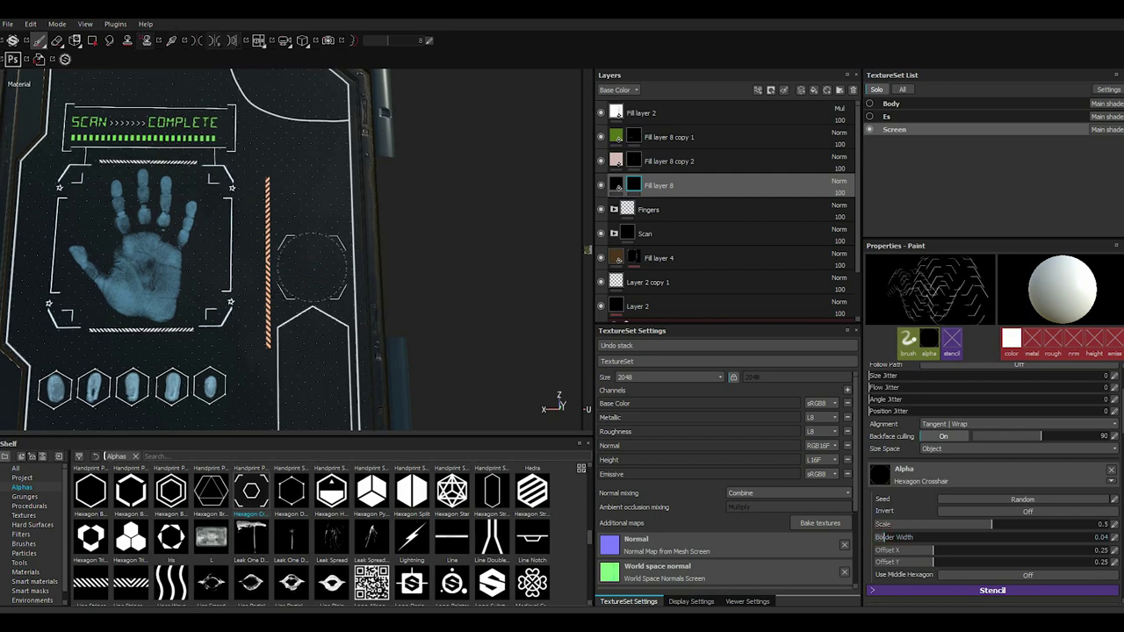
pyautogui.keyDown('alt'); pyautogui.moveTo(312, 272); pyautogui.dragTo(312, 262); pyautogui.keyUp('alt')
pyautogui.click(311, 261)
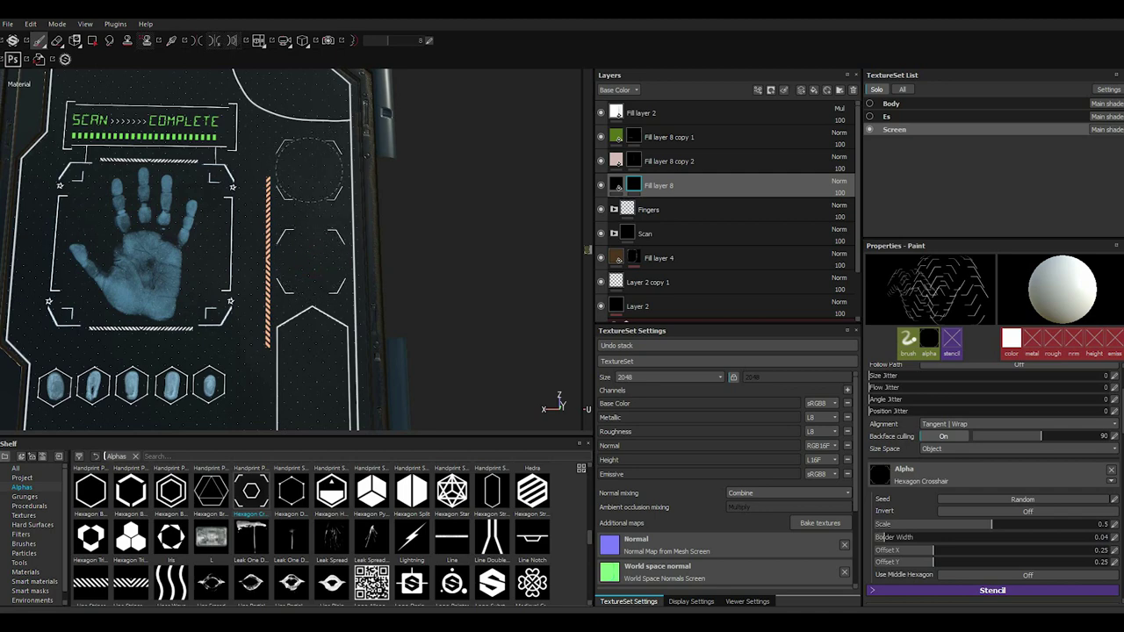
pyautogui.click(310, 172)
# - Switch to Hexagon Border with 0.02 border and stamp outlines in both right-column slots
pyautogui.click(91, 492)
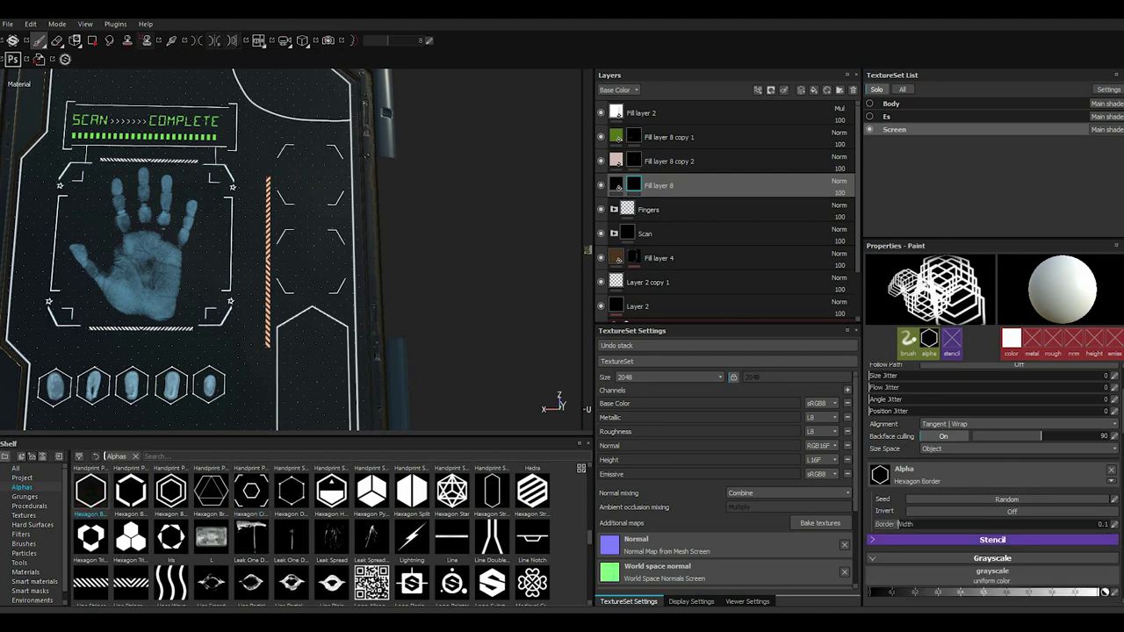
pyautogui.moveTo(1002, 524); pyautogui.dragTo(993, 524)
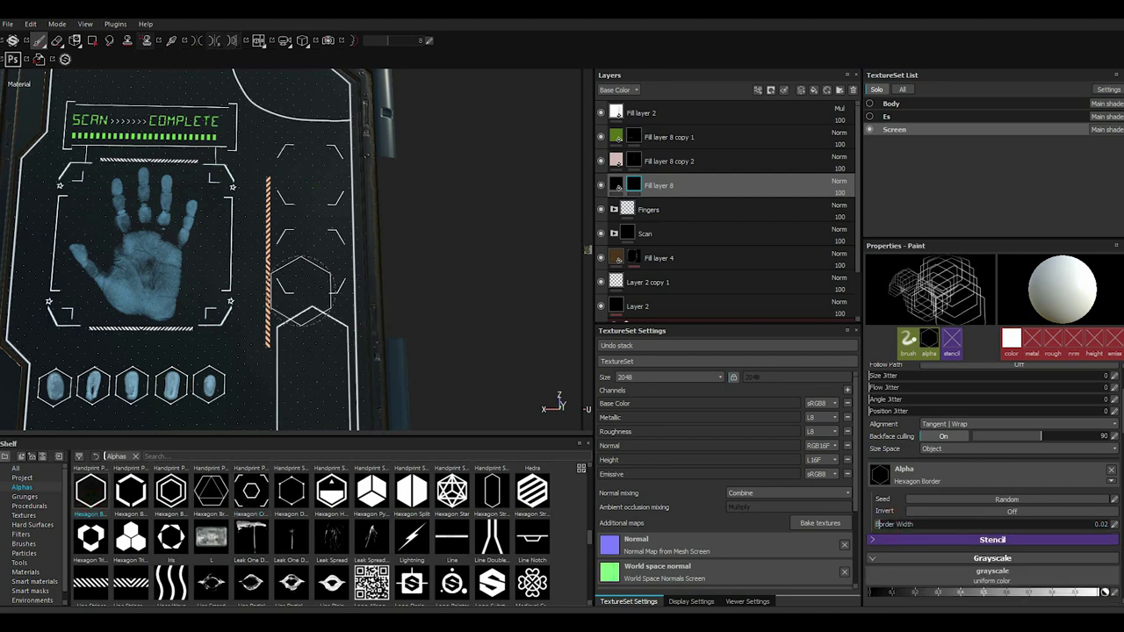
pyautogui.click(311, 263)
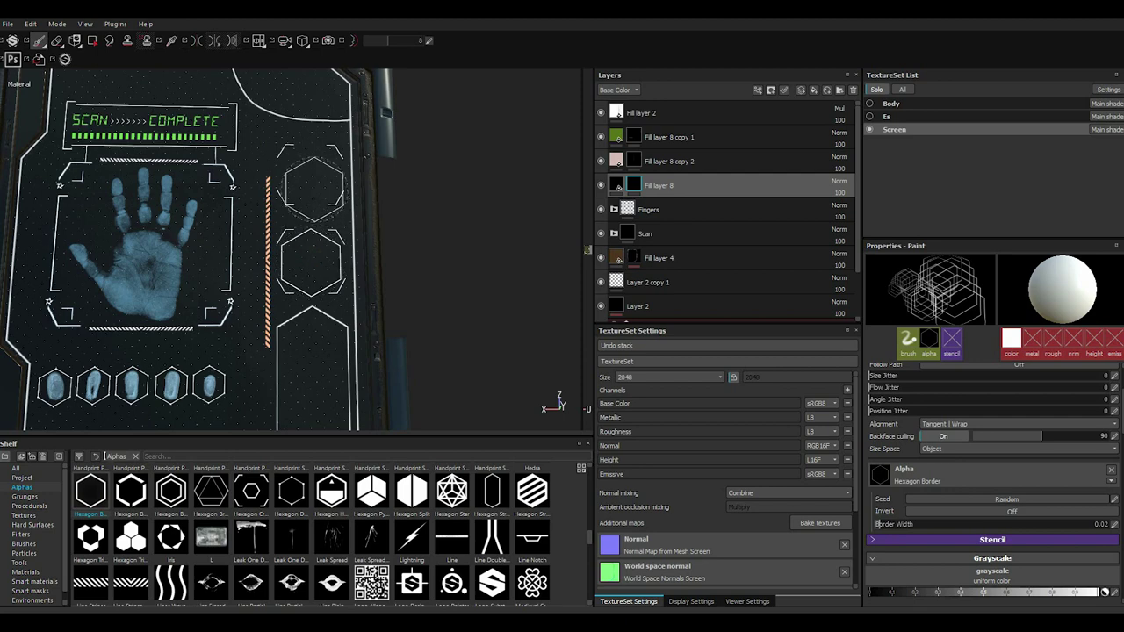
pyautogui.click(311, 173)
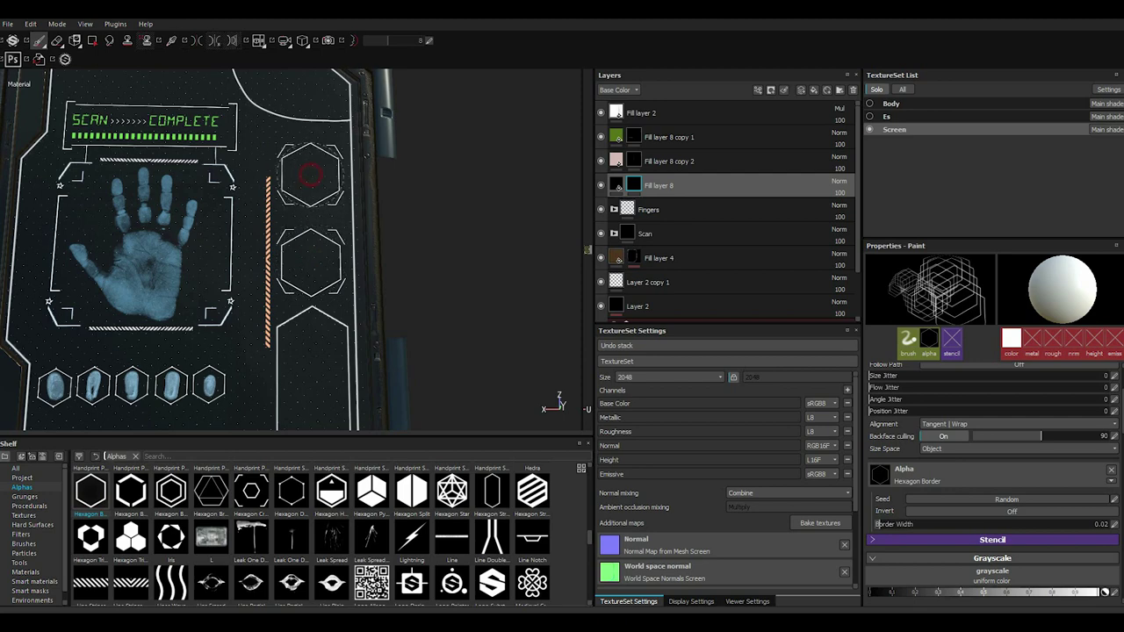
pyautogui.scroll(-2, 311, 176)
pyautogui.scroll(2, 334, 321)
pyautogui.scroll(-2, 334, 322)
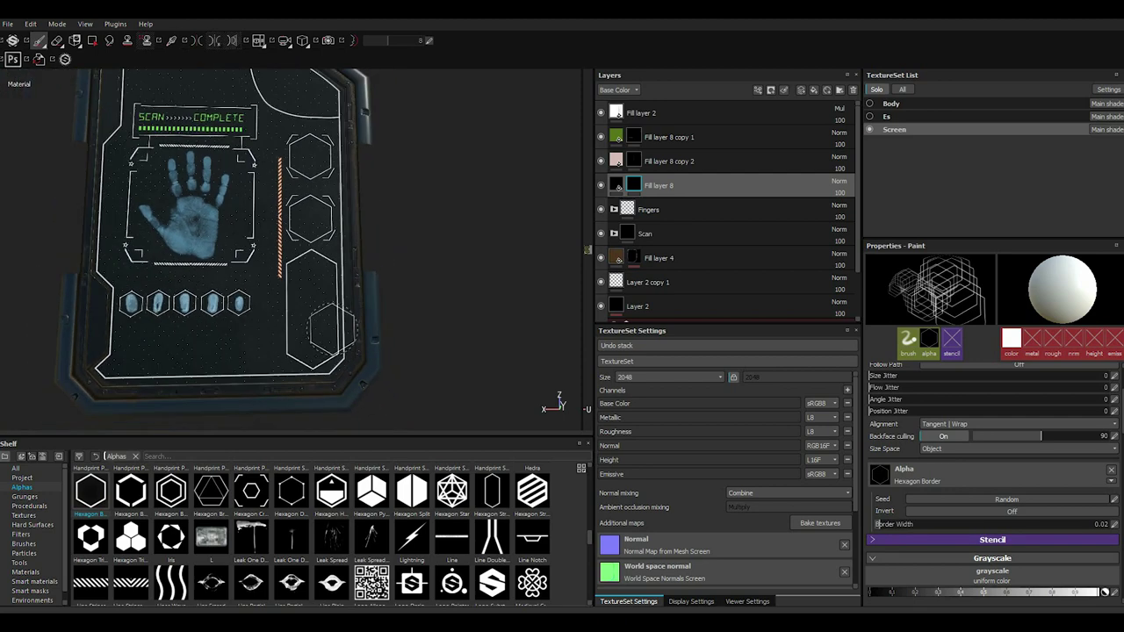
pyautogui.keyDown('alt'); pyautogui.moveTo(334, 333); pyautogui.dragTo(325, 351); pyautogui.keyUp('alt')
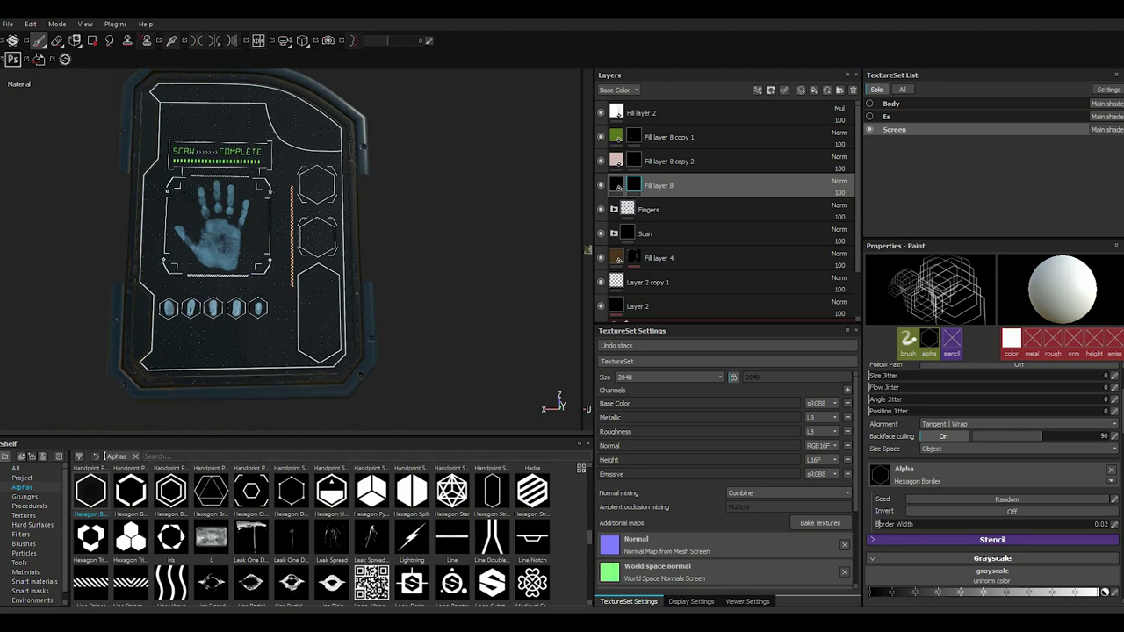
pyautogui.scroll(2, 377, 285)
# - Clear Fill layer 8 copy 3's mask to empty black and browse the Shelf alphas
pyautogui.scroll(1, 378, 285)
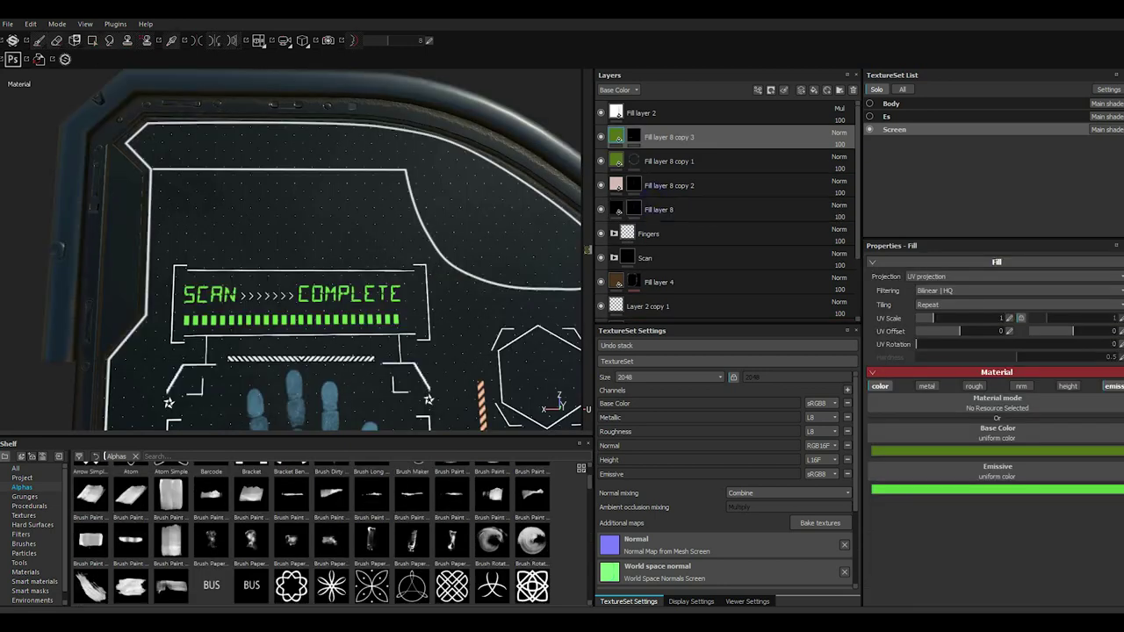
pyautogui.rightClick(646, 134)
pyautogui.click(678, 232)
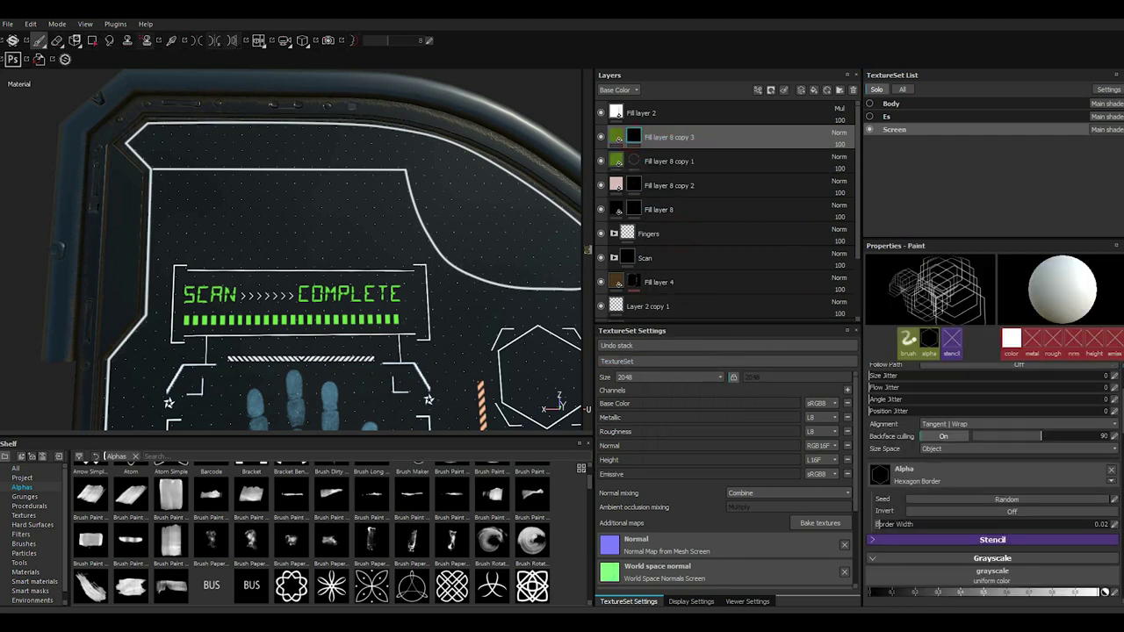
pyautogui.scroll(-5, 312, 527)
pyautogui.scroll(-5, 312, 527)
pyautogui.scroll(-5, 312, 527)
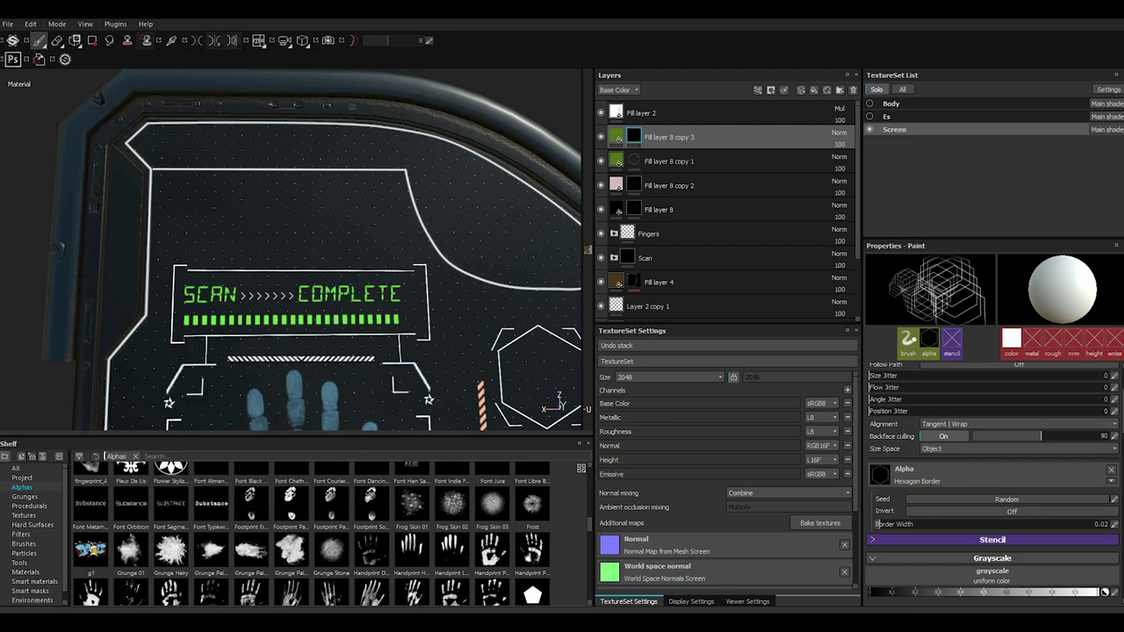
pyautogui.scroll(1, 589, 525)
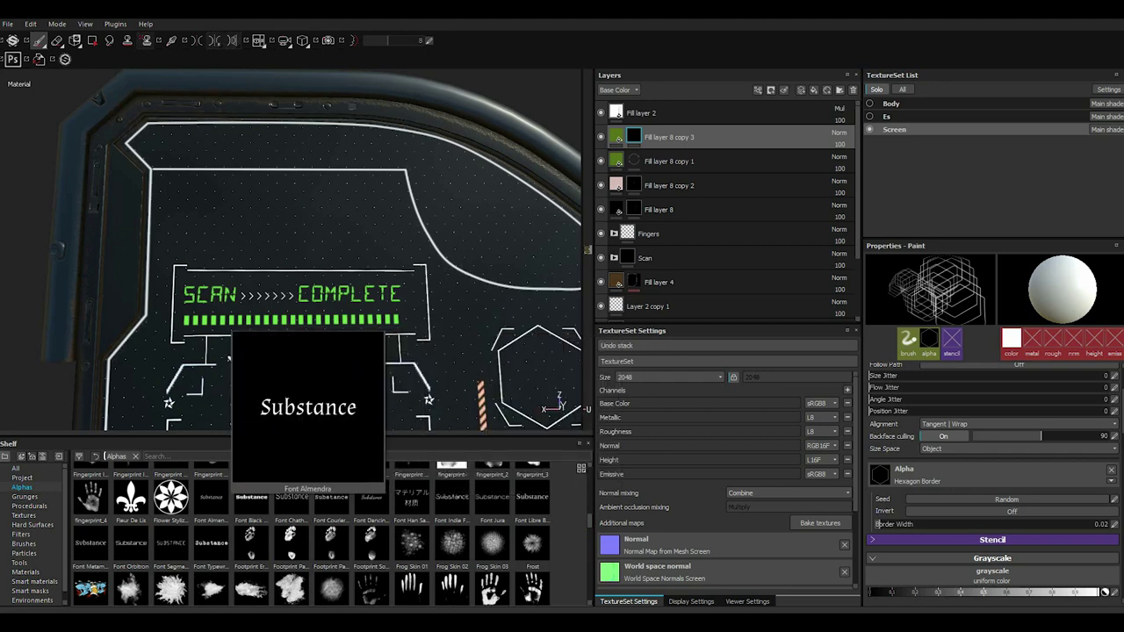
# - Set the brush to the Font Segment14 alpha with the text 'Network'
pyautogui.click(491, 497)
pyautogui.click(924, 502)
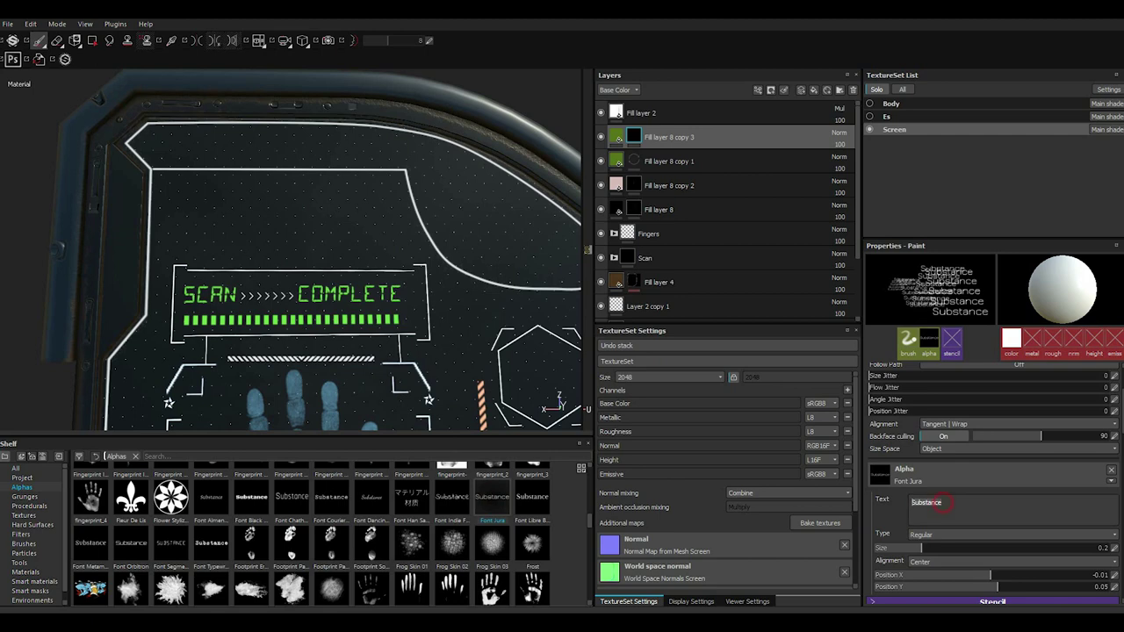
pyautogui.write('Network')
pyautogui.press('Return')
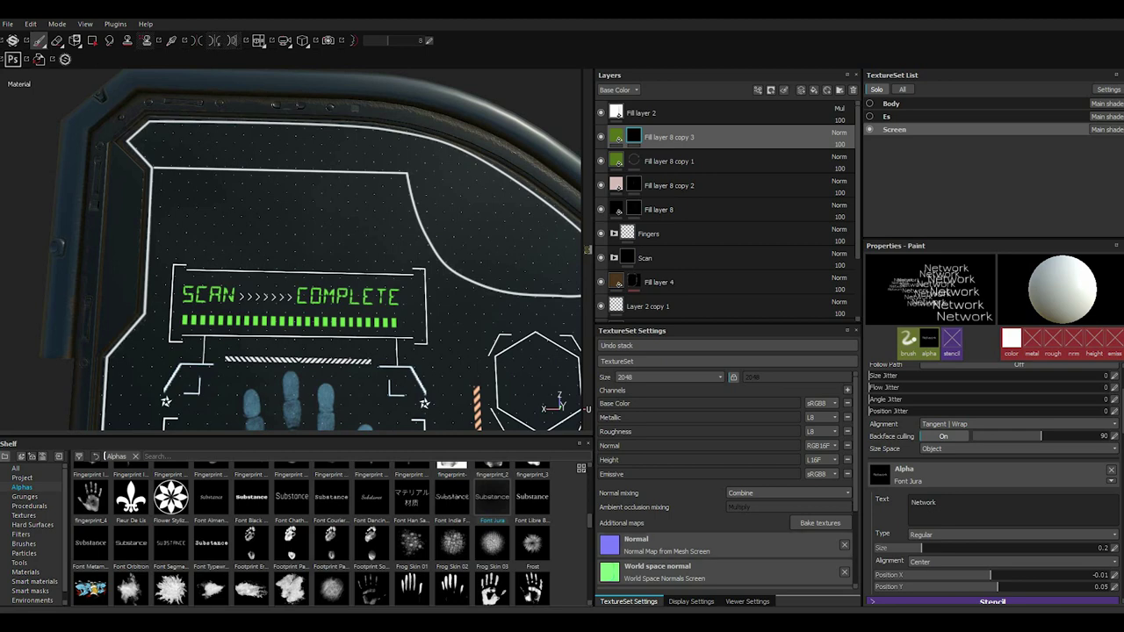
pyautogui.click(937, 505)
pyautogui.rightClick(937, 505)
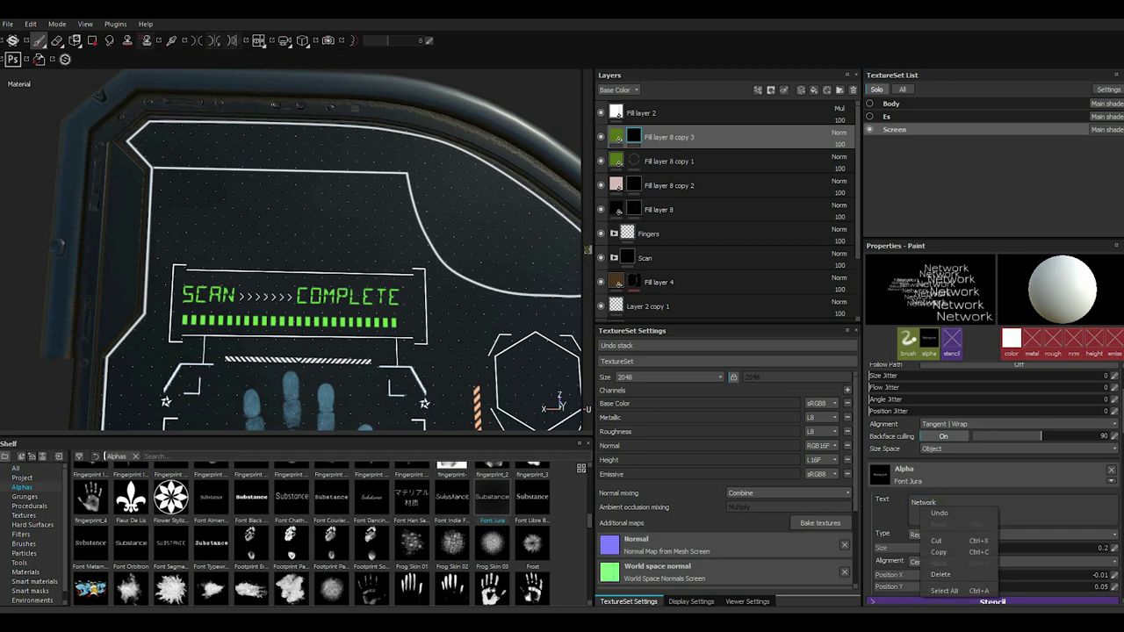
pyautogui.click(947, 550)
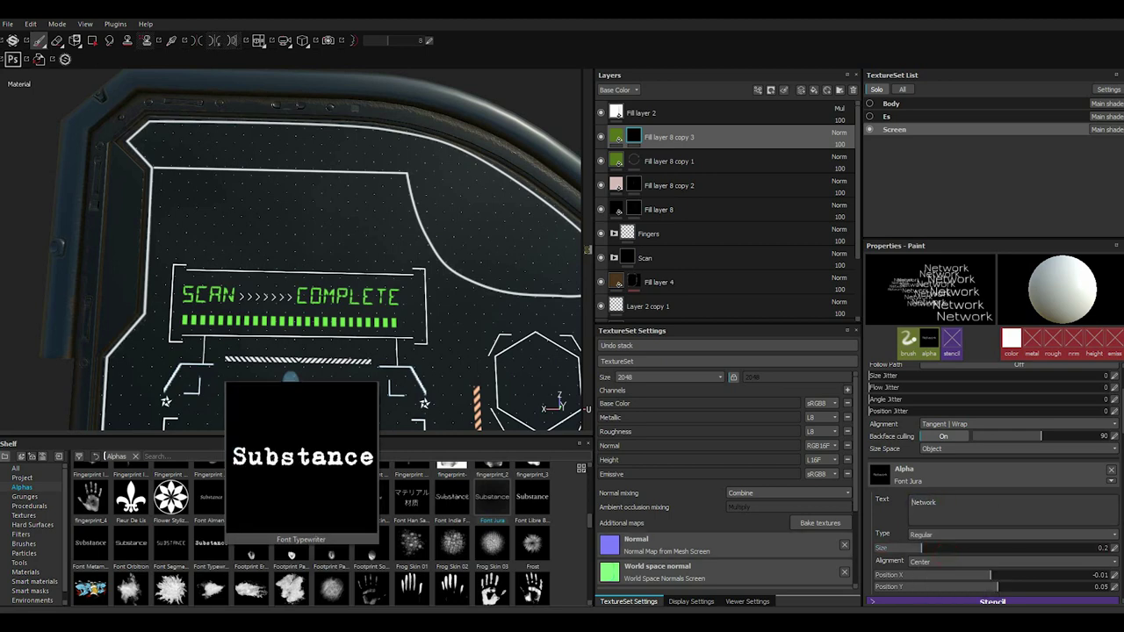
pyautogui.click(171, 543)
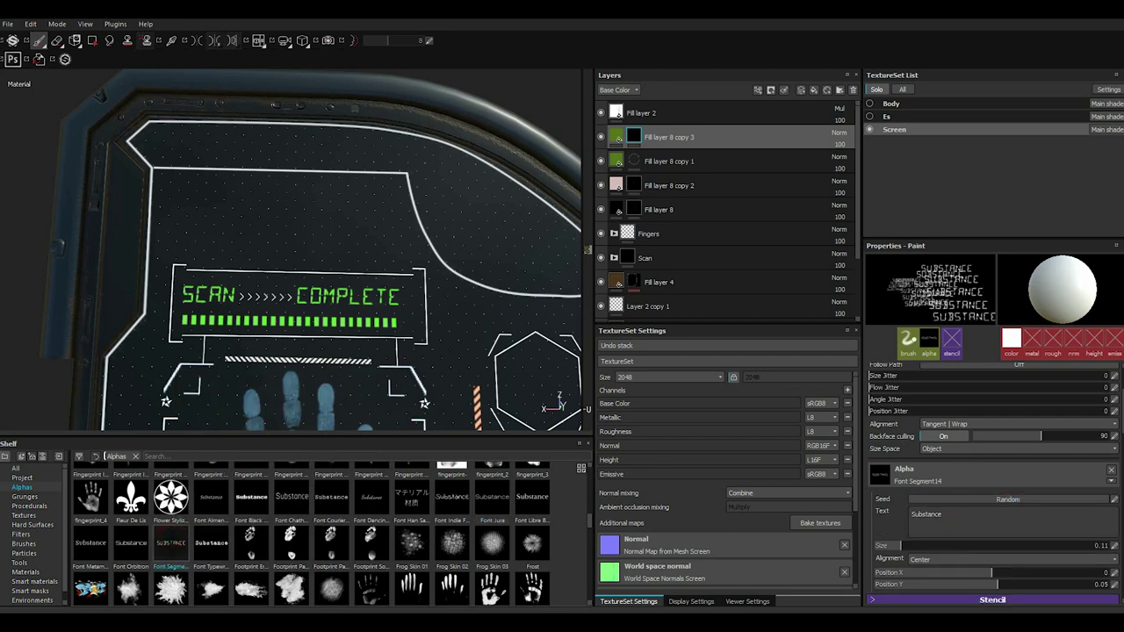
pyautogui.rightClick(931, 519)
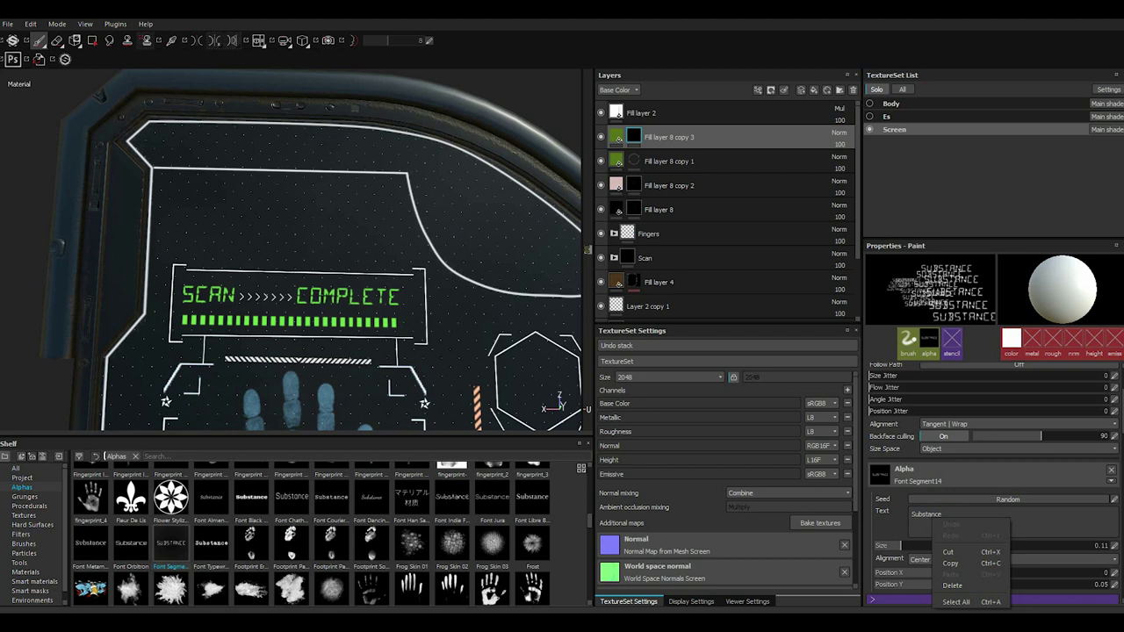
pyautogui.click(936, 515)
pyautogui.hotkey('ctrl', 'a')
pyautogui.press('BackSpace')
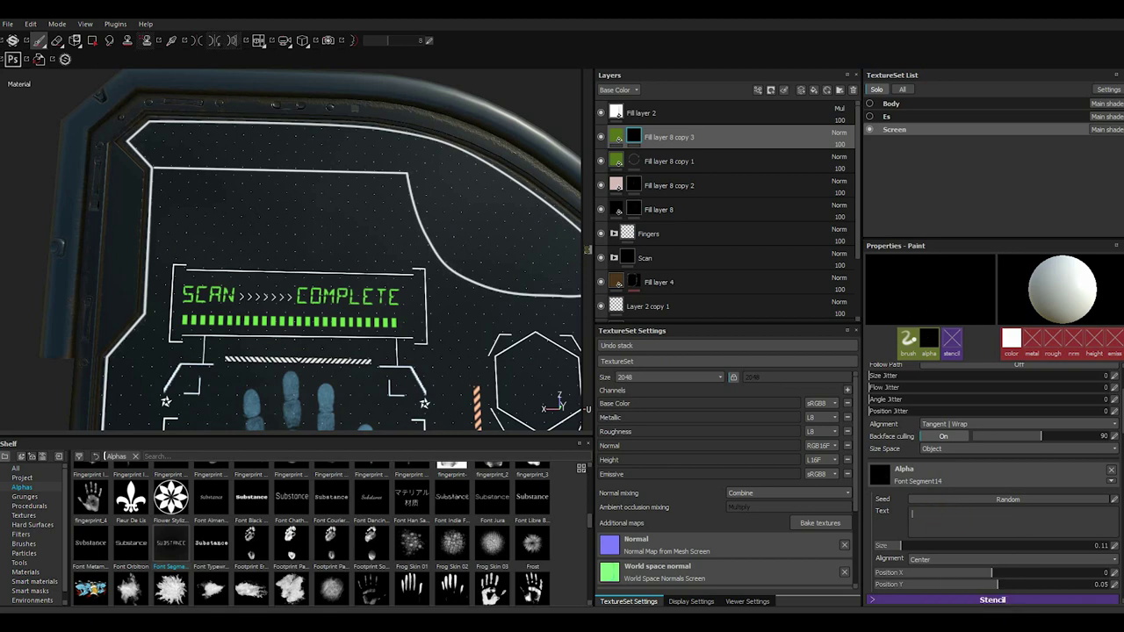
pyautogui.write('Network')
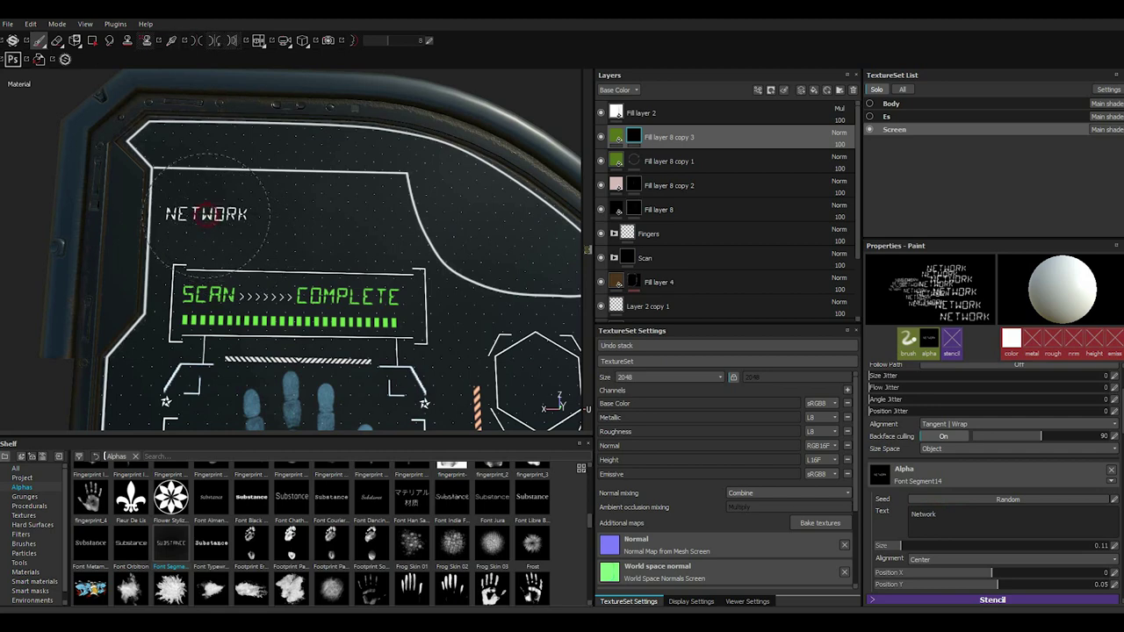
# - Stamp NETWORK and STATUS side by side, then CONNECTED beneath them
pyautogui.click(207, 213)
pyautogui.click(944, 517)
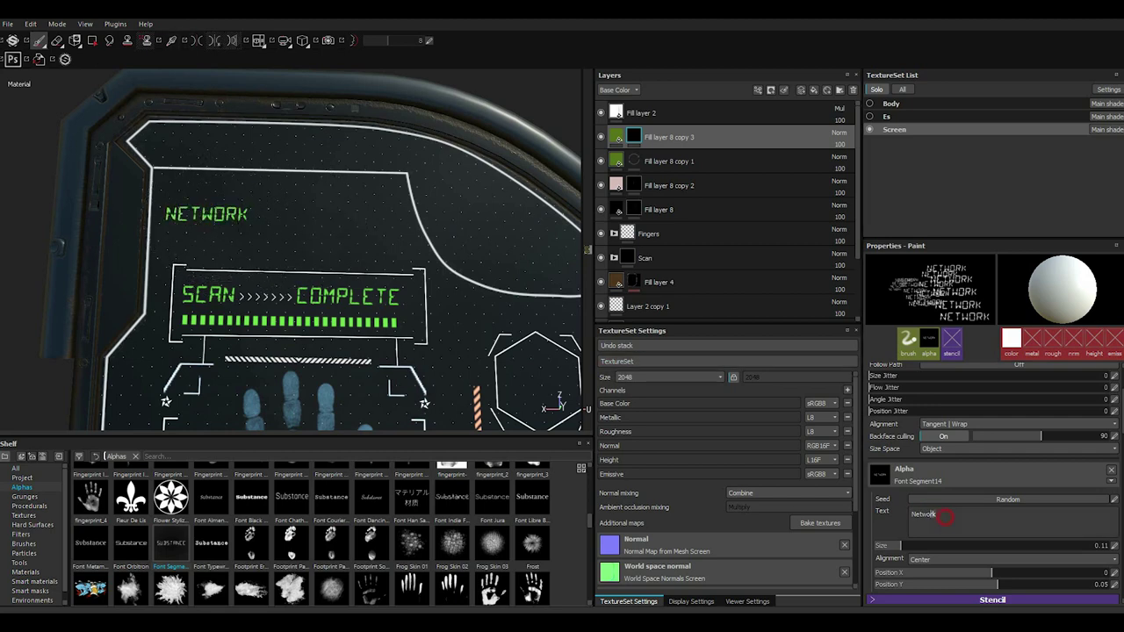
pyautogui.write('status')
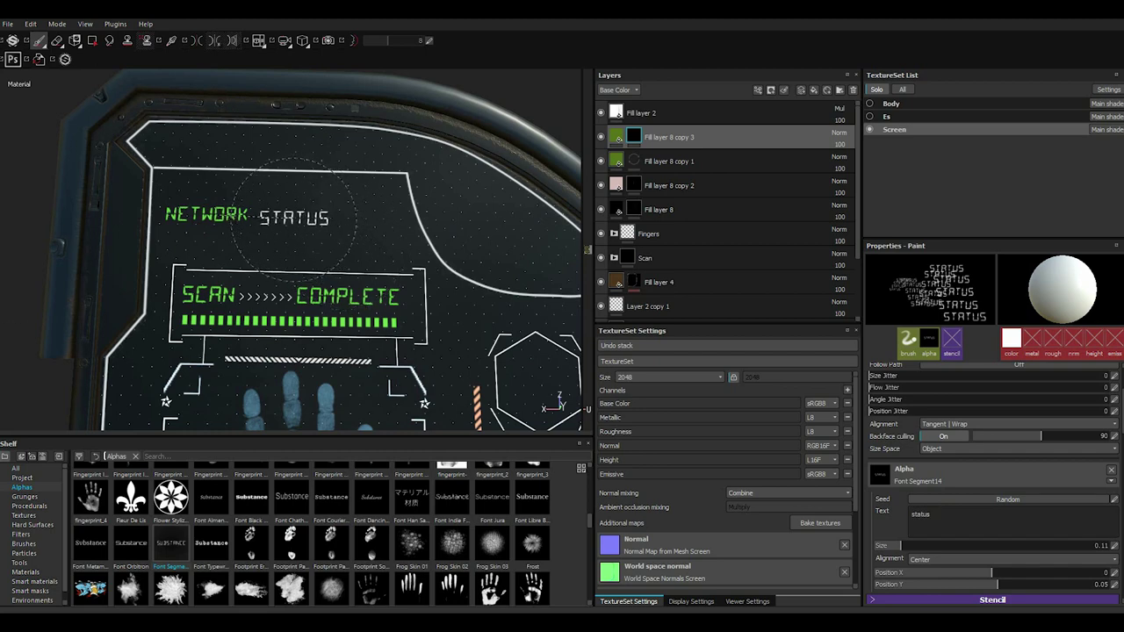
pyautogui.click(294, 215)
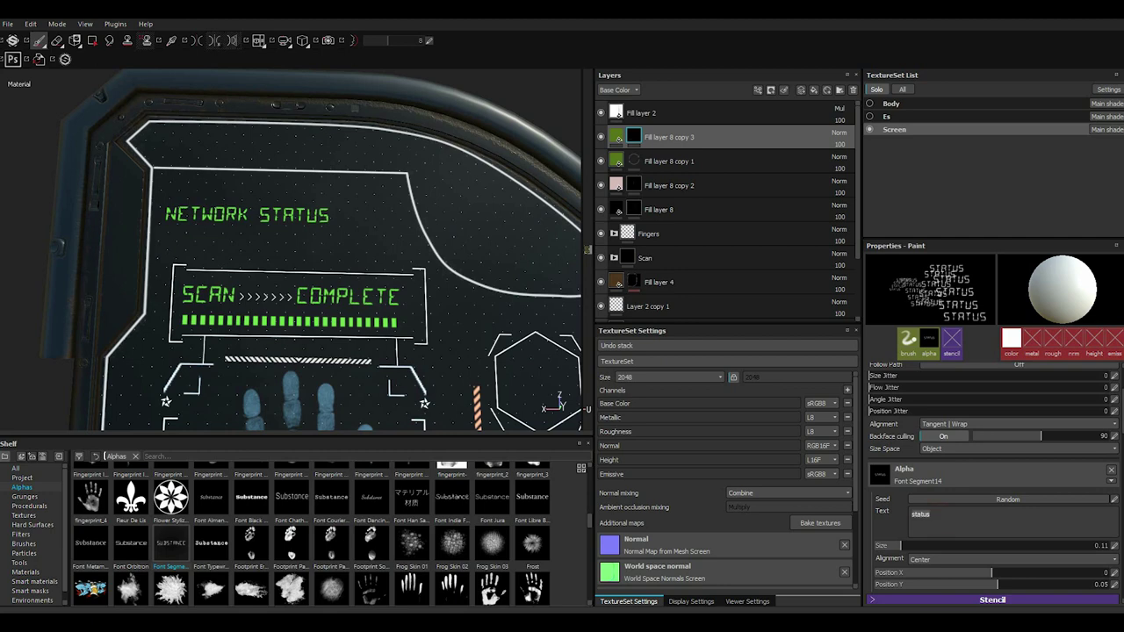
pyautogui.press('BackSpace')
pyautogui.press('BackSpace')
pyautogui.press('BackSpace')
pyautogui.write('connected')
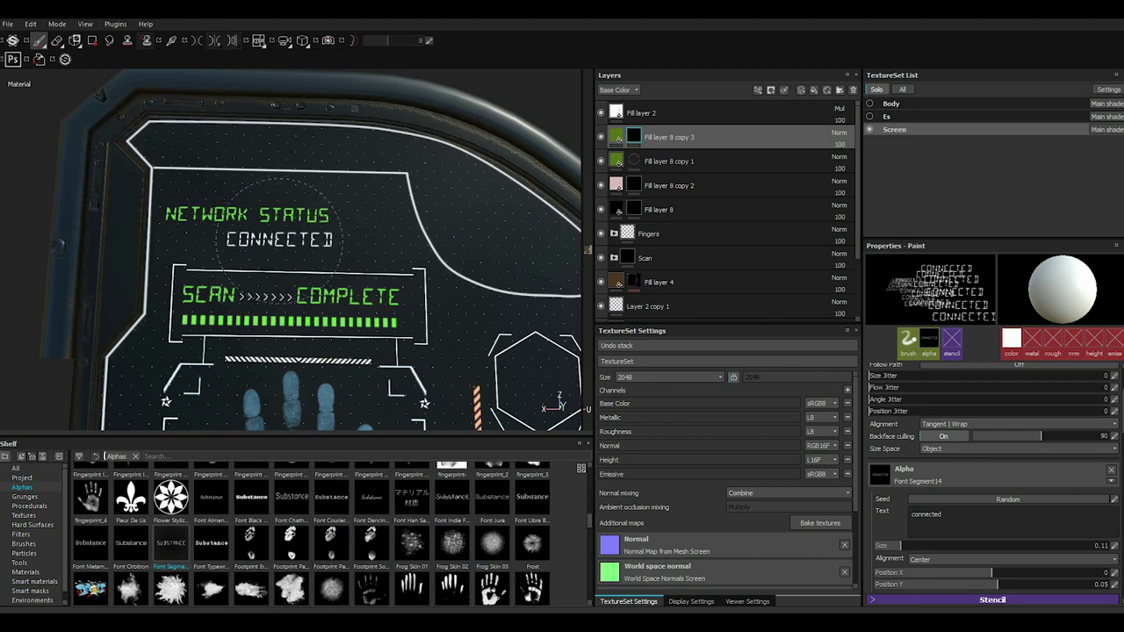
pyautogui.click(297, 240)
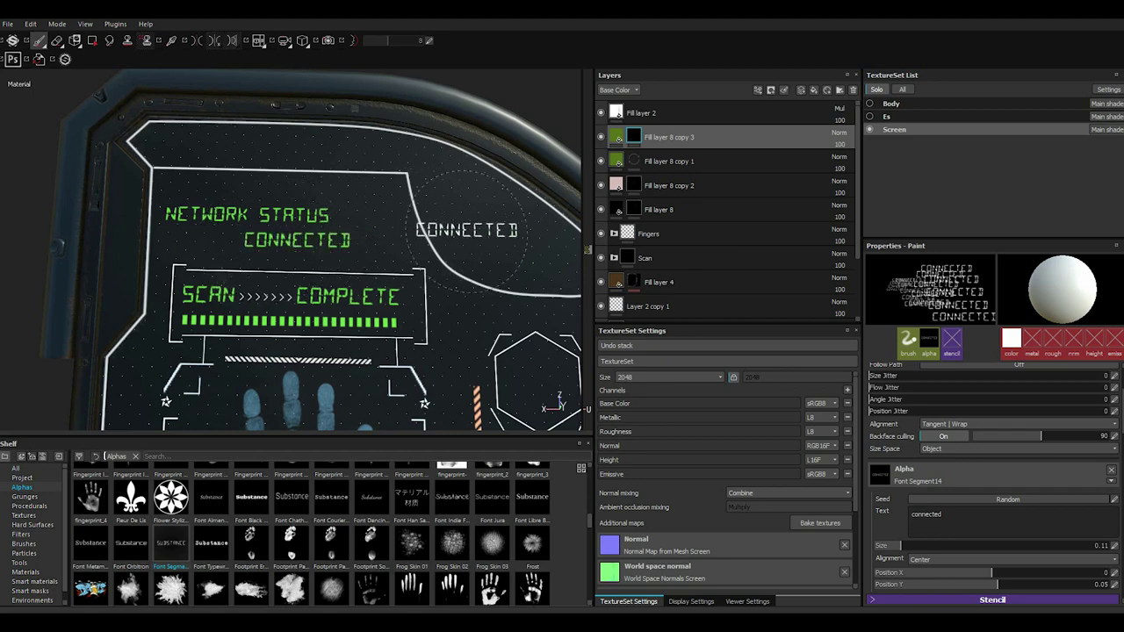
# - Switch the brush alpha to Shape Square Squeeze with hardness 0.86 and squeeze 0.36
pyautogui.scroll(-3, 311, 531)
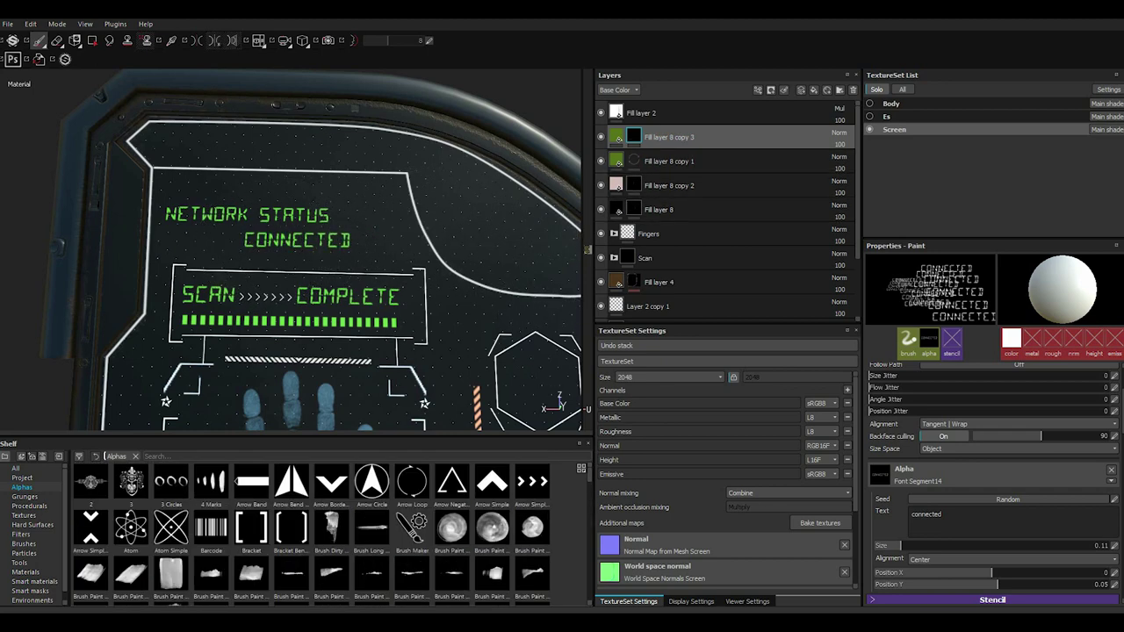
pyautogui.scroll(-2, 312, 531)
pyautogui.scroll(-3, 312, 532)
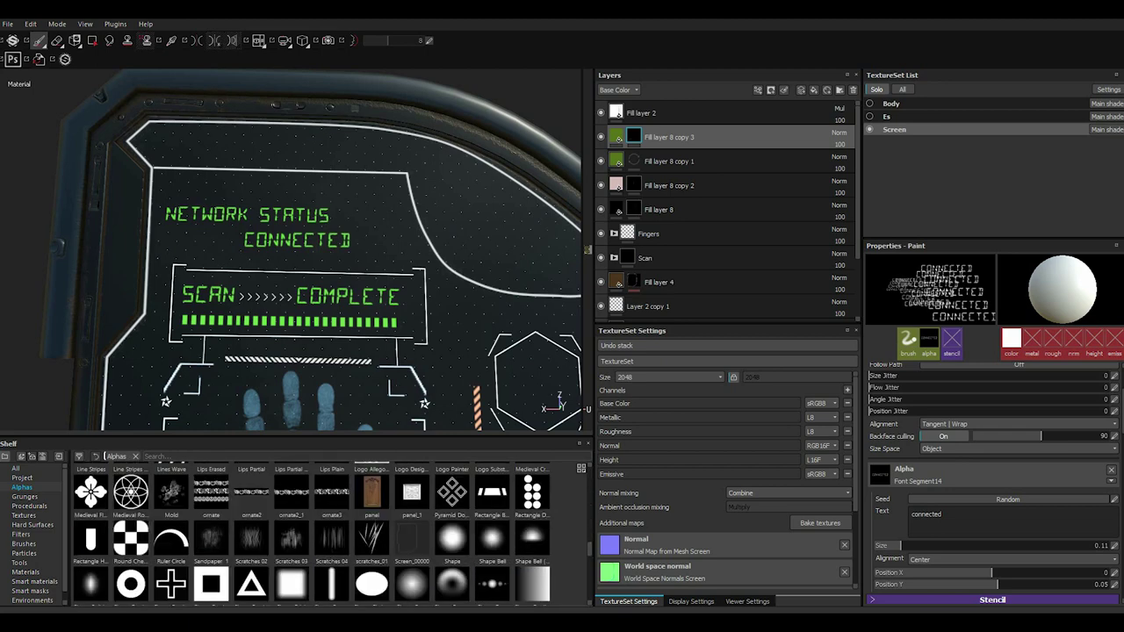
pyautogui.scroll(3, 312, 532)
pyautogui.scroll(-3, 311, 531)
pyautogui.scroll(-3, 312, 531)
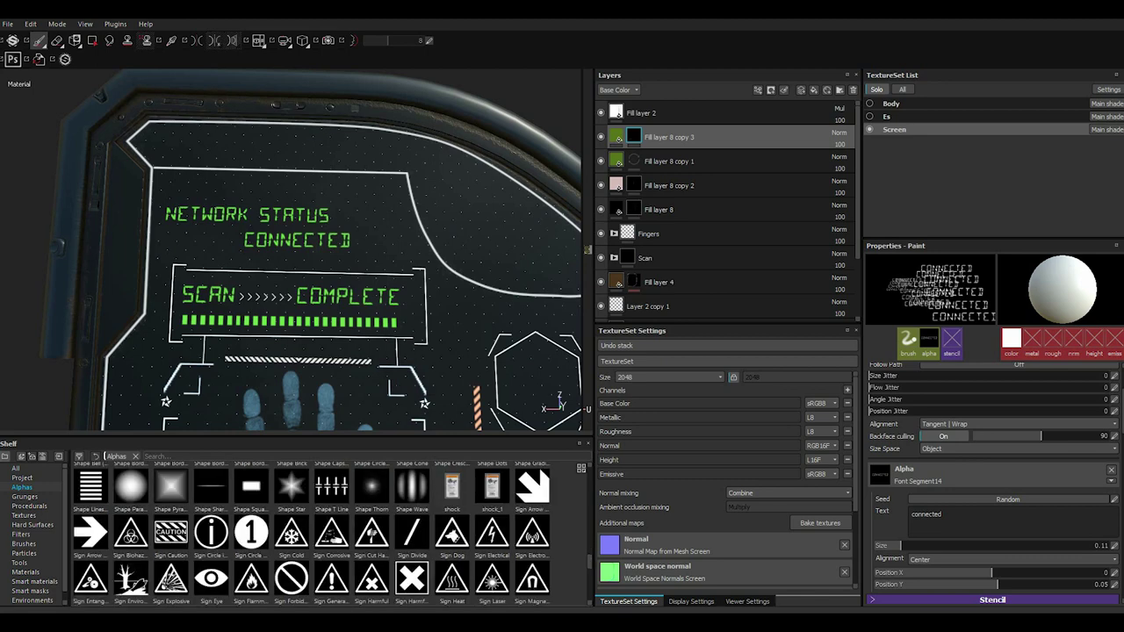
pyautogui.click(251, 487)
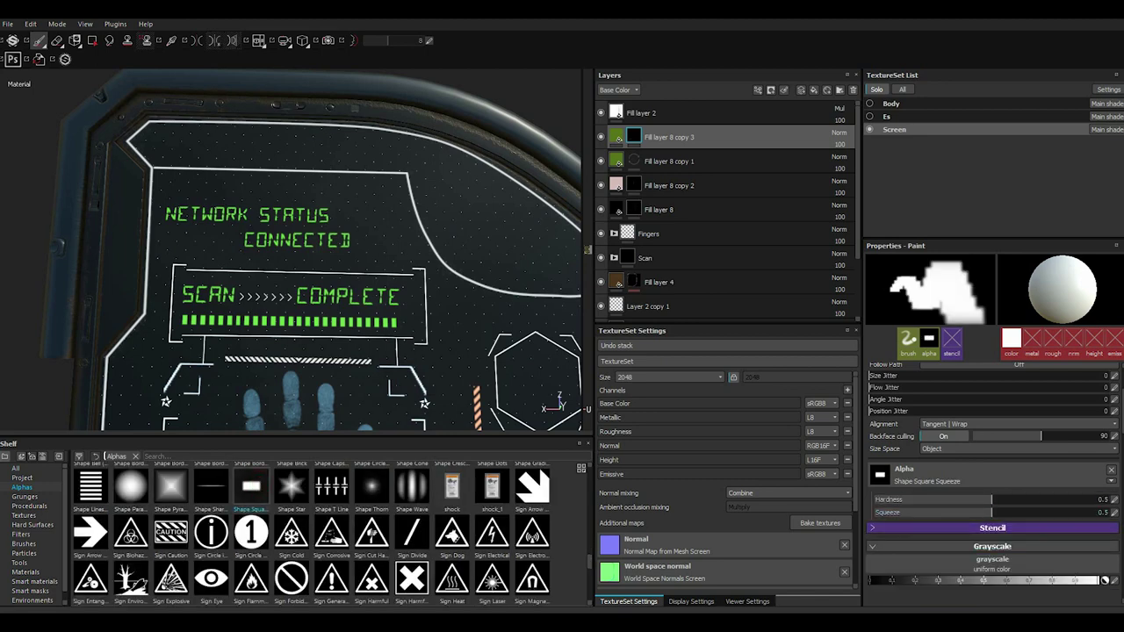
pyautogui.moveTo(993, 499); pyautogui.dragTo(1077, 499)
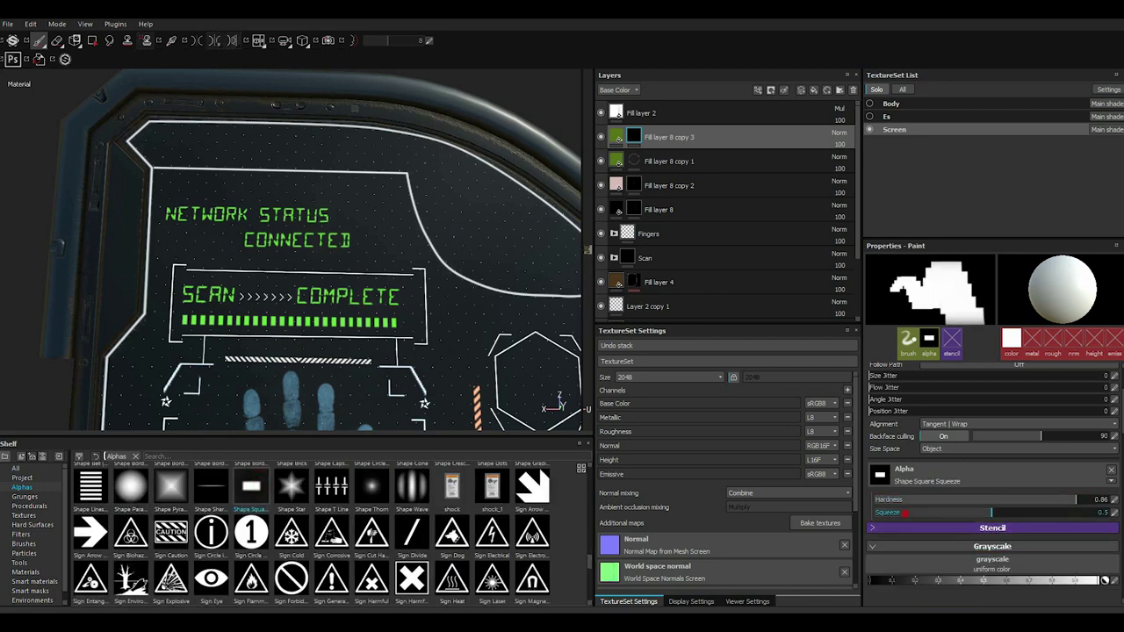
pyautogui.moveTo(992, 512)
pyautogui.mouseDown()
pyautogui.moveTo(906, 512)
pyautogui.moveTo(985, 512)
pyautogui.moveTo(958, 512)
pyautogui.mouseUp()
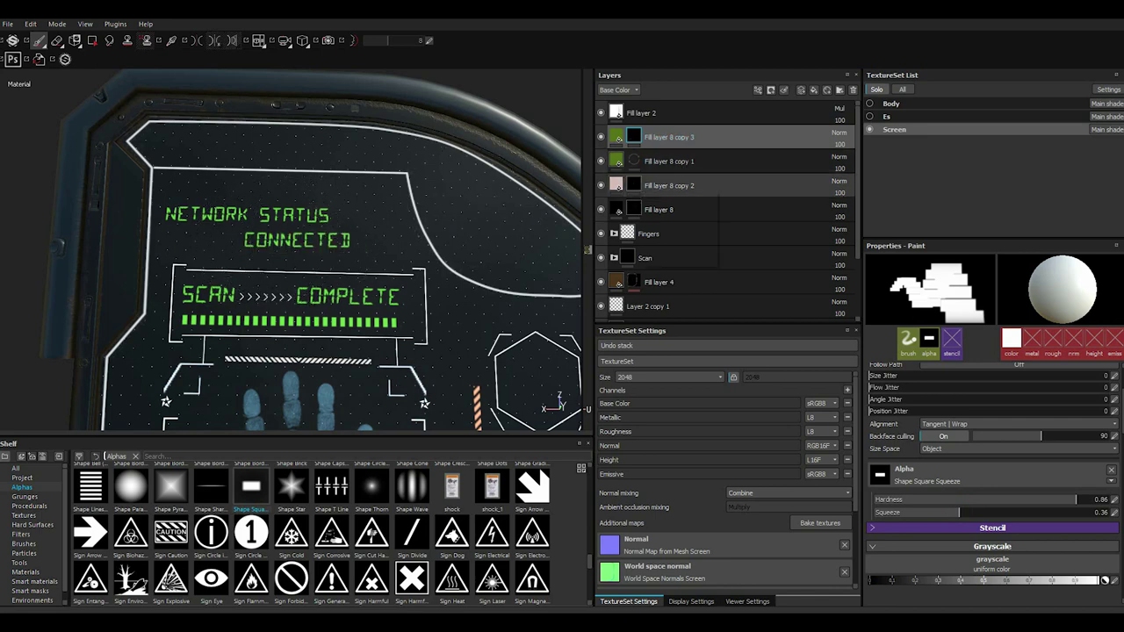
# - Duplicate Fill layer 8 copy 3 to make a new layer for the green bar
pyautogui.click(661, 209)
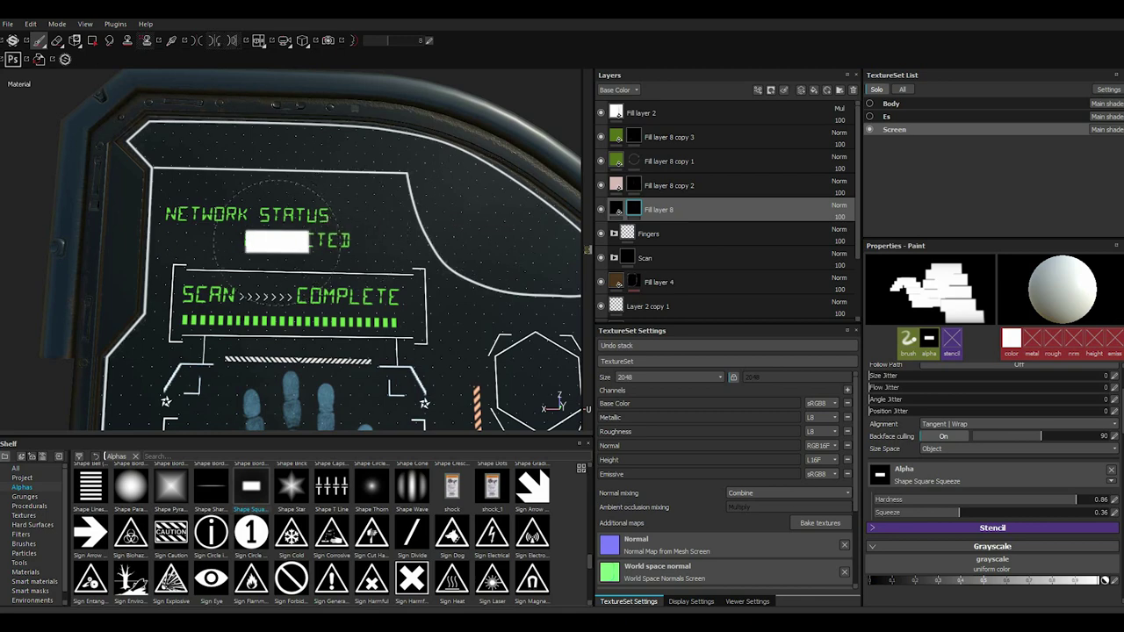
pyautogui.click(661, 136)
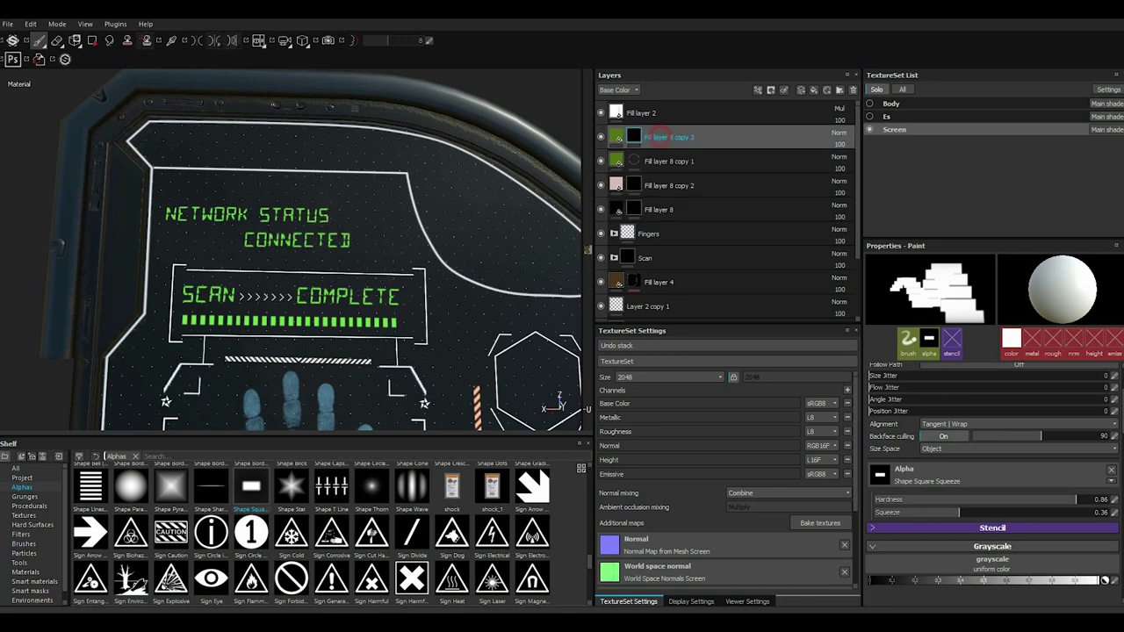
pyautogui.rightClick(661, 136)
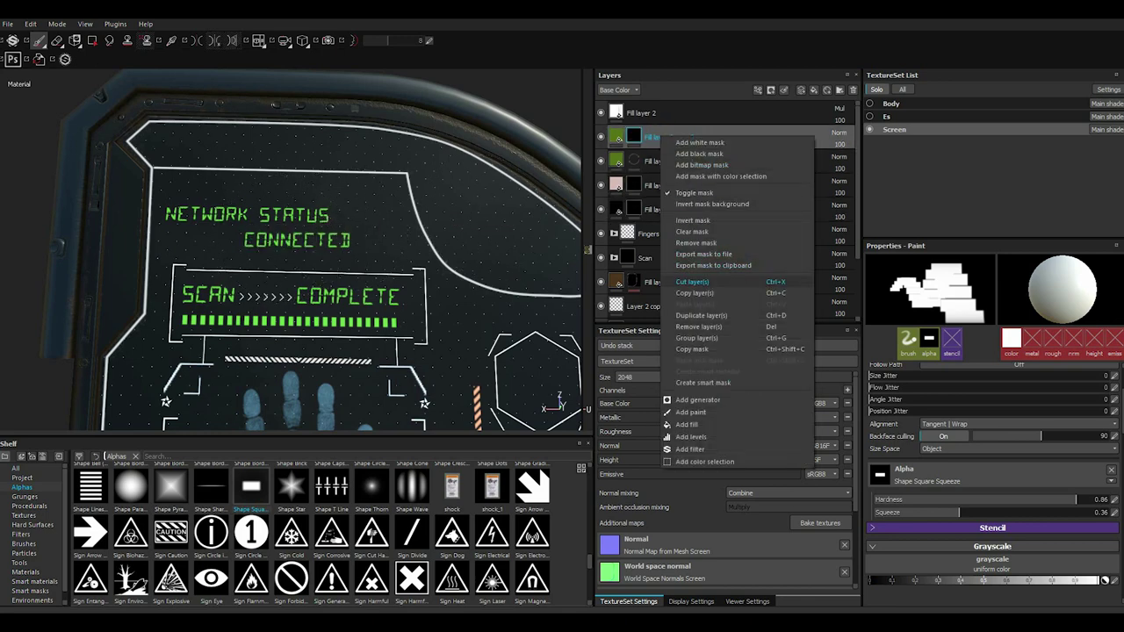
pyautogui.click(705, 314)
pyautogui.rightClick(661, 136)
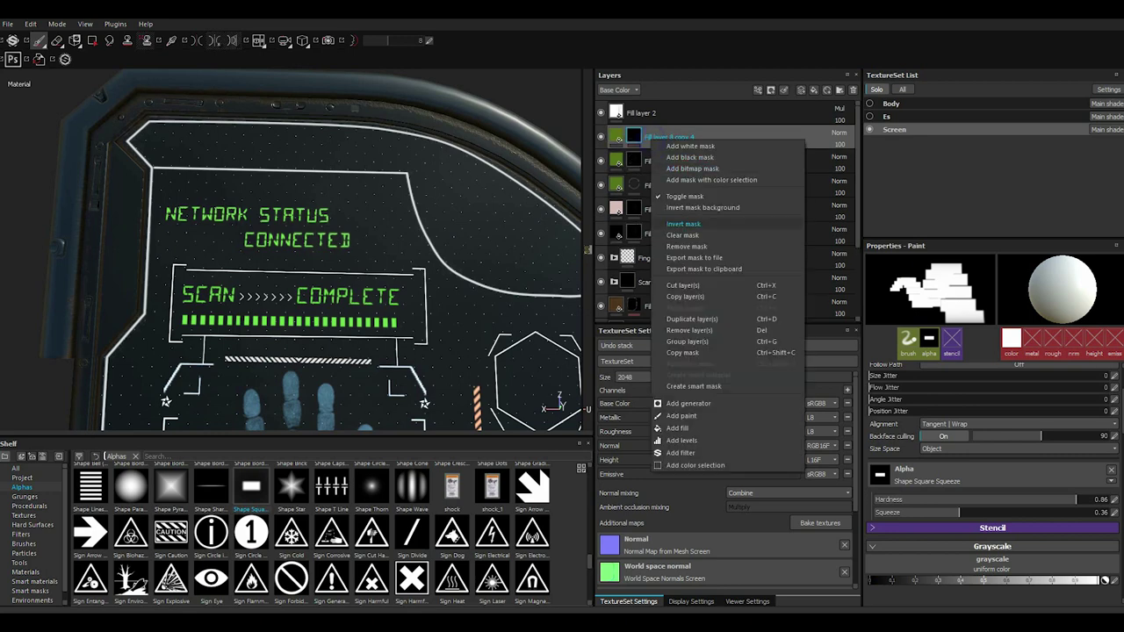
pyautogui.click(687, 235)
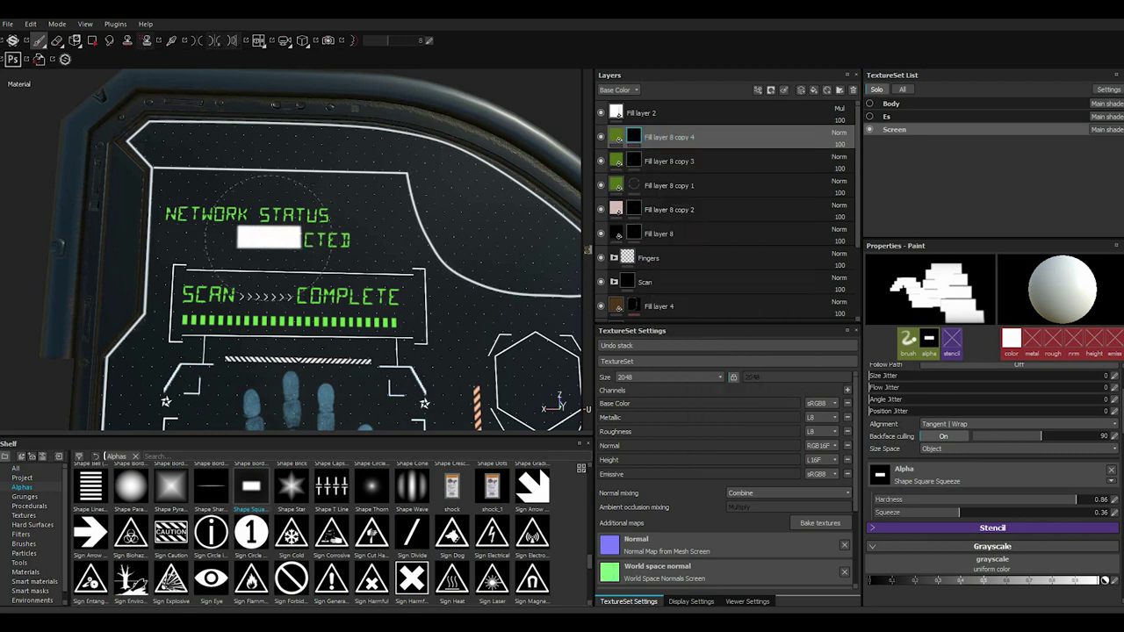
# - Paint a straight green bar over CONNECTED and move Fill layer 8 copy 4 below copy 3
pyautogui.click(269, 238)
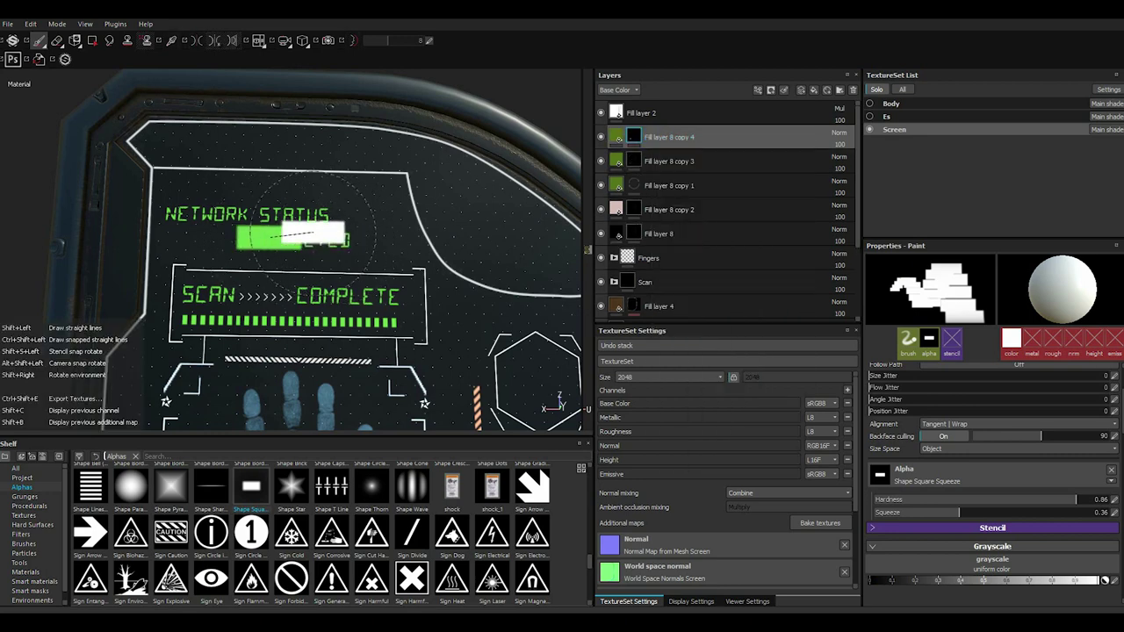
pyautogui.keyDown('shift'); pyautogui.click(319, 238); pyautogui.keyUp('shift')
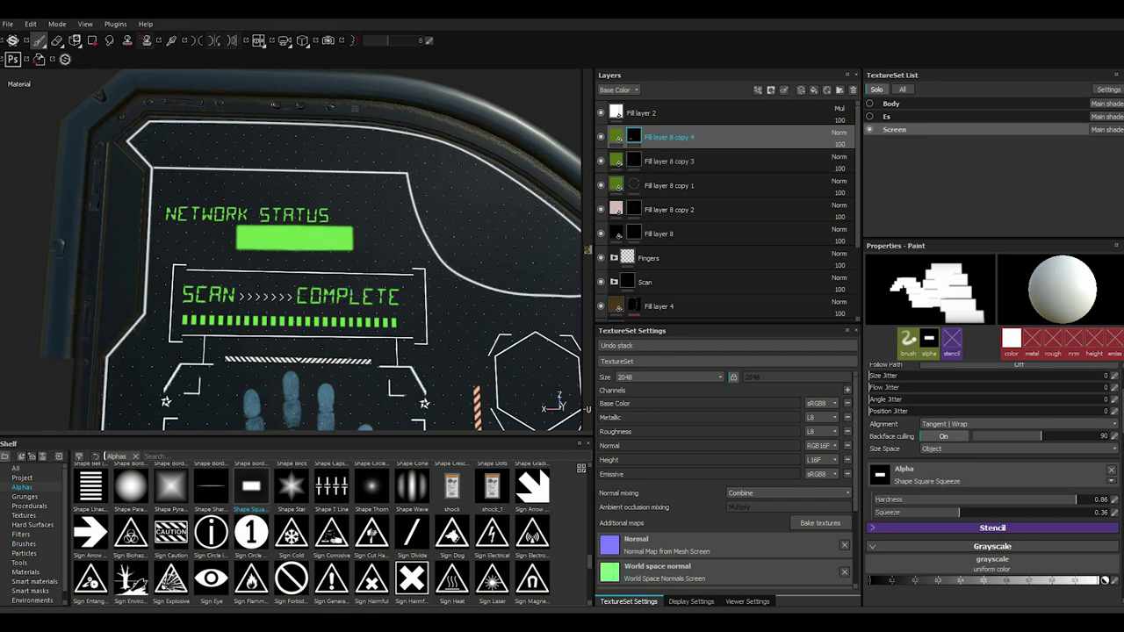
pyautogui.click(840, 143)
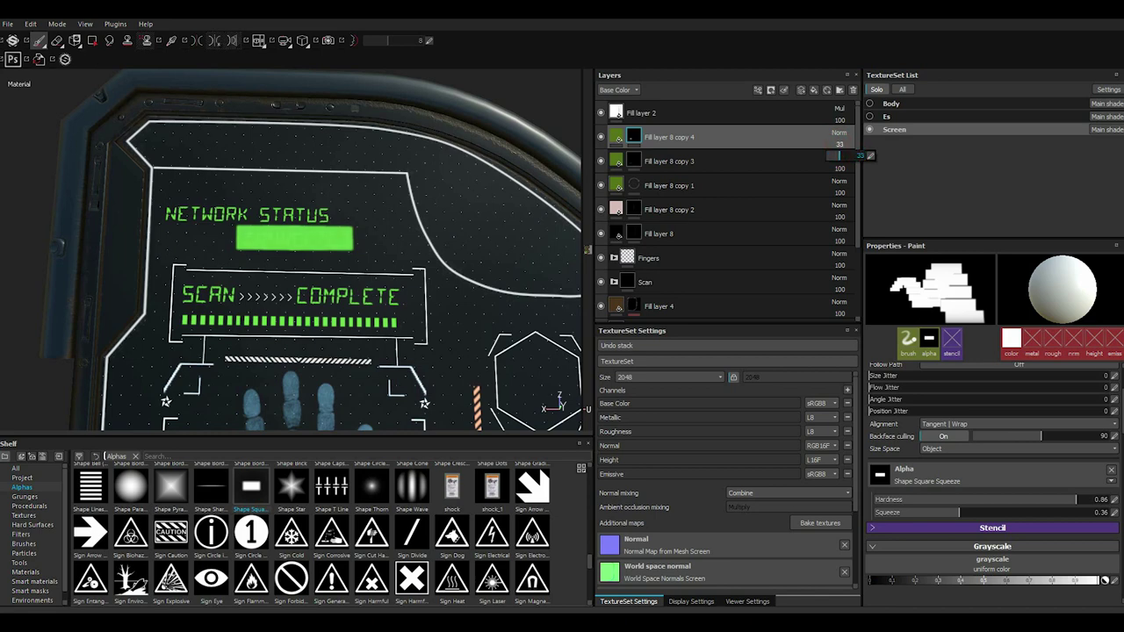
pyautogui.moveTo(688, 137); pyautogui.dragTo(688, 161)
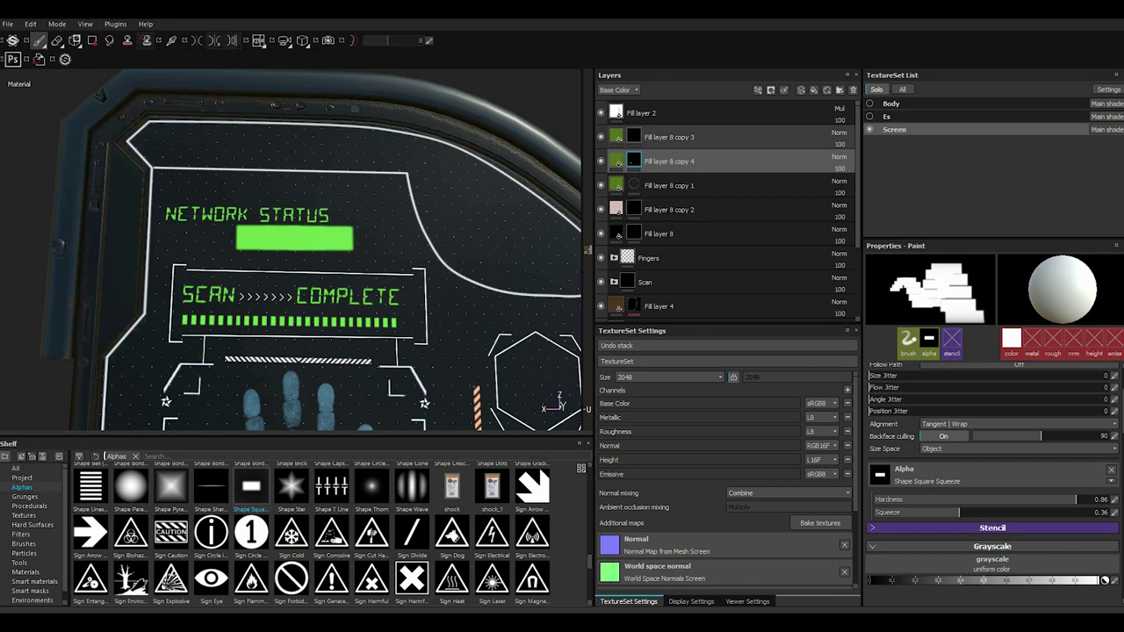
pyautogui.click(677, 137)
# - Set the Emissive and Base Color of Fill layer 8 copy 3 to light grey
pyautogui.click(949, 488)
pyautogui.click(839, 466)
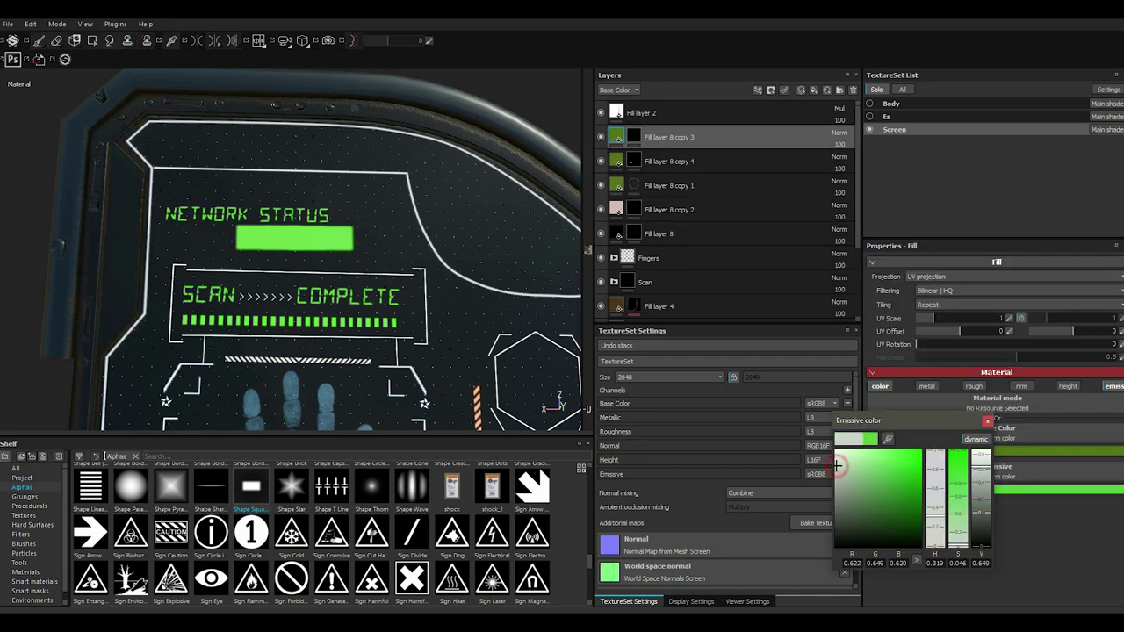
pyautogui.moveTo(839, 466); pyautogui.dragTo(837, 457)
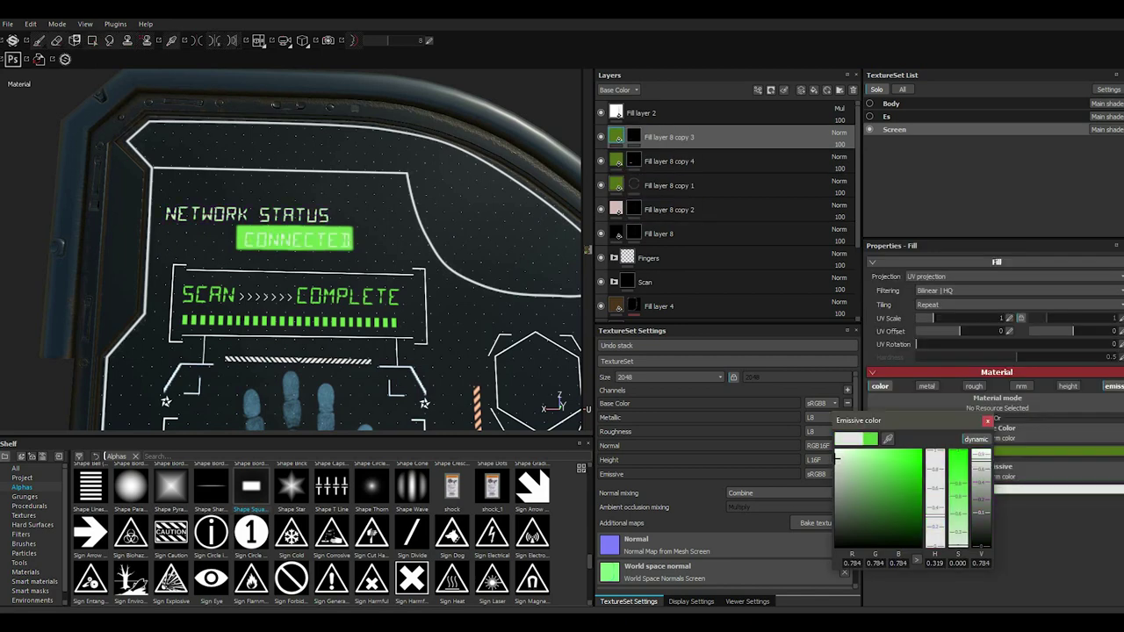
pyautogui.click(988, 421)
pyautogui.click(977, 449)
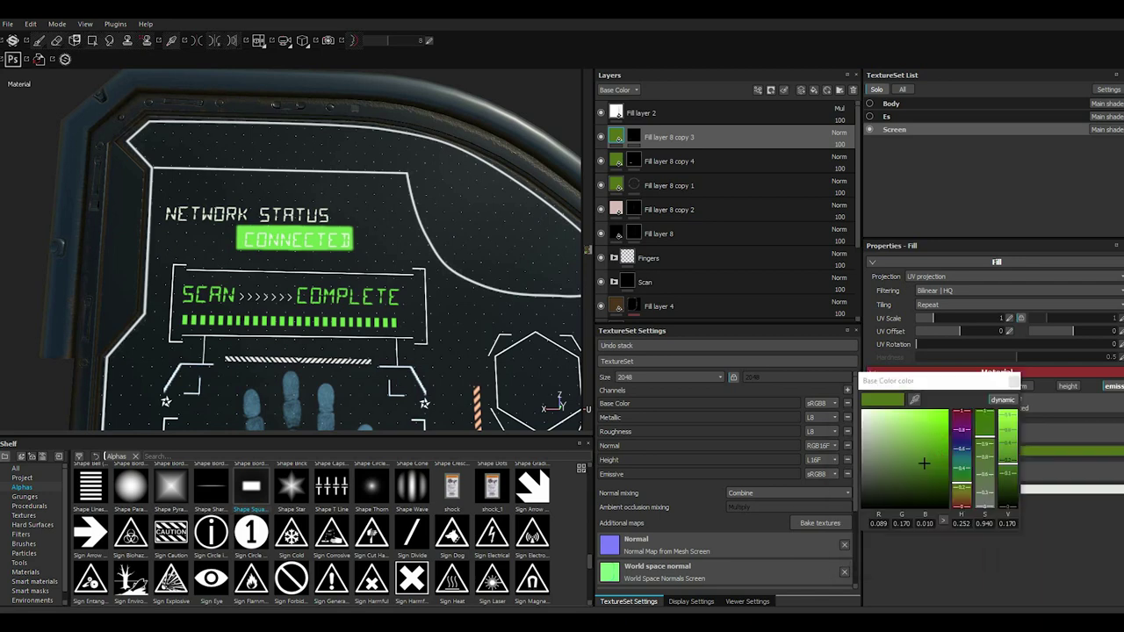
pyautogui.moveTo(865, 436); pyautogui.dragTo(863, 426)
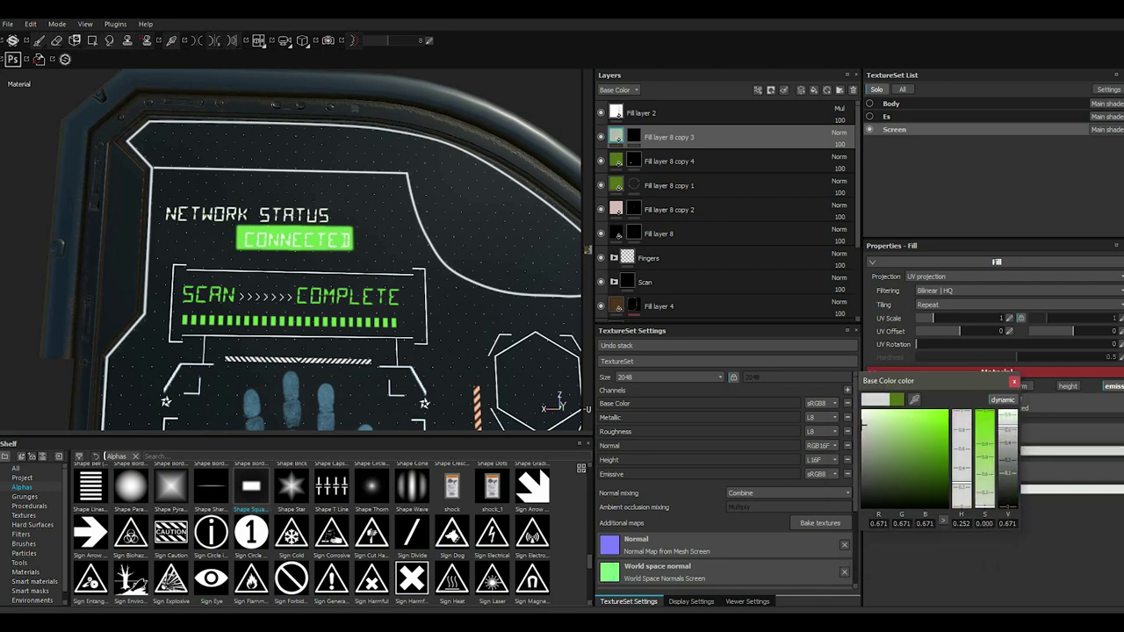
pyautogui.click(1016, 383)
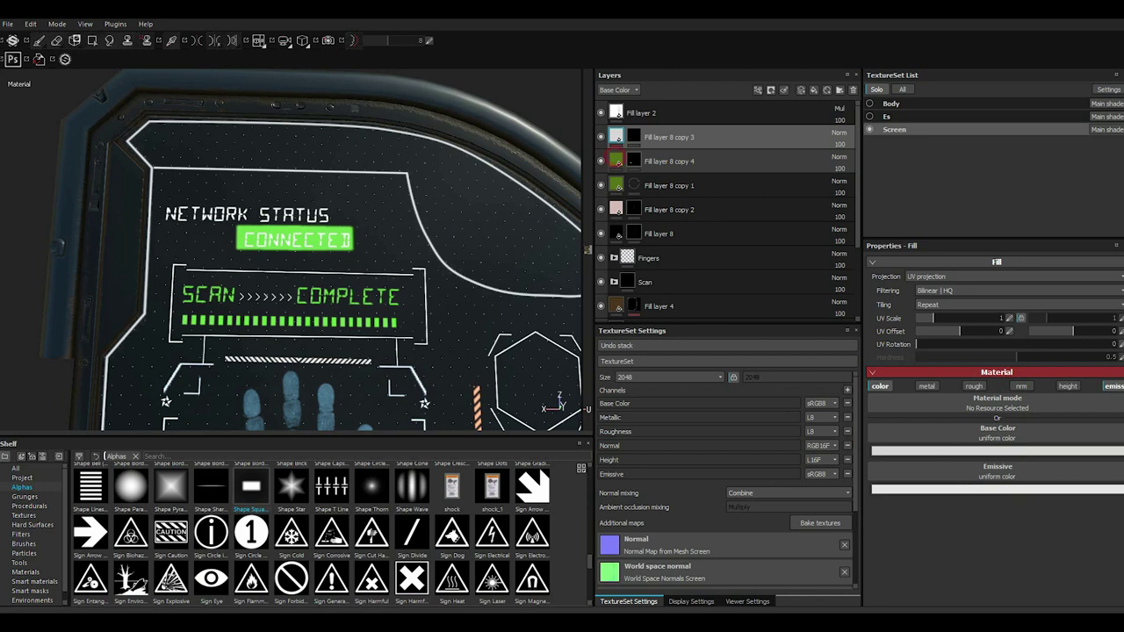
# - Delete the green bar layer, Fill layer 8 copy 4
pyautogui.click(668, 161)
pyautogui.click(601, 161)
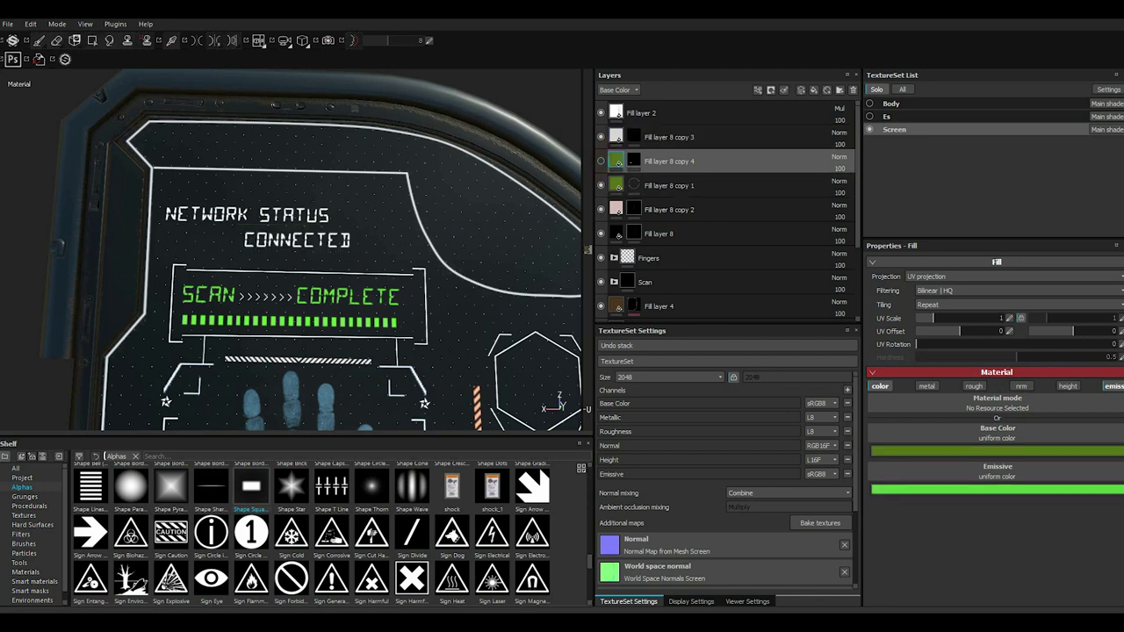
pyautogui.click(601, 160)
pyautogui.press('Delete')
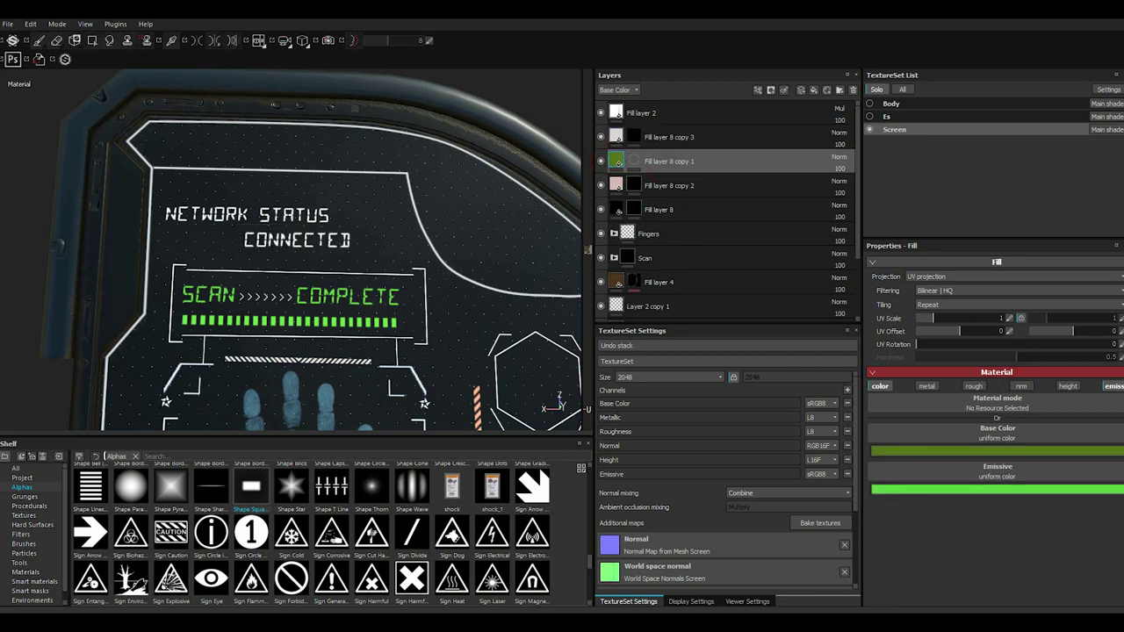
# - On Fill layer 8 copy 1's mask, paint a green backing behind CONNECTED with squeeze 0.4
pyautogui.click(633, 161)
pyautogui.press('1')
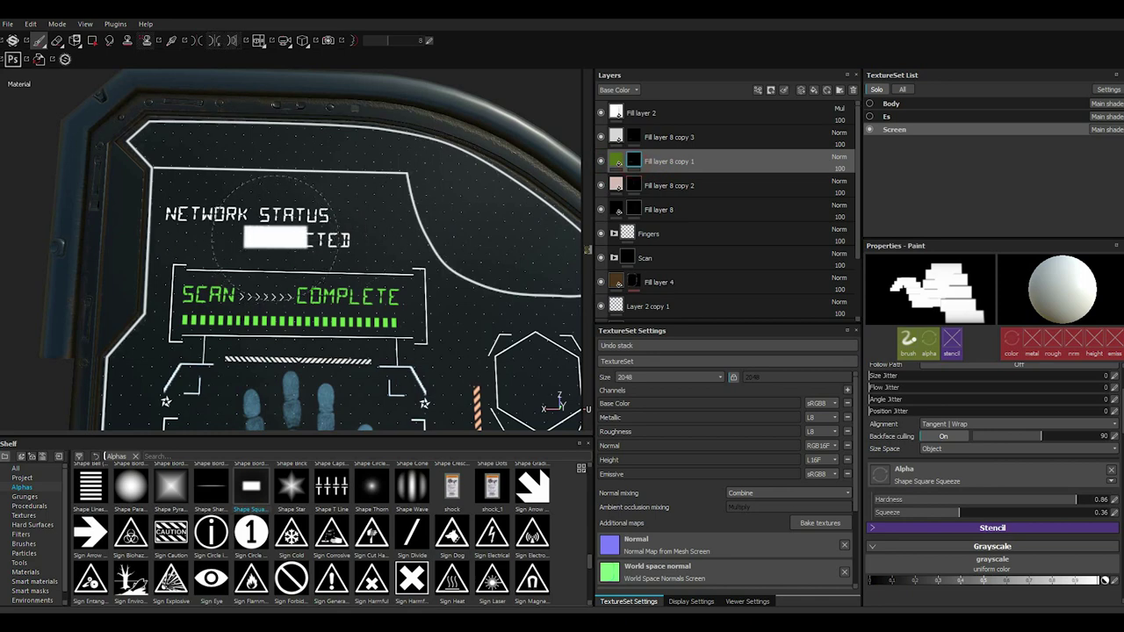
pyautogui.moveTo(276, 237); pyautogui.dragTo(308, 239)
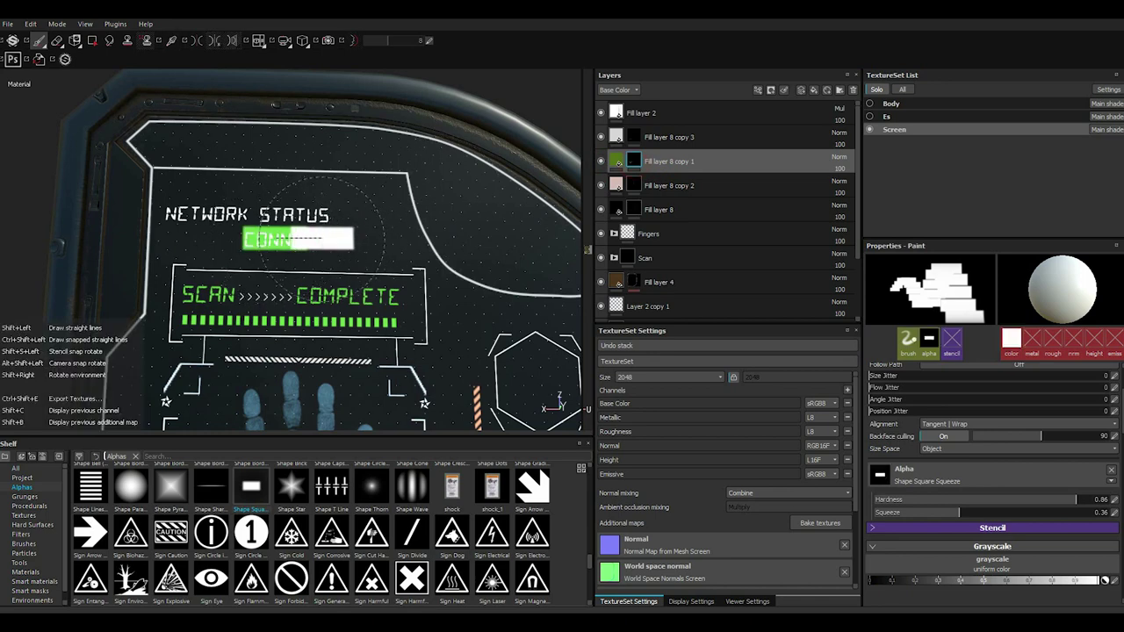
pyautogui.keyDown('shift'); pyautogui.click(320, 238); pyautogui.keyUp('shift')
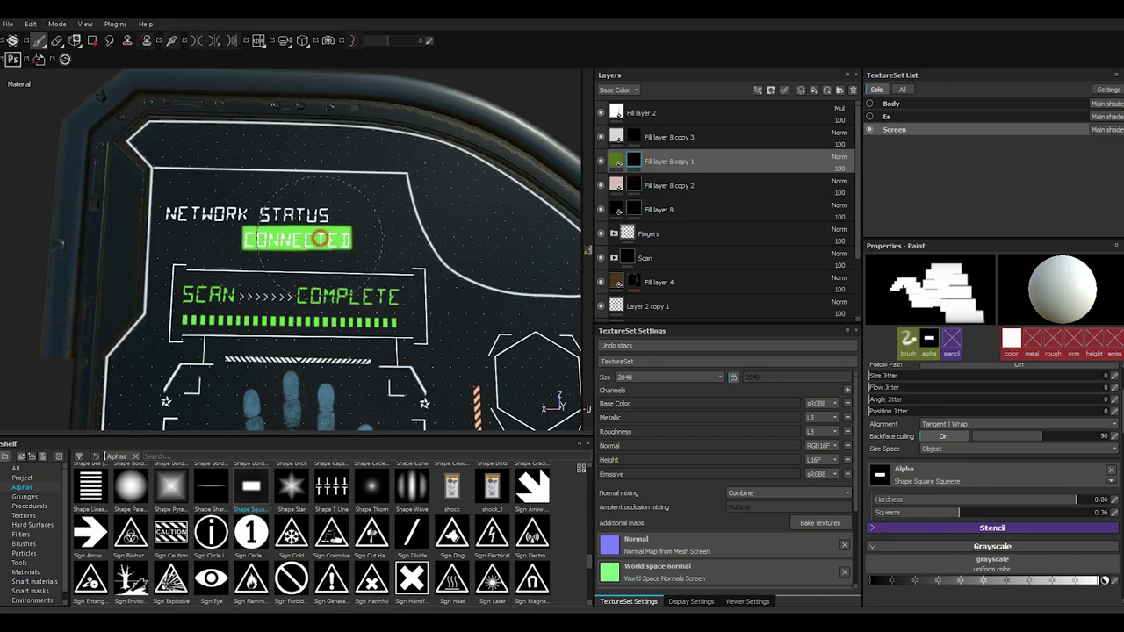
pyautogui.hotkey('ctrl', 'z')
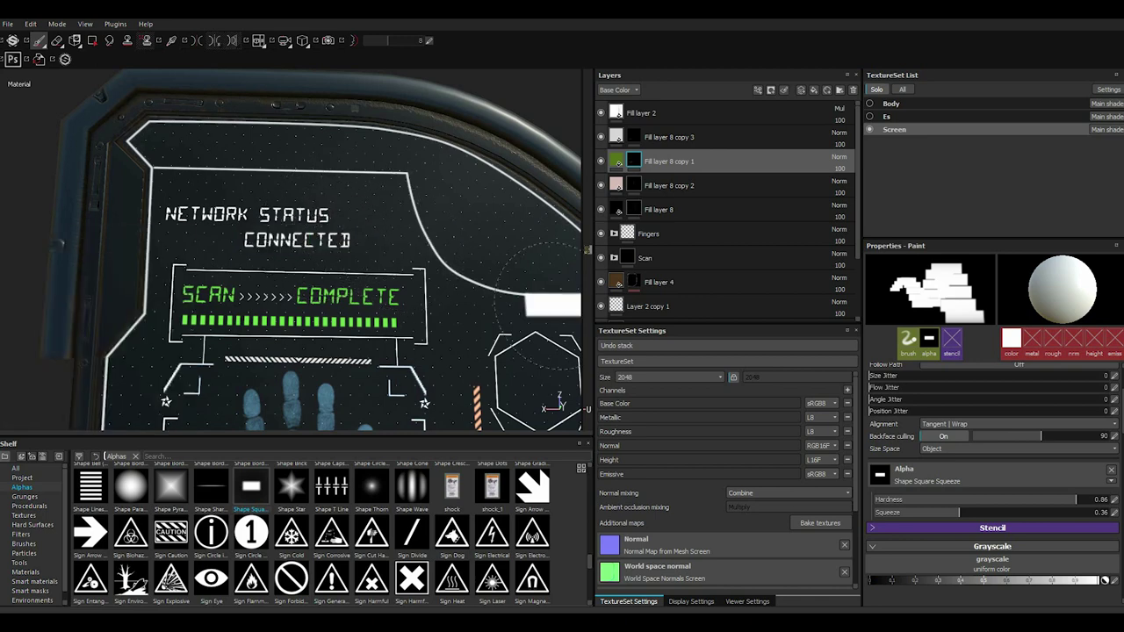
pyautogui.moveTo(959, 512); pyautogui.dragTo(968, 512)
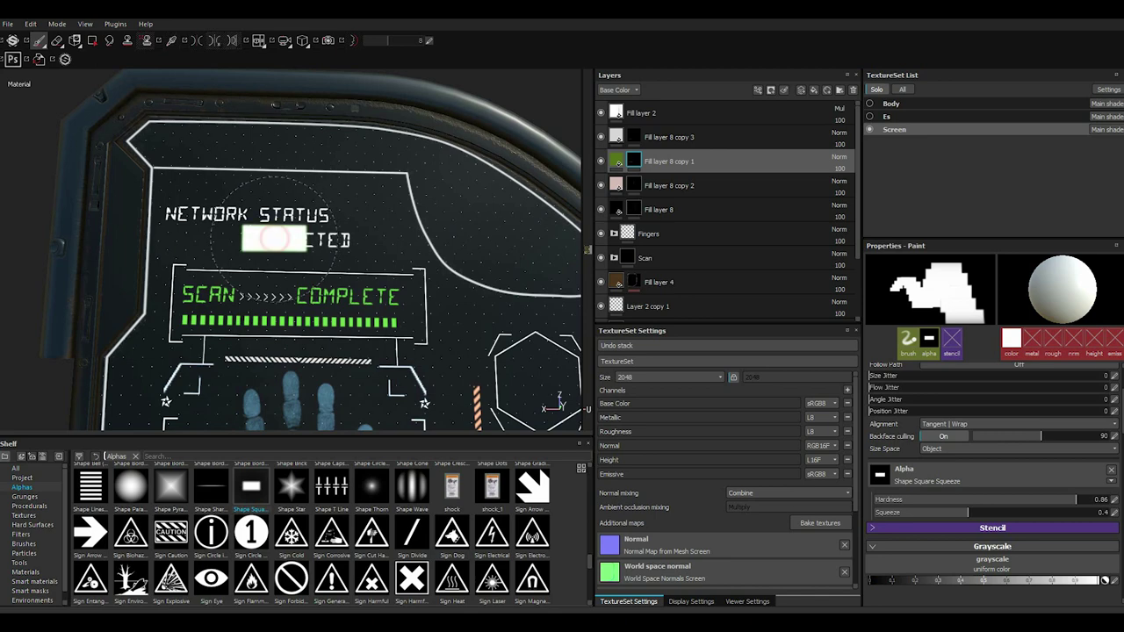
pyautogui.moveTo(274, 239); pyautogui.dragTo(315, 238)
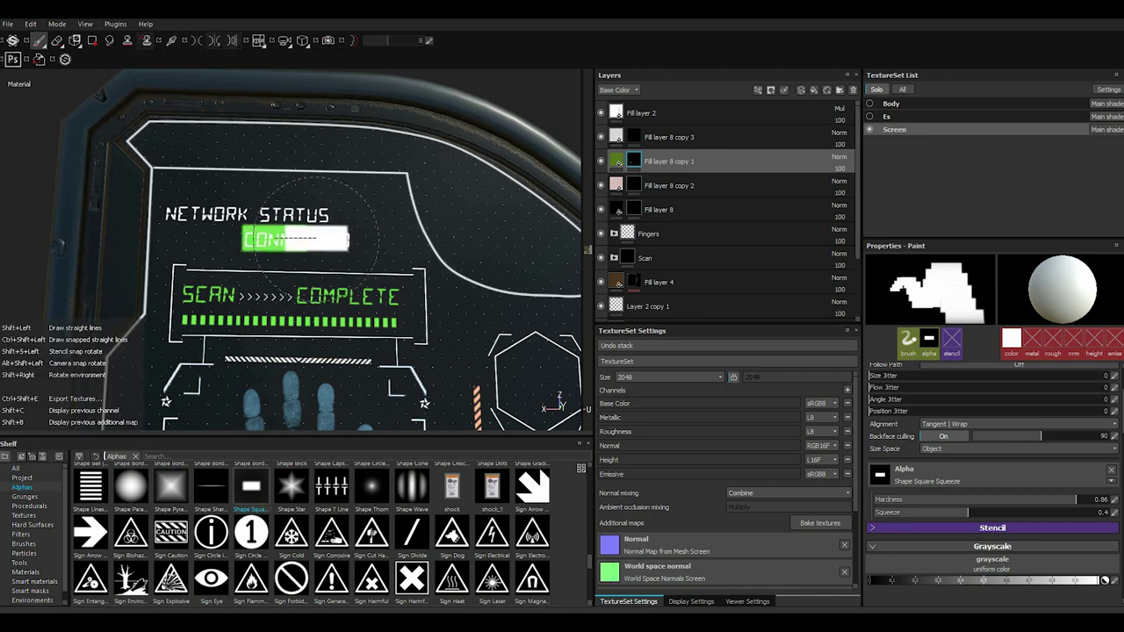
pyautogui.click(320, 239)
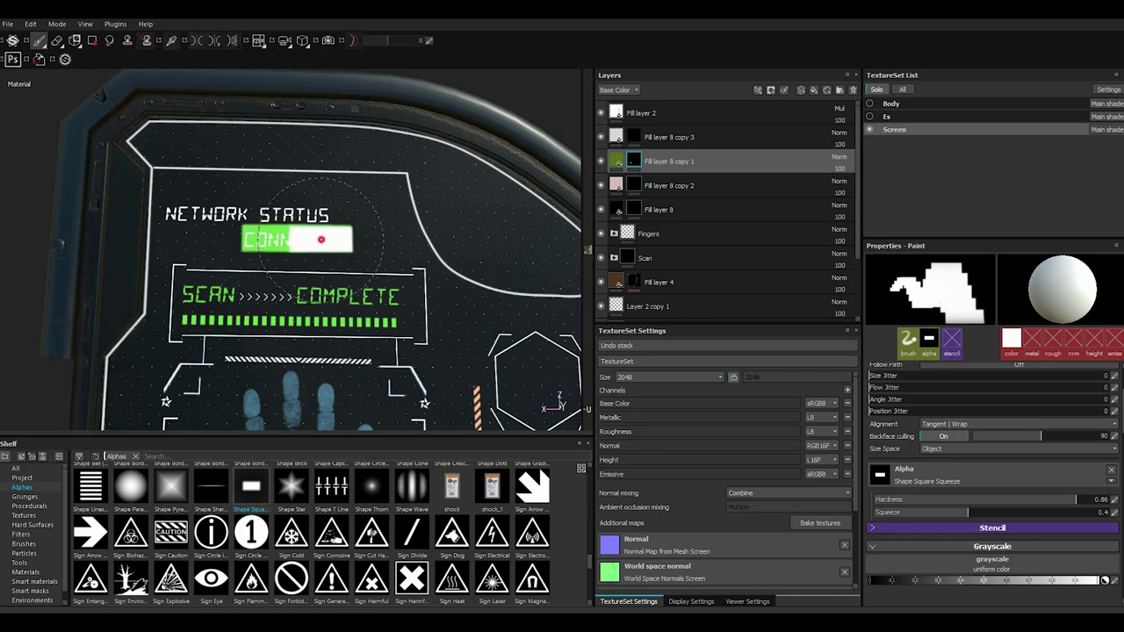
pyautogui.keyDown('alt'); pyautogui.moveTo(271, 213); pyautogui.dragTo(330, 236); pyautogui.keyUp('alt')
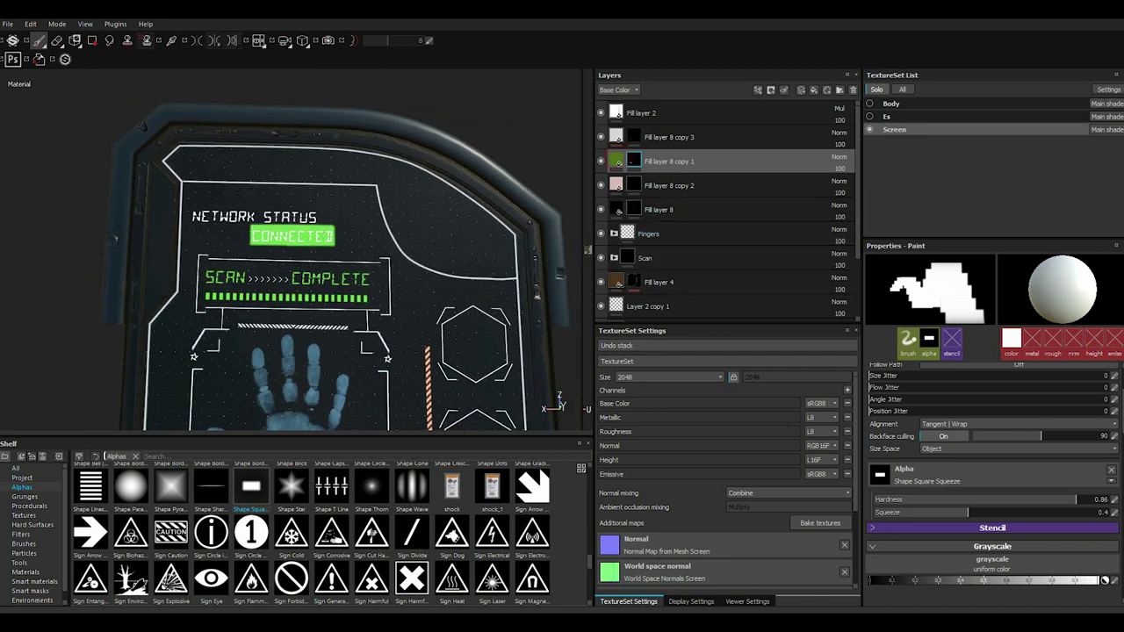
# - Darken the backing's green emissive colour and lower Fill layer 8 copy 1's opacity
pyautogui.click(617, 161)
pyautogui.click(905, 488)
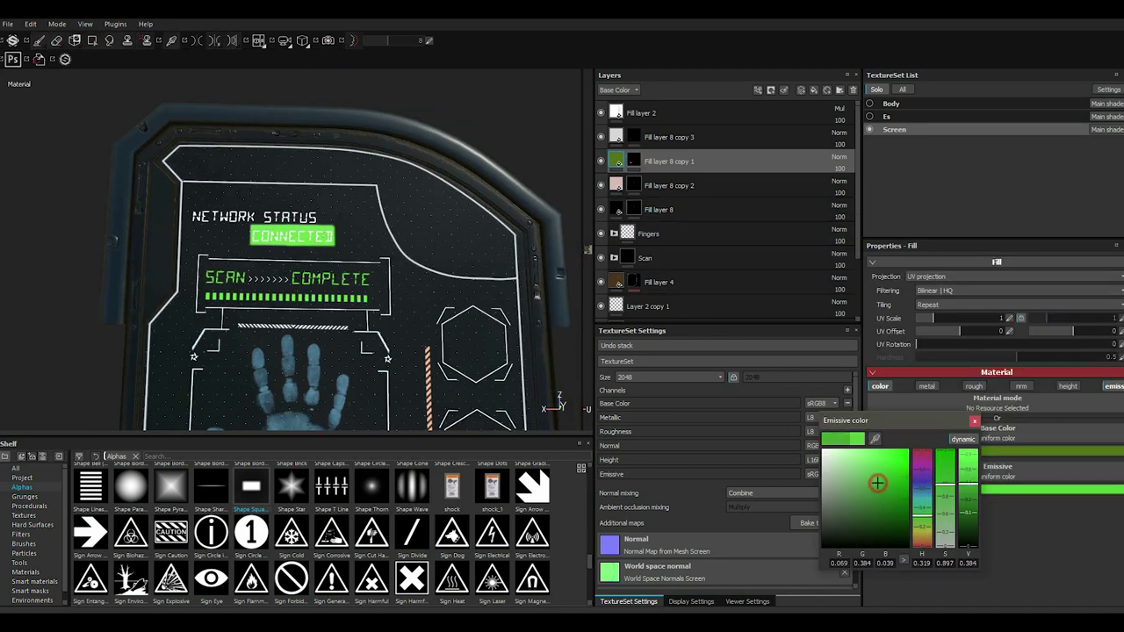
pyautogui.moveTo(878, 482); pyautogui.dragTo(878, 487)
pyautogui.click(974, 421)
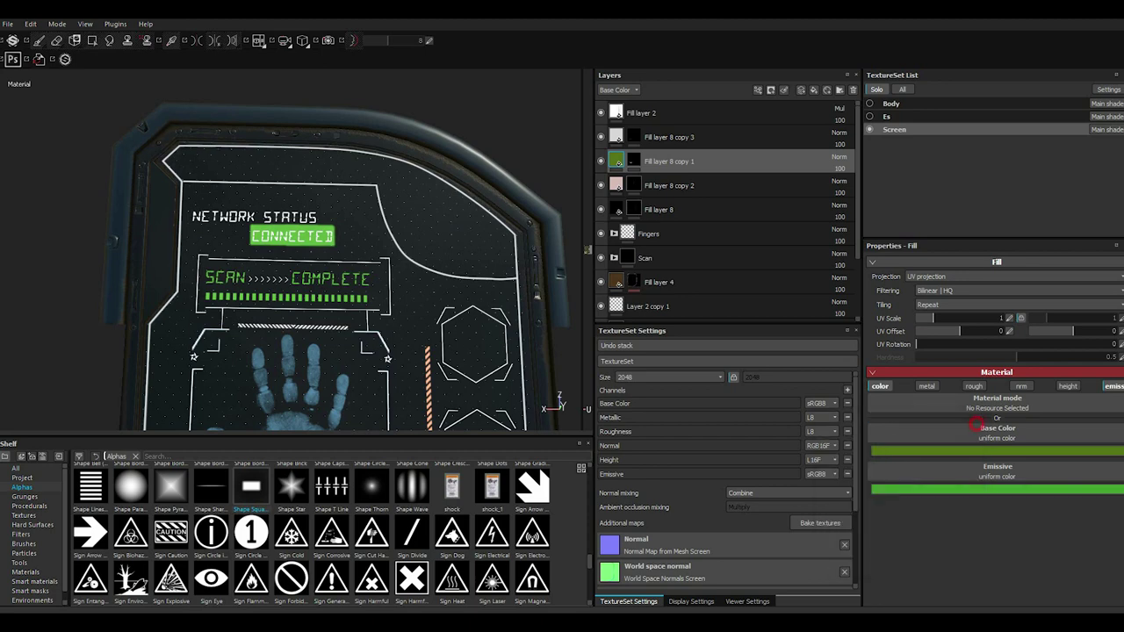
pyautogui.click(840, 168)
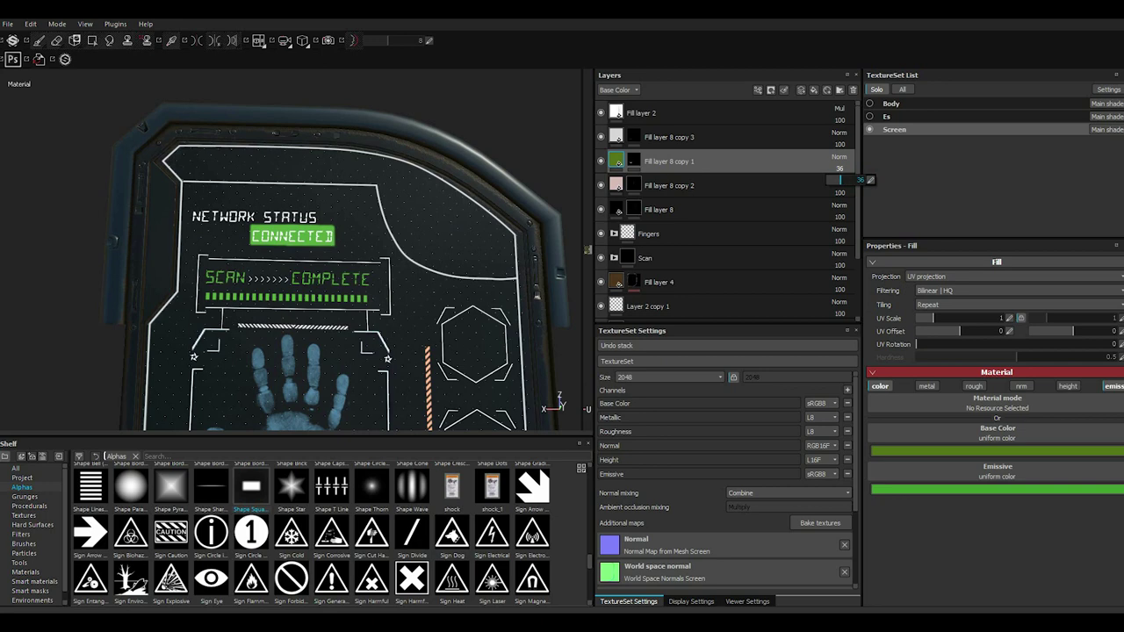
pyautogui.click(682, 160)
pyautogui.click(633, 161)
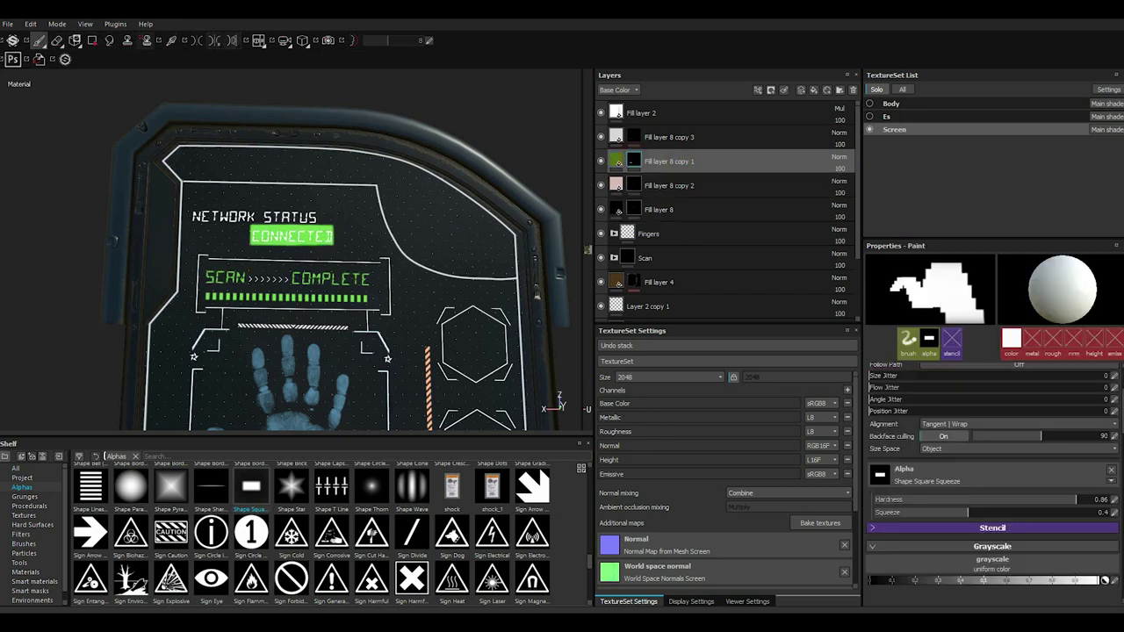
# - Add a Paint effect to the mask of Fill layer 8 copy 3
pyautogui.click(634, 136)
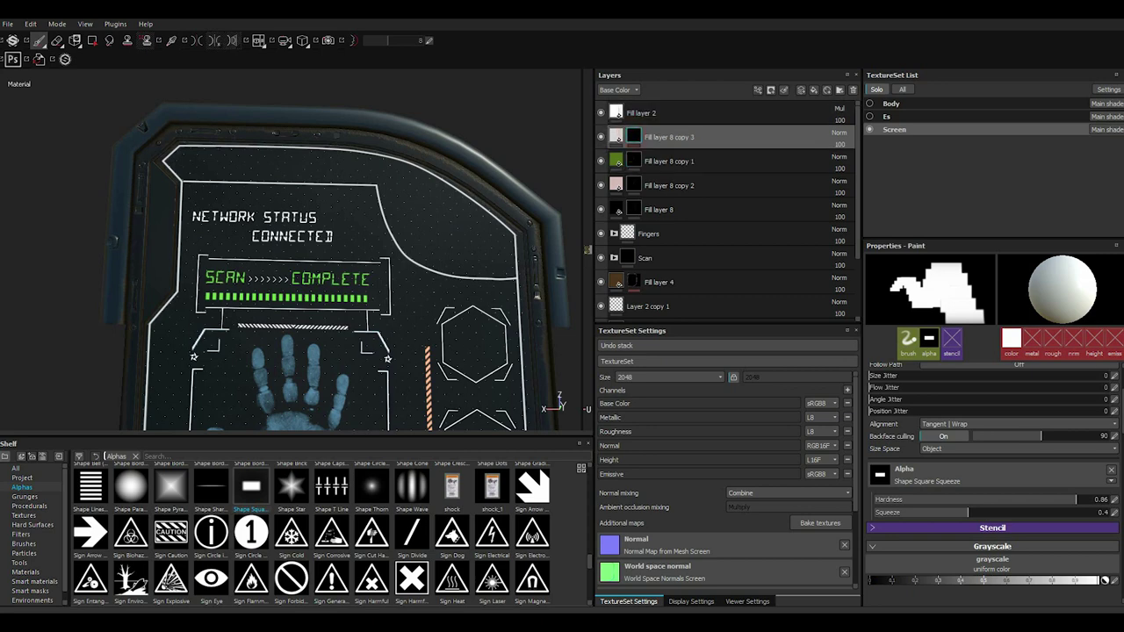
pyautogui.click(771, 90)
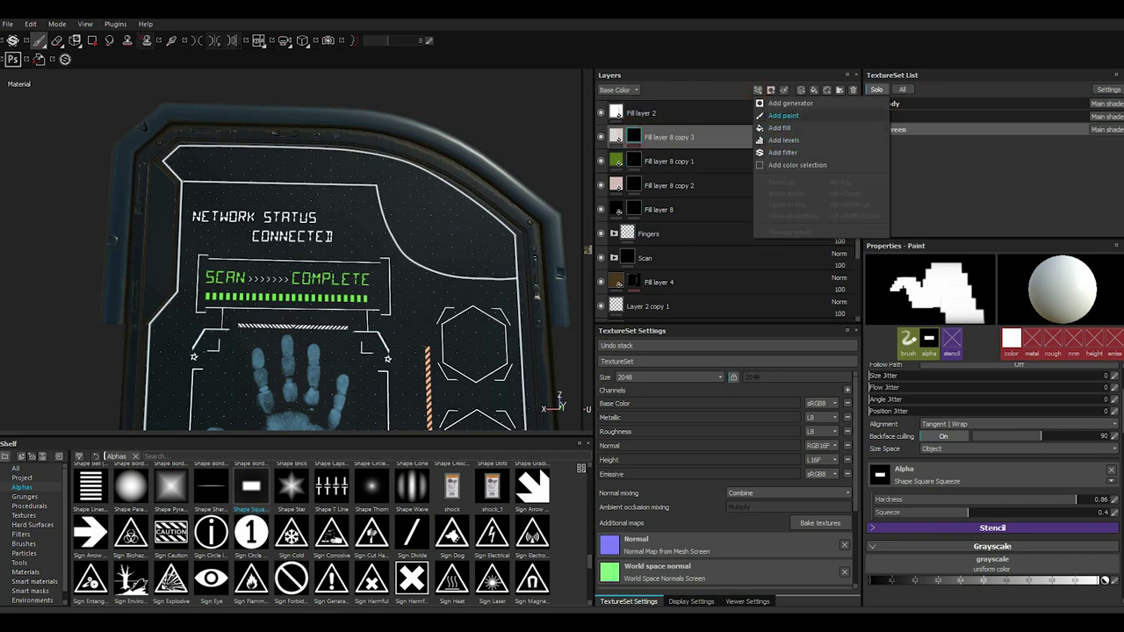
pyautogui.click(784, 115)
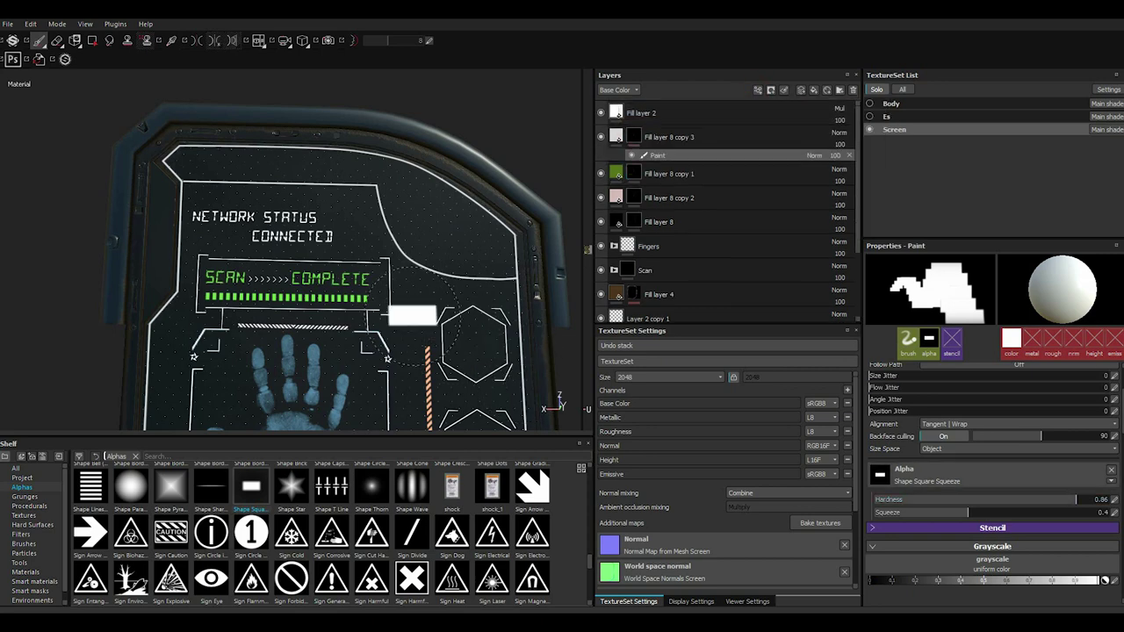
pyautogui.scroll(2, 272, 238)
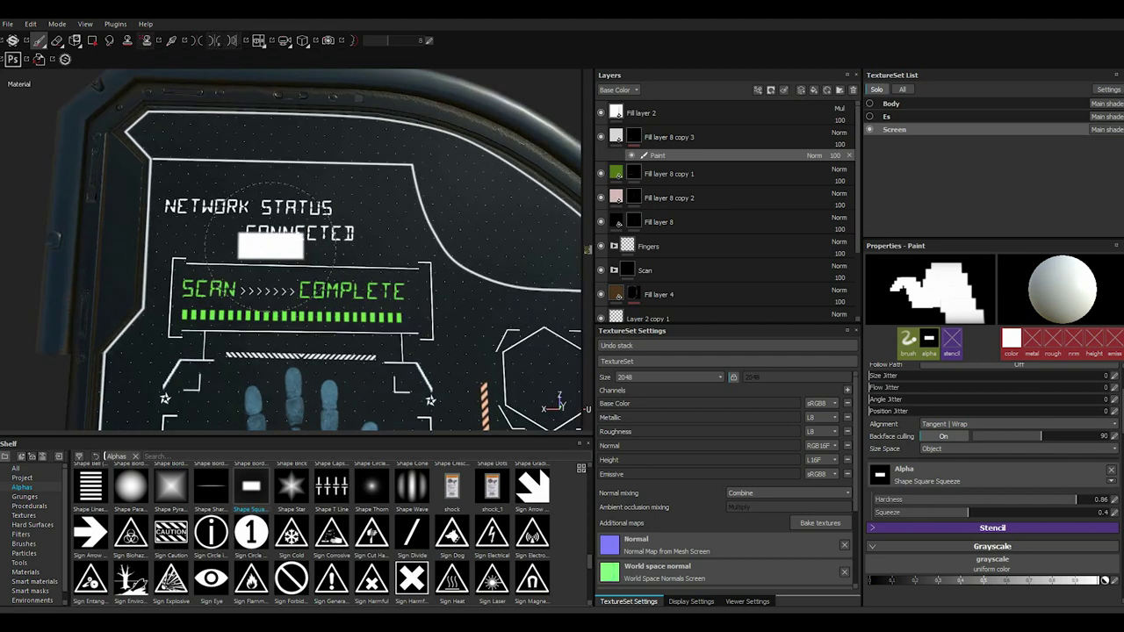
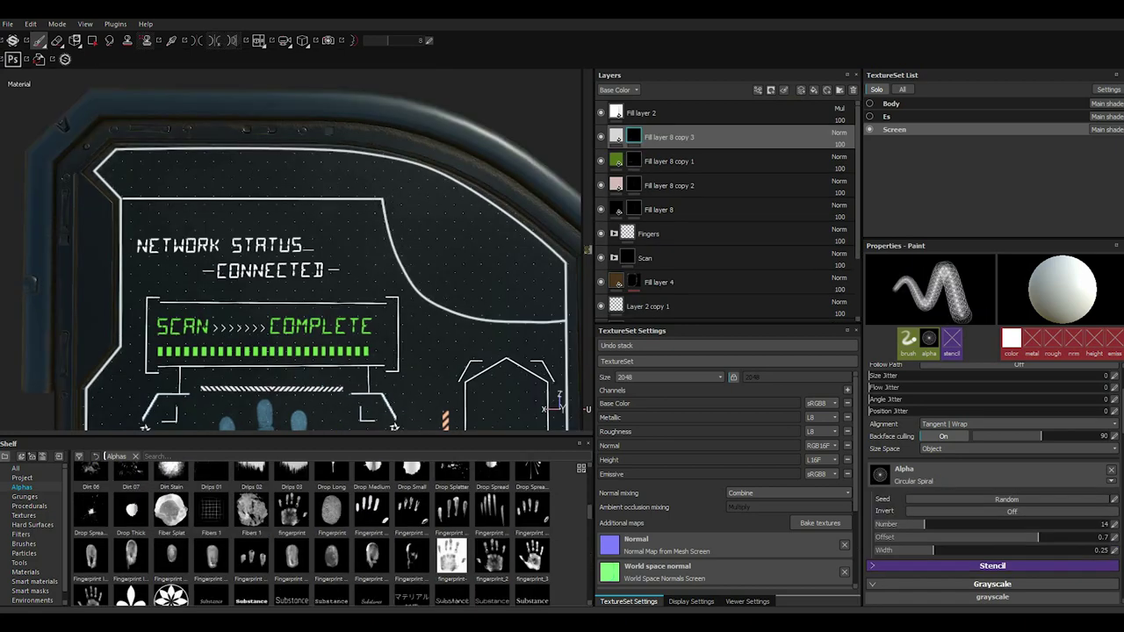
# - Try the Font Orbitron and Font Chathura alphas, entering 11 30 as the sample text
pyautogui.scroll(-3, 325, 527)
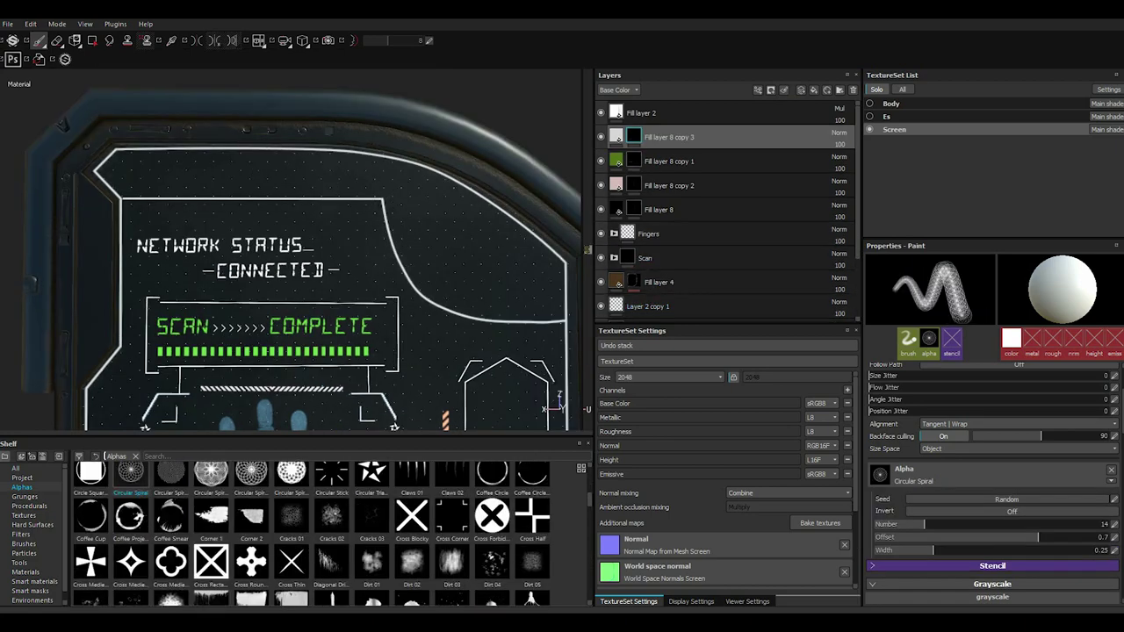
pyautogui.scroll(-3, 325, 527)
pyautogui.scroll(-3, 325, 527)
pyautogui.click(170, 505)
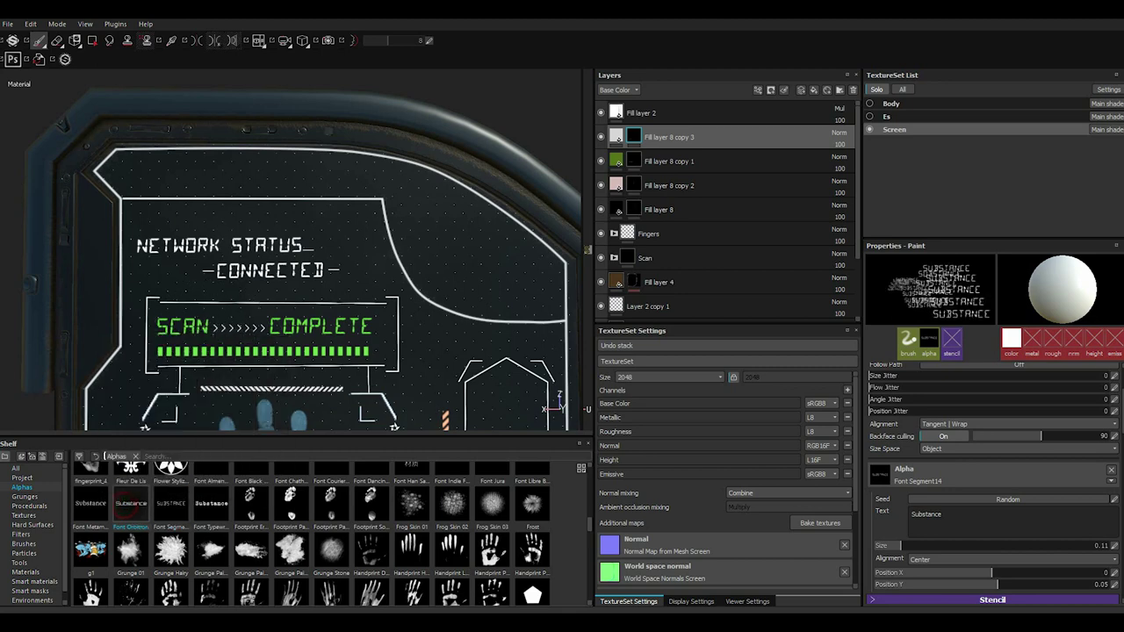
pyautogui.click(130, 504)
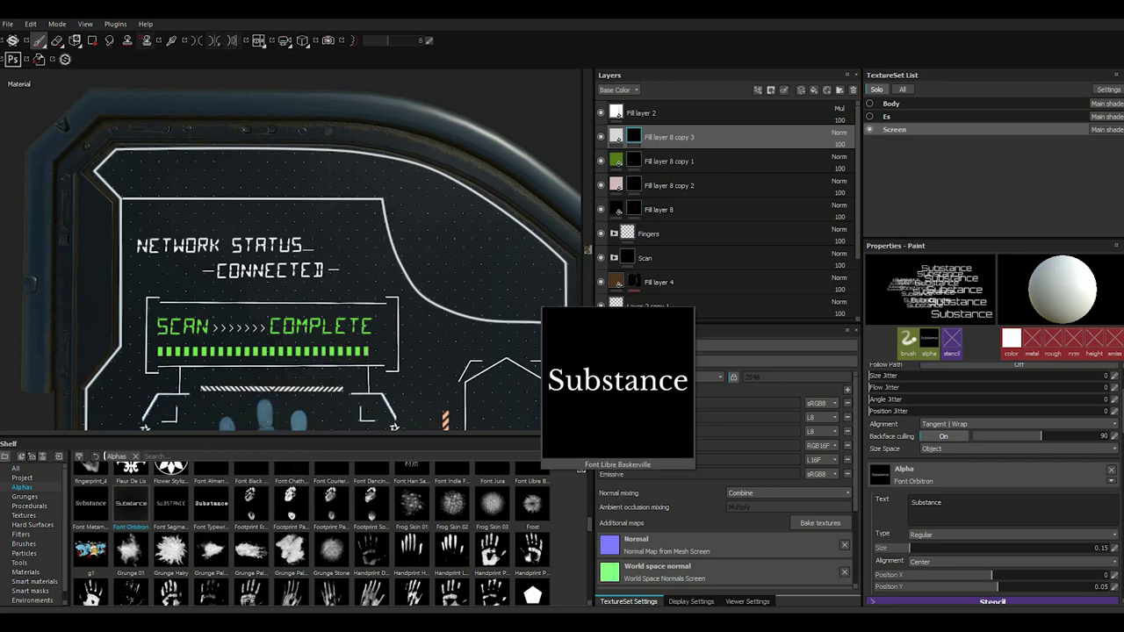
pyautogui.scroll(2, 412, 539)
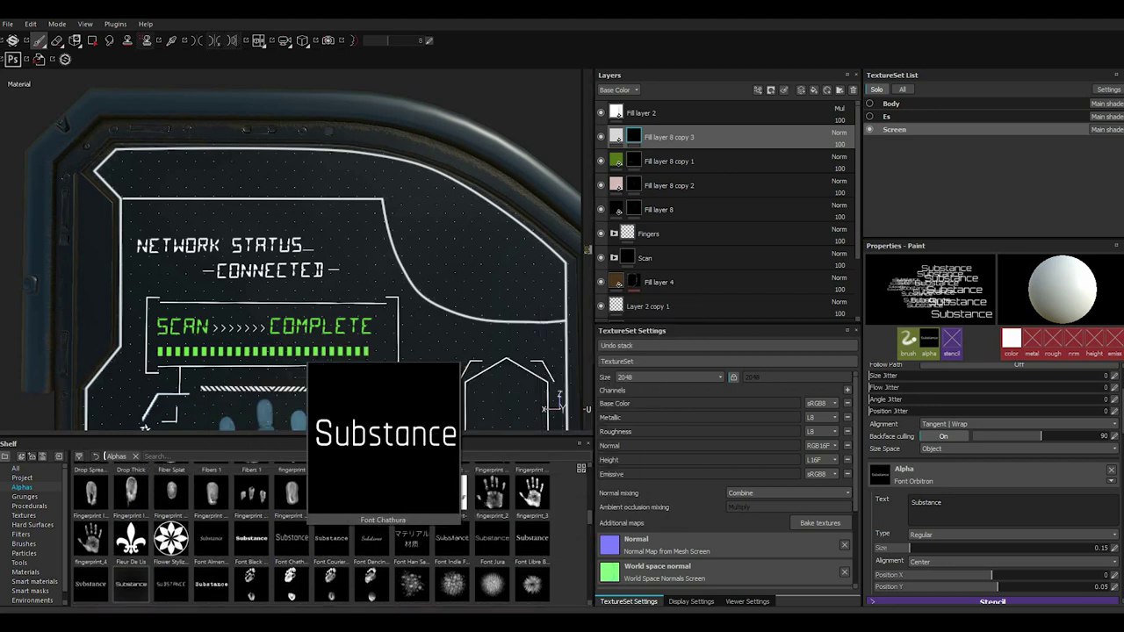
pyautogui.click(292, 549)
pyautogui.tripleClick(1010, 503)
pyautogui.write('11')
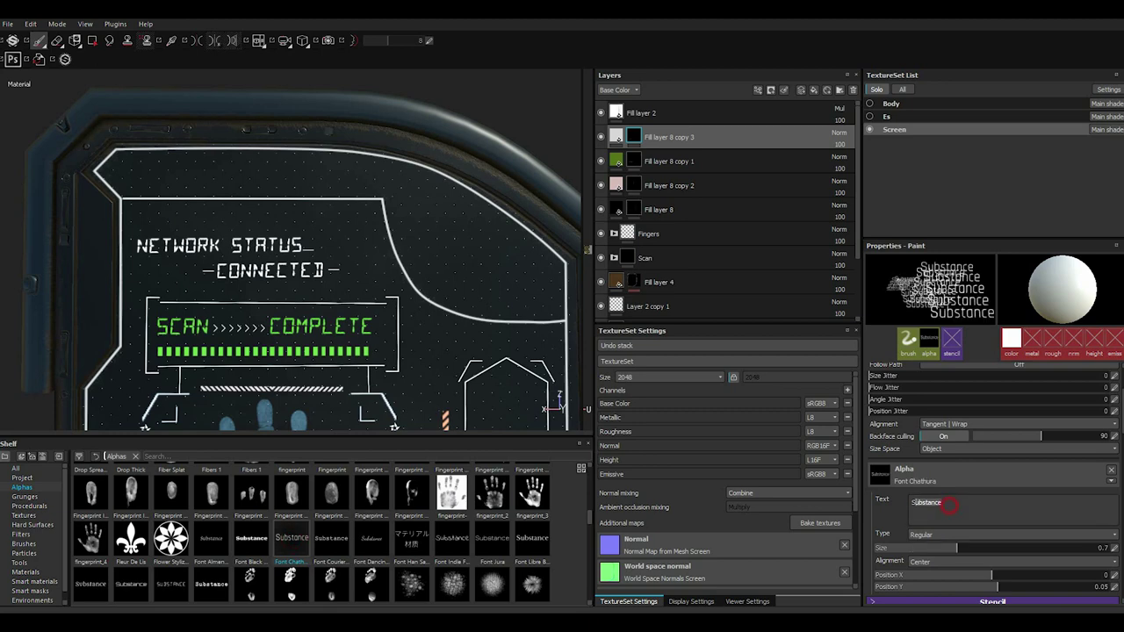
pyautogui.write(' 30')
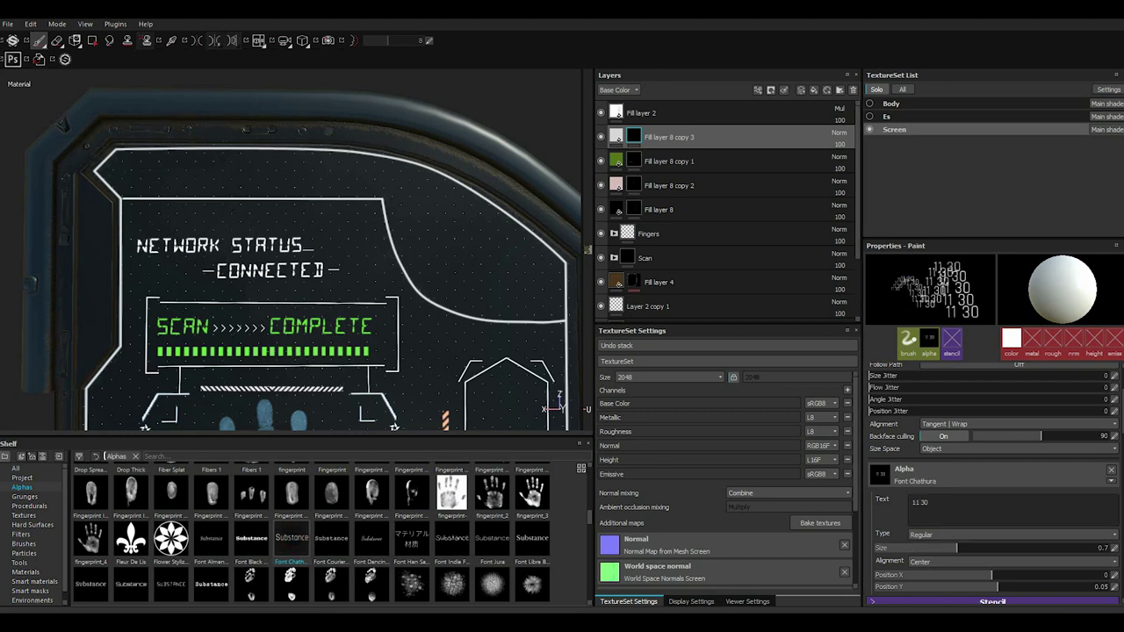
# - Switch to Font Segment14 and type 11 30, then correct the hour digits
pyautogui.click(171, 583)
pyautogui.tripleClick(927, 514)
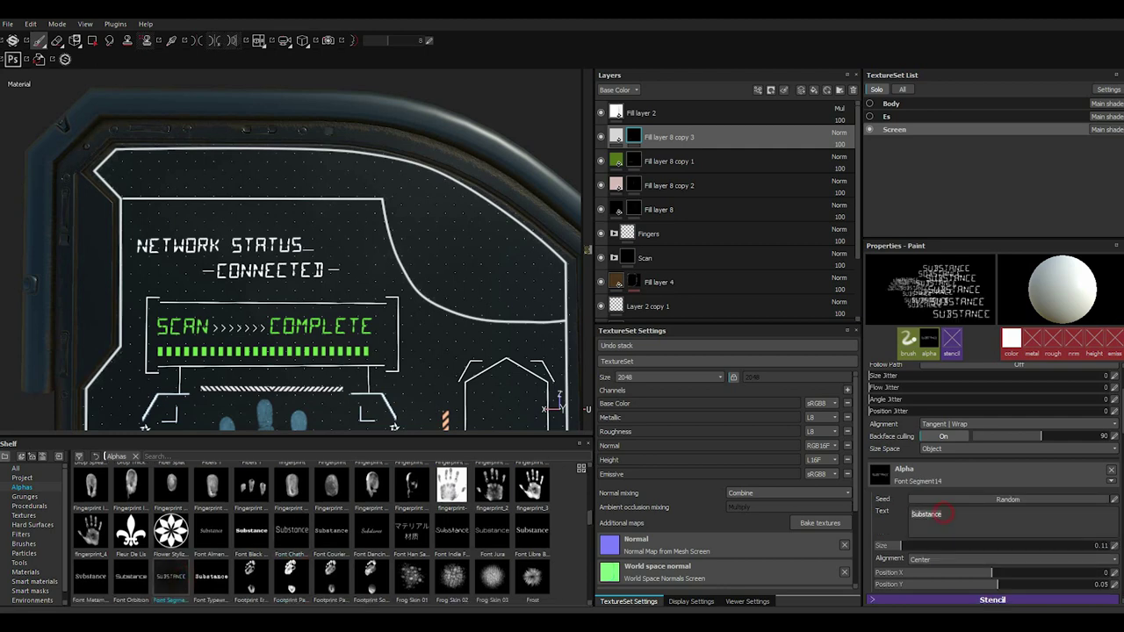
pyautogui.write('11 30')
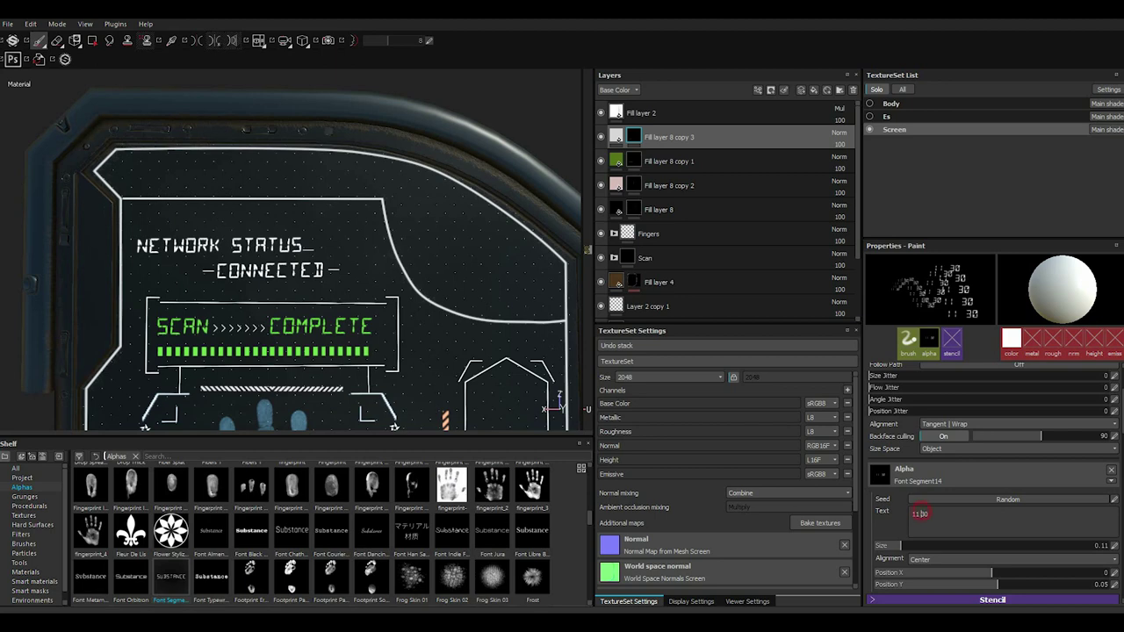
pyautogui.press('BackSpace')
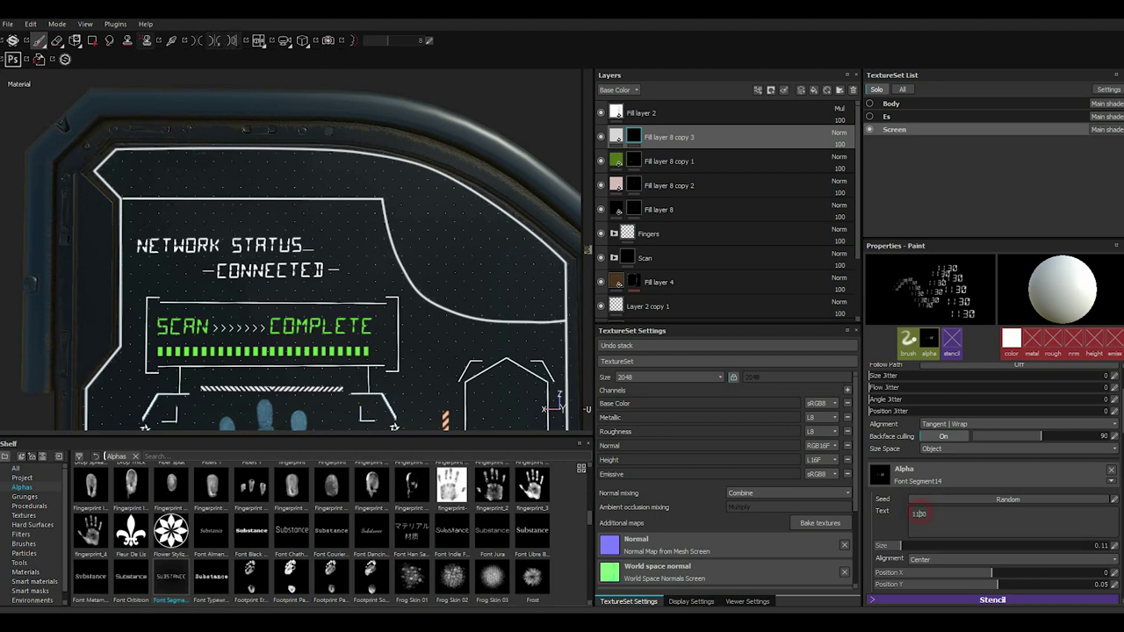
pyautogui.press('BackSpace')
pyautogui.write('2')
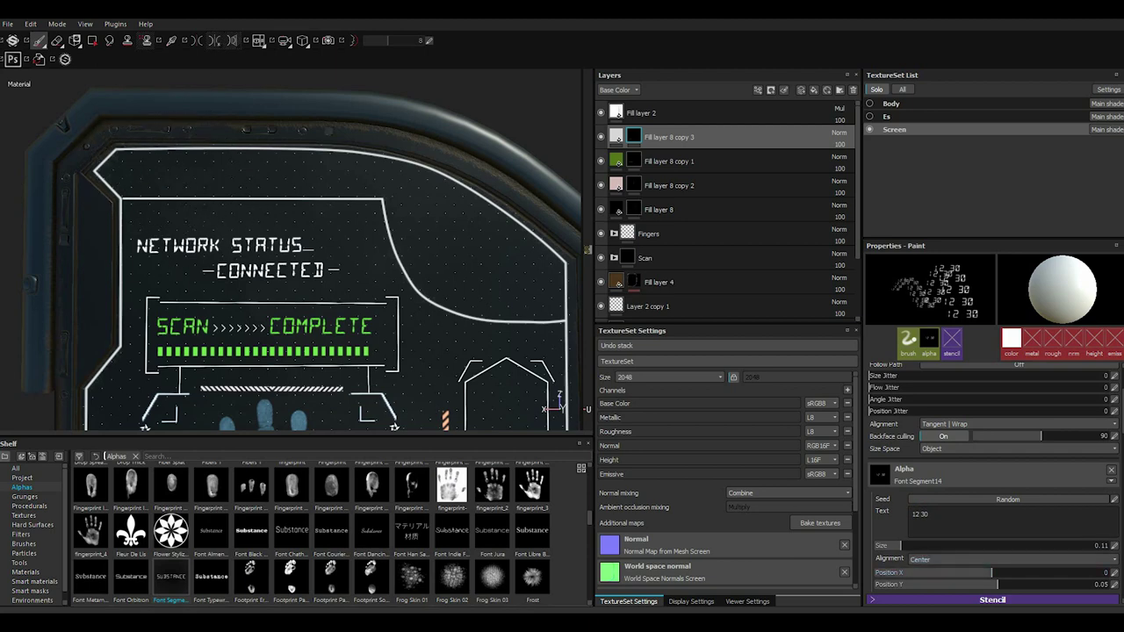
# - Test 1230 in Font Libre Baskerville and Font Almendra, then set Font Segment14's text to 1230:
pyautogui.click(531, 532)
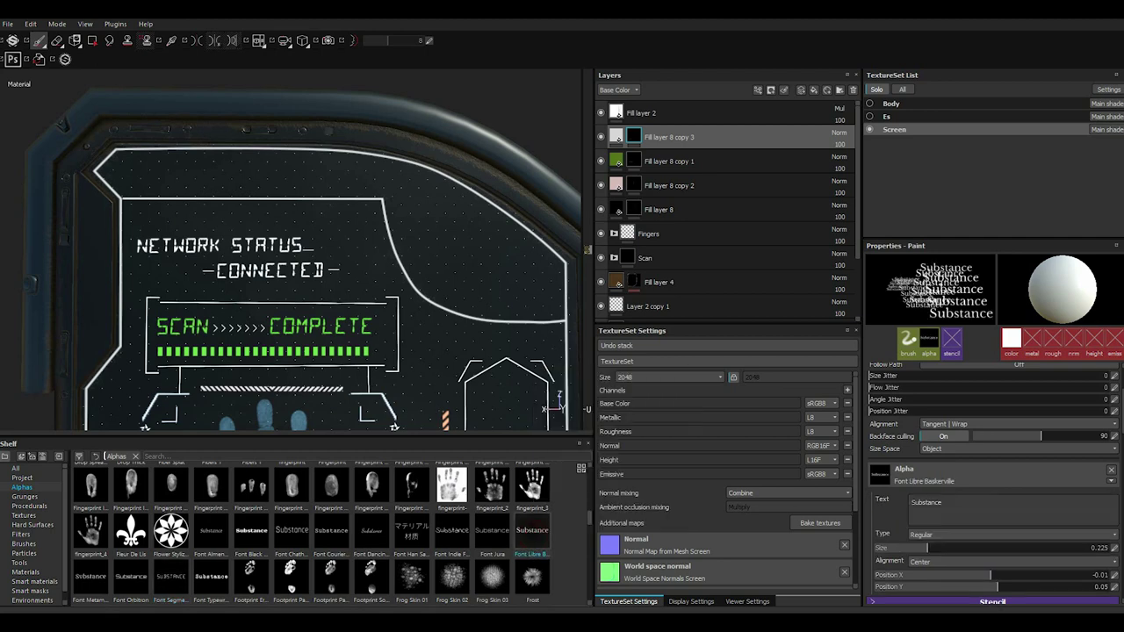
pyautogui.write('1230')
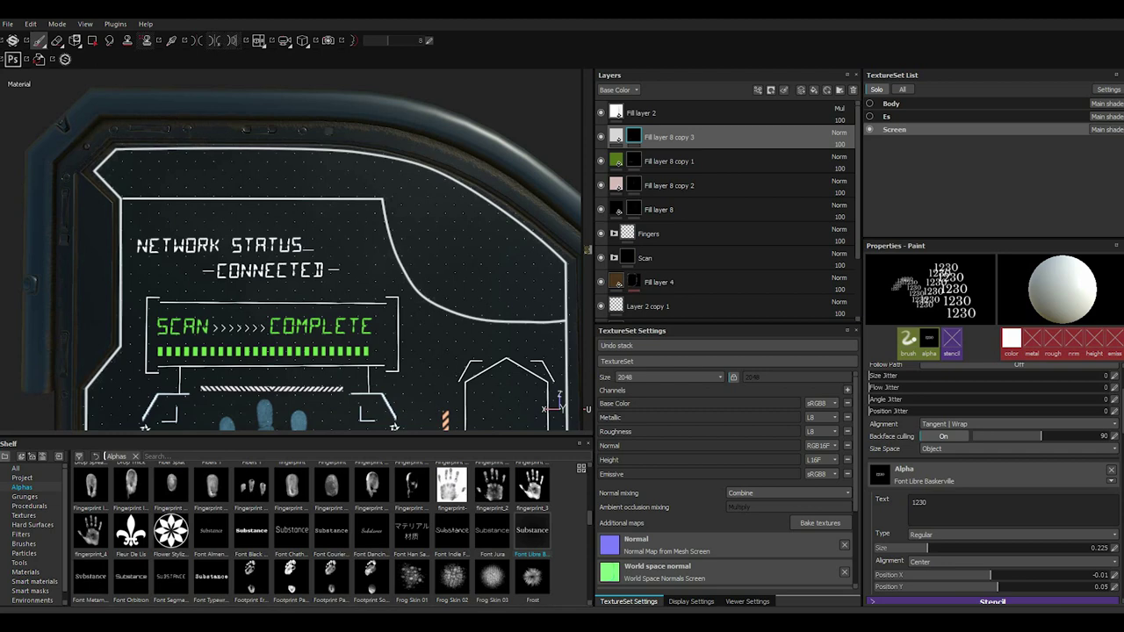
pyautogui.click(210, 531)
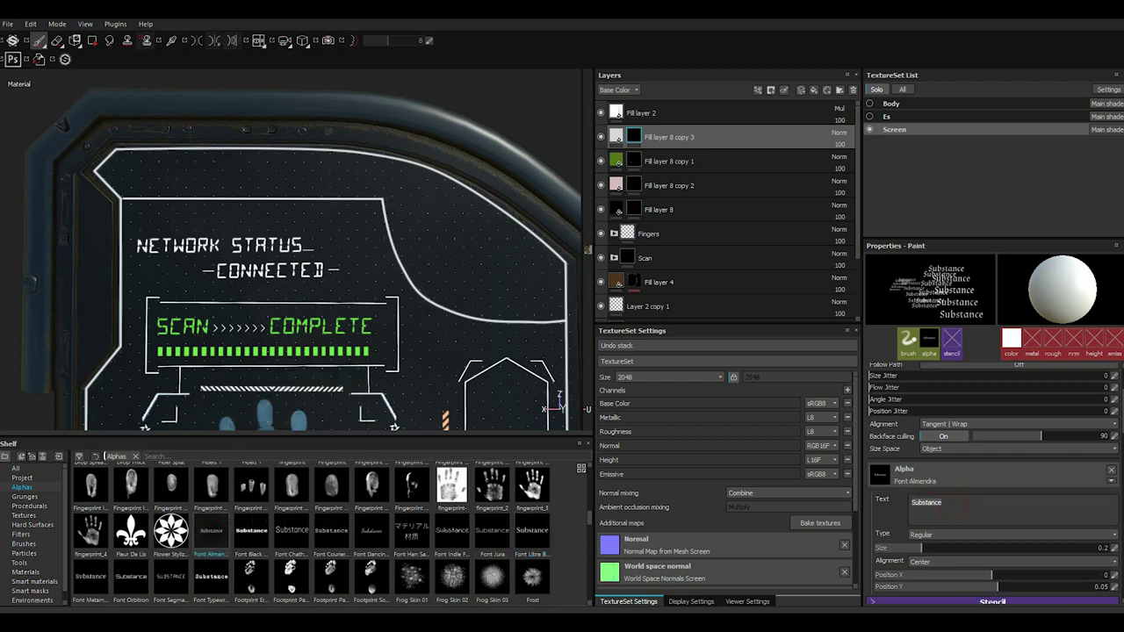
pyautogui.write('1230')
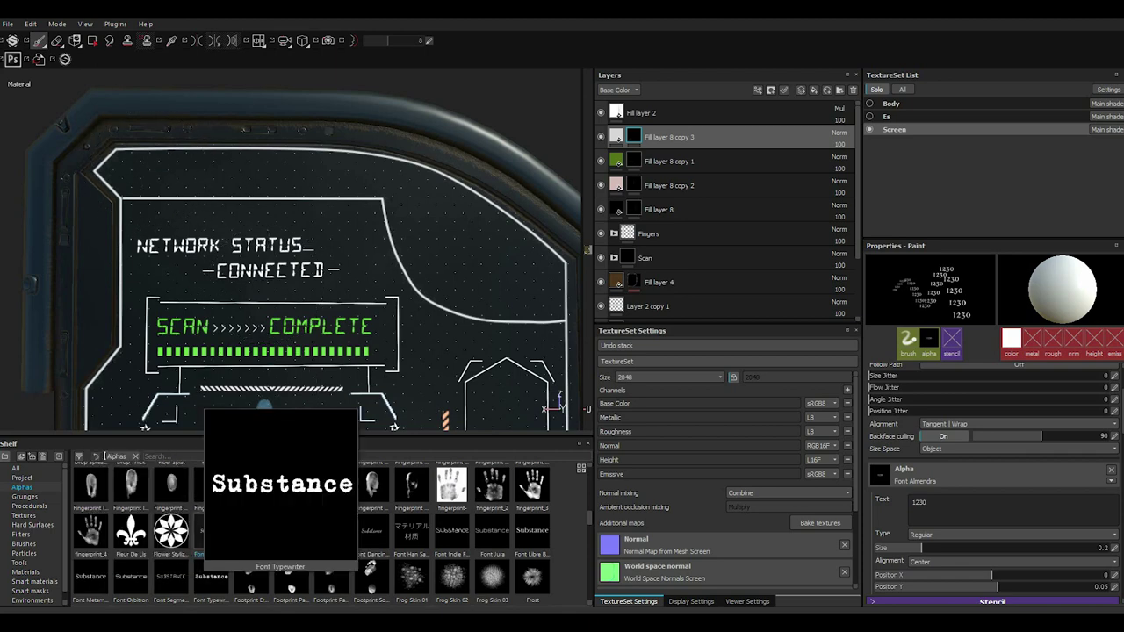
pyautogui.click(171, 577)
pyautogui.click(1011, 518)
pyautogui.write('1230')
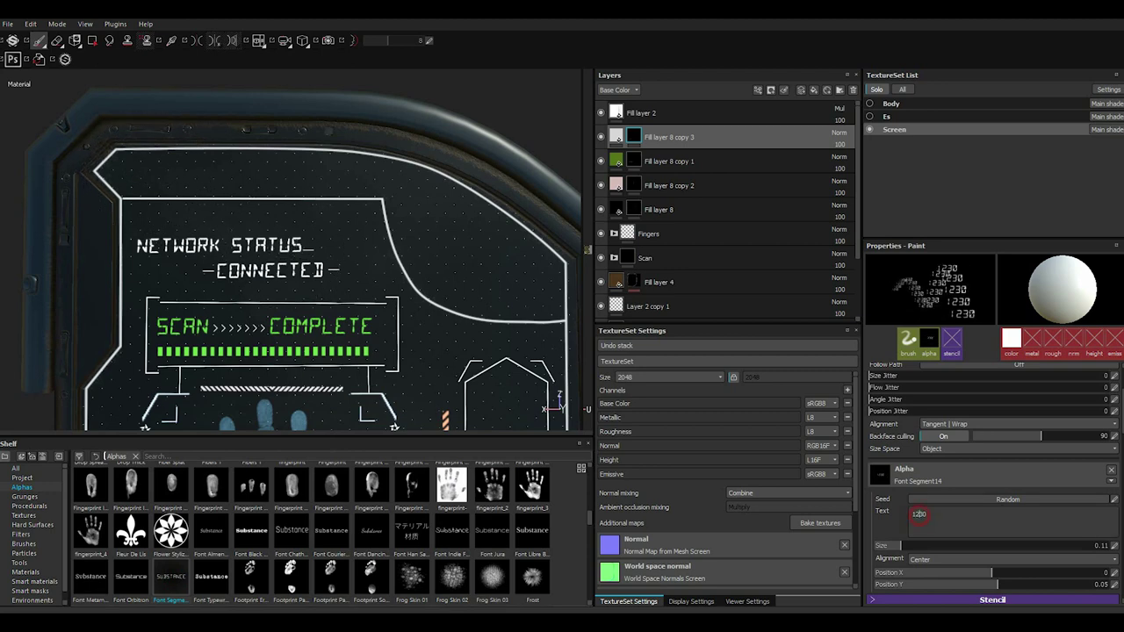
pyautogui.write(':')
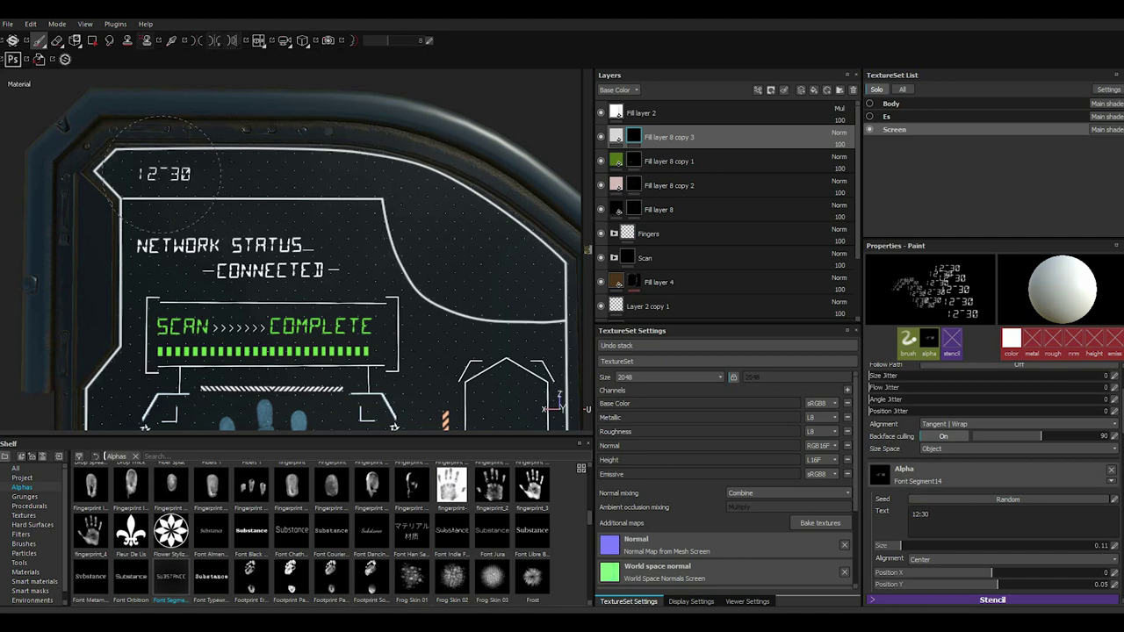
pyautogui.click(919, 514)
# - Try different hour-minute separators in the Font Segment14 text, settling on 12.30
pyautogui.press('BackSpace')
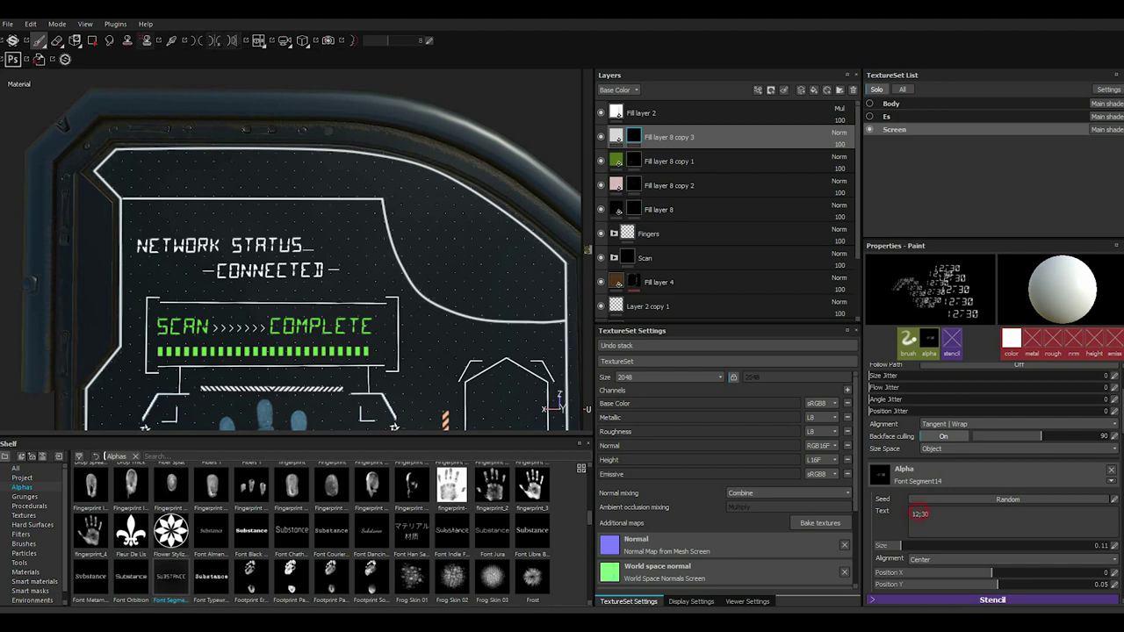
pyautogui.write(';')
pyautogui.press('Return')
pyautogui.write('.')
pyautogui.press('Return')
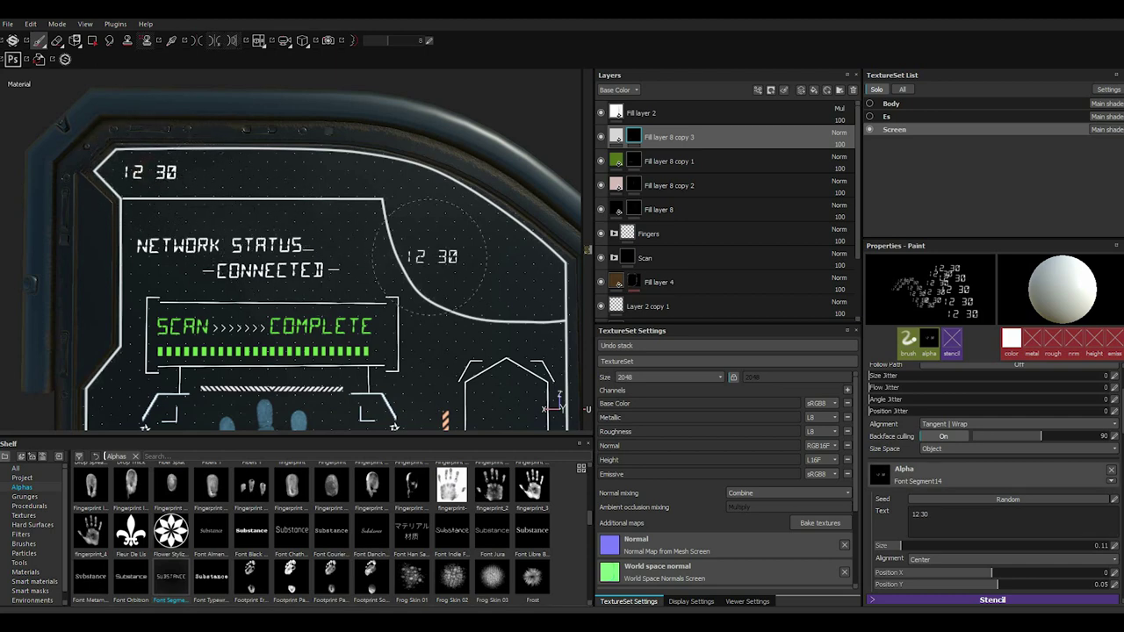
# - On Fill layer 8 copy 2's mask, use the Shape Paraboloid alpha at Hardness 0.88
pyautogui.click(619, 185)
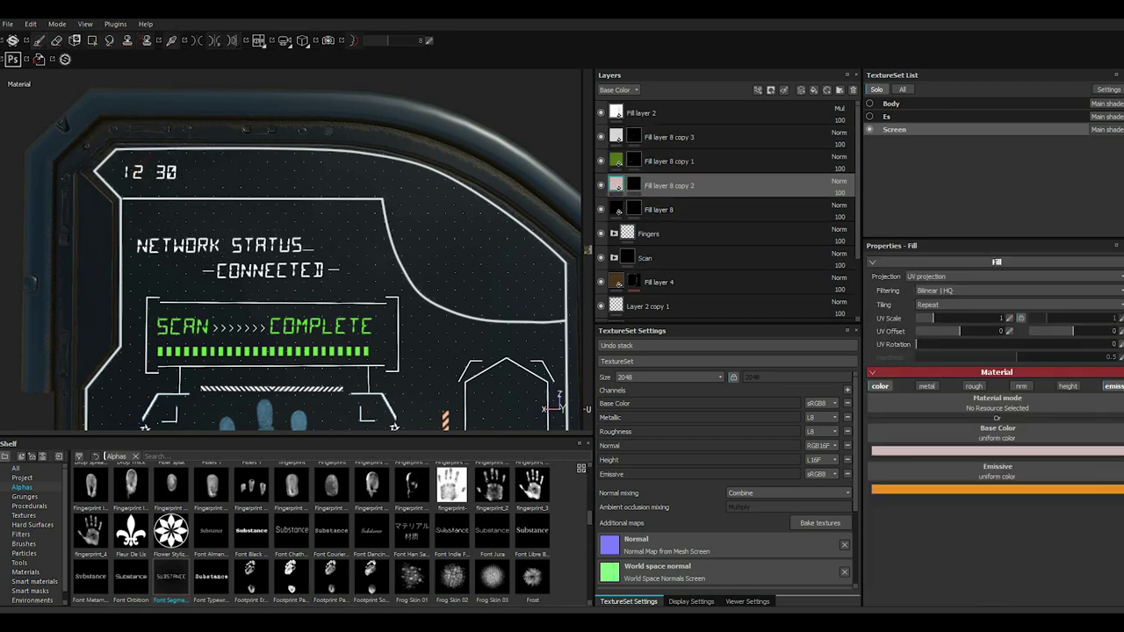
pyautogui.scroll(-5, 312, 536)
pyautogui.scroll(-5, 312, 536)
pyautogui.scroll(-5, 312, 536)
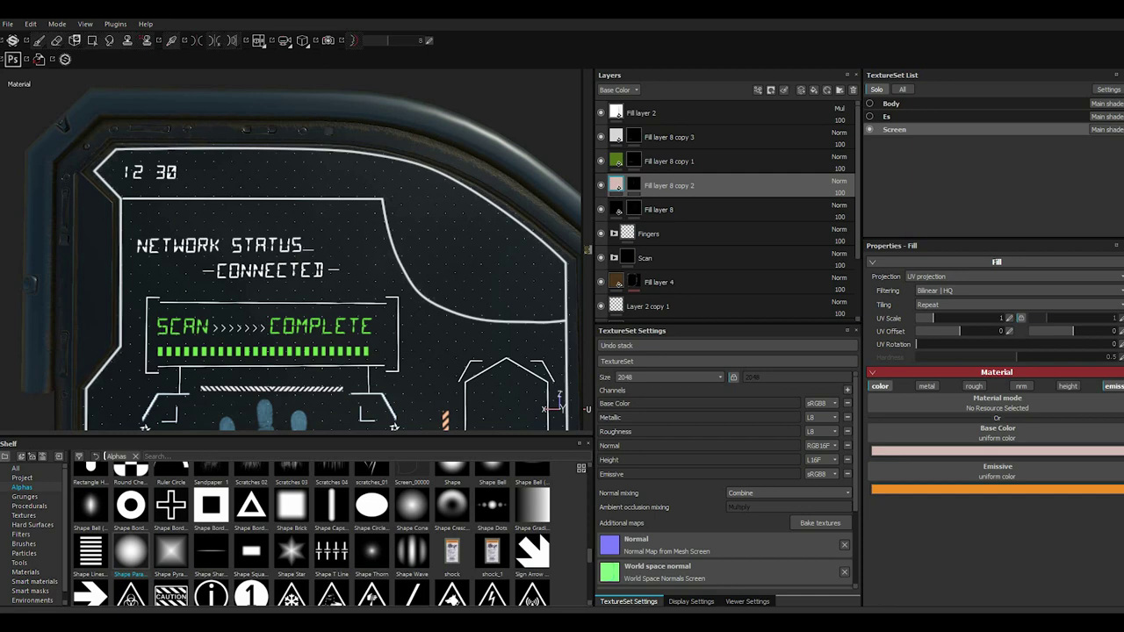
pyautogui.click(634, 186)
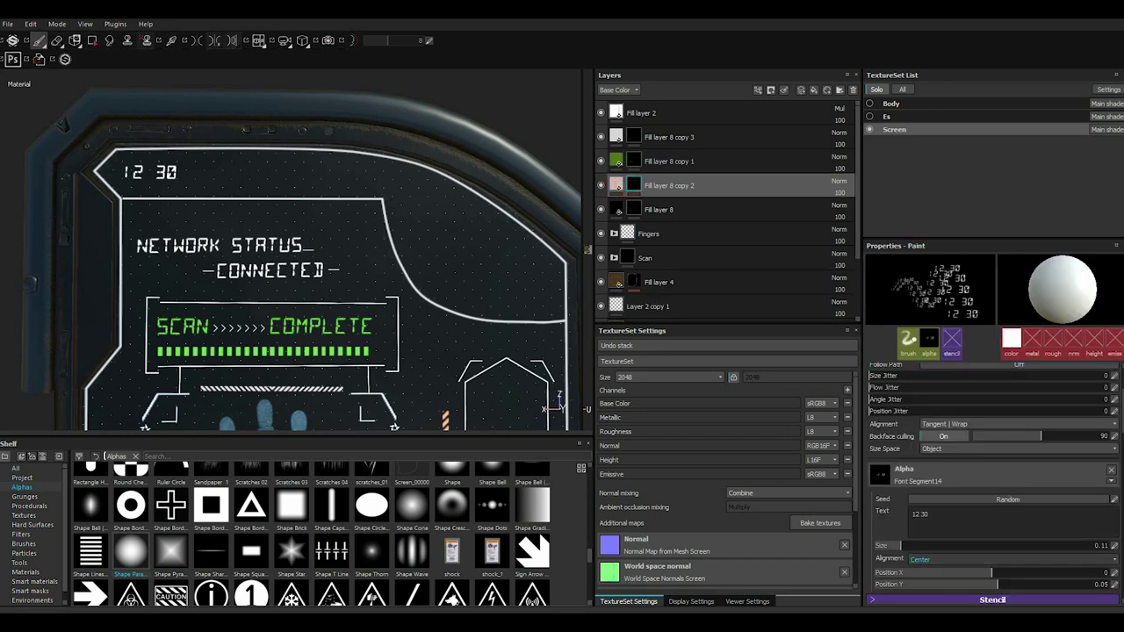
pyautogui.click(132, 551)
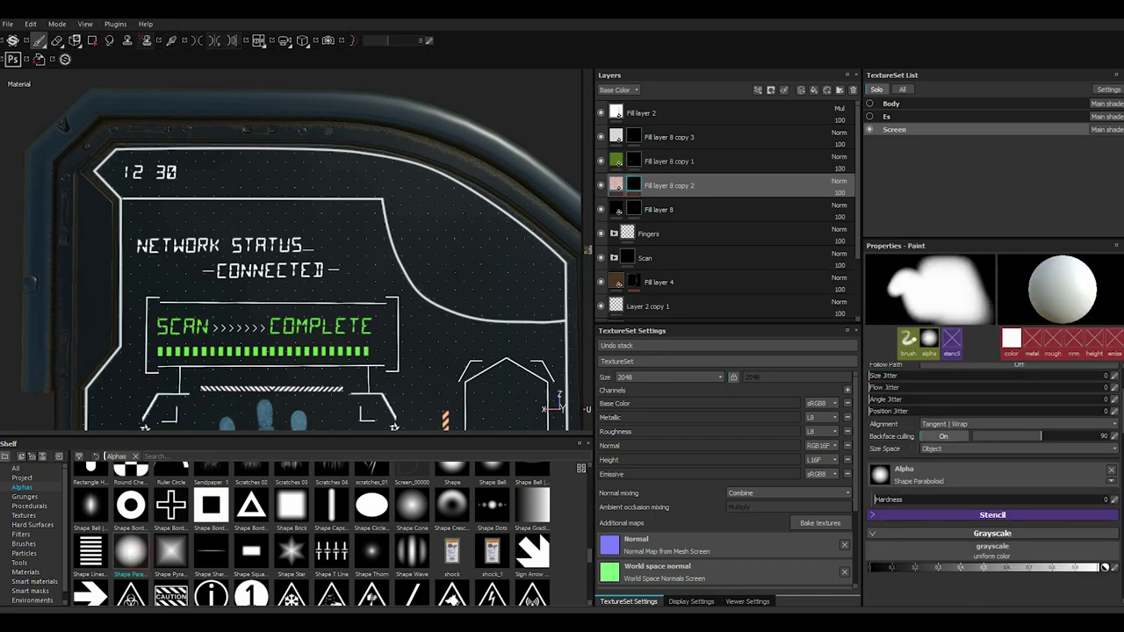
pyautogui.click(1088, 499)
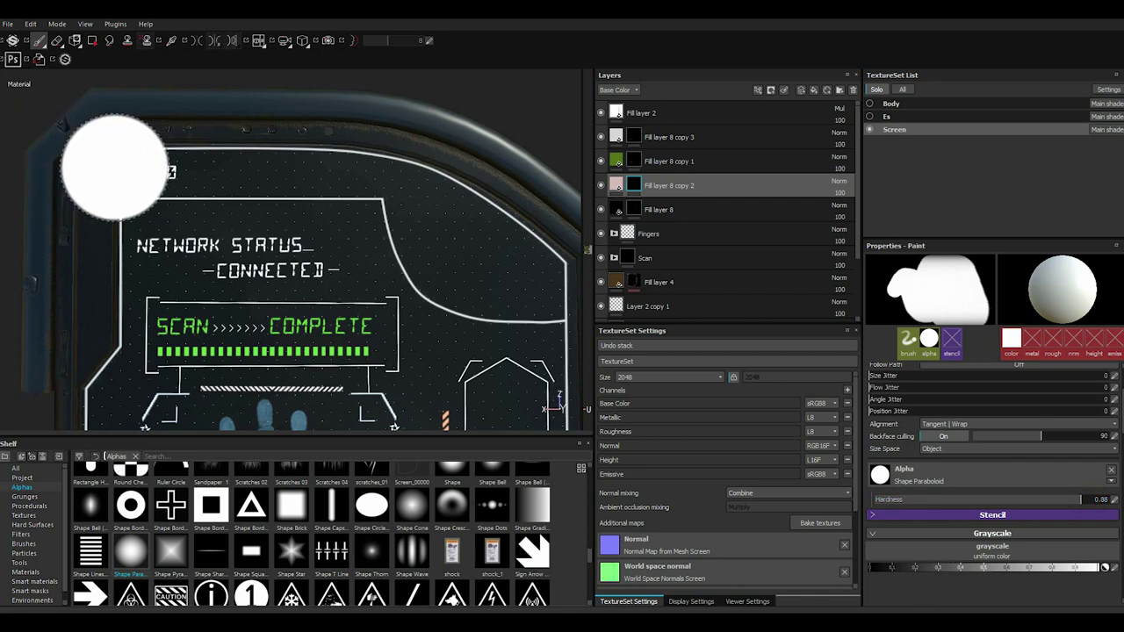
# - Paint two dots between 12 and 30 to form the clock's colon
pyautogui.moveTo(138, 165)
pyautogui.mouseDown()
pyautogui.moveTo(137, 178)
pyautogui.moveTo(151, 177)
pyautogui.mouseUp()
pyautogui.scroll(3, 158, 171)
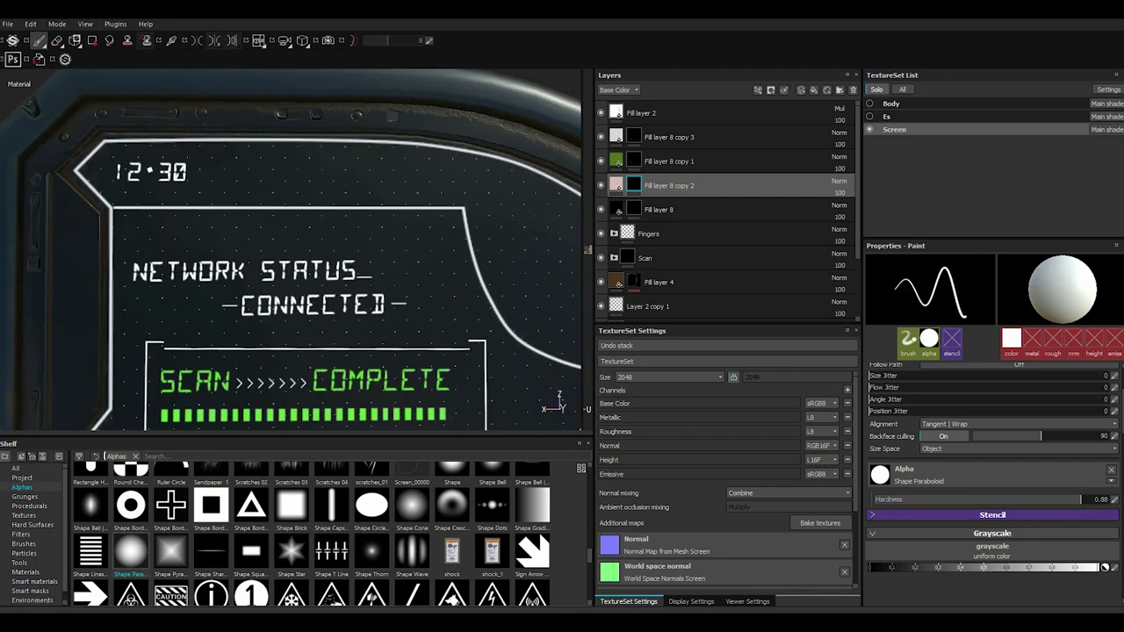
pyautogui.click(151, 172)
pyautogui.click(151, 167)
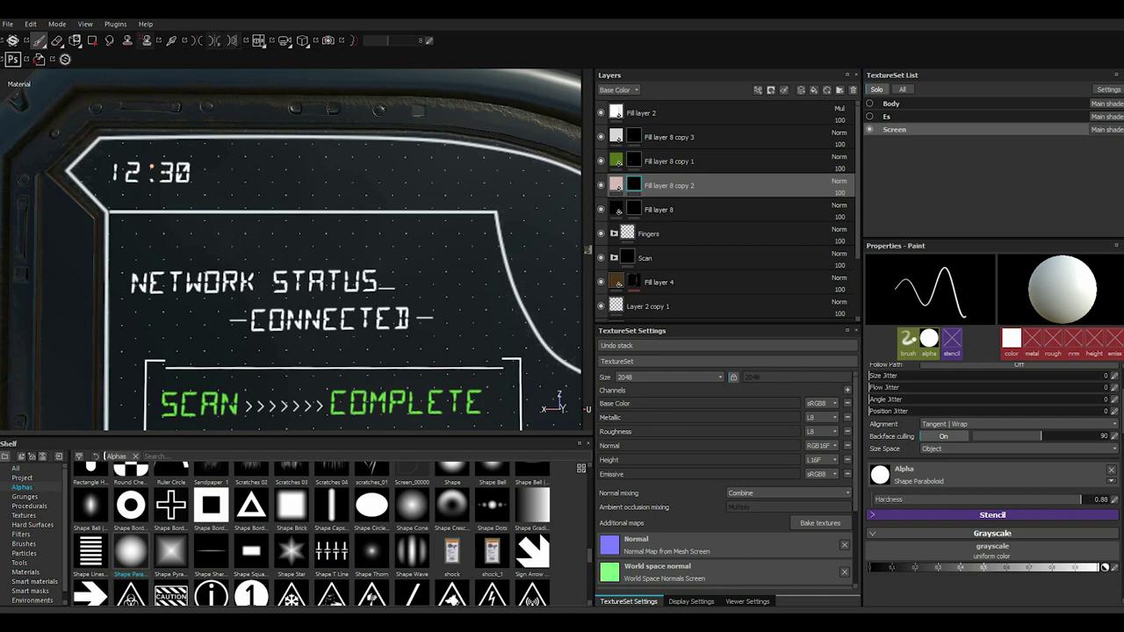
pyautogui.scroll(-3, 175, 178)
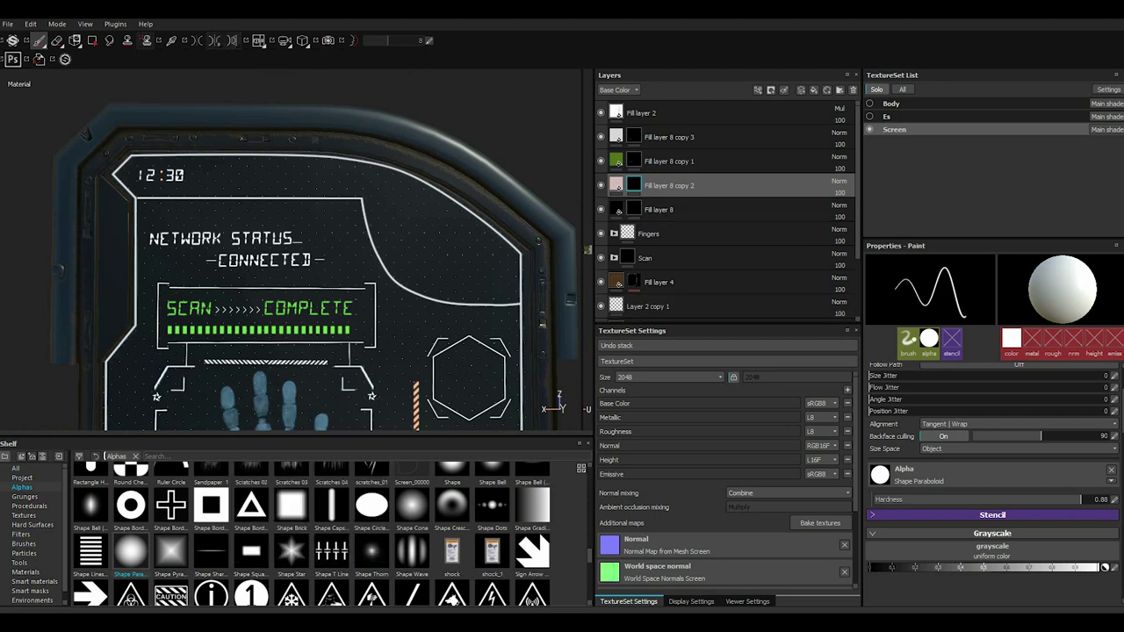
pyautogui.click(670, 137)
pyautogui.scroll(5, 316, 527)
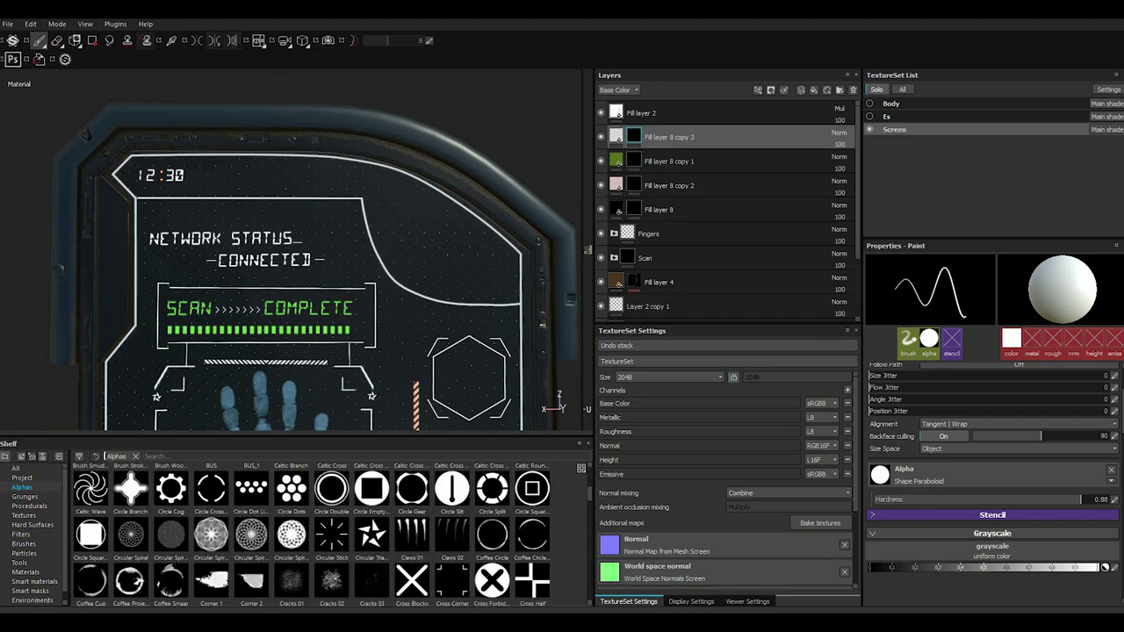
# - Switch the brush to the Cross Corner alpha and lower its offset to about 0.23
pyautogui.click(452, 577)
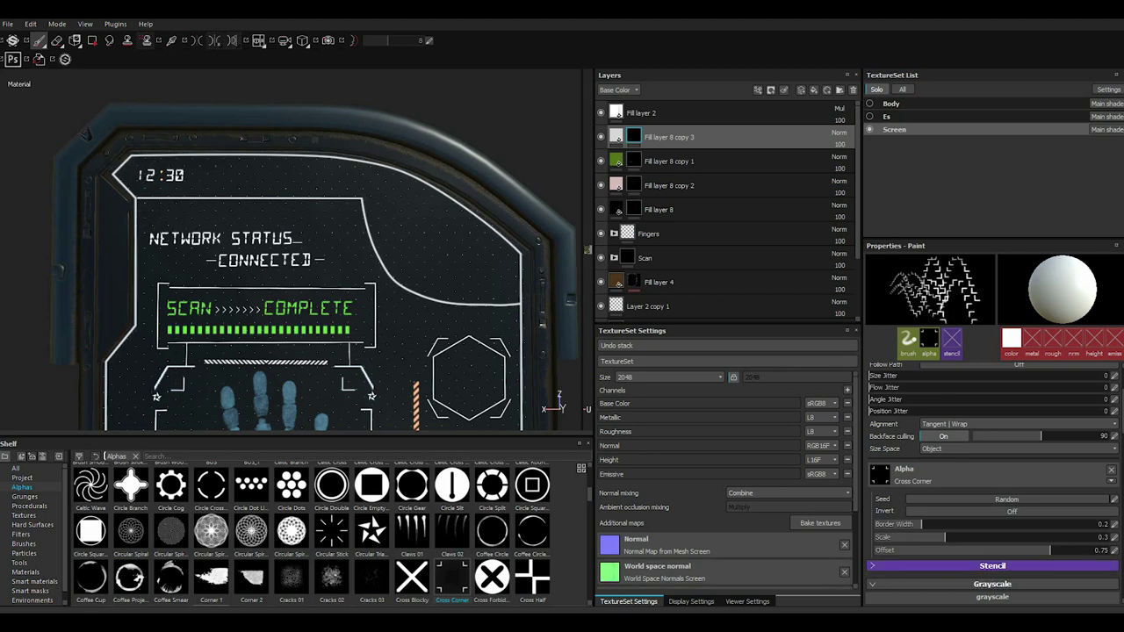
pyautogui.moveTo(1050, 550)
pyautogui.mouseDown()
pyautogui.moveTo(875, 550)
pyautogui.moveTo(930, 550)
pyautogui.mouseUp()
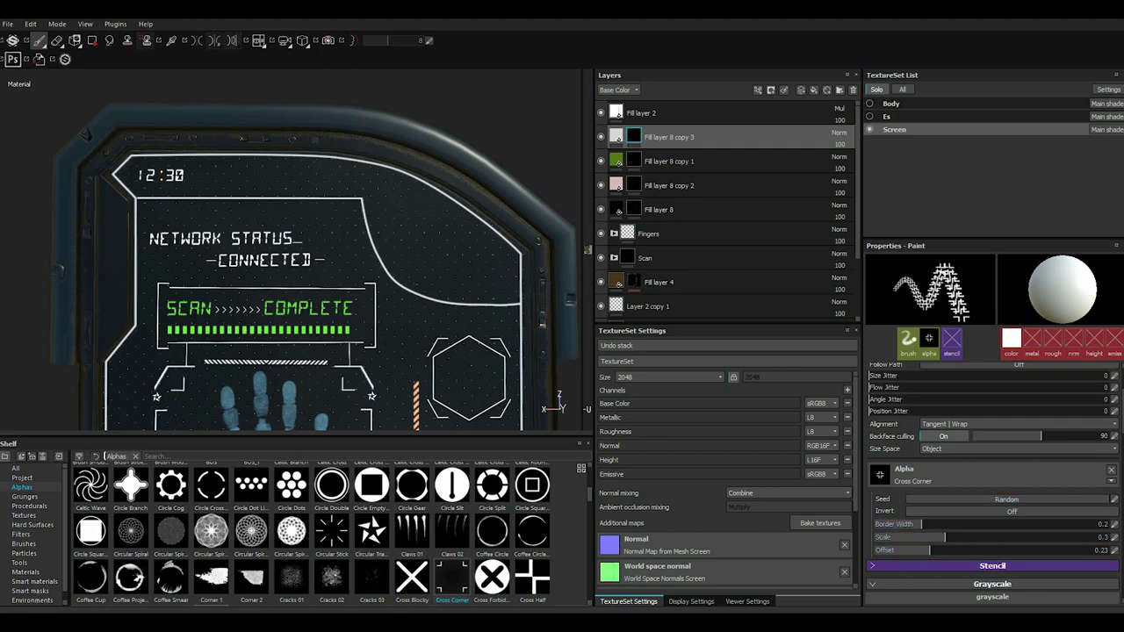
pyautogui.scroll(3, 312, 531)
# - Find the Hexagon Crosshair alpha in the shelf and make it the brush alpha
pyautogui.scroll(3, 312, 531)
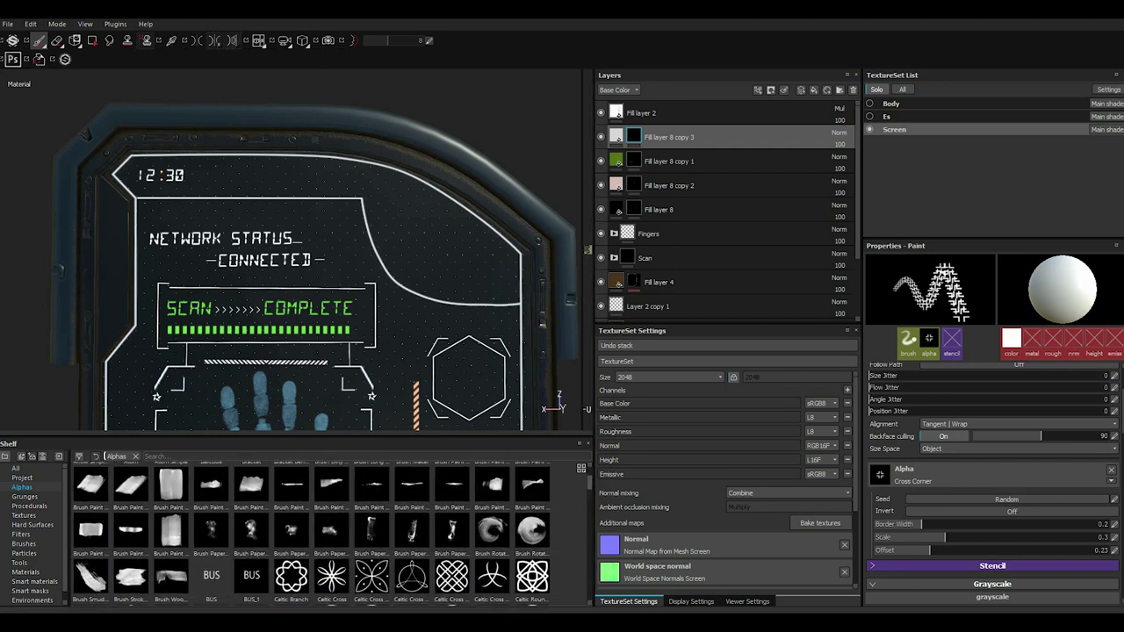
pyautogui.scroll(3, 312, 532)
pyautogui.scroll(2, 312, 531)
pyautogui.scroll(-5, 312, 532)
pyautogui.scroll(3, 312, 532)
pyautogui.scroll(2, 312, 531)
pyautogui.scroll(-3, 312, 532)
pyautogui.scroll(-2, 312, 532)
pyautogui.scroll(-3, 312, 532)
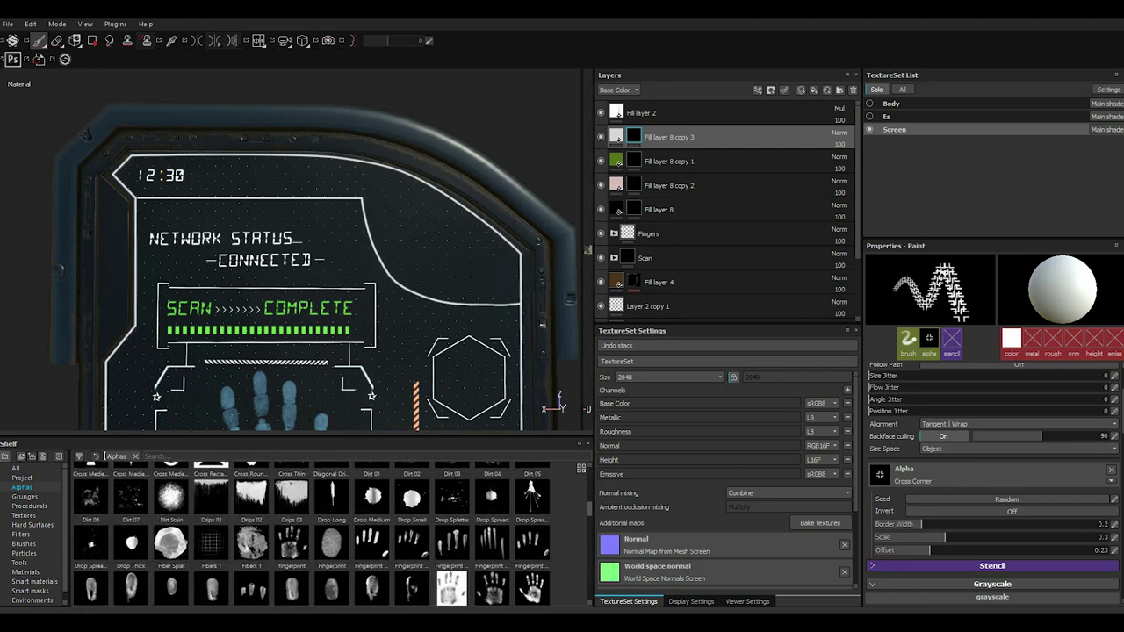
pyautogui.scroll(-2, 312, 531)
pyautogui.scroll(-1, 312, 532)
pyautogui.scroll(-2, 312, 531)
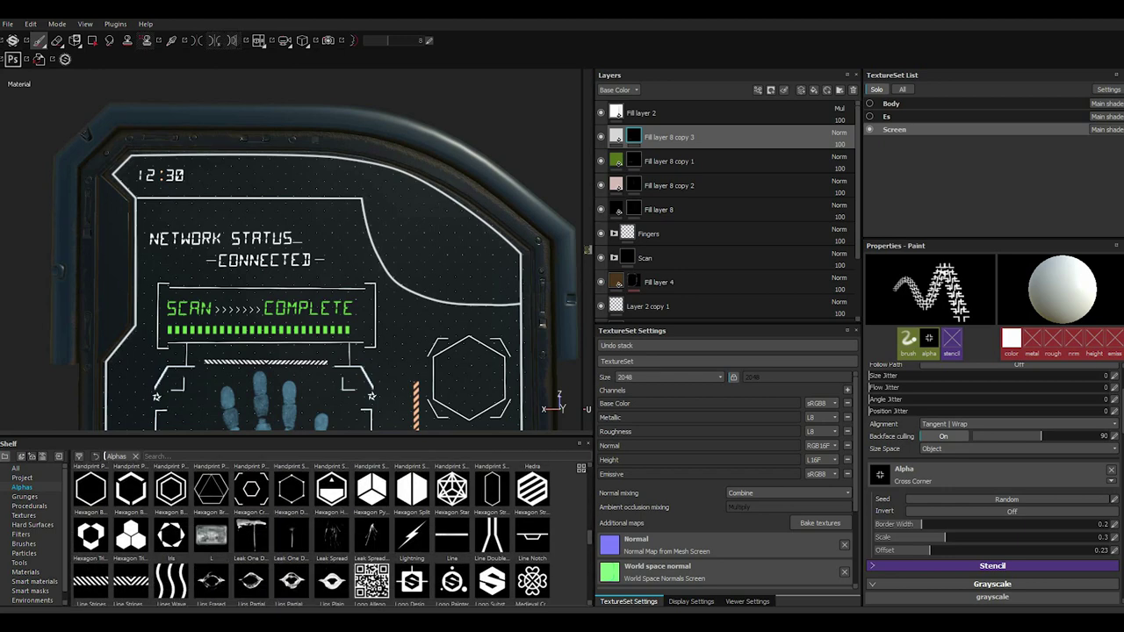
pyautogui.click(251, 490)
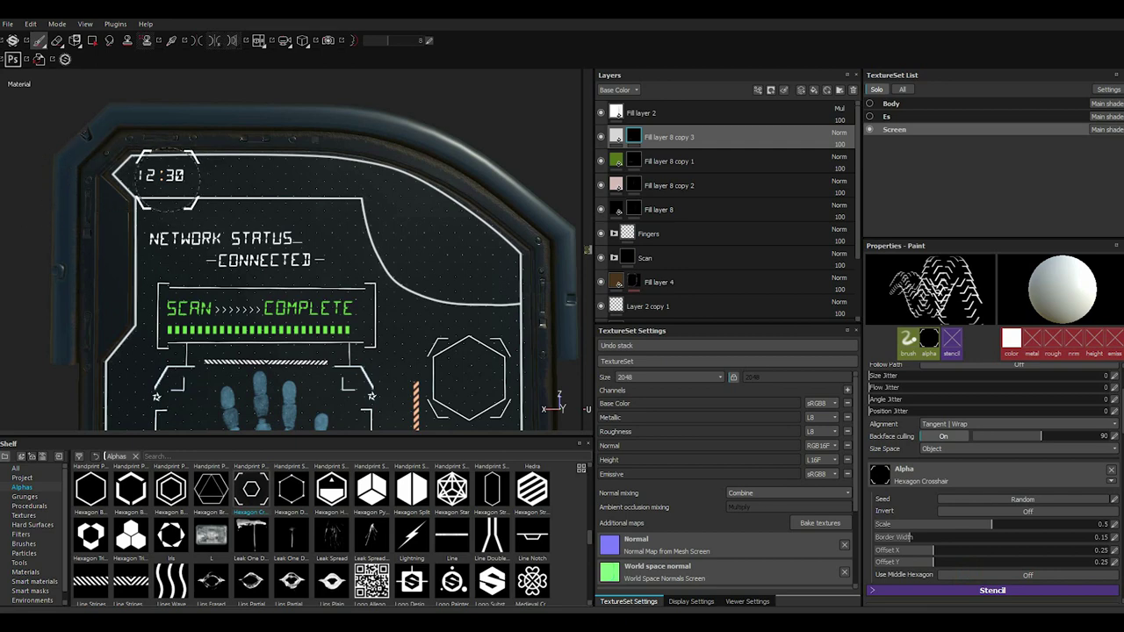
# - Set the Hexagon Crosshair's Offset Y to about 0.18
pyautogui.moveTo(933, 562); pyautogui.dragTo(907, 550)
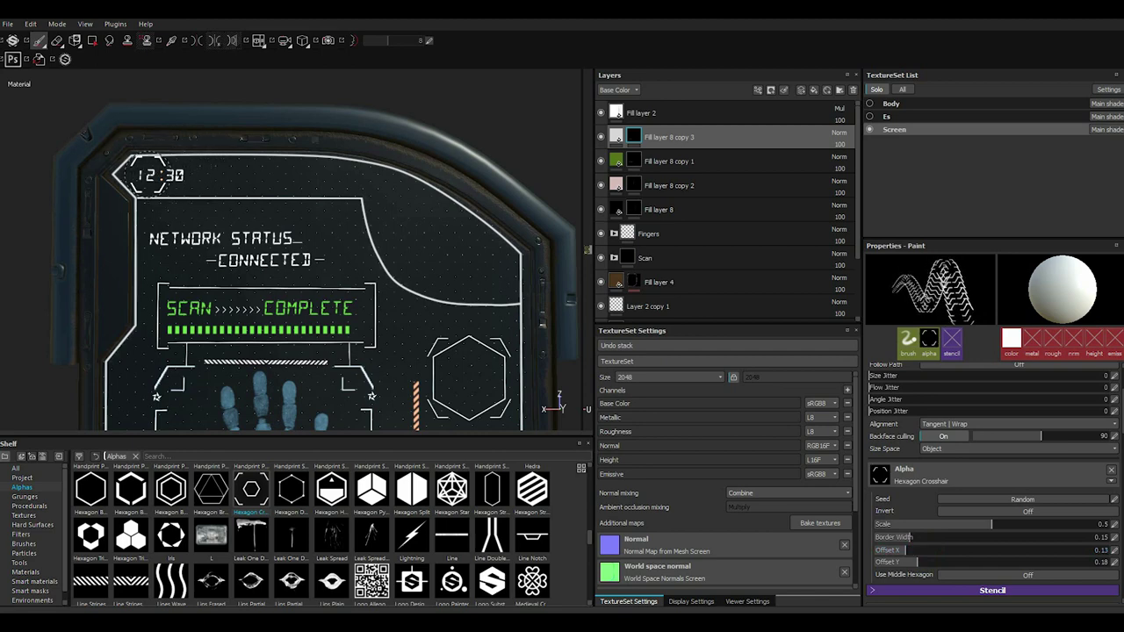
pyautogui.scroll(1, 147, 174)
pyautogui.scroll(2, 147, 174)
pyautogui.moveTo(917, 562); pyautogui.dragTo(954, 551)
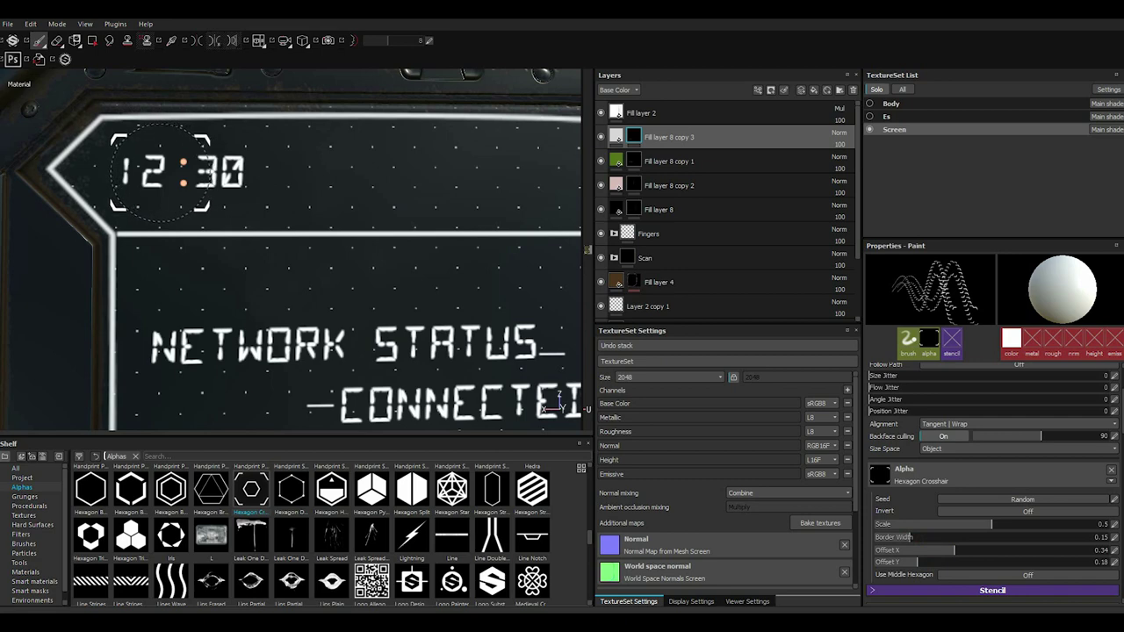
# - Fine-tune the Hexagon Crosshair to Offset X 0.37 and Offset Y 0.28
pyautogui.click(984, 550)
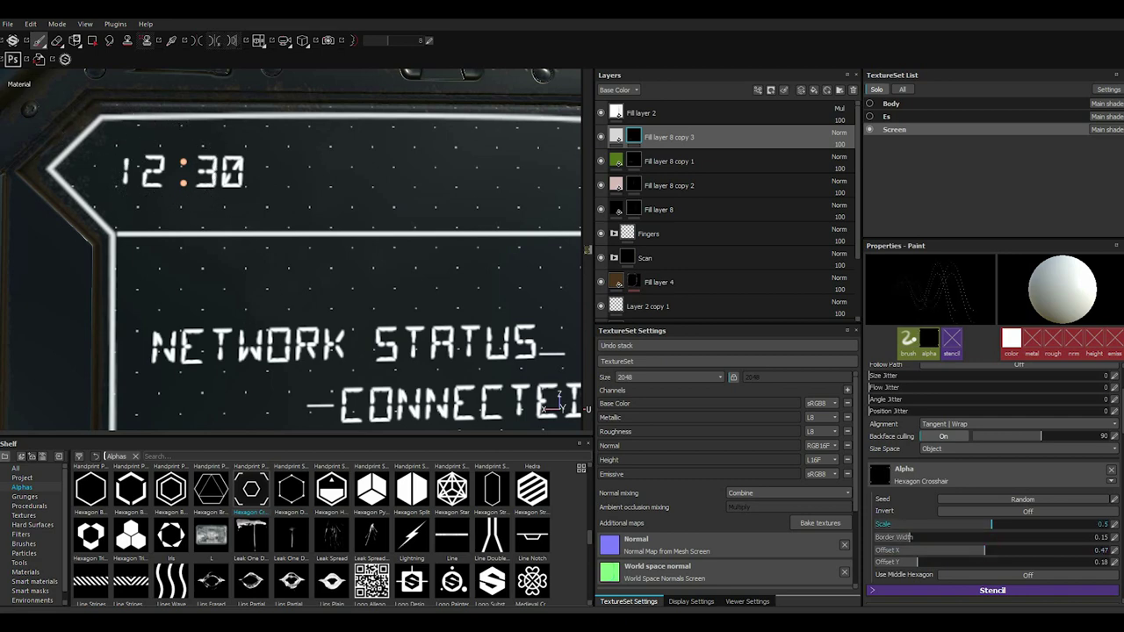
pyautogui.click(961, 549)
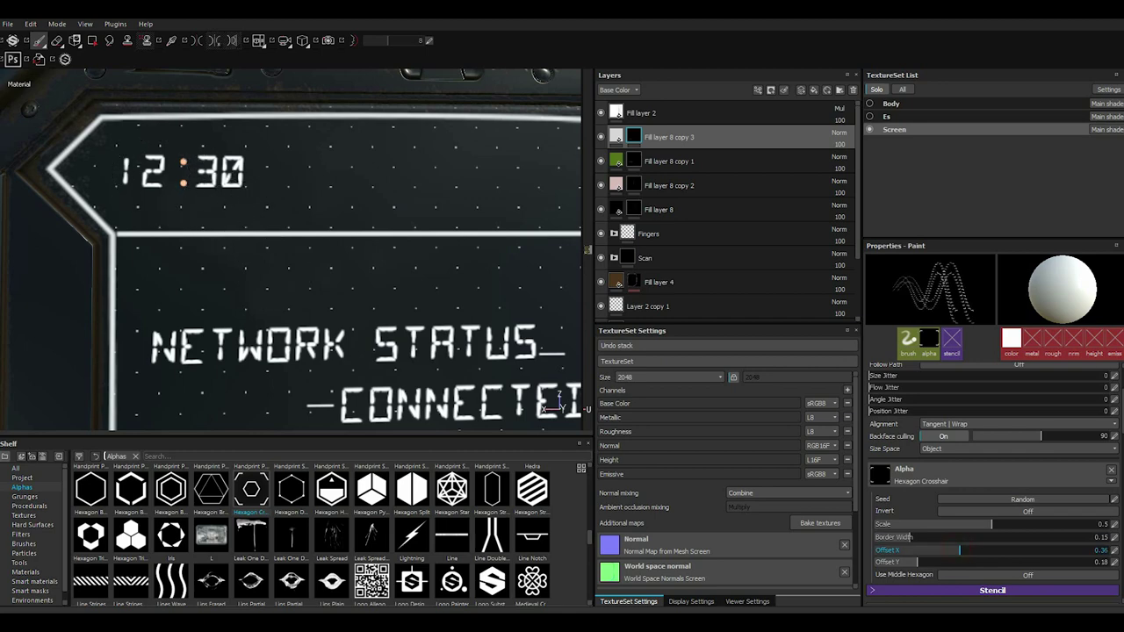
pyautogui.moveTo(960, 551); pyautogui.dragTo(972, 551)
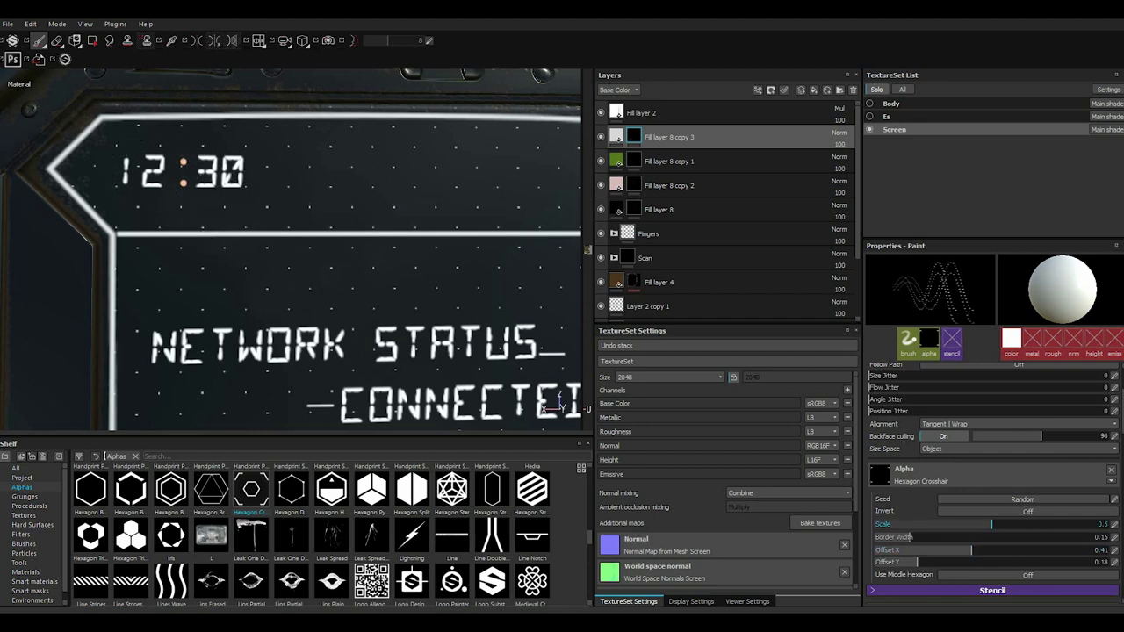
pyautogui.click(948, 550)
pyautogui.click(961, 550)
pyautogui.click(956, 561)
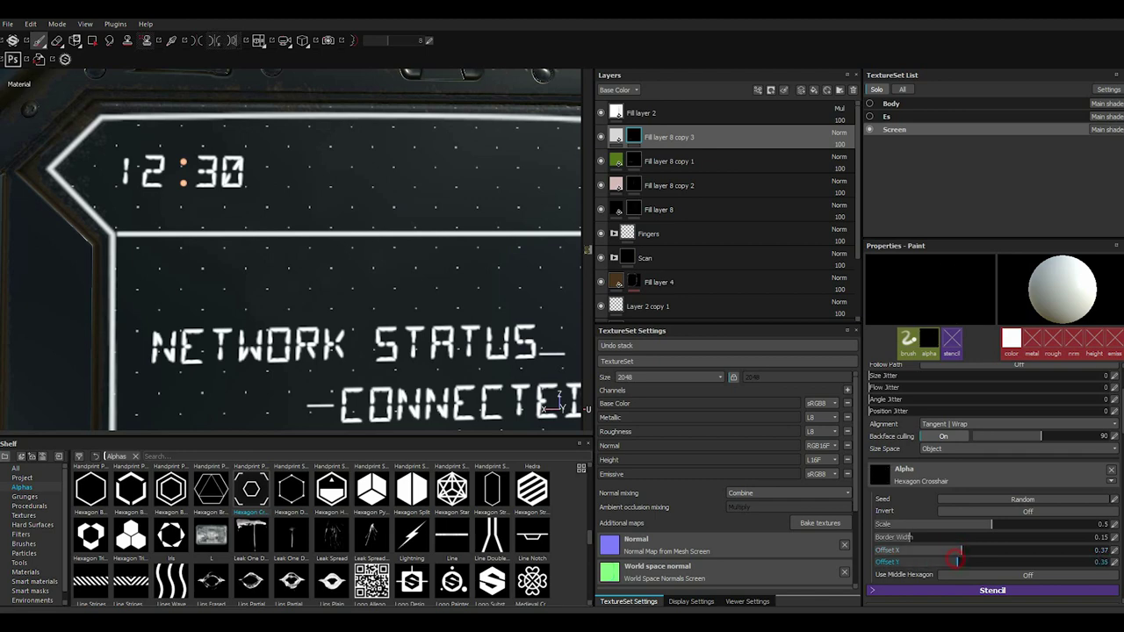
pyautogui.moveTo(959, 562); pyautogui.dragTo(878, 562)
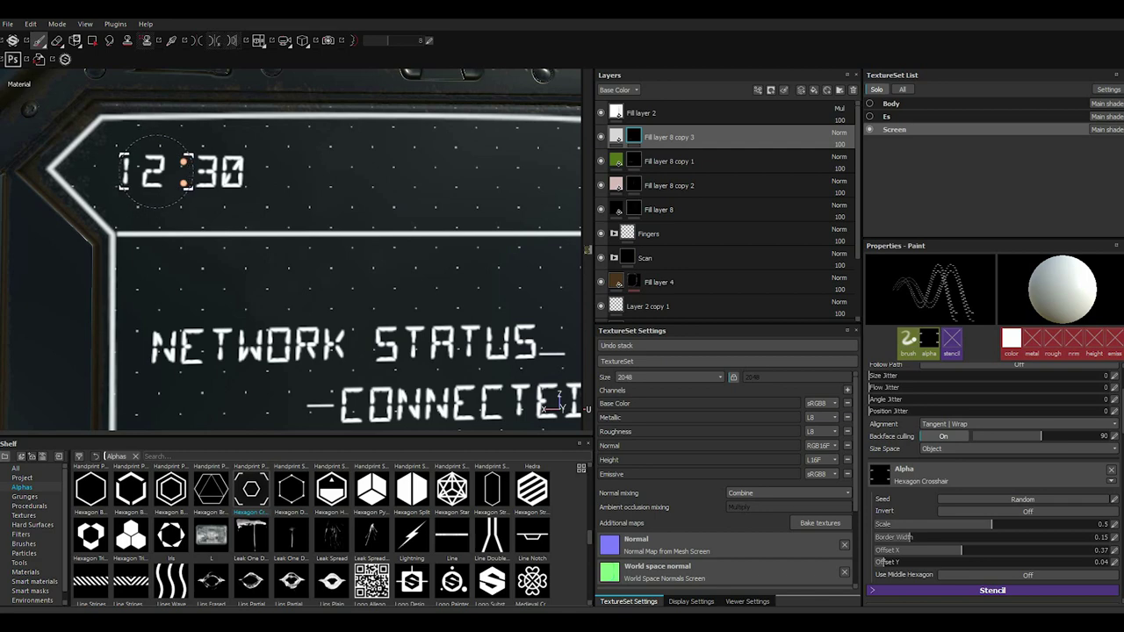
pyautogui.moveTo(882, 561)
pyautogui.mouseDown()
pyautogui.moveTo(940, 563)
pyautogui.moveTo(949, 550)
pyautogui.mouseUp()
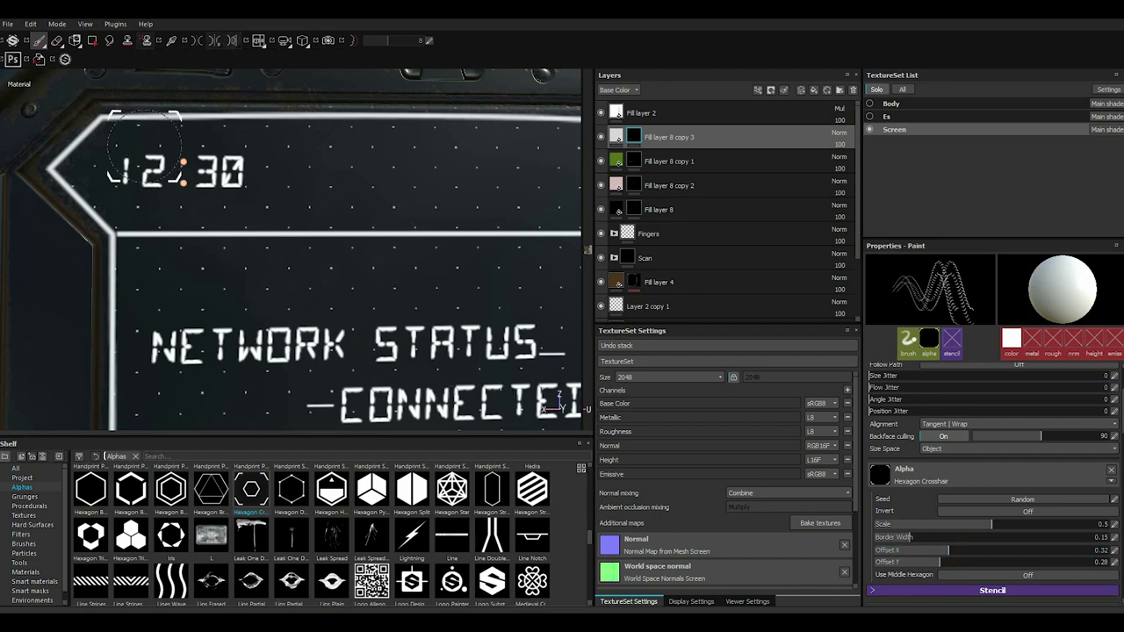
pyautogui.moveTo(948, 549); pyautogui.dragTo(962, 550)
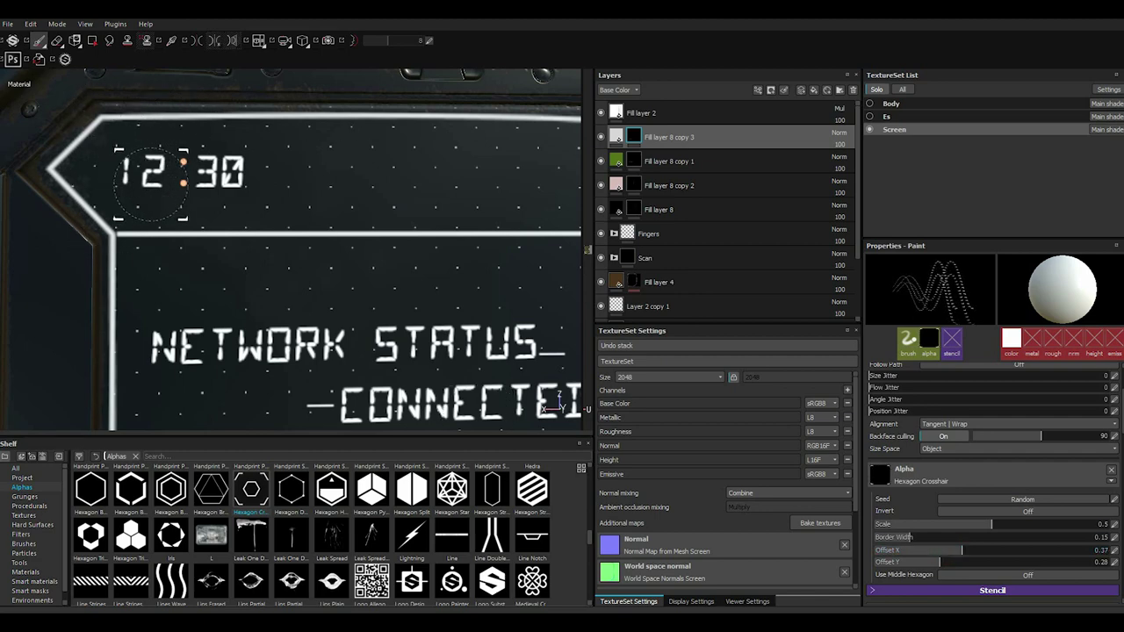
pyautogui.scroll(5, 312, 534)
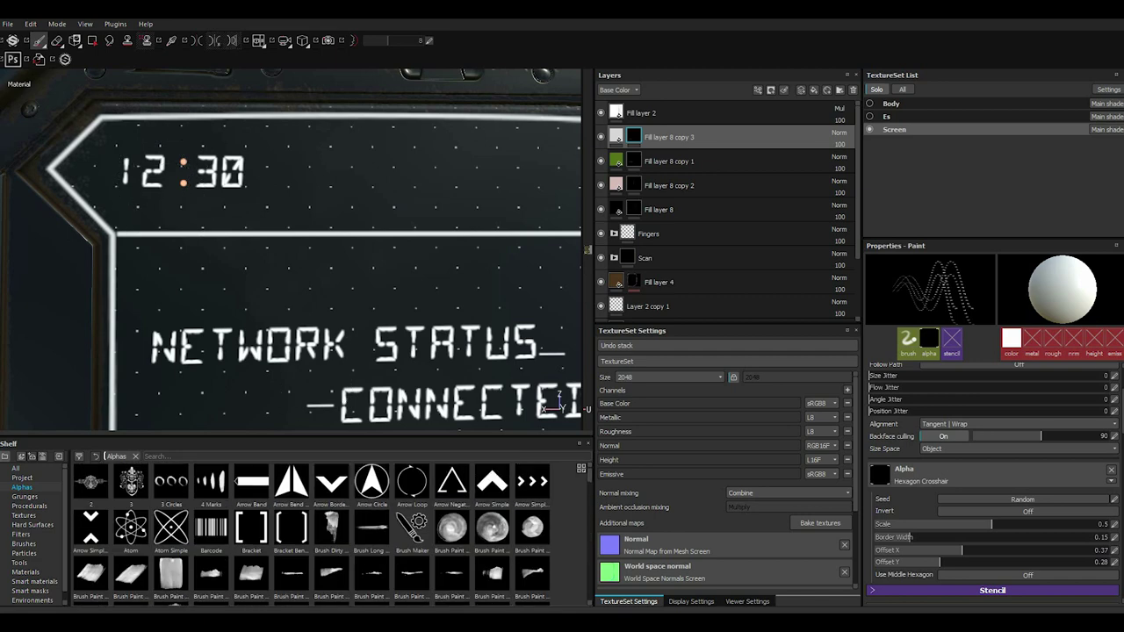
# - Stamp Bracket alpha brackets at width 0.07 and length 0.35, left then right mode
pyautogui.click(251, 527)
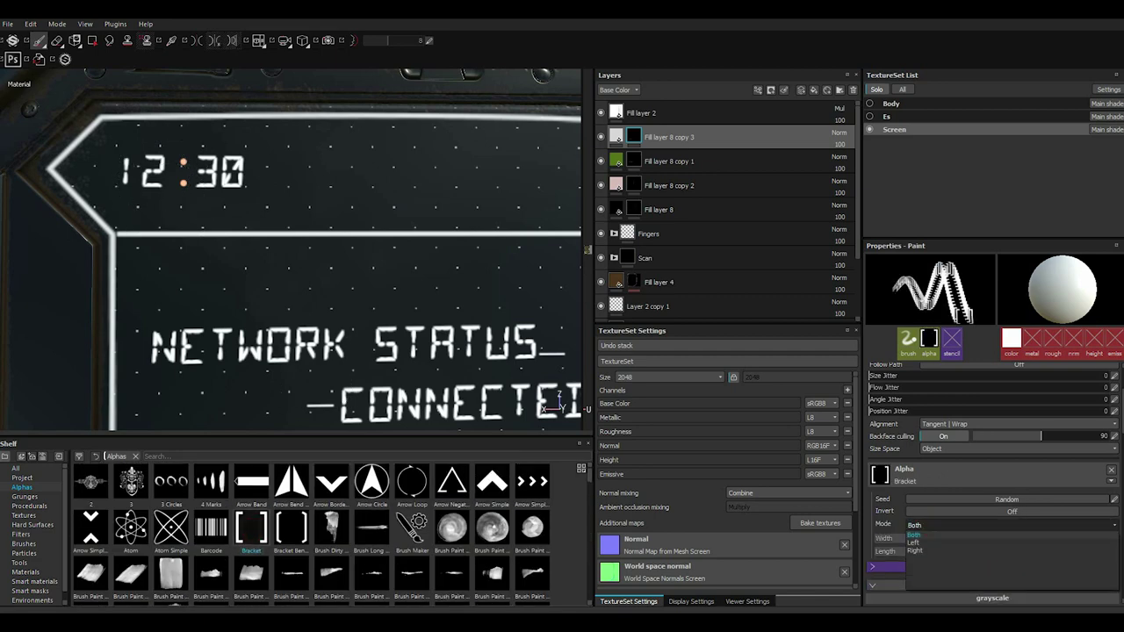
pyautogui.moveTo(922, 539); pyautogui.dragTo(891, 540)
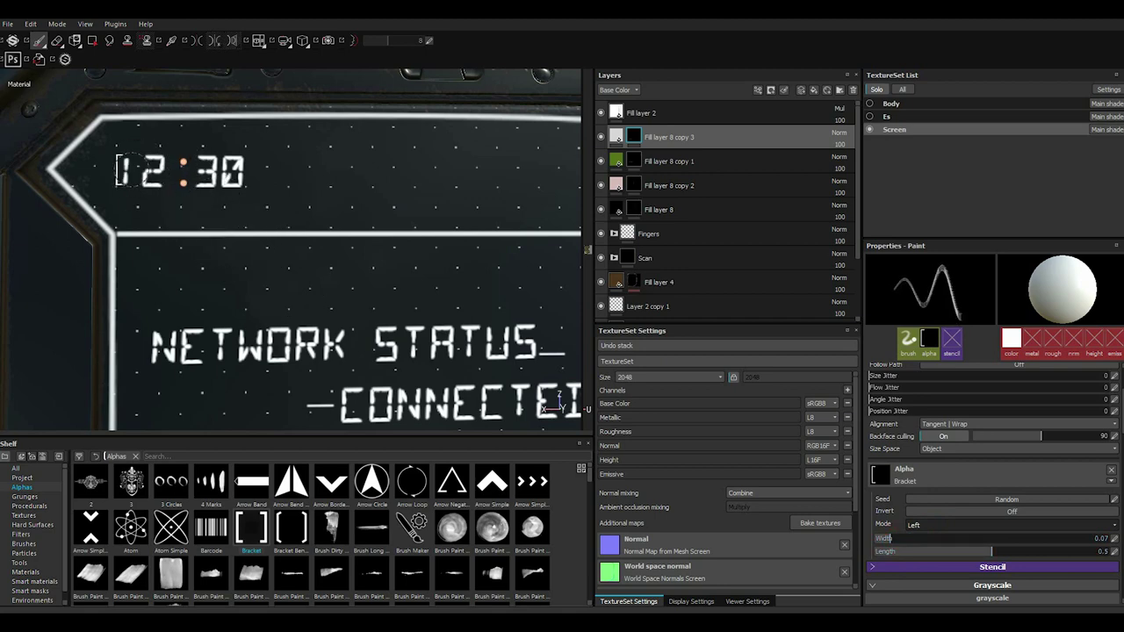
pyautogui.click(936, 549)
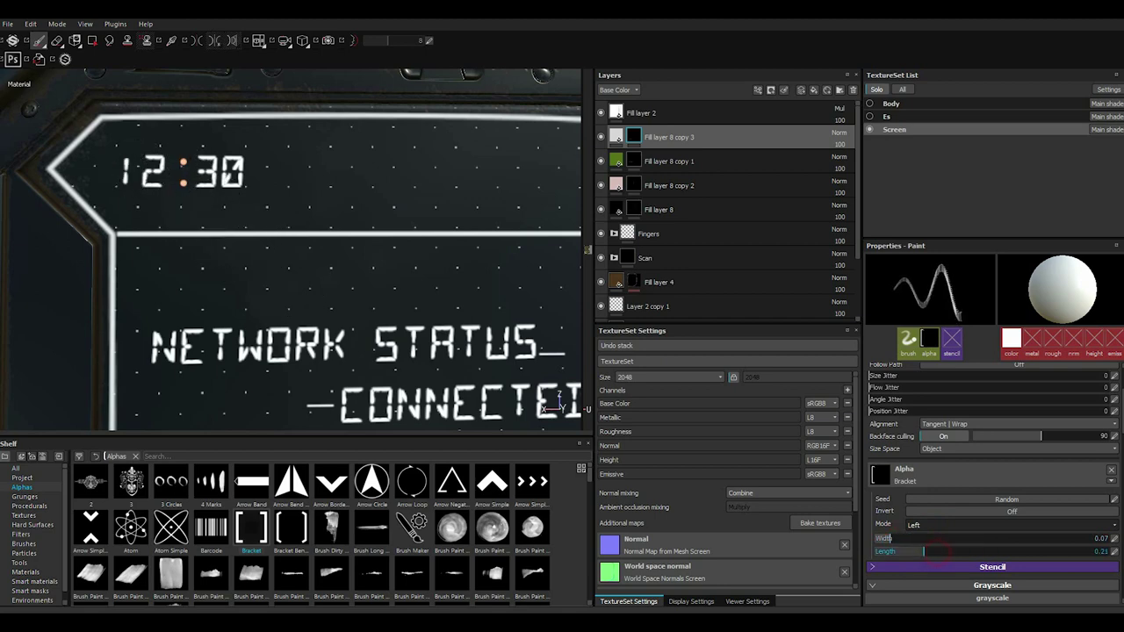
pyautogui.moveTo(891, 552)
pyautogui.mouseDown()
pyautogui.moveTo(875, 551)
pyautogui.moveTo(958, 552)
pyautogui.mouseUp()
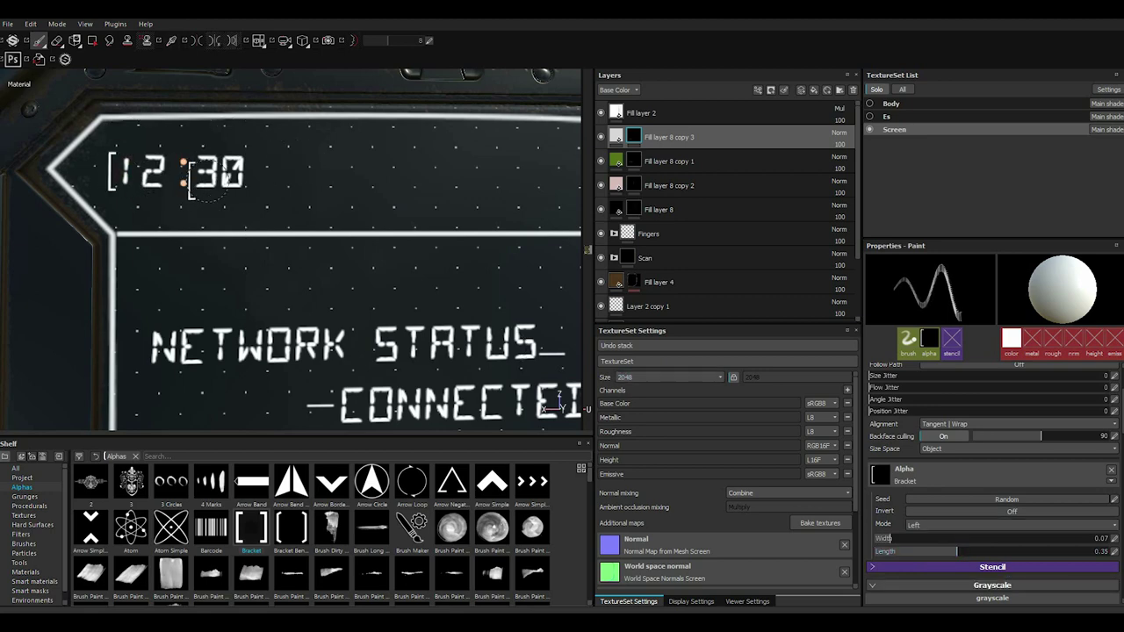
pyautogui.scroll(-2, 286, 208)
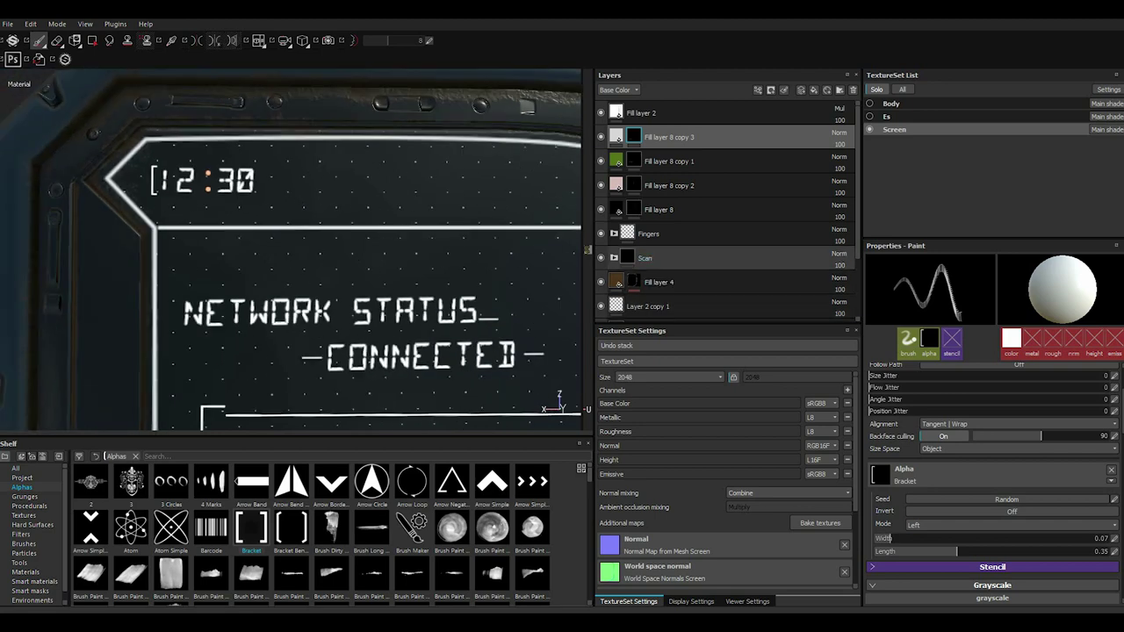
pyautogui.click(914, 525)
pyautogui.click(915, 544)
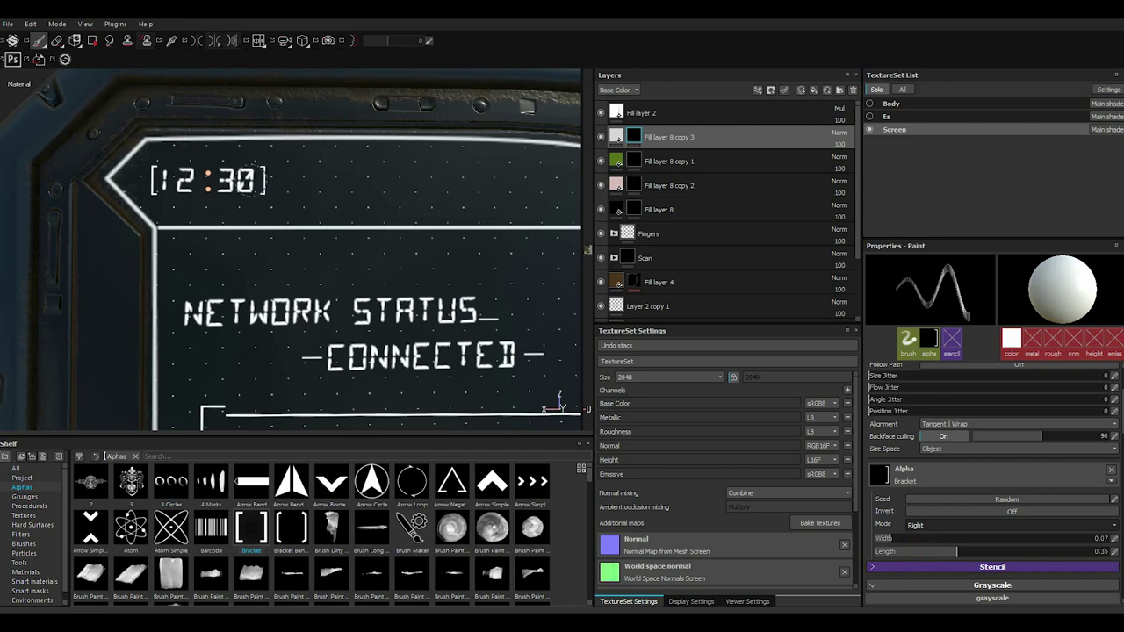
# - Stamp a small Triangle alpha, angled at 80 degrees, at the start of the clock readout
pyautogui.scroll(-5, 373, 532)
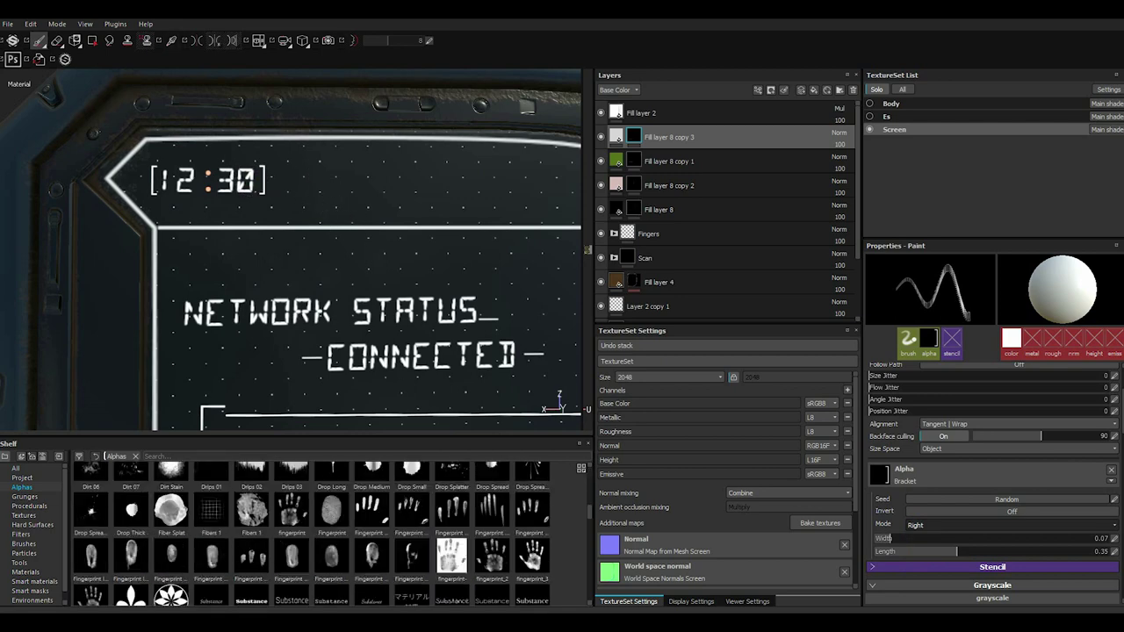
pyautogui.scroll(-5, 373, 531)
pyautogui.scroll(-5, 373, 531)
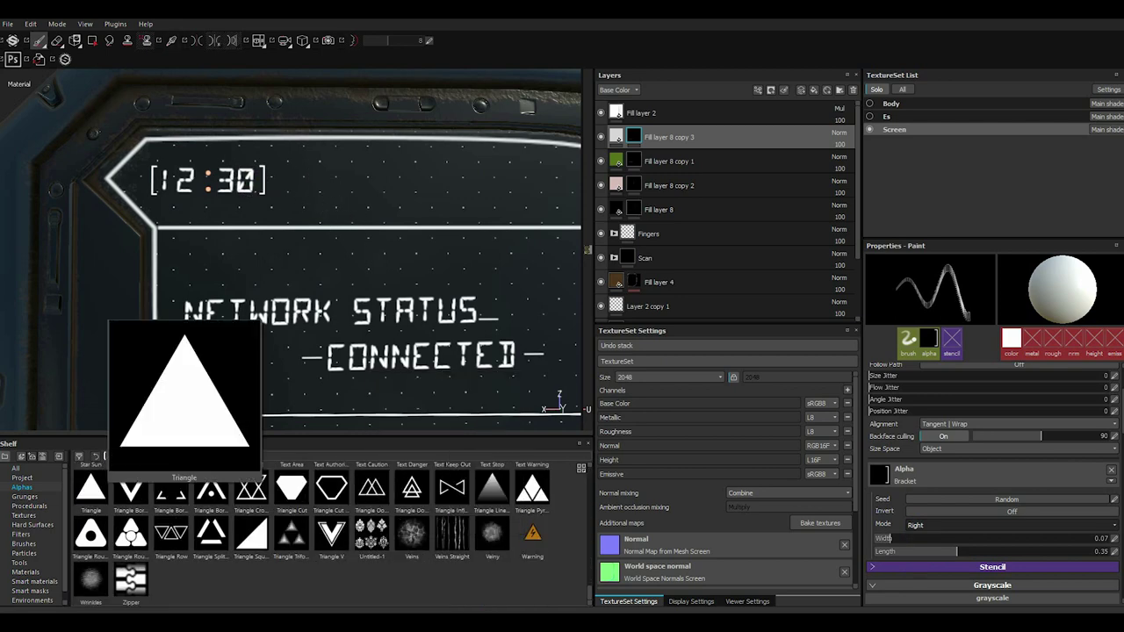
pyautogui.click(90, 487)
pyautogui.moveTo(170, 488)
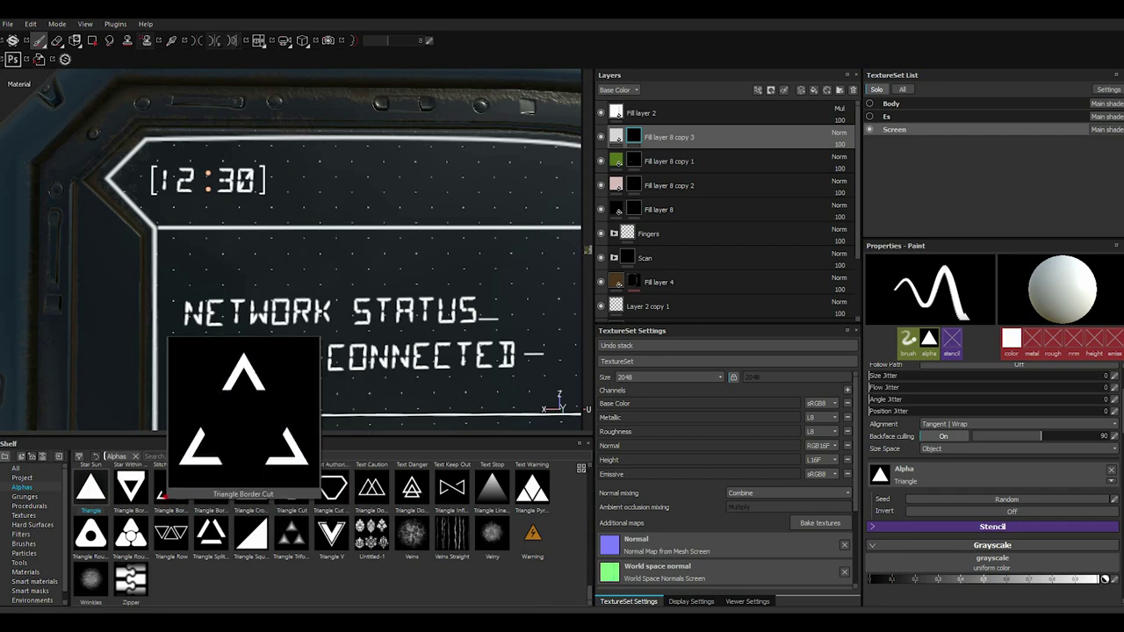
pyautogui.click(171, 488)
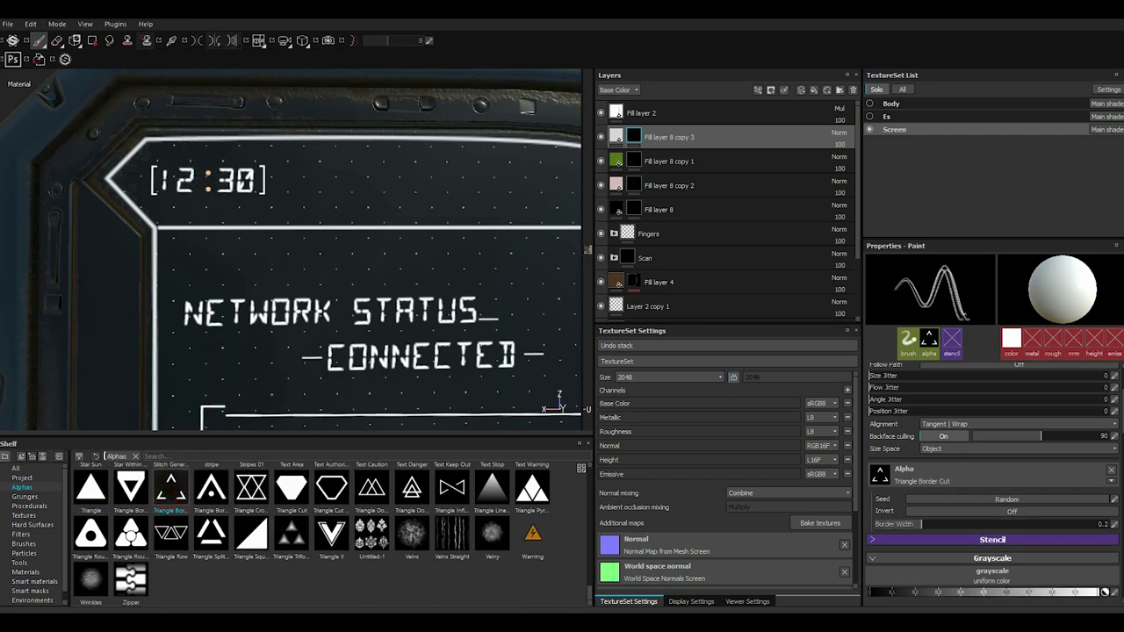
pyautogui.click(90, 487)
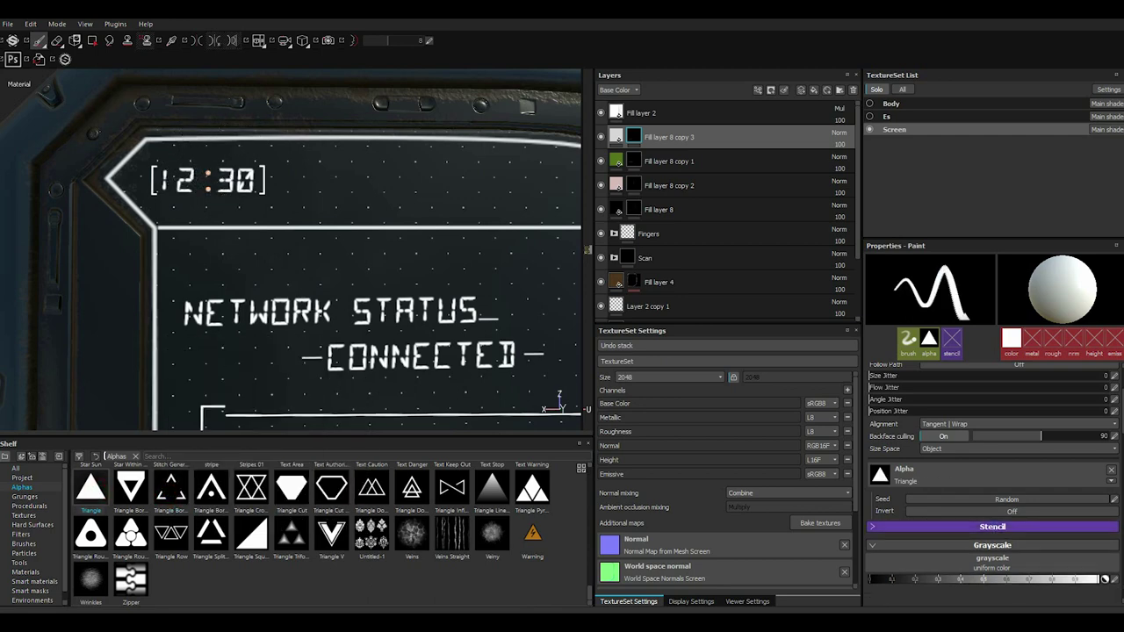
pyautogui.moveTo(966, 447); pyautogui.dragTo(994, 446)
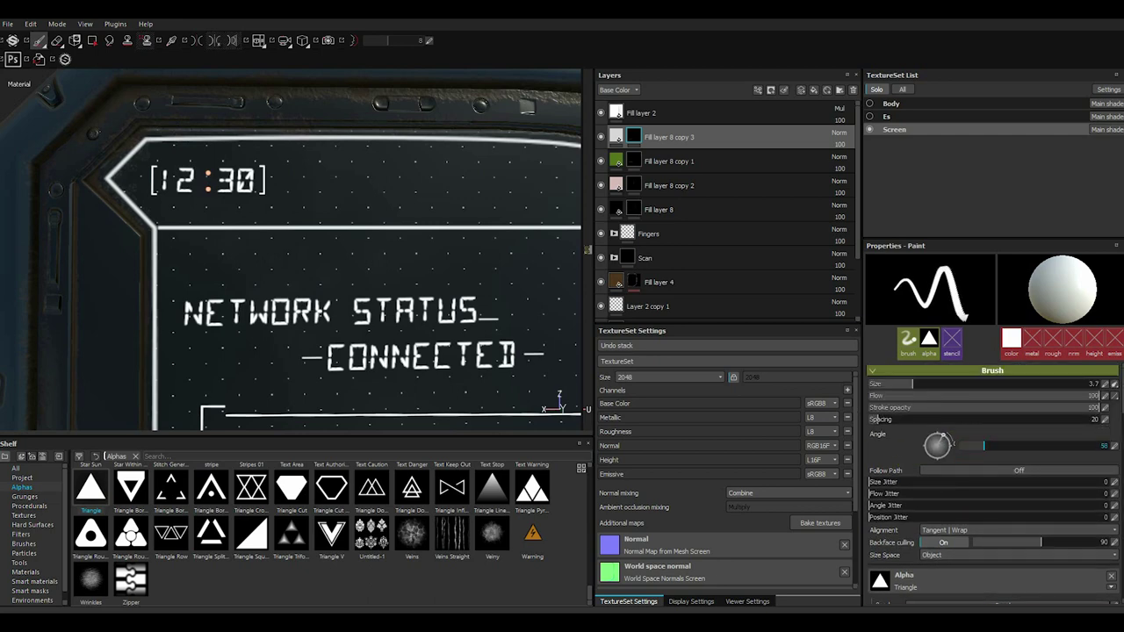
pyautogui.keyDown('ctrl'); pyautogui.moveTo(274, 167); pyautogui.dragTo(256, 163, button='right'); pyautogui.keyUp('ctrl')
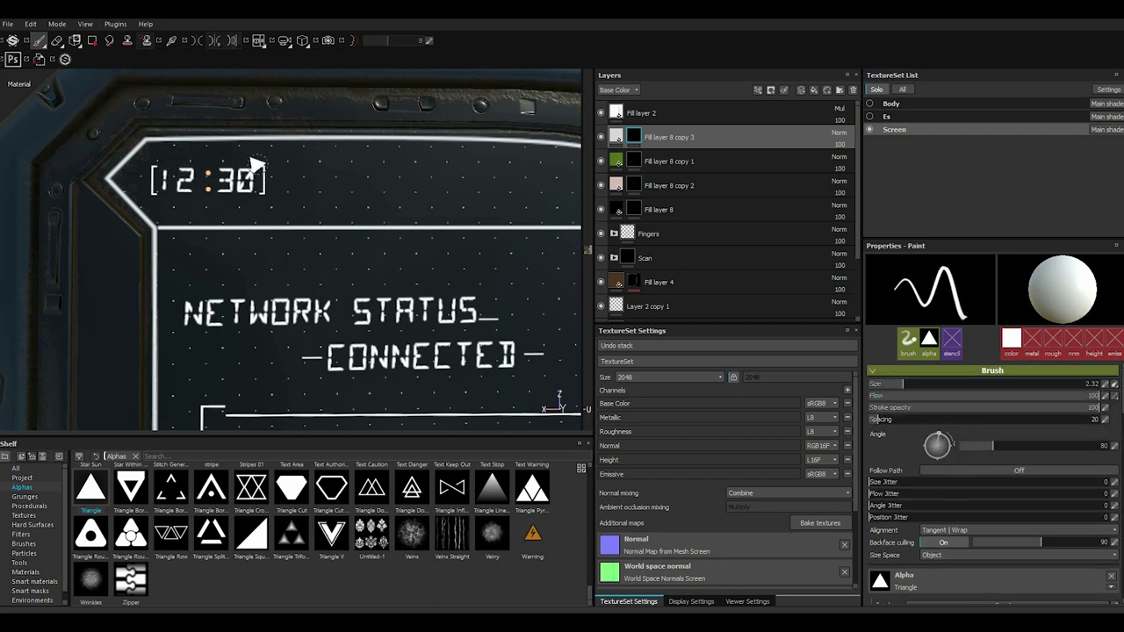
pyautogui.scroll(2, 255, 163)
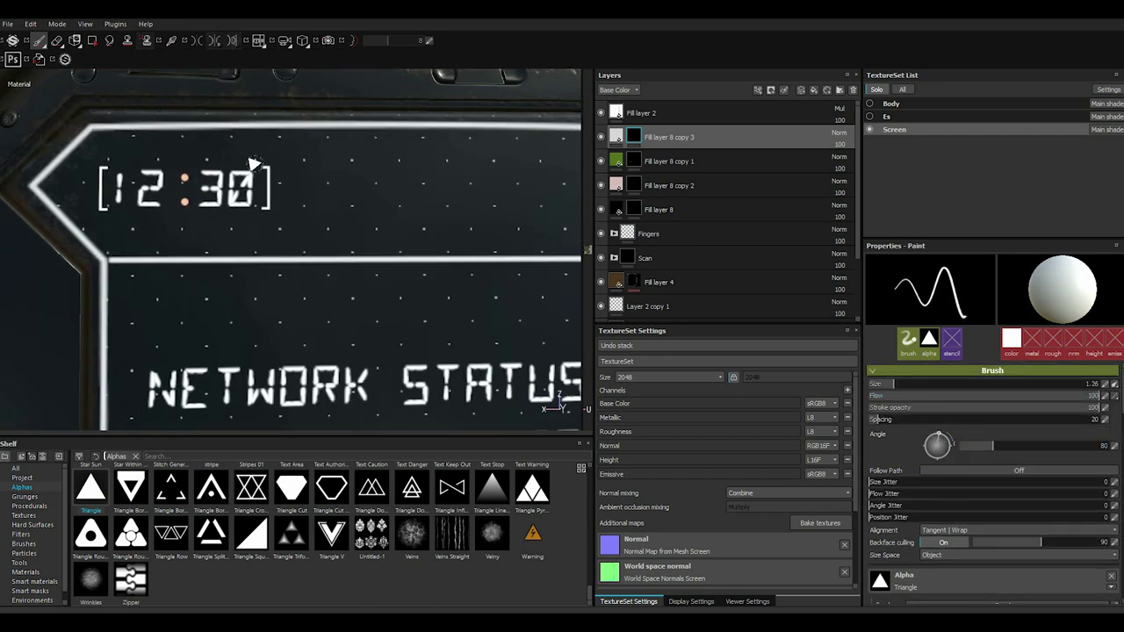
pyautogui.click(98, 158)
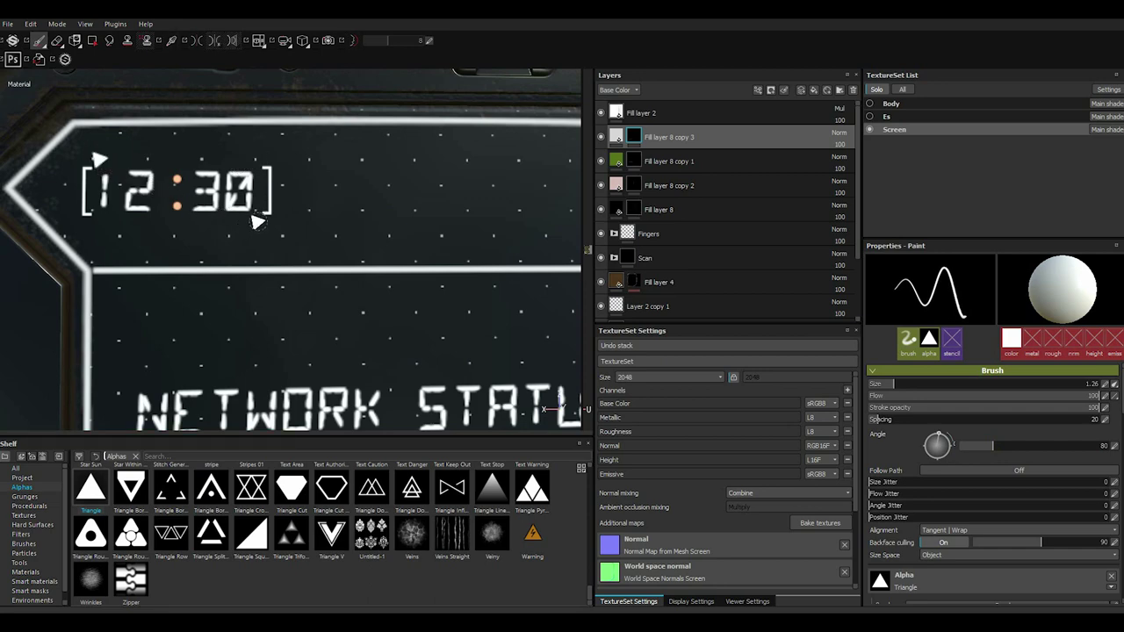
pyautogui.scroll(-5, 259, 221)
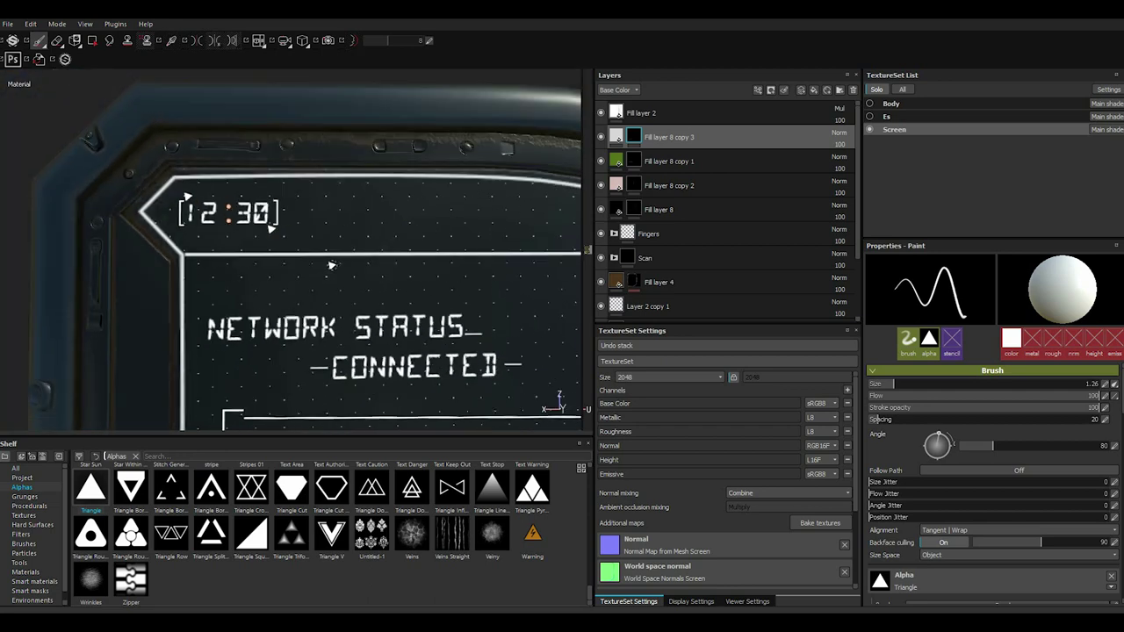